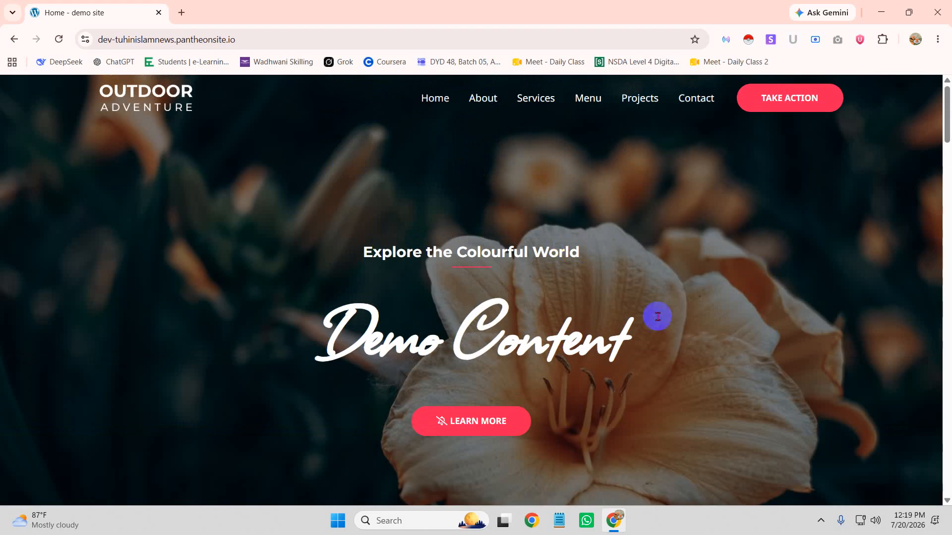
Go to the demo site's /wp-admin address and log in with the autofilled credentials
{"action": "scroll", "coordinate": [486, 293], "scroll_direction": "down", "scroll_amount": 15}
{"action": "scroll", "coordinate": [503, 310], "scroll_direction": "down", "scroll_amount": 5}
{"action": "scroll", "coordinate": [504, 304], "scroll_direction": "up", "scroll_amount": 20}
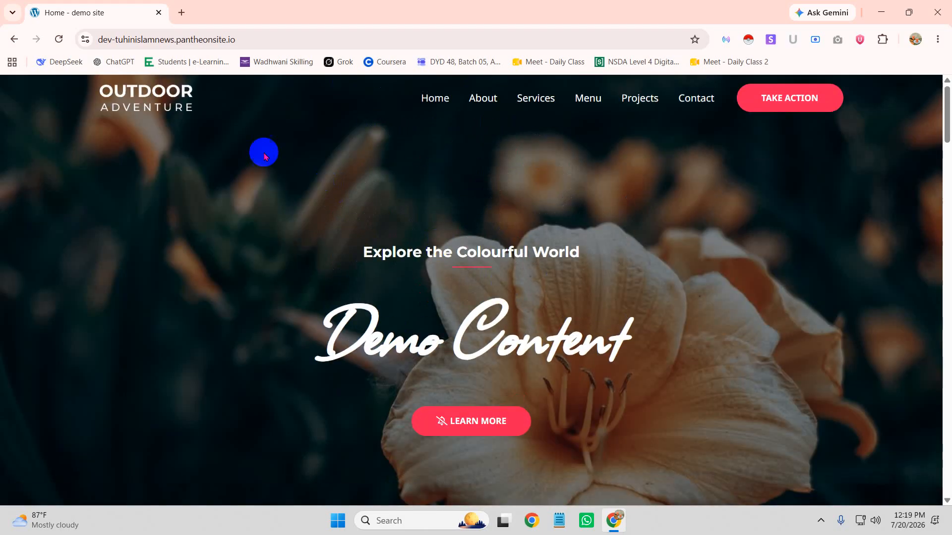
{"action": "left_click", "coordinate": [260, 38]}
{"action": "key", "text": "End"}
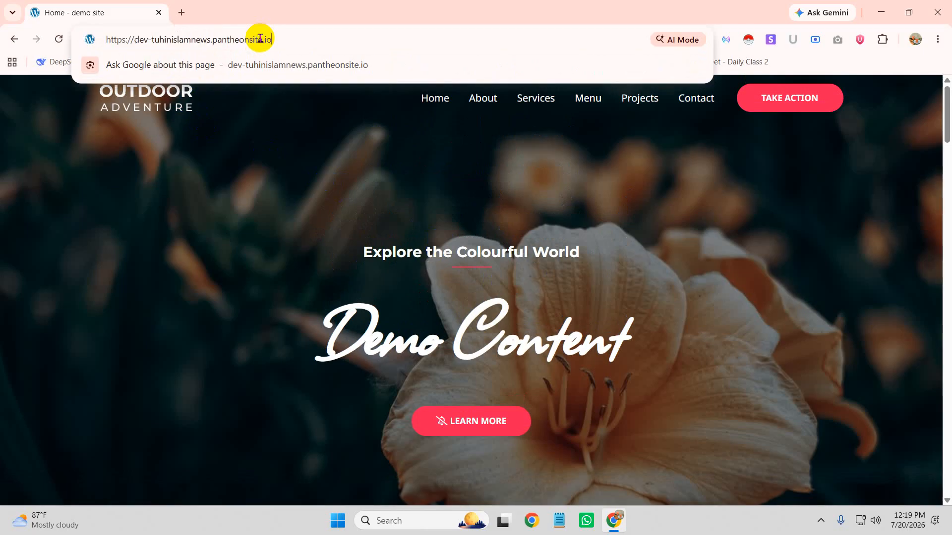
{"action": "type", "text": "wp-admin"}
{"action": "key", "text": "Return"}
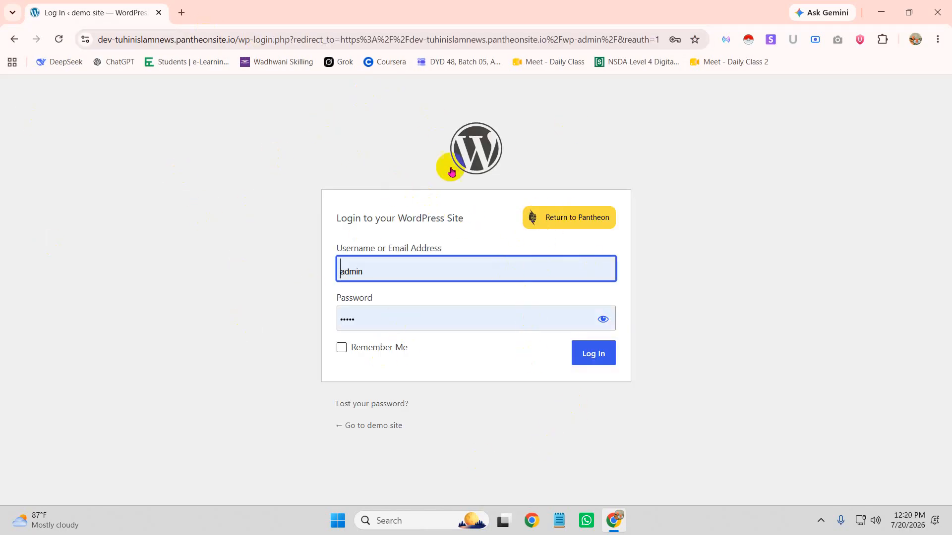
{"action": "left_click", "coordinate": [597, 361]}
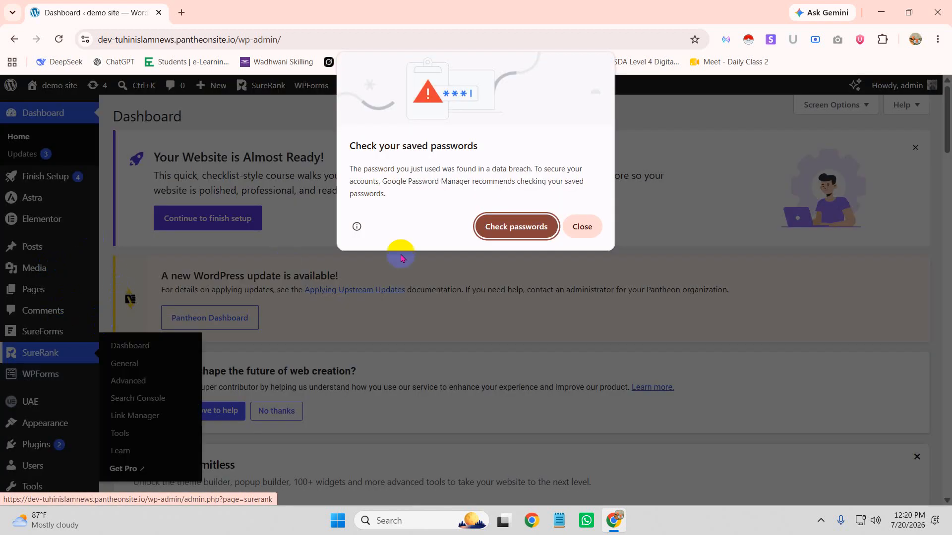
Close Chrome's saved-passwords prompt and look over the admin sidebar menus
{"action": "left_click", "coordinate": [582, 227]}
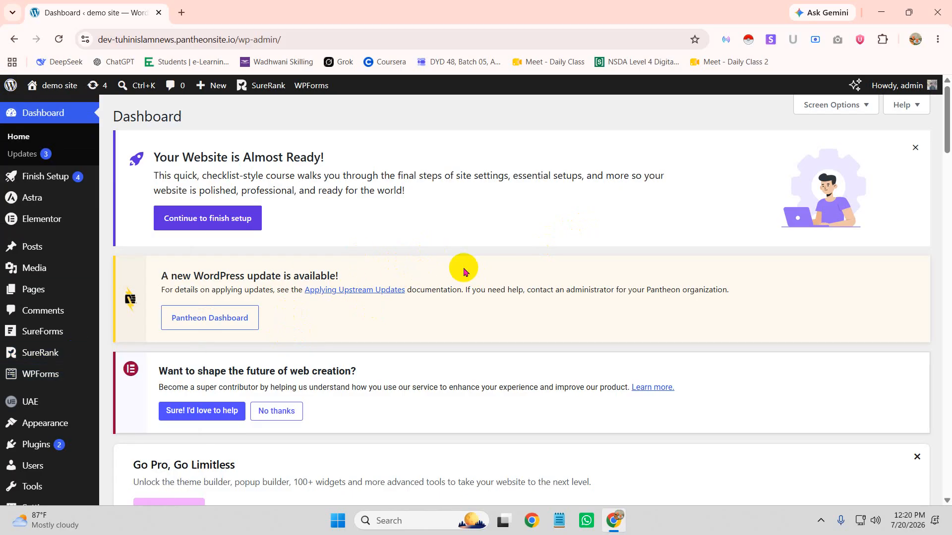
{"action": "mouse_move", "coordinate": [64, 331]}
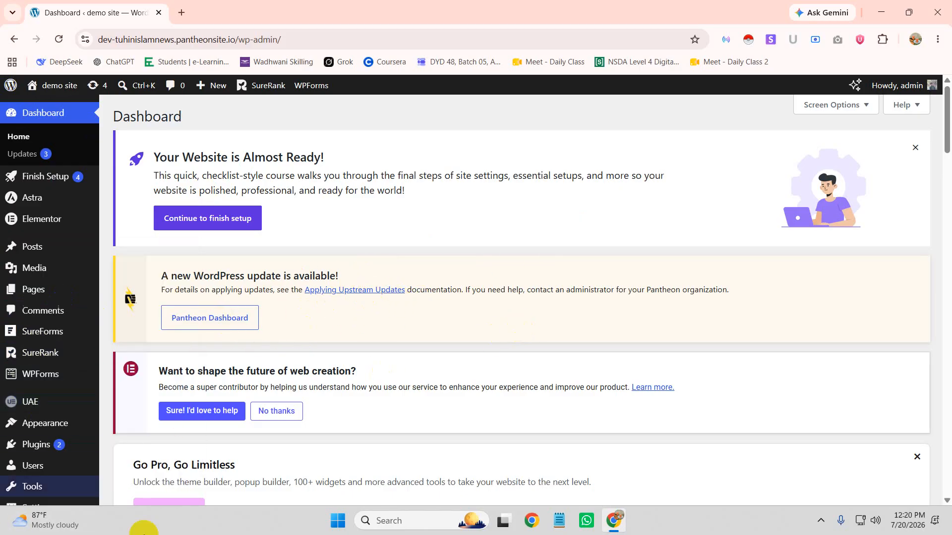
{"action": "scroll", "coordinate": [45, 338], "scroll_direction": "down", "scroll_amount": 5}
{"action": "mouse_move", "coordinate": [40, 421]}
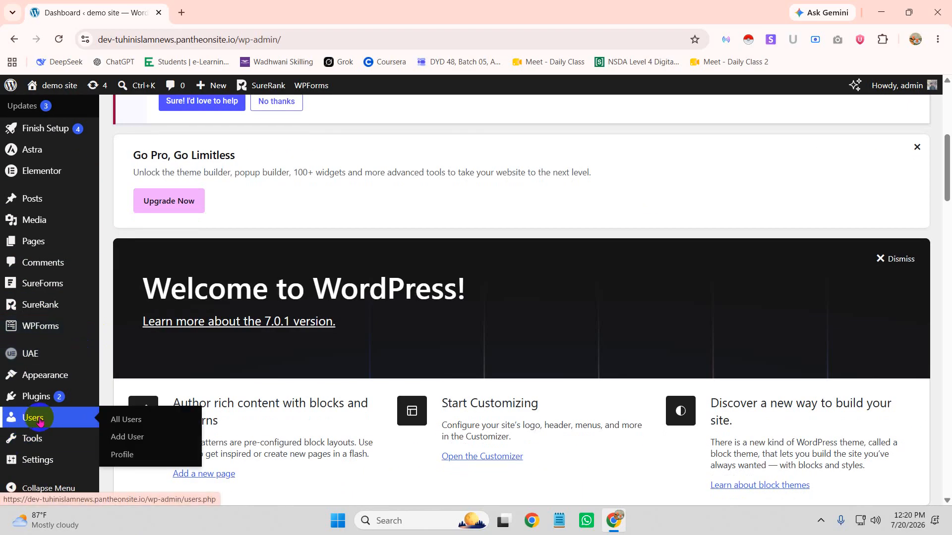
Open Users > All Users and check the current admin account's options
{"action": "left_click", "coordinate": [149, 418]}
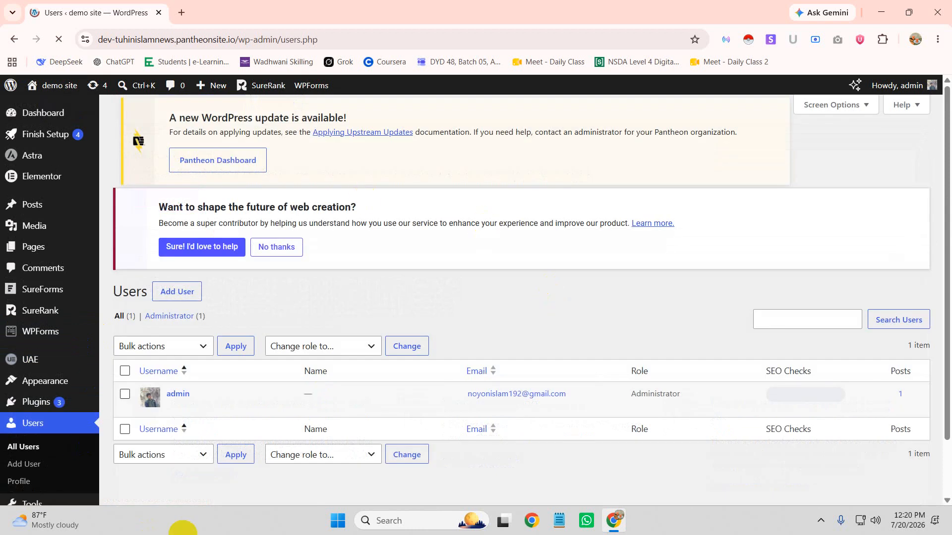
{"action": "mouse_move", "coordinate": [237, 419]}
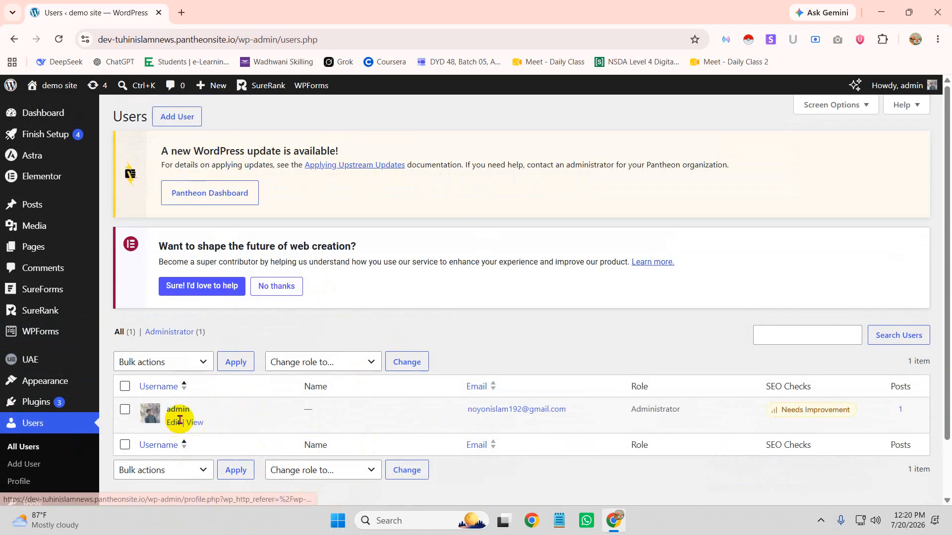
{"action": "left_click", "coordinate": [905, 88]}
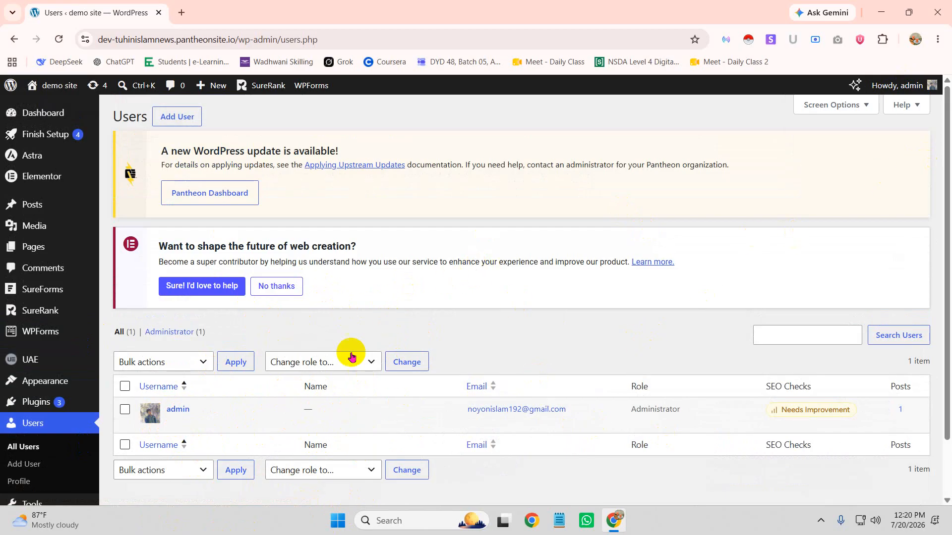
{"action": "scroll", "coordinate": [393, 319], "scroll_direction": "down", "scroll_amount": 2}
{"action": "scroll", "coordinate": [244, 102], "scroll_direction": "up", "scroll_amount": 2}
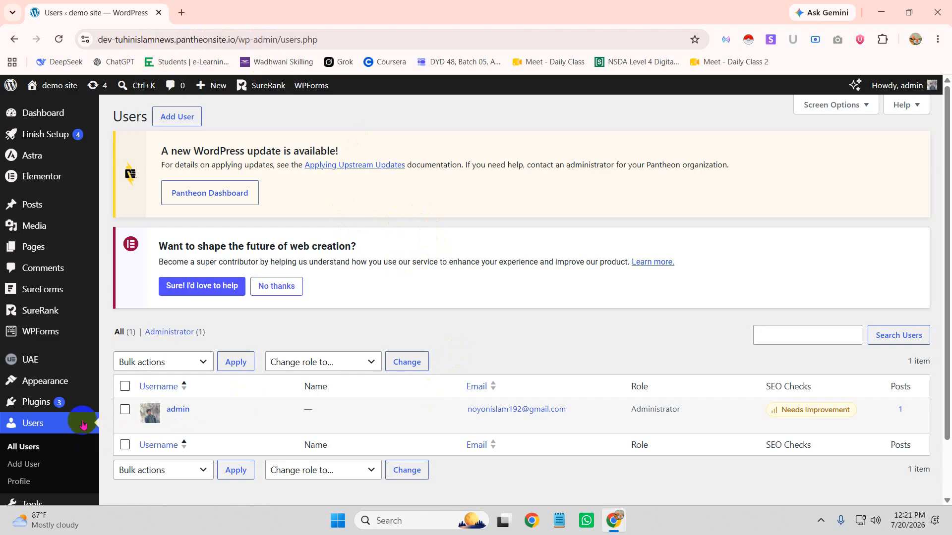
Open the Add User form and start entering the new username
{"action": "left_click", "coordinate": [168, 120]}
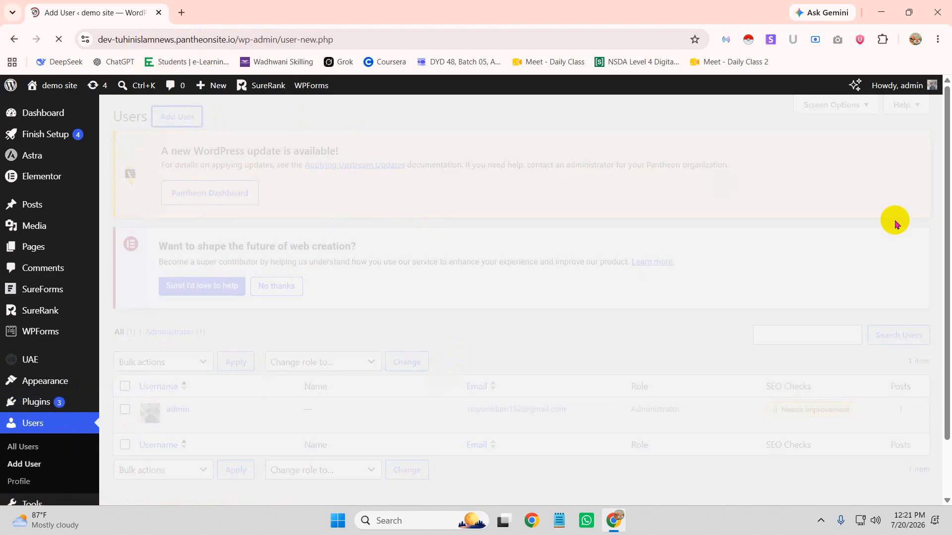
{"action": "scroll", "coordinate": [358, 345], "scroll_direction": "down", "scroll_amount": 4}
{"action": "scroll", "coordinate": [283, 203], "scroll_direction": "up", "scroll_amount": 3}
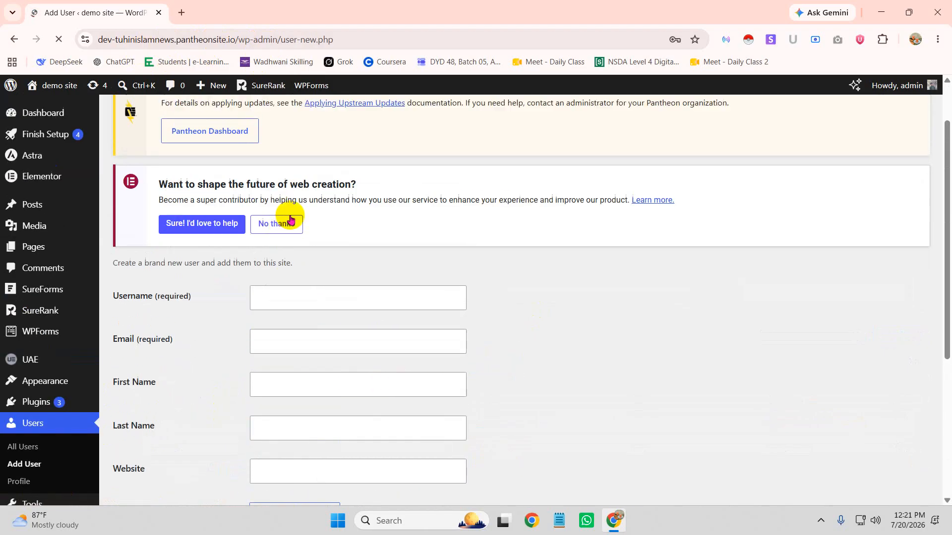
{"action": "left_click", "coordinate": [290, 299]}
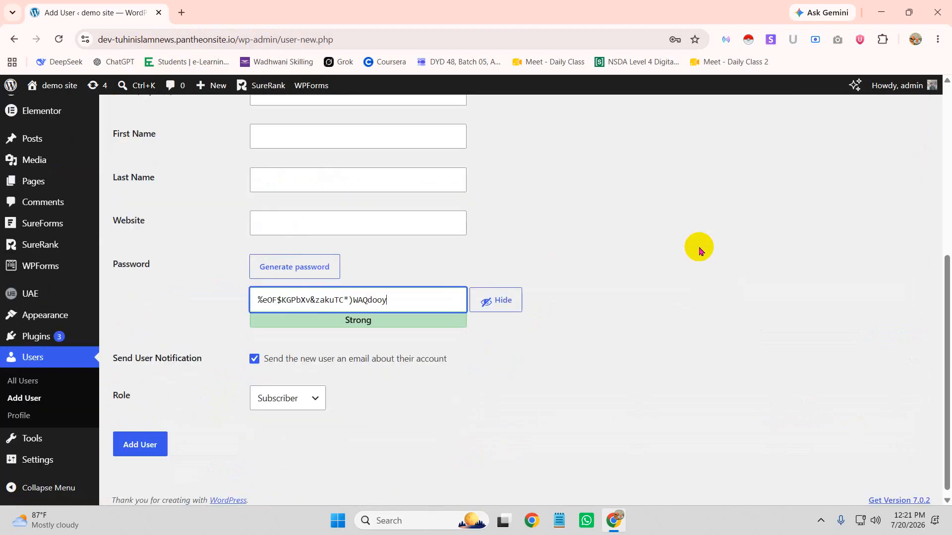
{"action": "scroll", "coordinate": [262, 183], "scroll_direction": "up", "scroll_amount": 5}
{"action": "left_click", "coordinate": [293, 300]}
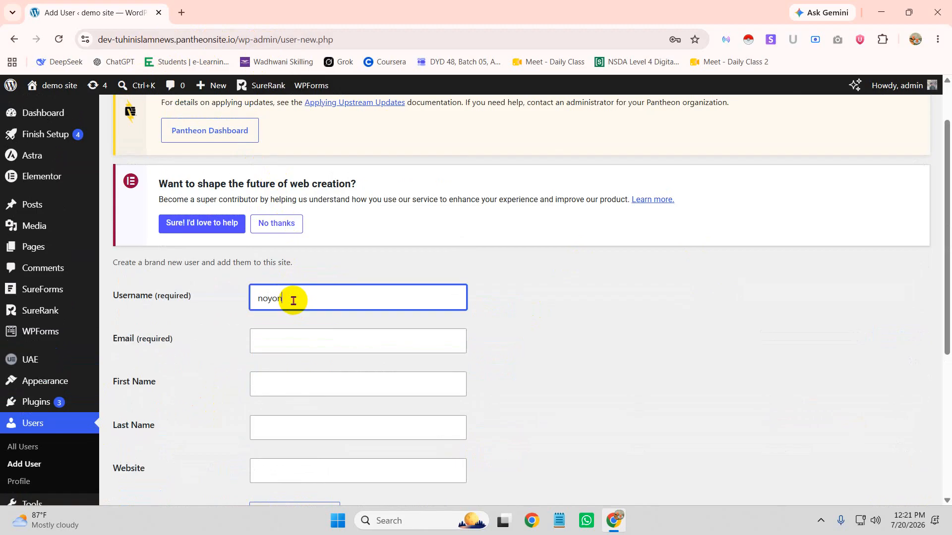
Fill in the new user's e-mail address, first name and last name, then select the generated password
{"action": "left_click", "coordinate": [333, 341]}
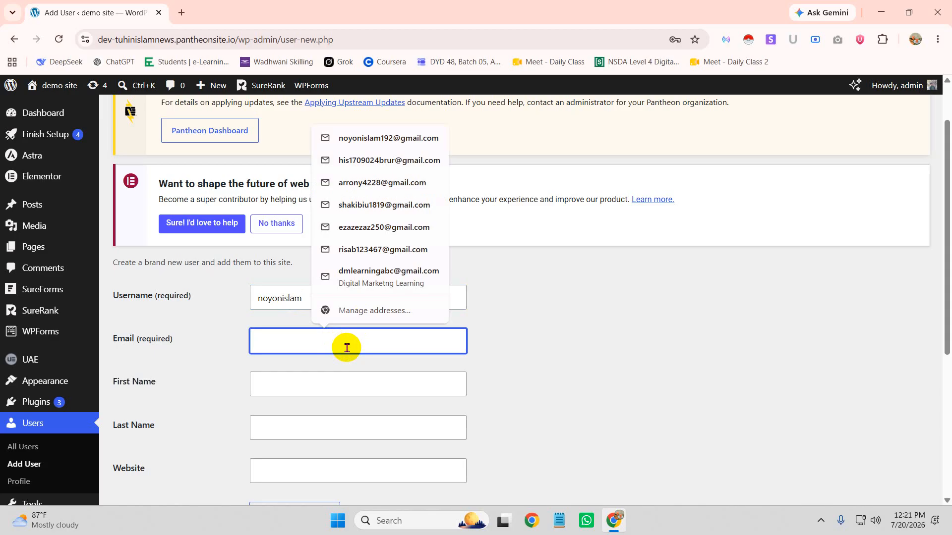
{"action": "type", "text": "admin"}
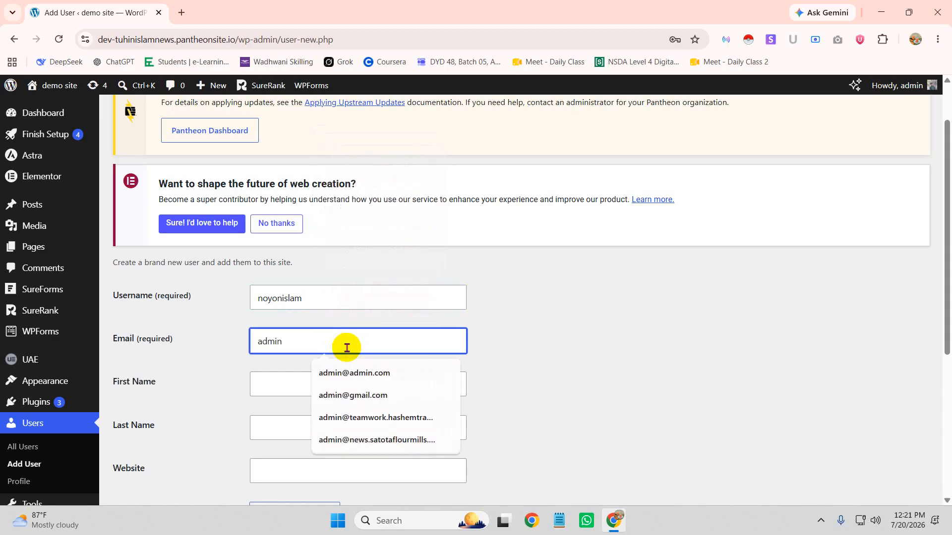
{"action": "type", "text": "@admin.com"}
{"action": "left_click", "coordinate": [395, 372]}
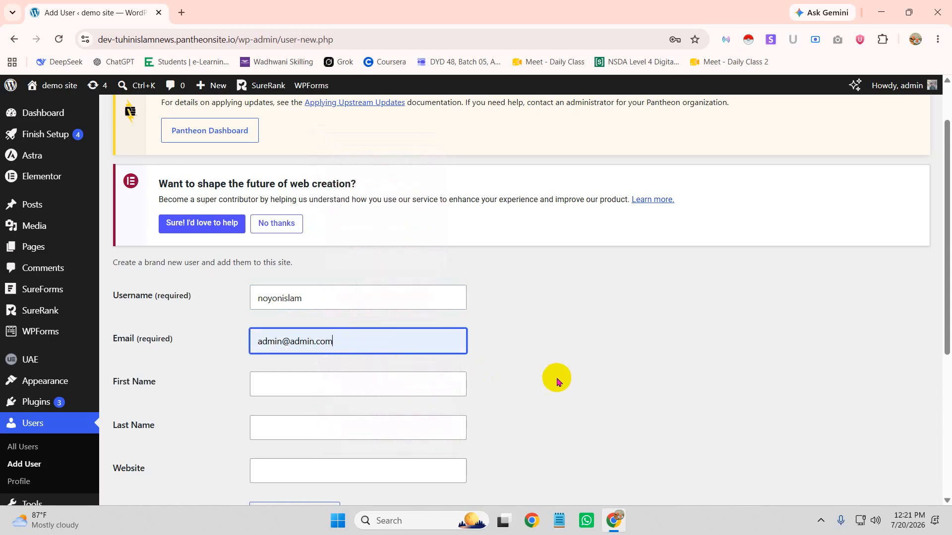
{"action": "scroll", "coordinate": [367, 374], "scroll_direction": "down", "scroll_amount": 1}
{"action": "left_click", "coordinate": [307, 322]}
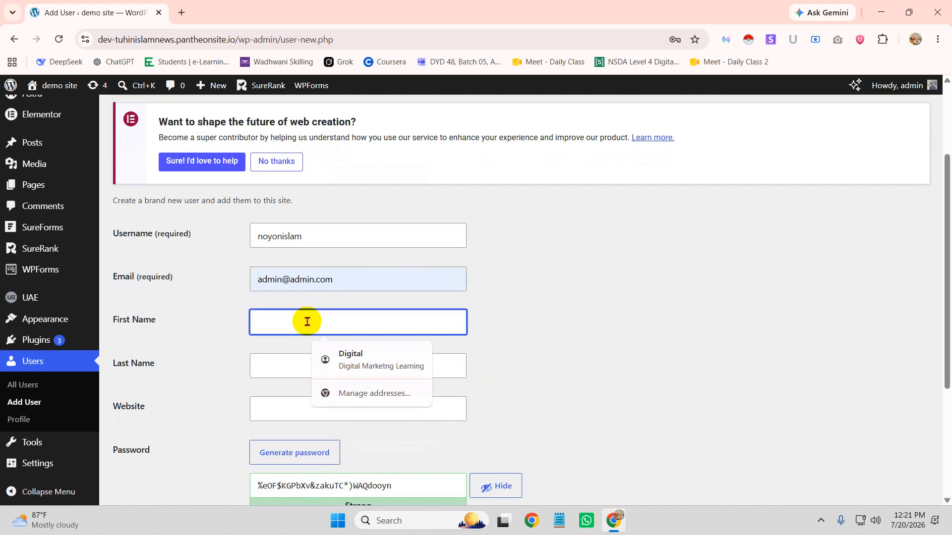
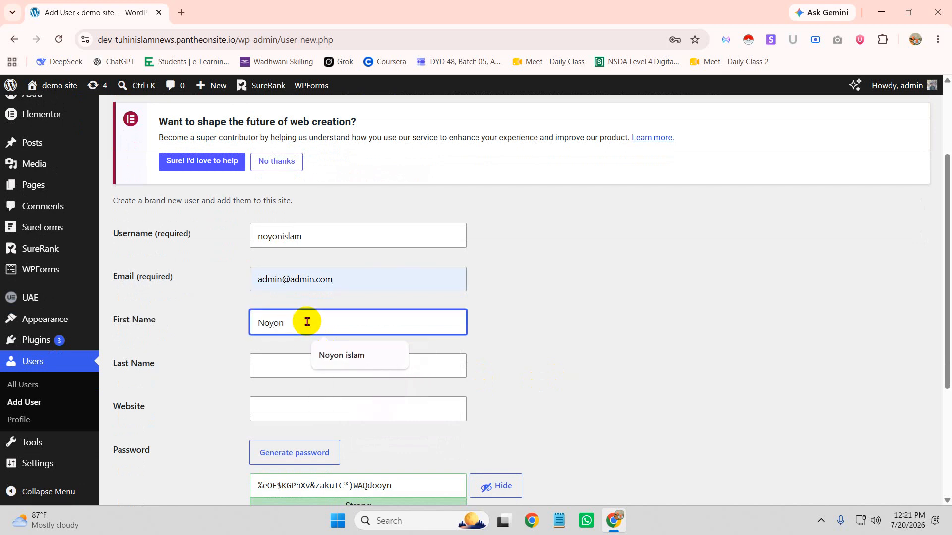
{"action": "left_click", "coordinate": [286, 366]}
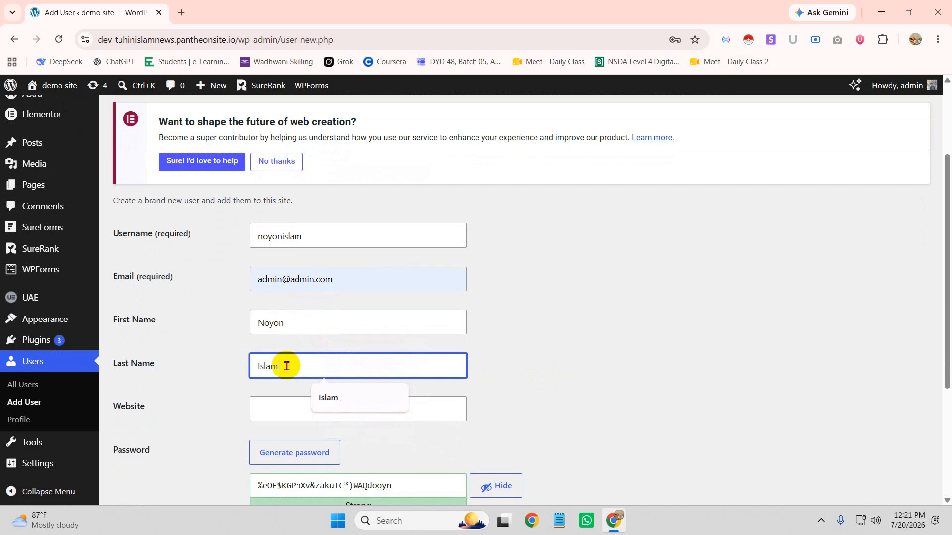
{"action": "scroll", "coordinate": [286, 365], "scroll_direction": "down", "scroll_amount": 4}
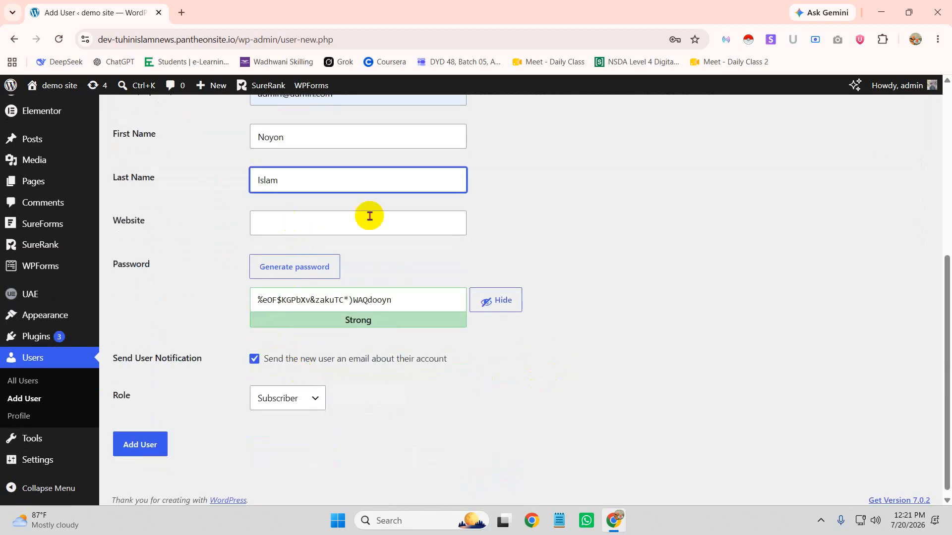
{"action": "left_click_drag", "start_coordinate": [422, 304], "coordinate": [163, 319]}
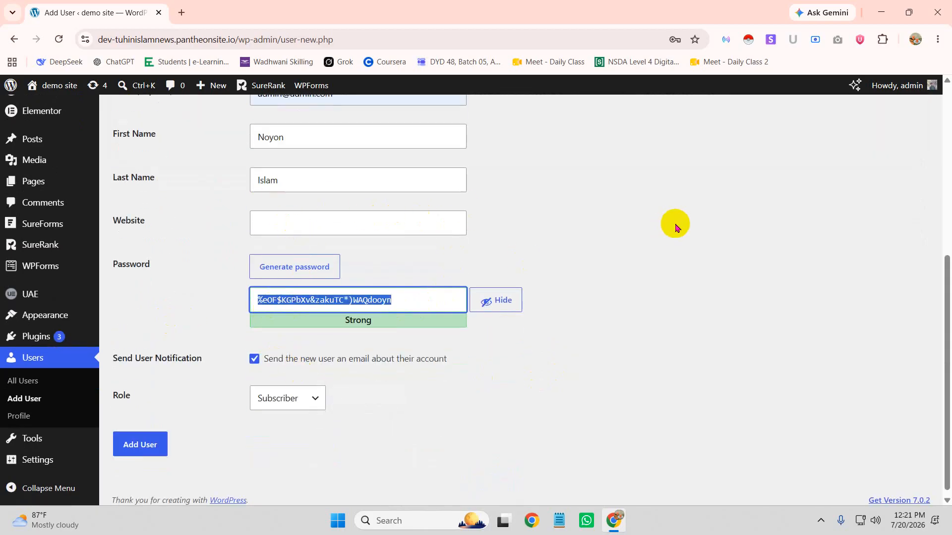
Clear the suggested password, regenerate several, then try typing a custom password instead
{"action": "key", "text": "BackSpace"}
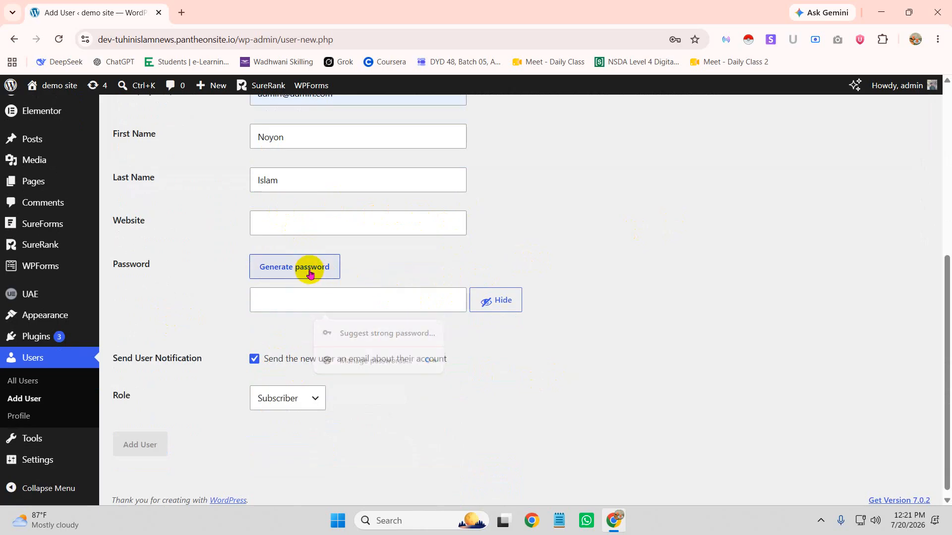
{"action": "left_click", "coordinate": [309, 271]}
{"action": "left_click", "coordinate": [310, 272]}
{"action": "left_click", "coordinate": [311, 272]}
{"action": "left_click", "coordinate": [312, 272]}
{"action": "left_click", "coordinate": [313, 271]}
{"action": "left_click_drag", "start_coordinate": [385, 295], "coordinate": [179, 289]}
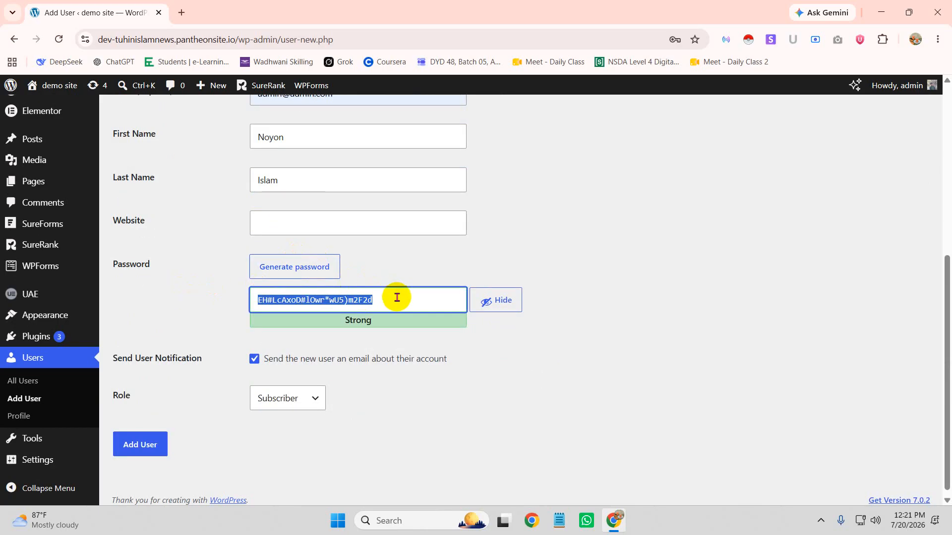
{"action": "key", "text": "BackSpace"}
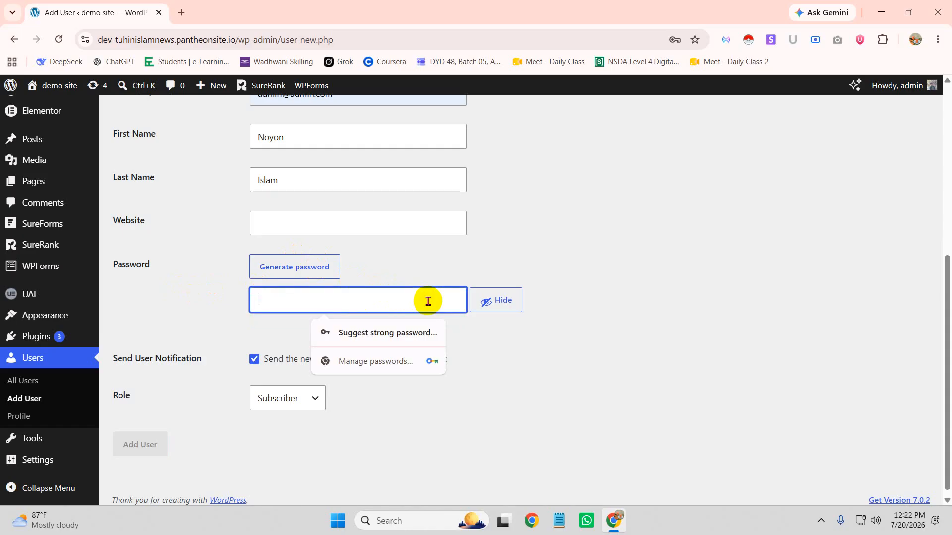
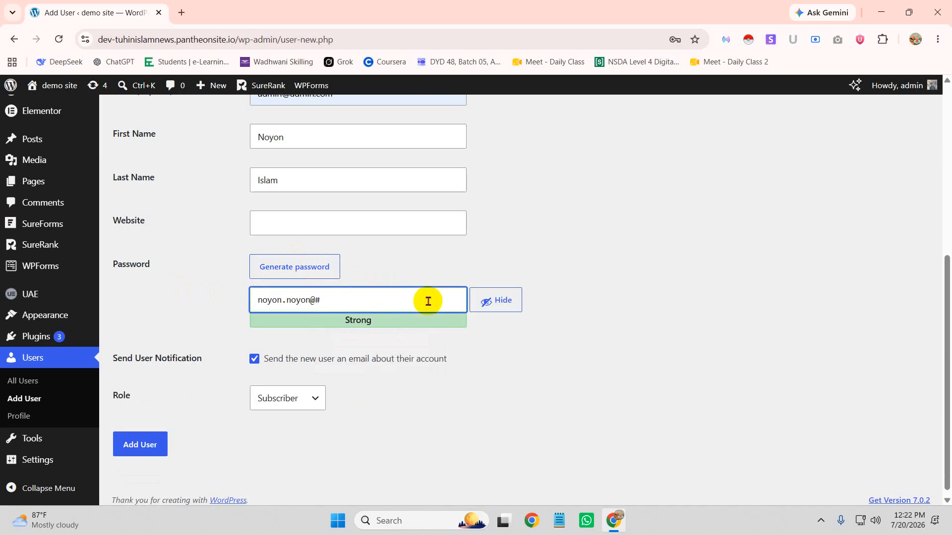
{"action": "key", "text": "ctrl+a"}
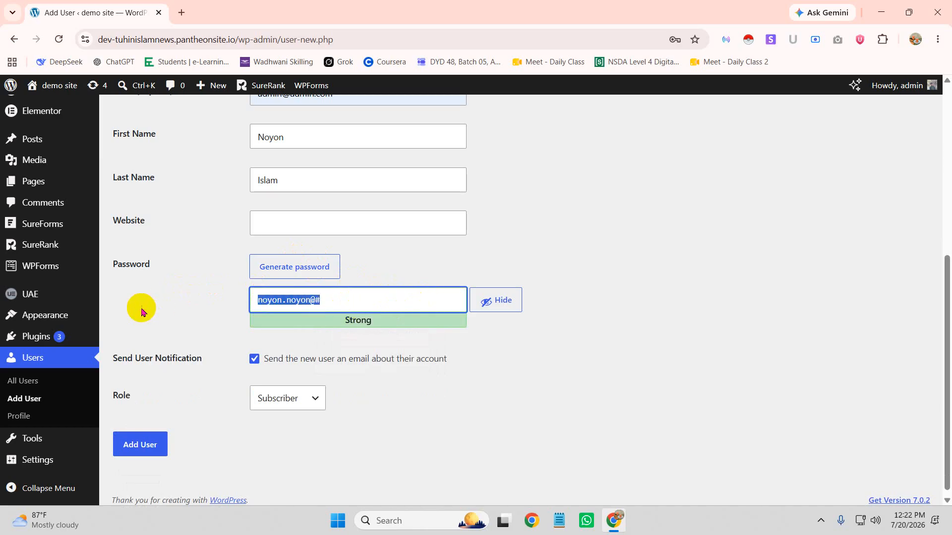
{"action": "key", "text": "BackSpace"}
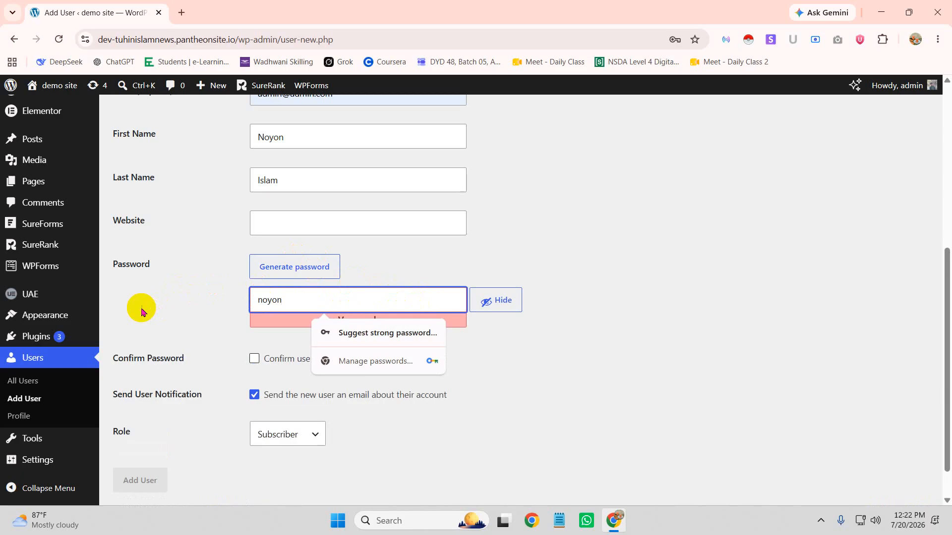
Set the password to the copied username and confirm use of the weak password
{"action": "scroll", "coordinate": [278, 246], "scroll_direction": "up", "scroll_amount": 3}
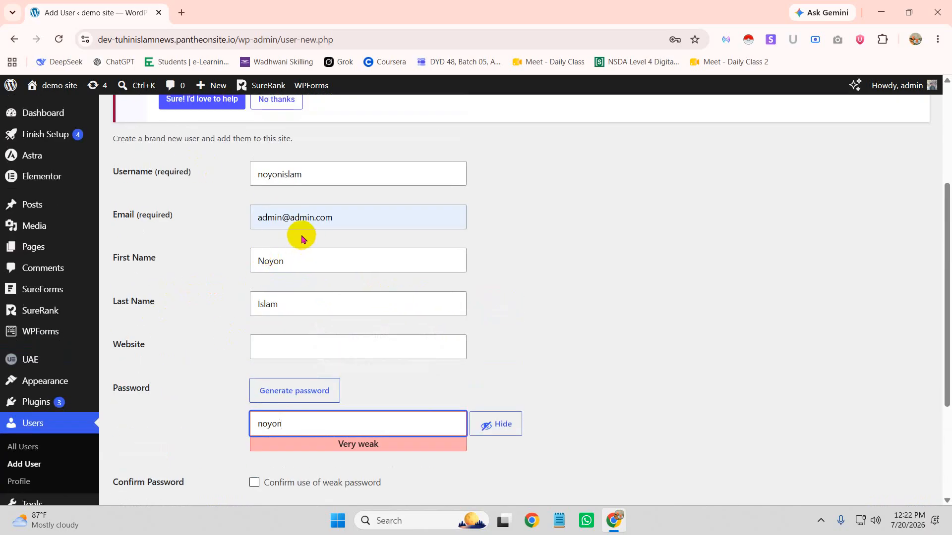
{"action": "left_click_drag", "start_coordinate": [327, 174], "coordinate": [242, 176]}
{"action": "key", "text": "ctrl+c"}
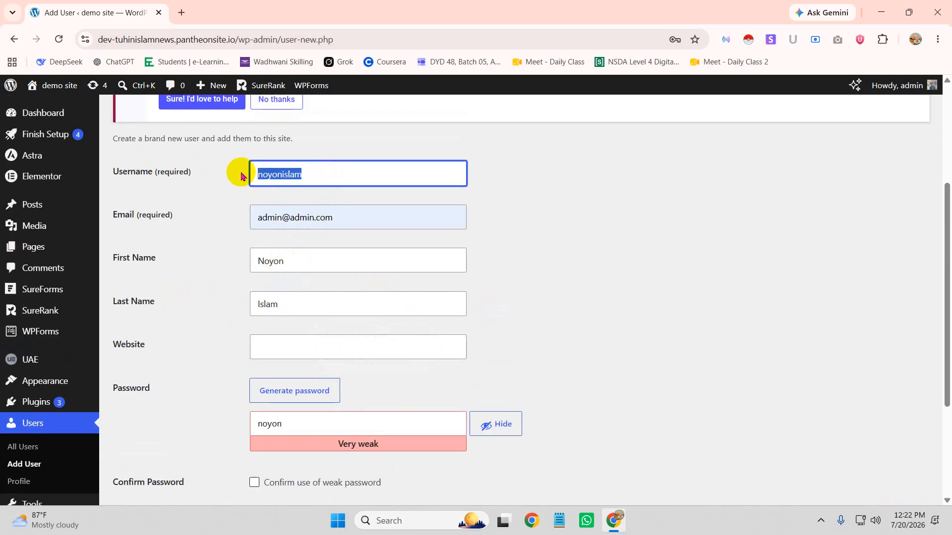
{"action": "scroll", "coordinate": [336, 255], "scroll_direction": "down", "scroll_amount": 3}
{"action": "left_click_drag", "start_coordinate": [319, 255], "coordinate": [191, 261]}
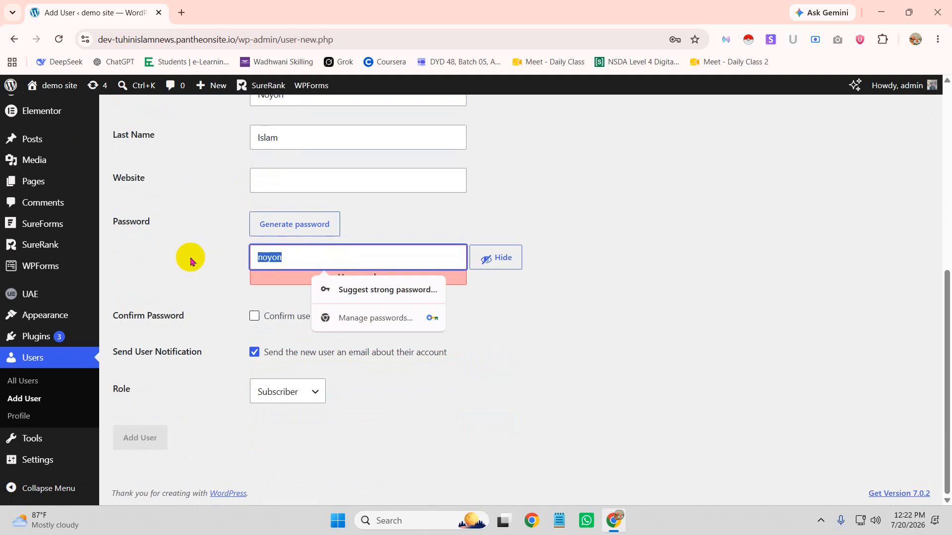
{"action": "key", "text": "ctrl+v"}
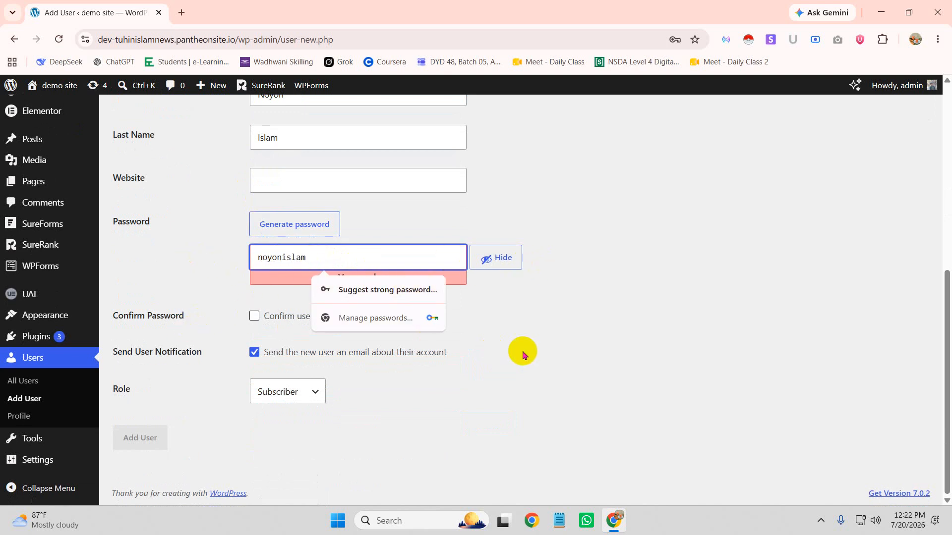
{"action": "left_click", "coordinate": [555, 338]}
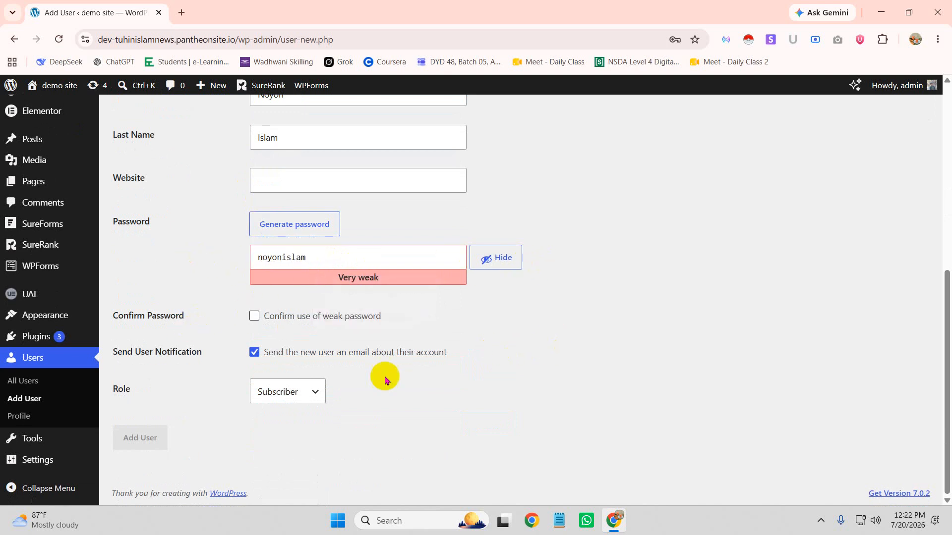
{"action": "left_click", "coordinate": [254, 317]}
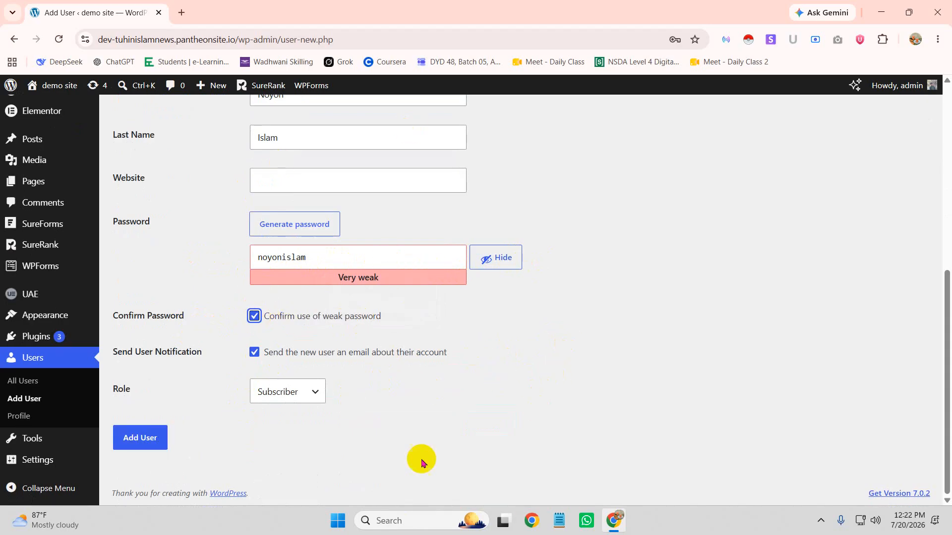
{"action": "left_click", "coordinate": [111, 392]}
{"action": "triple_click", "coordinate": [112, 391]}
{"action": "left_click", "coordinate": [120, 389]}
Choose Editor as the new user's role and submit the Add User form
{"action": "left_click", "coordinate": [315, 400]}
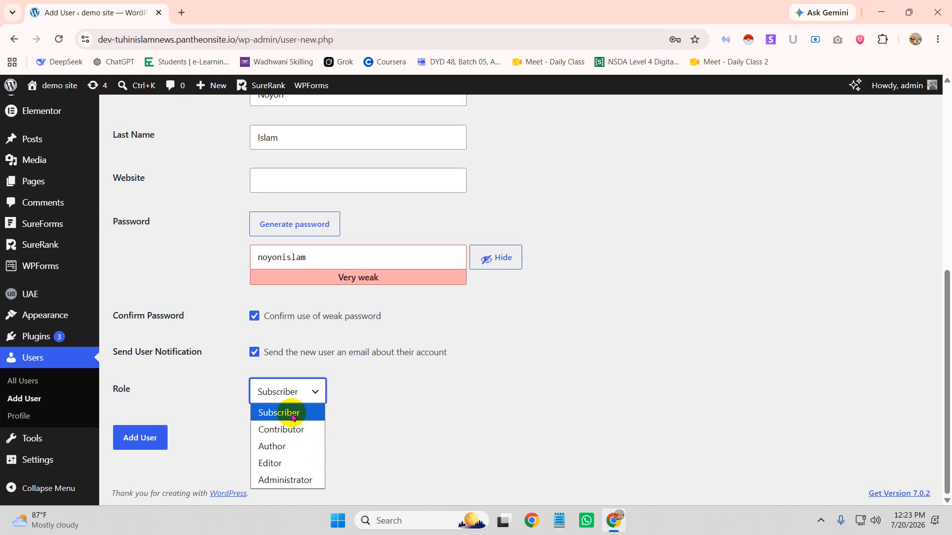
{"action": "left_click", "coordinate": [280, 465]}
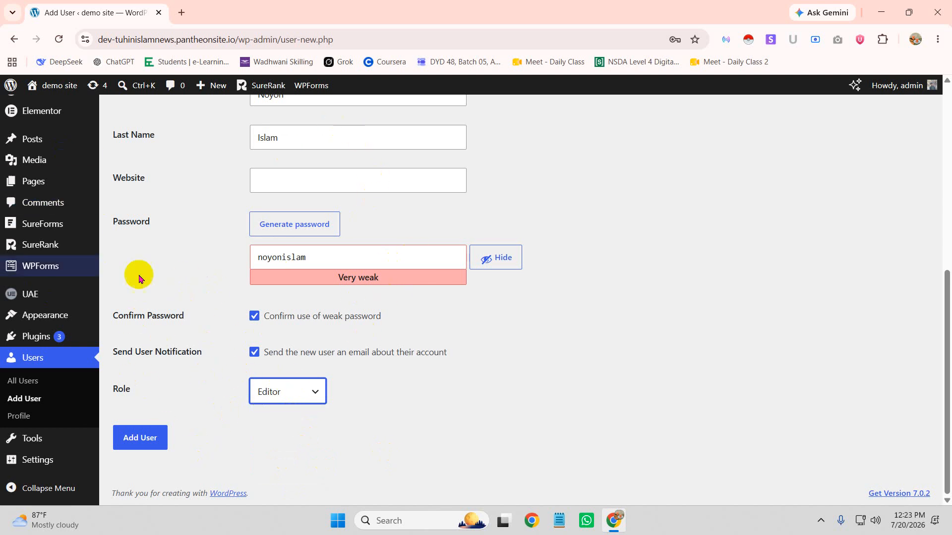
{"action": "left_click", "coordinate": [140, 439]}
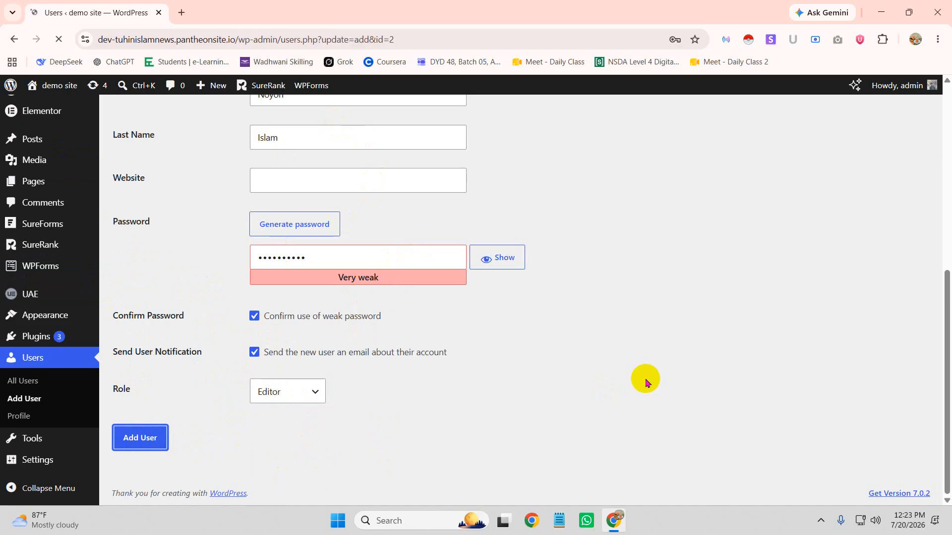
Dismiss Chrome's breach warning and save-password bubble, then log out of the admin account
{"action": "scroll", "coordinate": [351, 383], "scroll_direction": "down", "scroll_amount": 1}
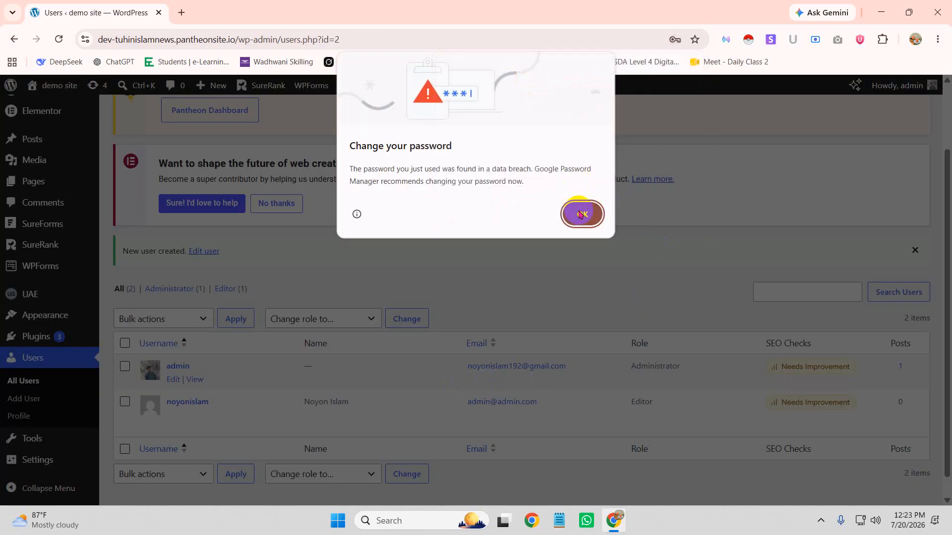
{"action": "left_click", "coordinate": [581, 213]}
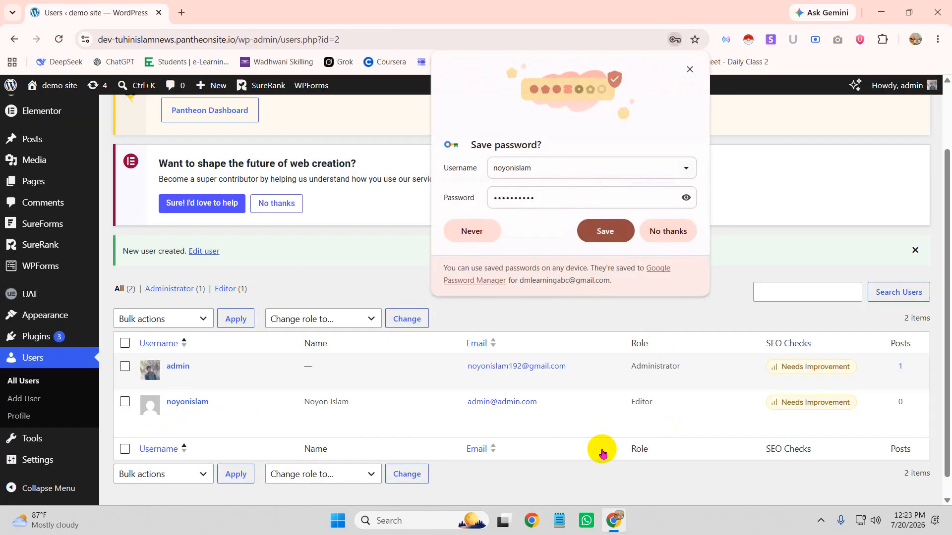
{"action": "left_click", "coordinate": [672, 231]}
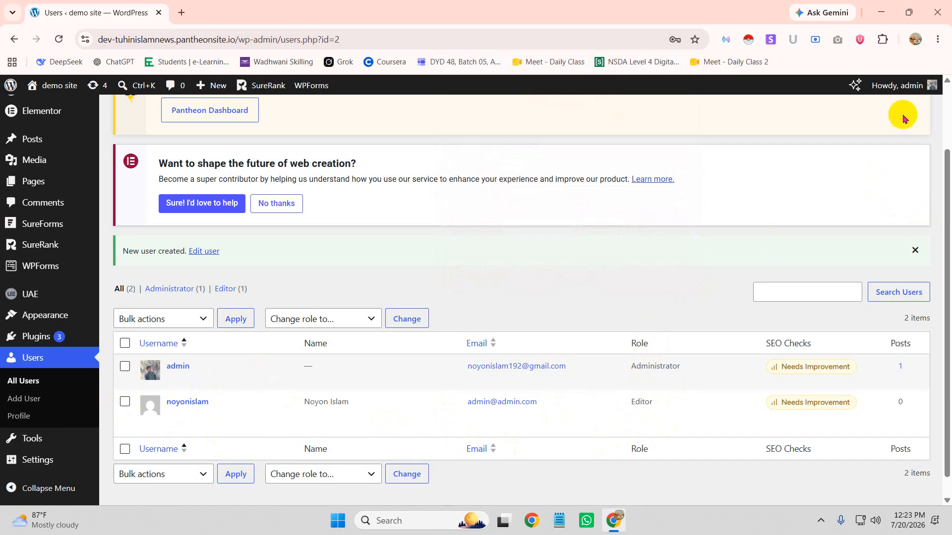
{"action": "mouse_move", "coordinate": [898, 85]}
{"action": "left_click", "coordinate": [860, 148]}
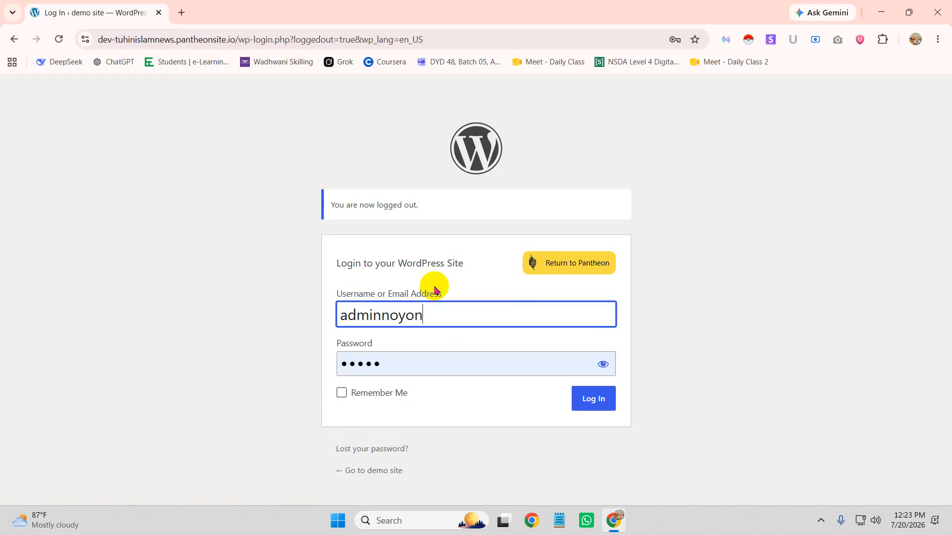
Log in as the new Editor using their username as password, dismissing Chrome's password prompts
{"action": "key", "text": "ctrl+a"}
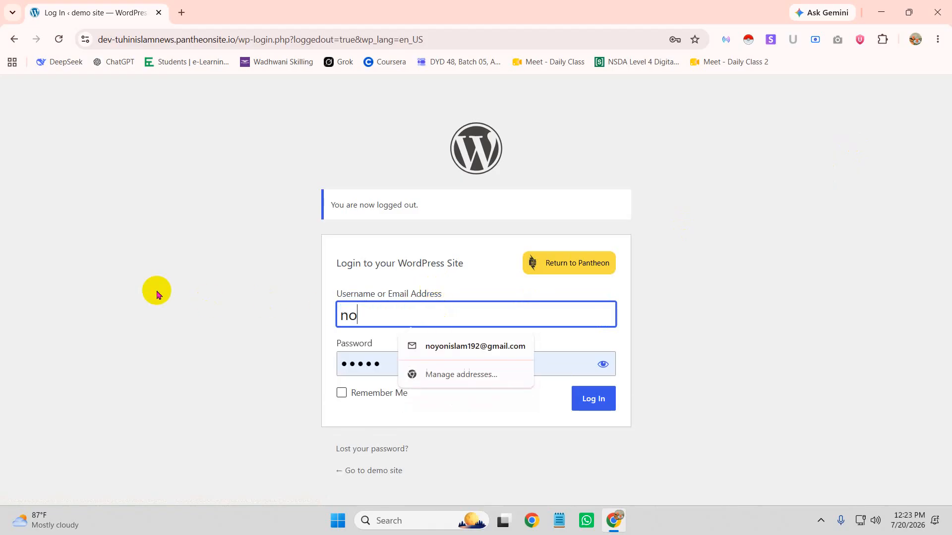
{"action": "key", "text": "ctrl+a"}
{"action": "left_click", "coordinate": [570, 361]}
{"action": "key", "text": "ctrl+a"}
{"action": "key", "text": "ctrl+v"}
{"action": "left_click", "coordinate": [593, 399]}
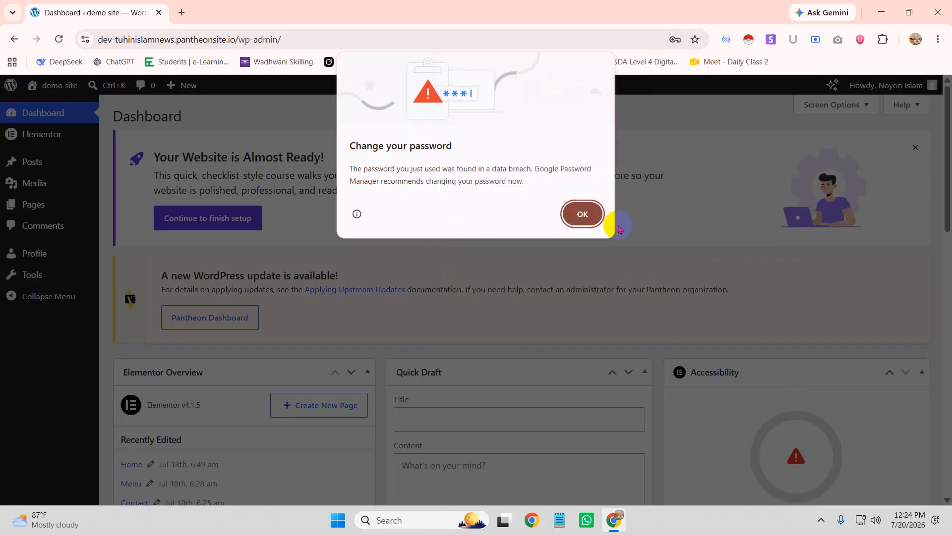
{"action": "left_click", "coordinate": [590, 214]}
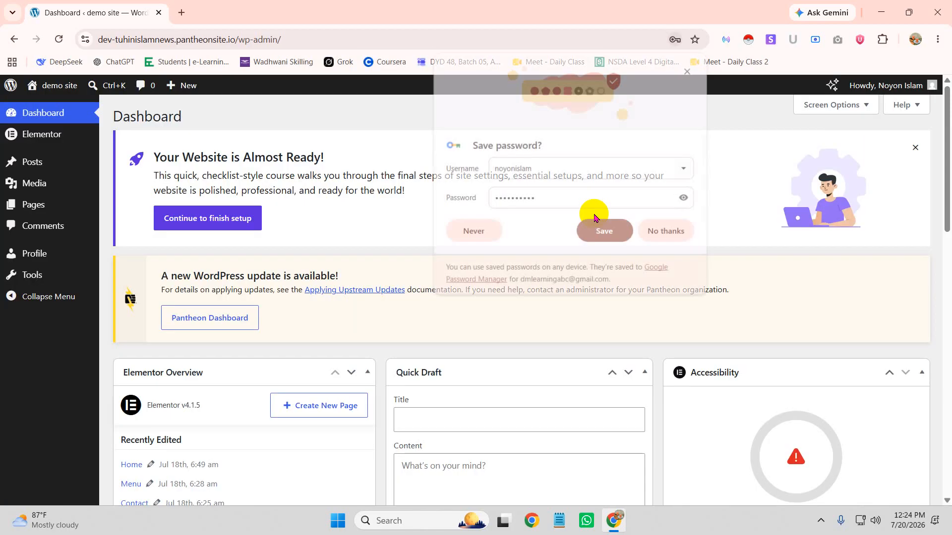
{"action": "left_click", "coordinate": [603, 229]}
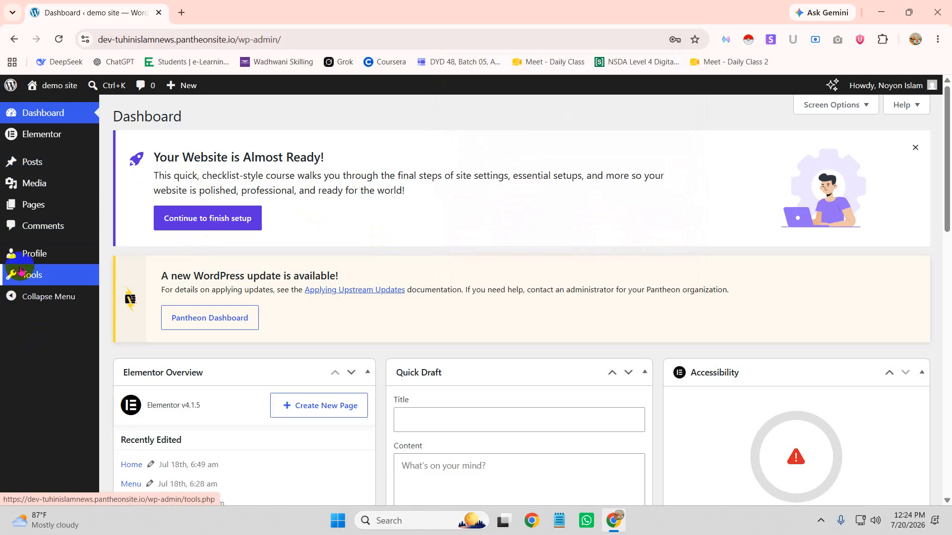
View the Editor's All Posts list, then go to their Profile page
{"action": "mouse_move", "coordinate": [33, 163]}
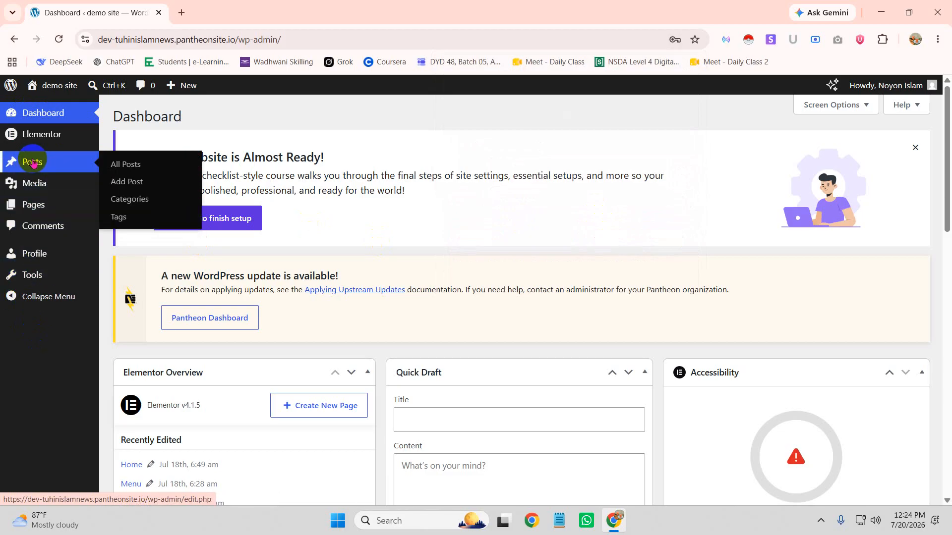
{"action": "left_click", "coordinate": [135, 168]}
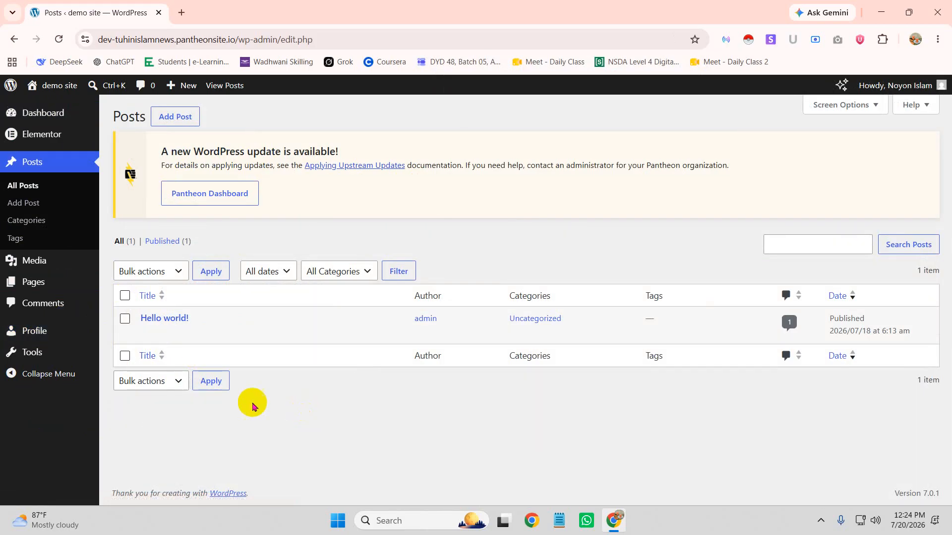
{"action": "left_click", "coordinate": [48, 353]}
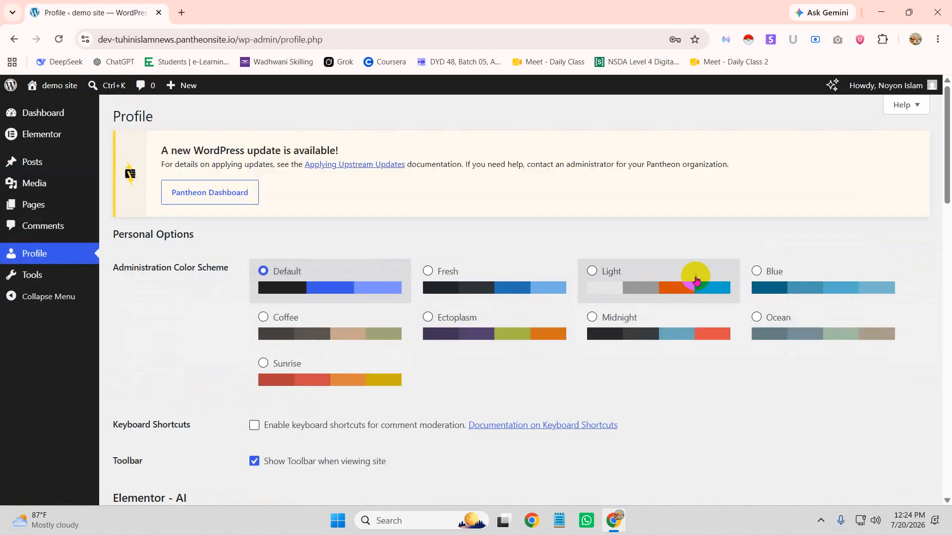
Pick the Light administration colour scheme and scroll through the profile settings
{"action": "left_click", "coordinate": [599, 273]}
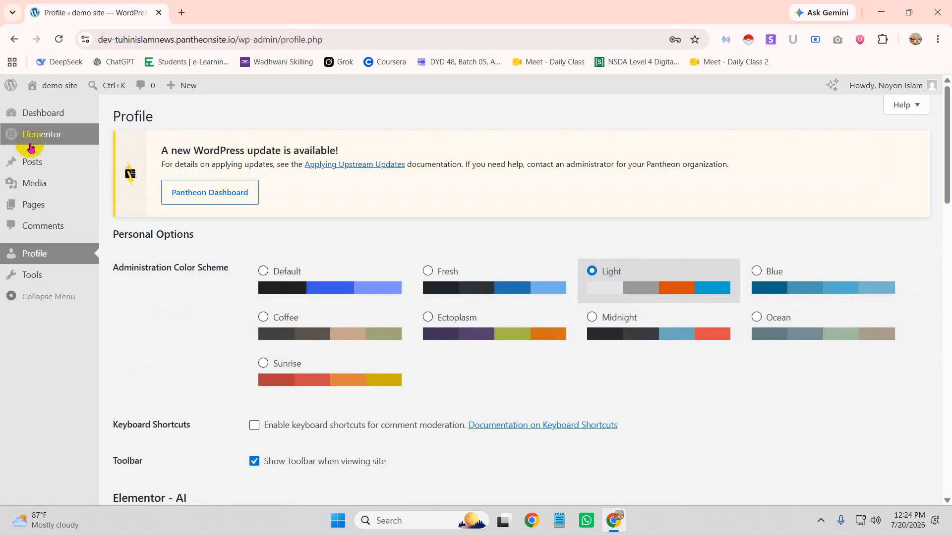
{"action": "scroll", "coordinate": [545, 446], "scroll_direction": "down", "scroll_amount": 10}
{"action": "scroll", "coordinate": [554, 432], "scroll_direction": "up", "scroll_amount": 10}
{"action": "scroll", "coordinate": [570, 427], "scroll_direction": "down", "scroll_amount": 10}
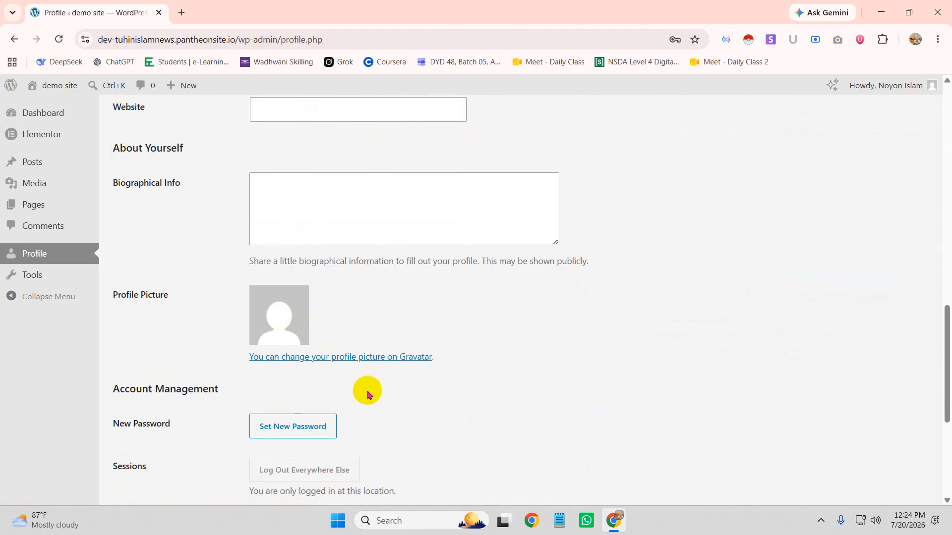
{"action": "scroll", "coordinate": [362, 386], "scroll_direction": "down", "scroll_amount": 2}
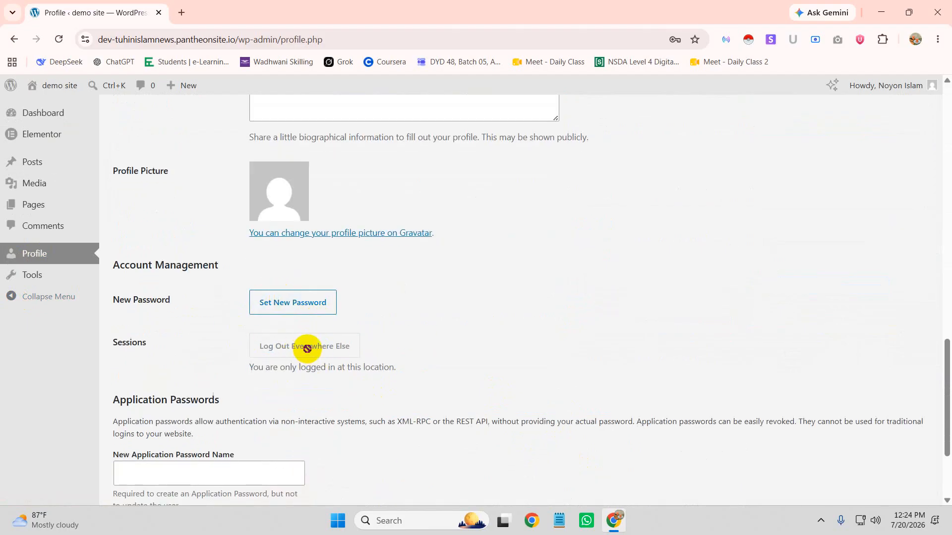
{"action": "scroll", "coordinate": [392, 395], "scroll_direction": "down", "scroll_amount": 1}
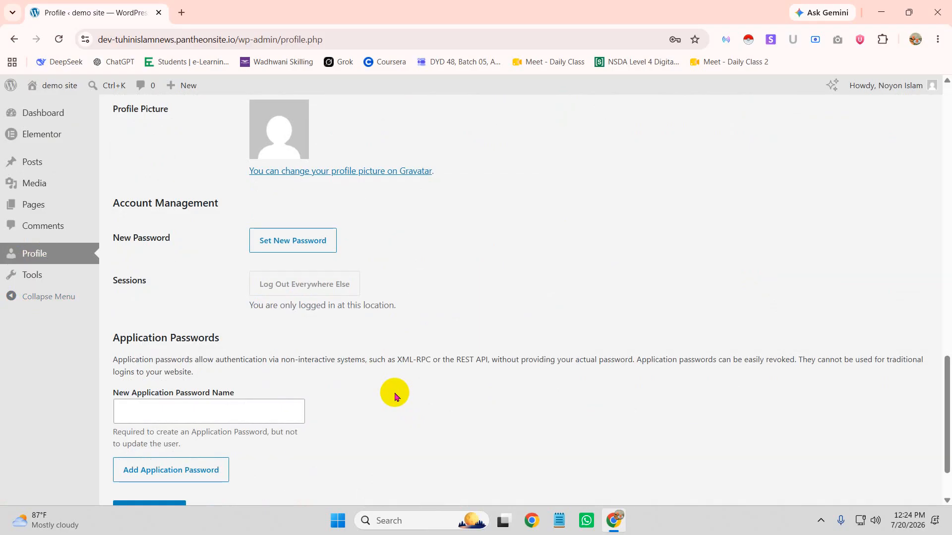
{"action": "scroll", "coordinate": [394, 395], "scroll_direction": "down", "scroll_amount": 1}
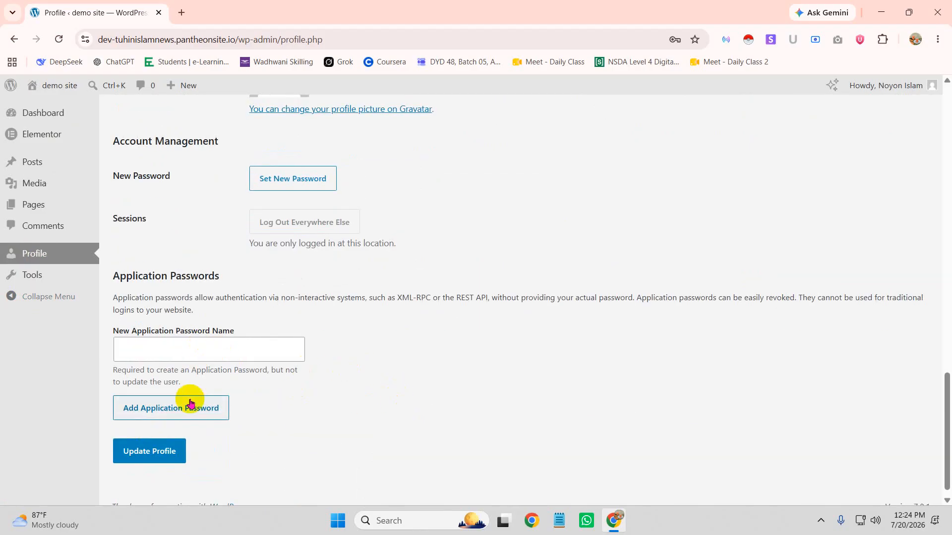
{"action": "scroll", "coordinate": [312, 408], "scroll_direction": "up", "scroll_amount": 6}
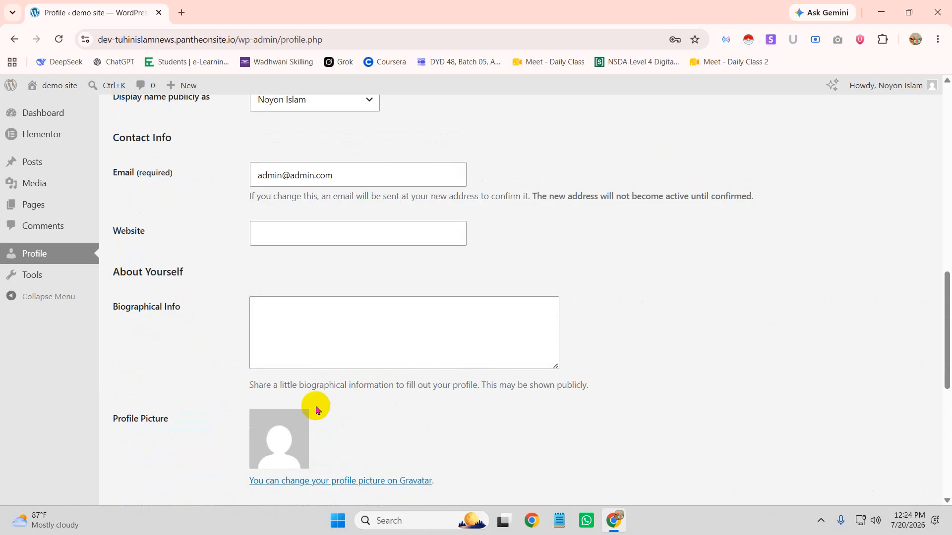
{"action": "scroll", "coordinate": [363, 366], "scroll_direction": "up", "scroll_amount": 2}
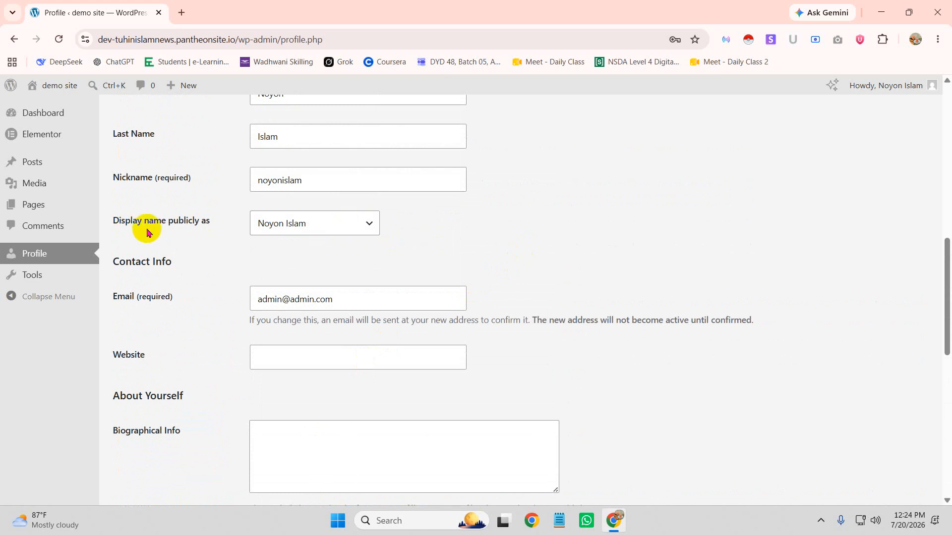
Check the Display name publicly as choices, leaving the display name unchanged
{"action": "left_click", "coordinate": [344, 222]}
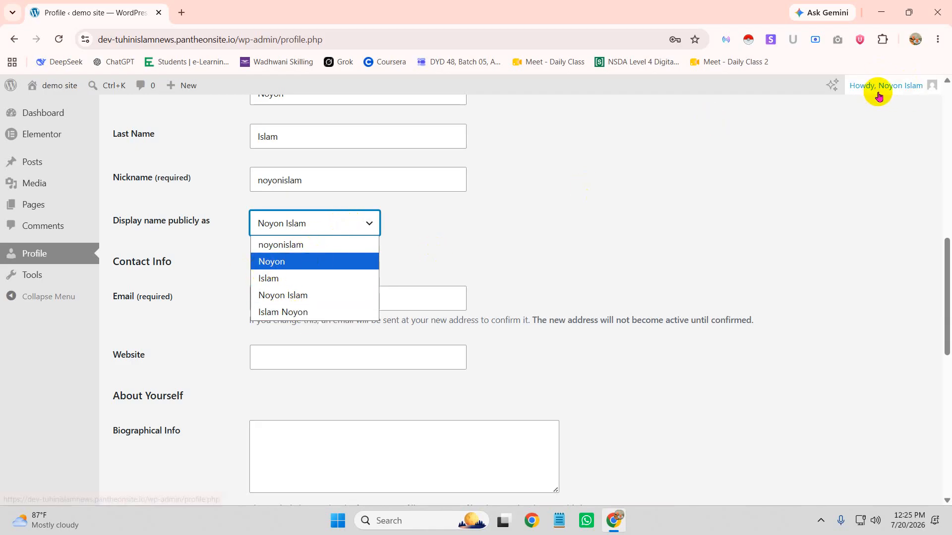
{"action": "mouse_move", "coordinate": [870, 88]}
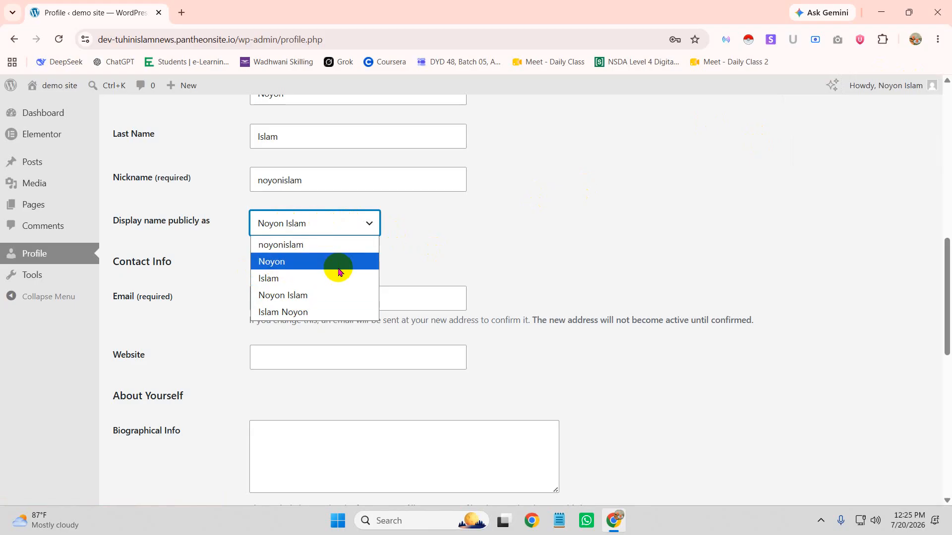
{"action": "left_click", "coordinate": [553, 224]}
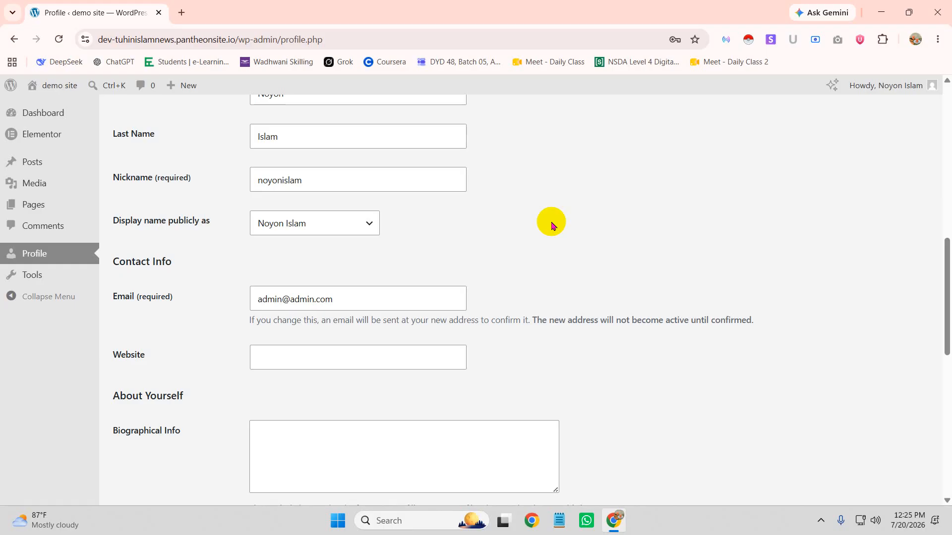
{"action": "left_click", "coordinate": [347, 226]}
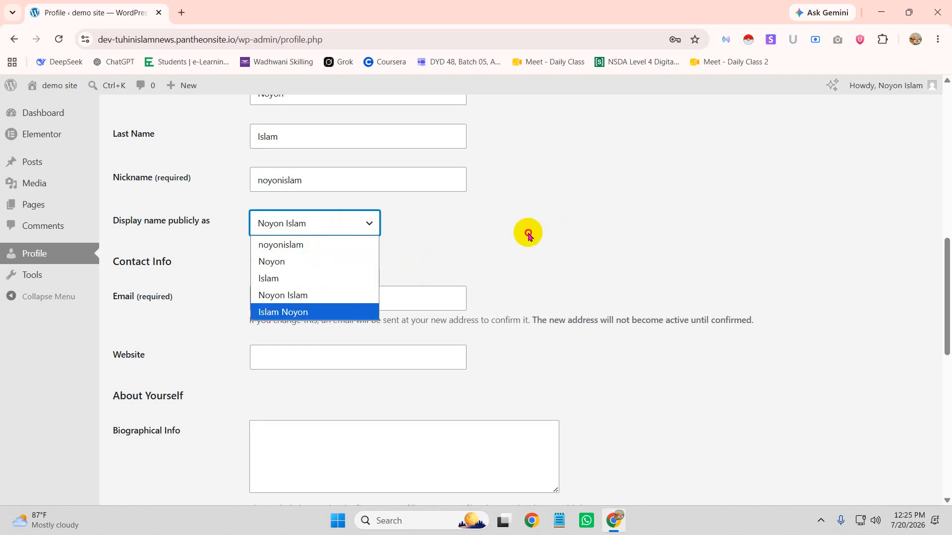
{"action": "left_click", "coordinate": [495, 278]}
{"action": "scroll", "coordinate": [520, 280], "scroll_direction": "down", "scroll_amount": 6}
{"action": "scroll", "coordinate": [624, 367], "scroll_direction": "up", "scroll_amount": 6}
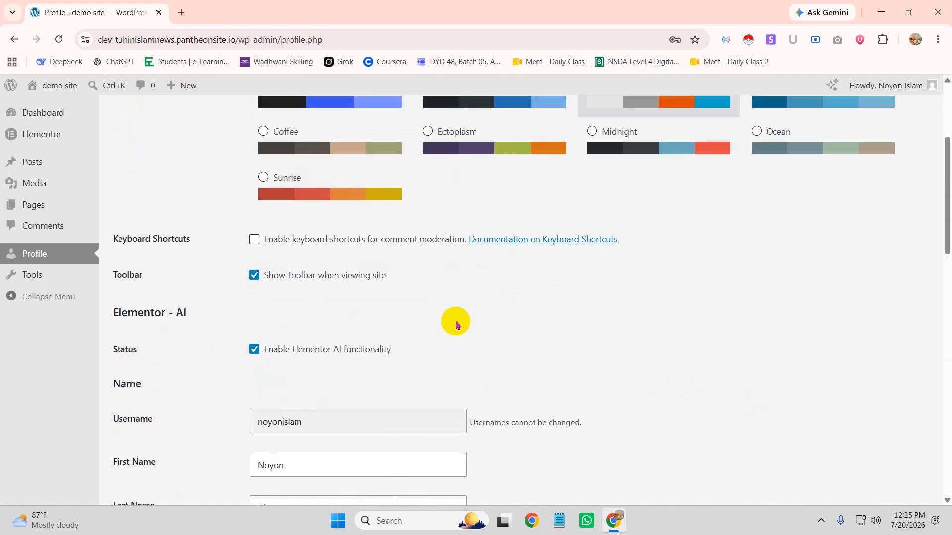
{"action": "scroll", "coordinate": [870, 174], "scroll_direction": "up", "scroll_amount": 4}
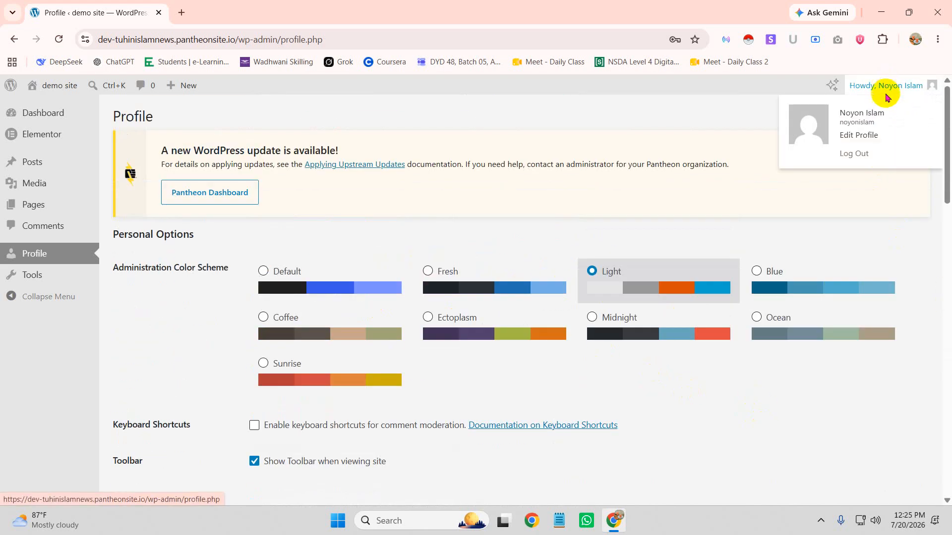
Log out of the second user and sign back in as the administrator
{"action": "left_click", "coordinate": [854, 153]}
{"action": "left_click", "coordinate": [525, 118]}
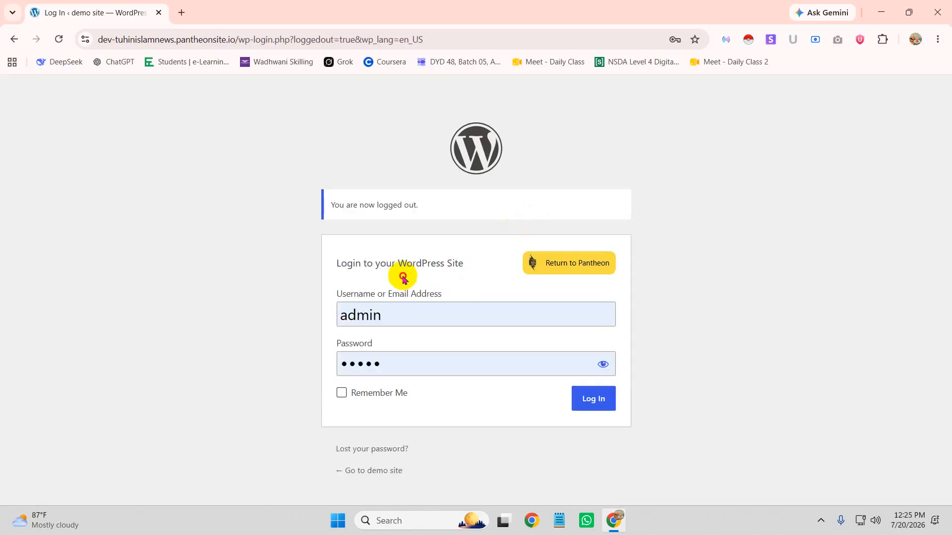
{"action": "left_click", "coordinate": [594, 402]}
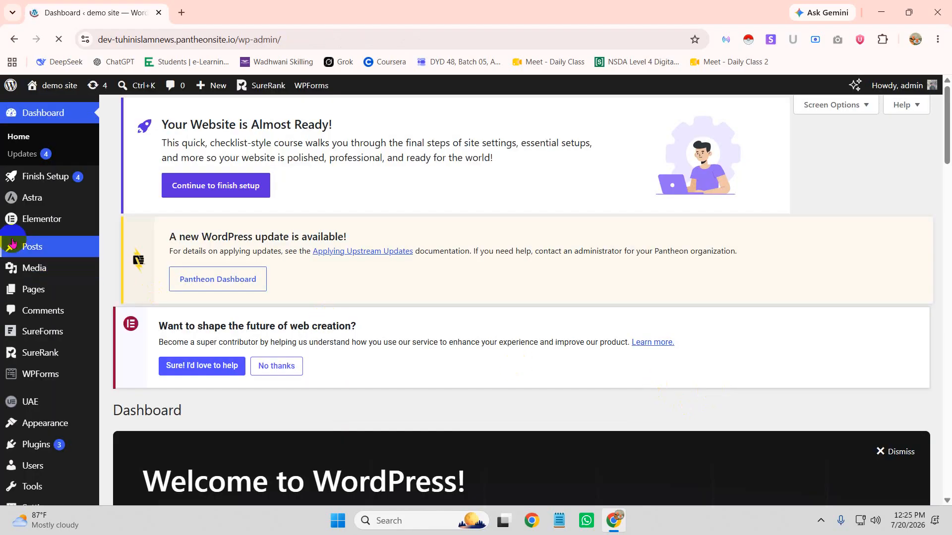
{"action": "scroll", "coordinate": [39, 481], "scroll_direction": "down", "scroll_amount": 1}
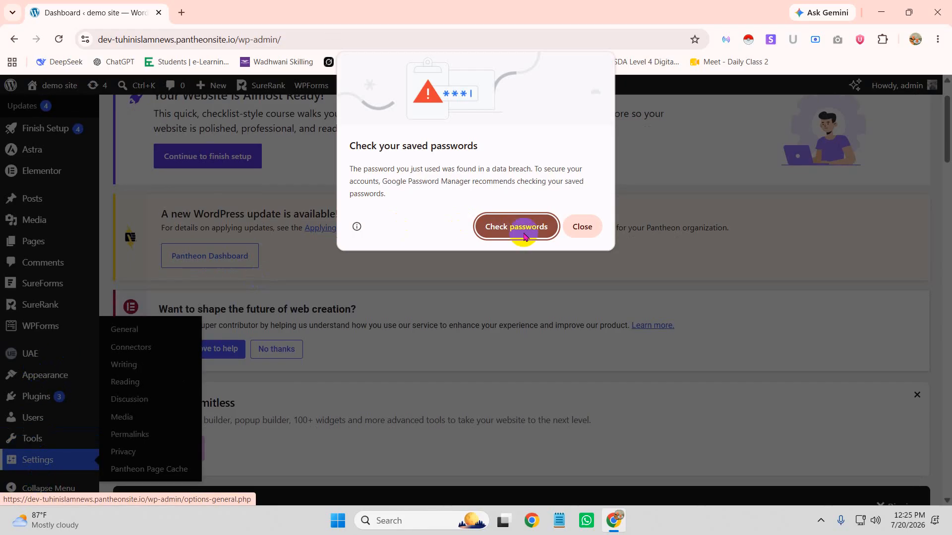
{"action": "left_click", "coordinate": [579, 226]}
Dismiss the 'Your Website is Almost Ready' and 'Go Pro, Go Limitless' dashboard notices
{"action": "scroll", "coordinate": [374, 311], "scroll_direction": "up", "scroll_amount": 1}
{"action": "scroll", "coordinate": [367, 298], "scroll_direction": "down", "scroll_amount": 1}
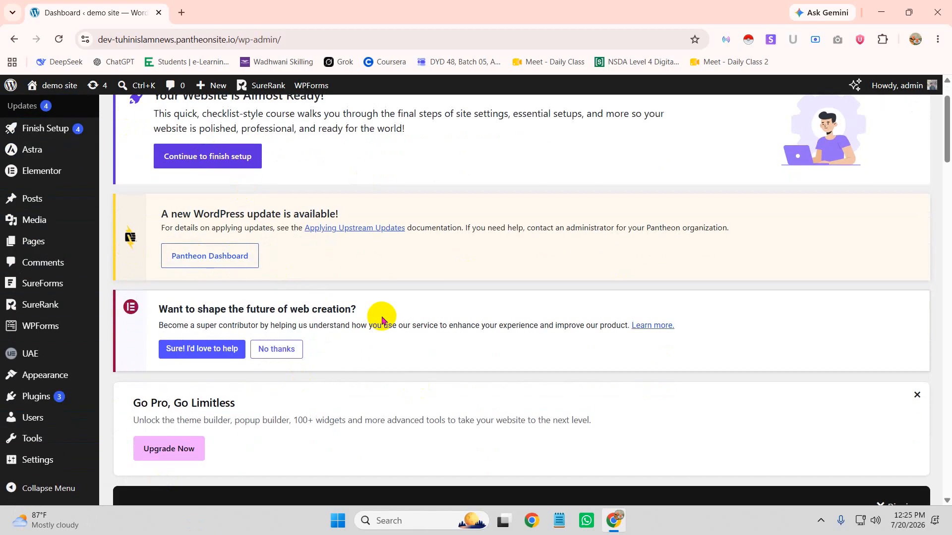
{"action": "scroll", "coordinate": [452, 280], "scroll_direction": "up", "scroll_amount": 1}
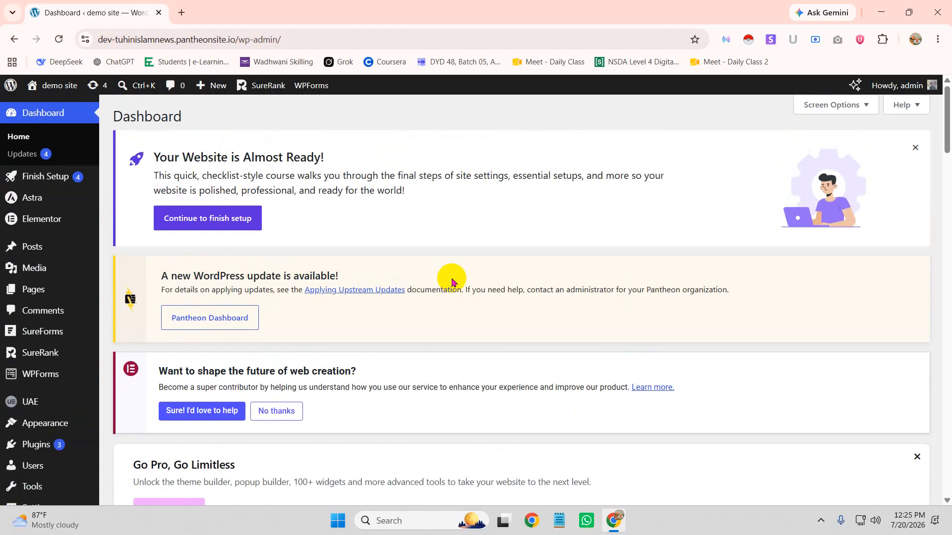
{"action": "left_click", "coordinate": [923, 148]}
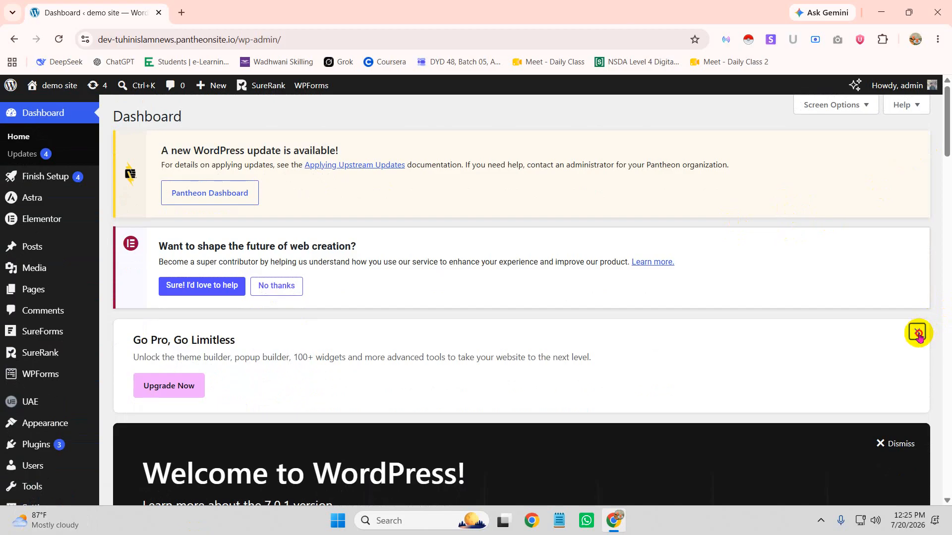
{"action": "left_click", "coordinate": [916, 333]}
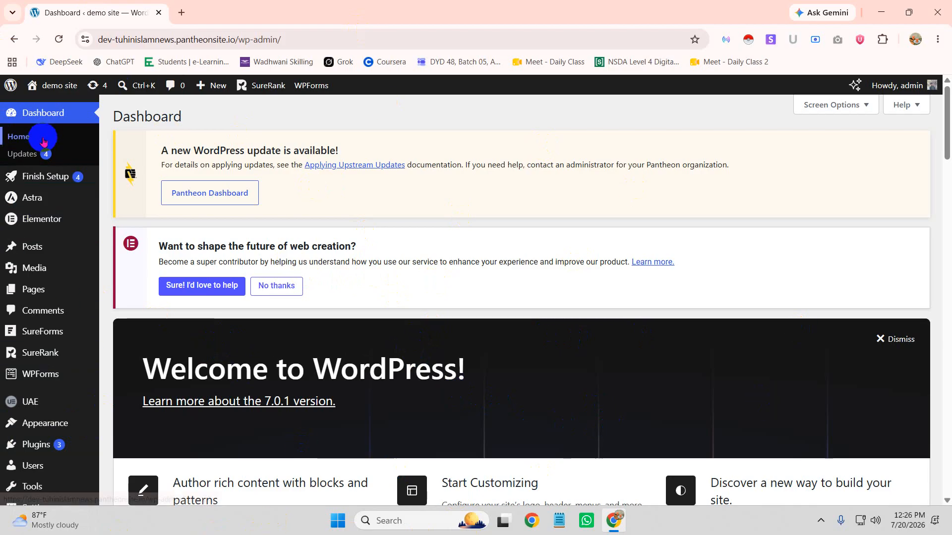
Go to Plugins > Add Plugin from the admin sidebar
{"action": "mouse_move", "coordinate": [64, 85]}
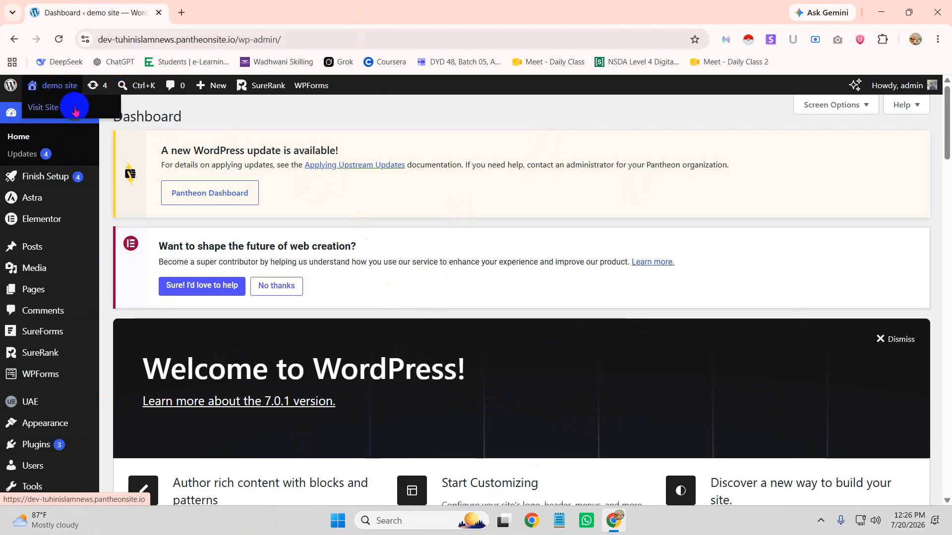
{"action": "mouse_move", "coordinate": [10, 85]}
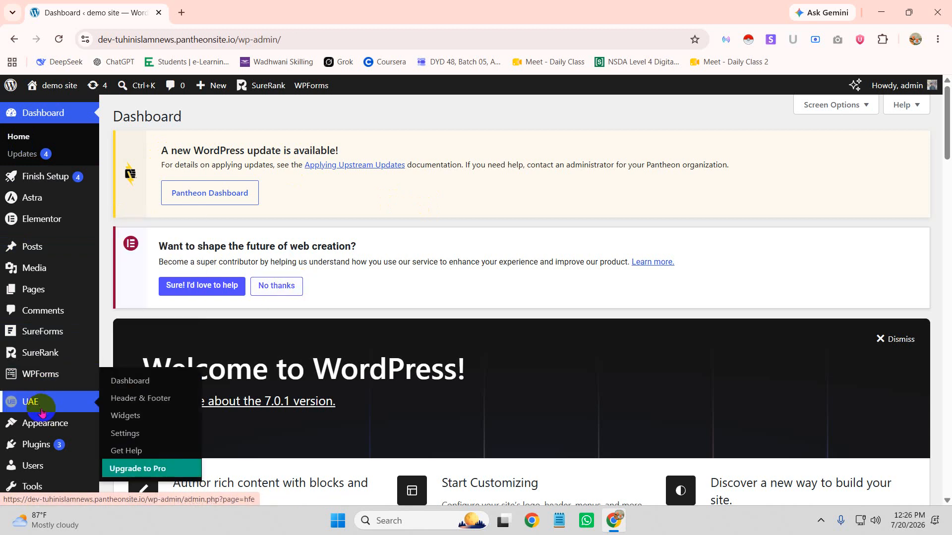
{"action": "mouse_move", "coordinate": [62, 425]}
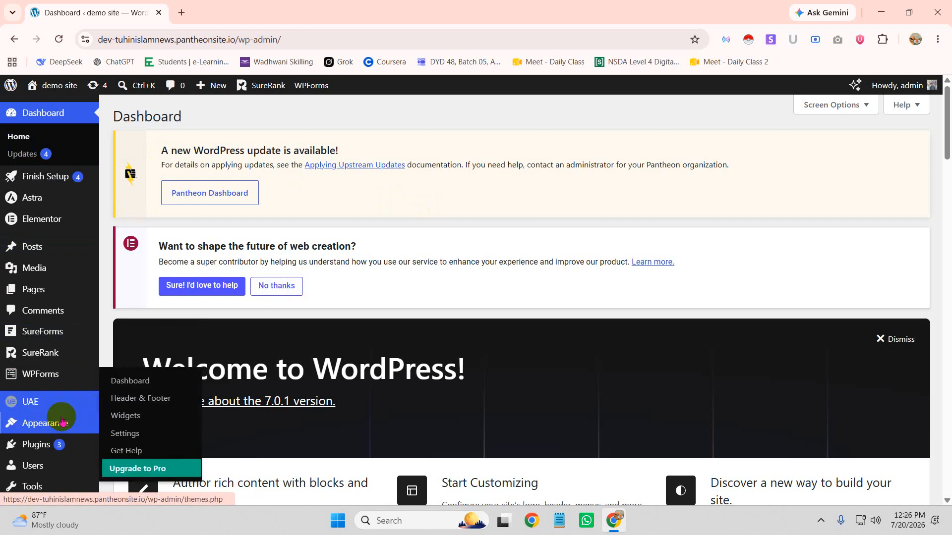
{"action": "scroll", "coordinate": [26, 367], "scroll_direction": "down", "scroll_amount": 3}
{"action": "mouse_move", "coordinate": [33, 397]}
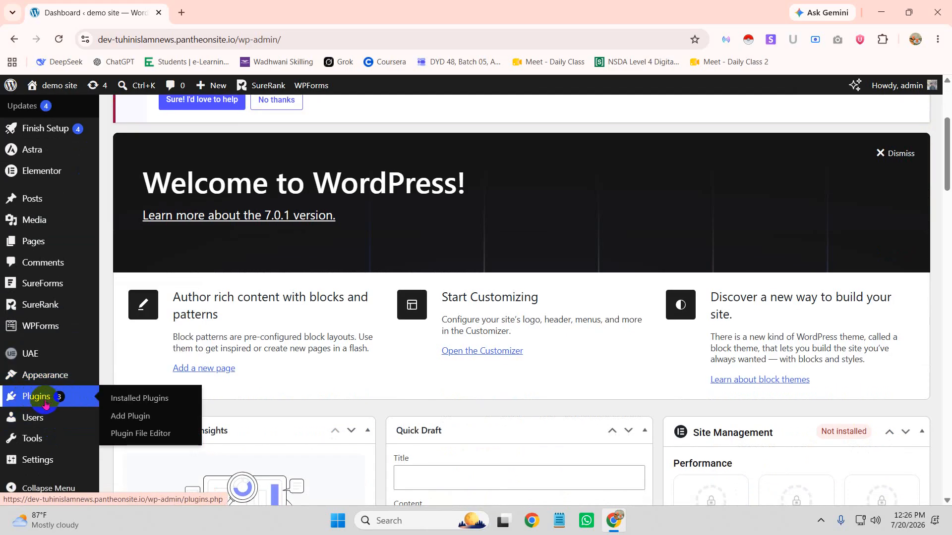
{"action": "left_click", "coordinate": [127, 416]}
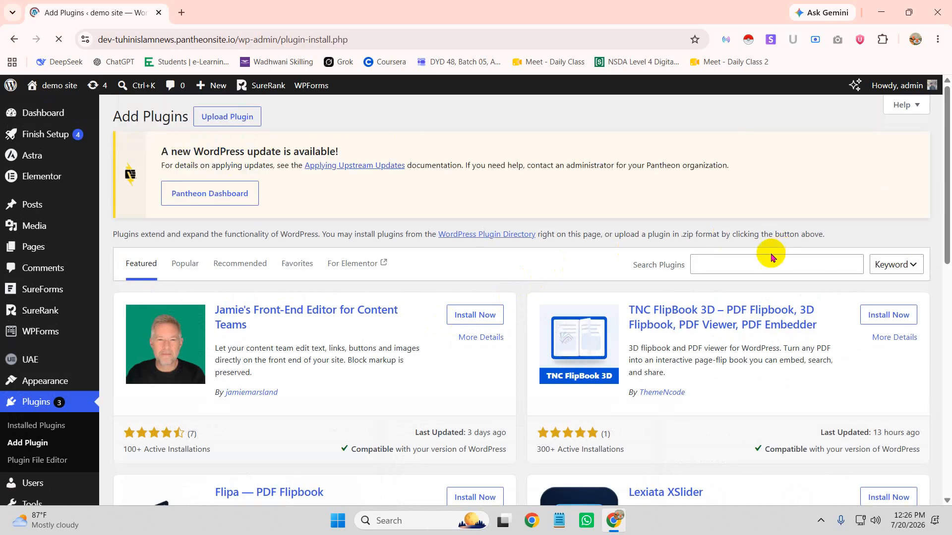
Search plugins for 'adminify' and install Adminify – White Label, Admin Menu Editor, Login Customizer
{"action": "left_click", "coordinate": [757, 265]}
{"action": "type", "text": "a"}
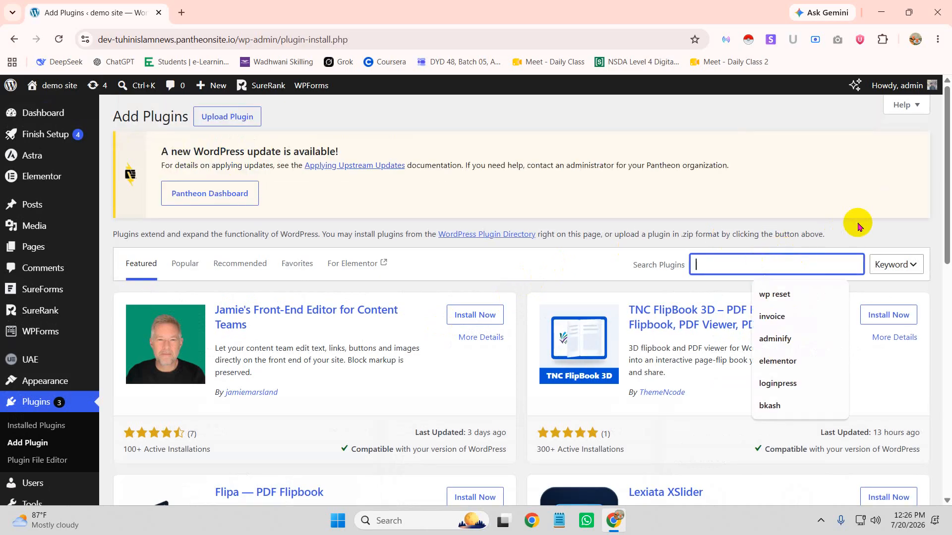
{"action": "type", "text": "d"}
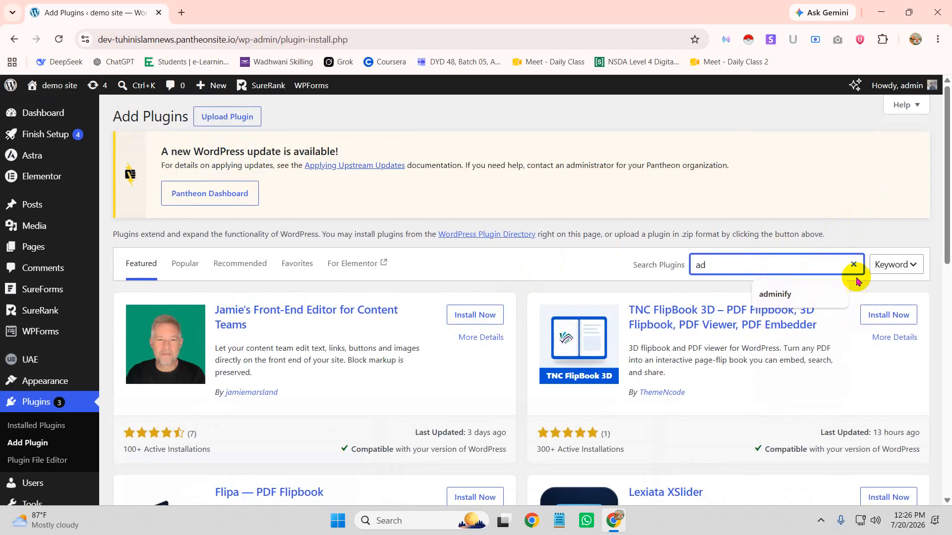
{"action": "left_click", "coordinate": [785, 293]}
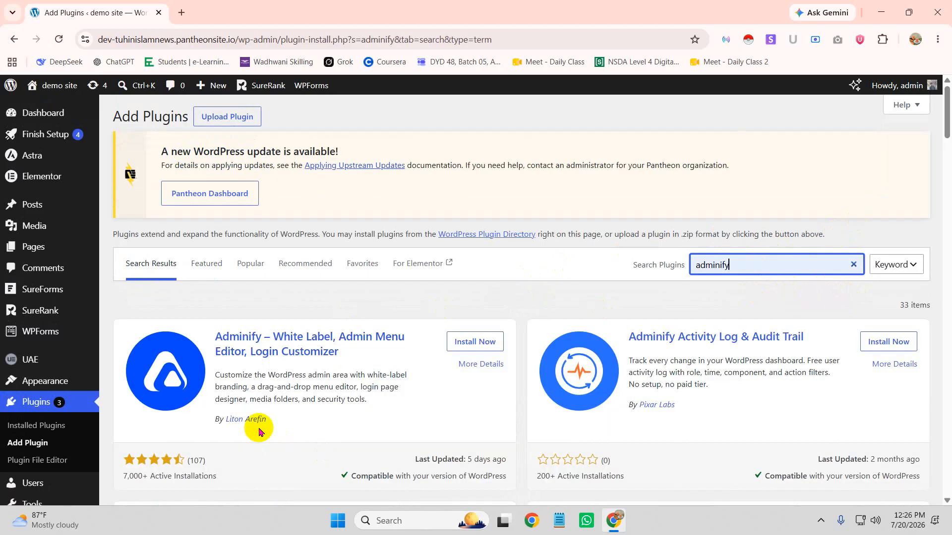
{"action": "scroll", "coordinate": [212, 346], "scroll_direction": "down", "scroll_amount": 1}
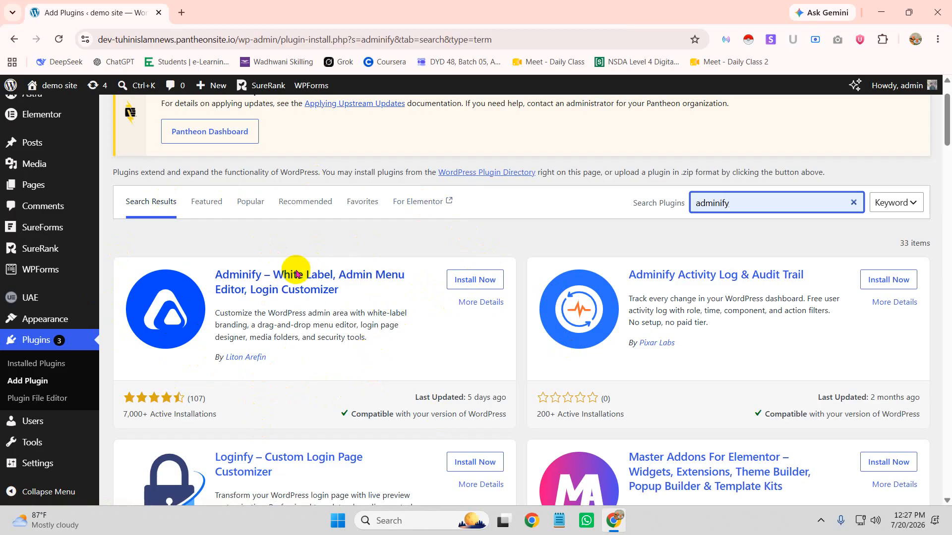
{"action": "left_click", "coordinate": [453, 280]}
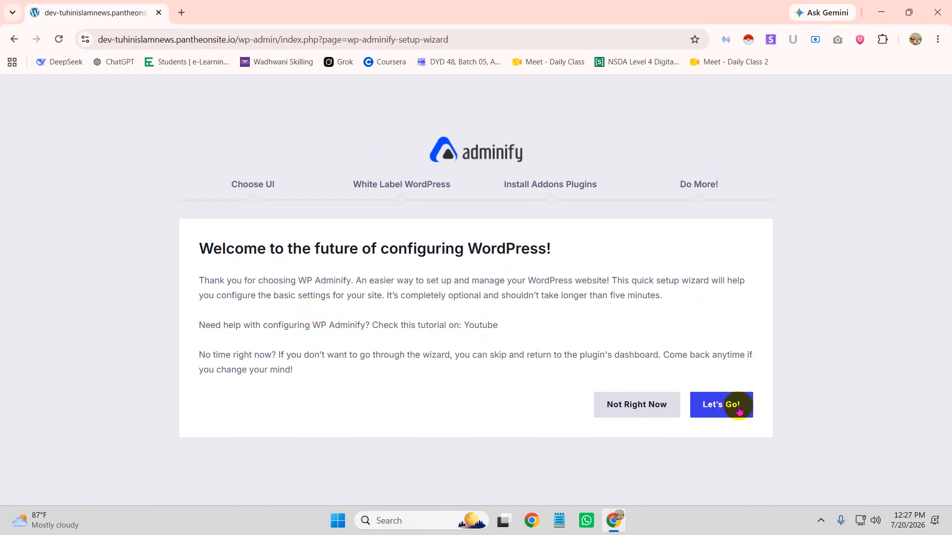
Start the Adminify wizard, choose the Adminify UI card, and skip the Add Logo step
{"action": "left_click", "coordinate": [721, 405]}
{"action": "scroll", "coordinate": [355, 378], "scroll_direction": "down", "scroll_amount": 2}
{"action": "left_click", "coordinate": [610, 269]}
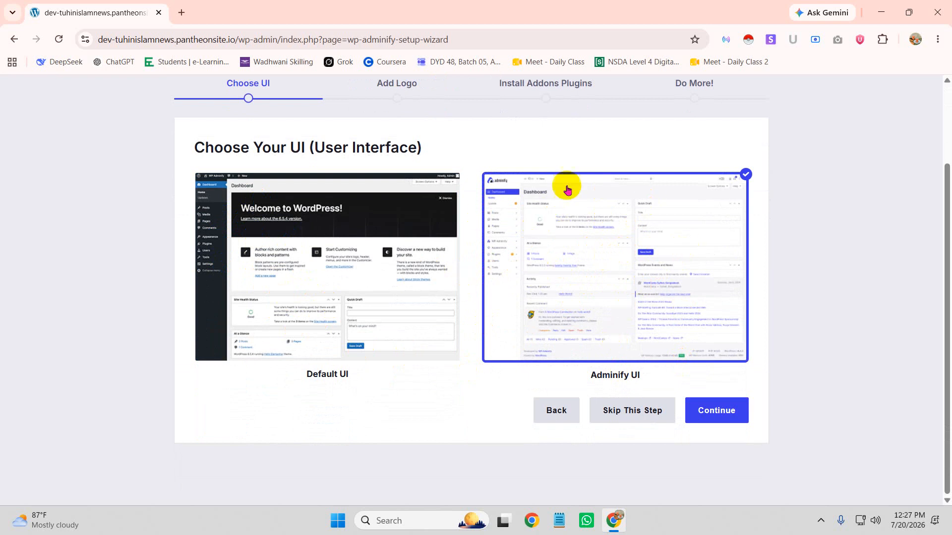
{"action": "left_click", "coordinate": [725, 417]}
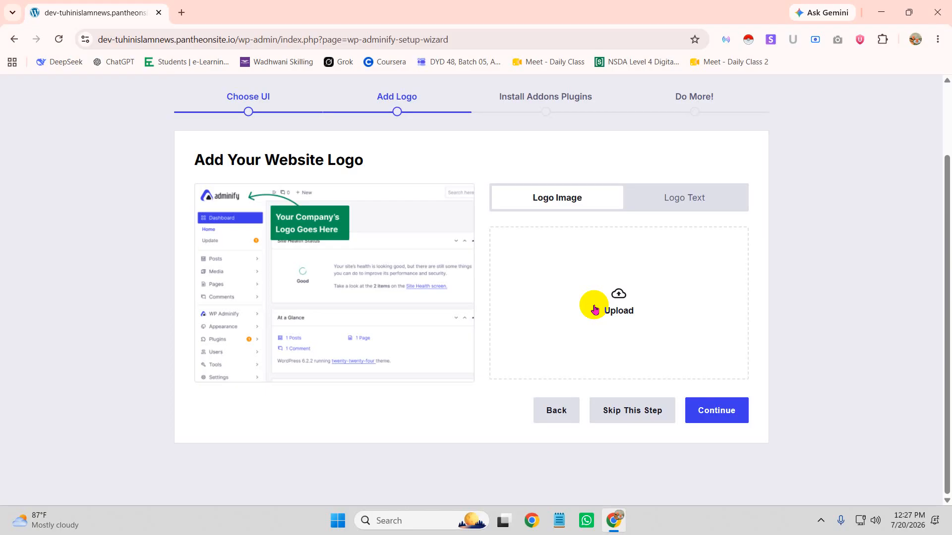
{"action": "left_click", "coordinate": [716, 411]}
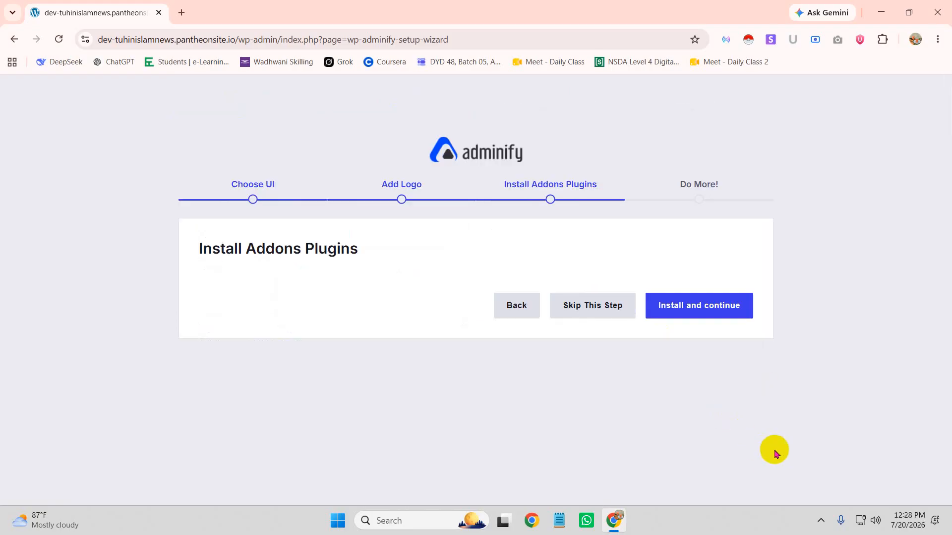
Tick all nine addons, from Admin Bar Editor to Quick Menu, and install them
{"action": "scroll", "coordinate": [412, 332], "scroll_direction": "down", "scroll_amount": 3}
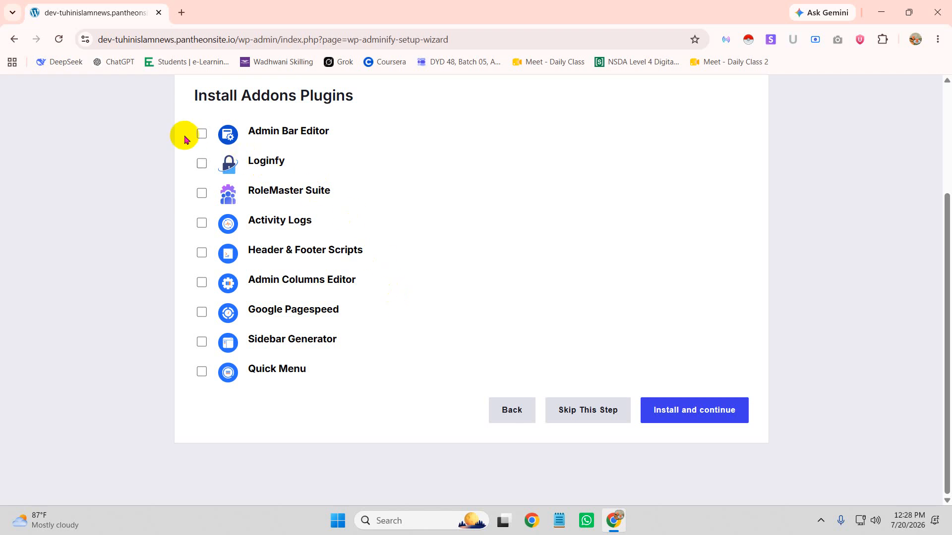
{"action": "left_click", "coordinate": [202, 136]}
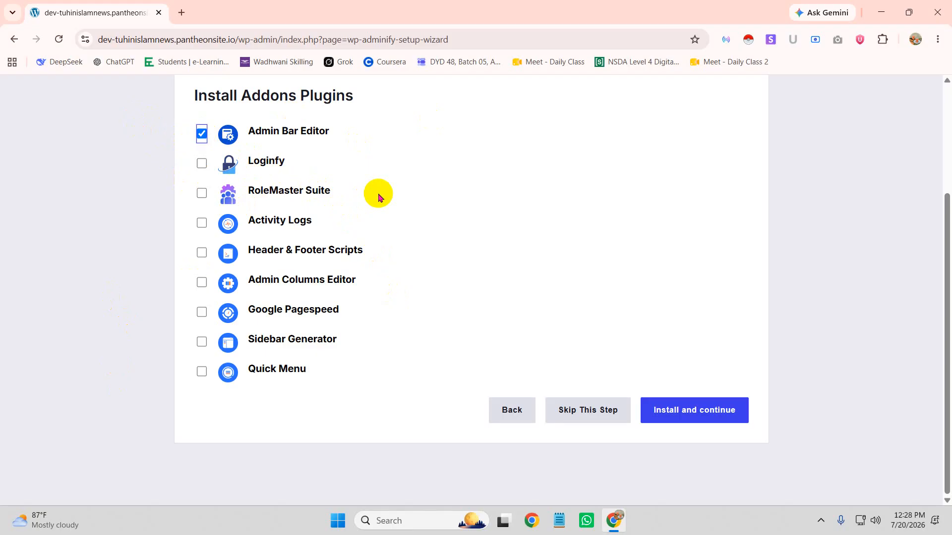
{"action": "left_click", "coordinate": [201, 163]}
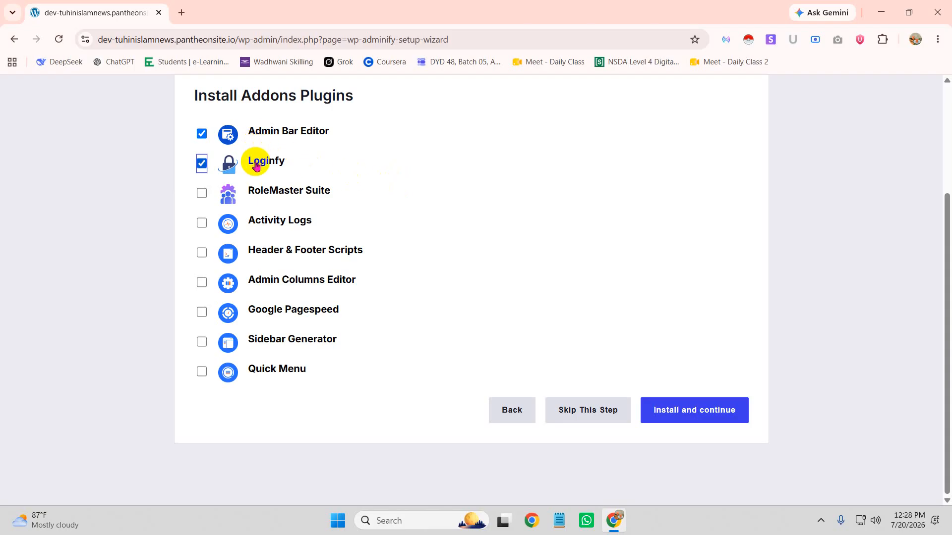
{"action": "left_click", "coordinate": [201, 193]}
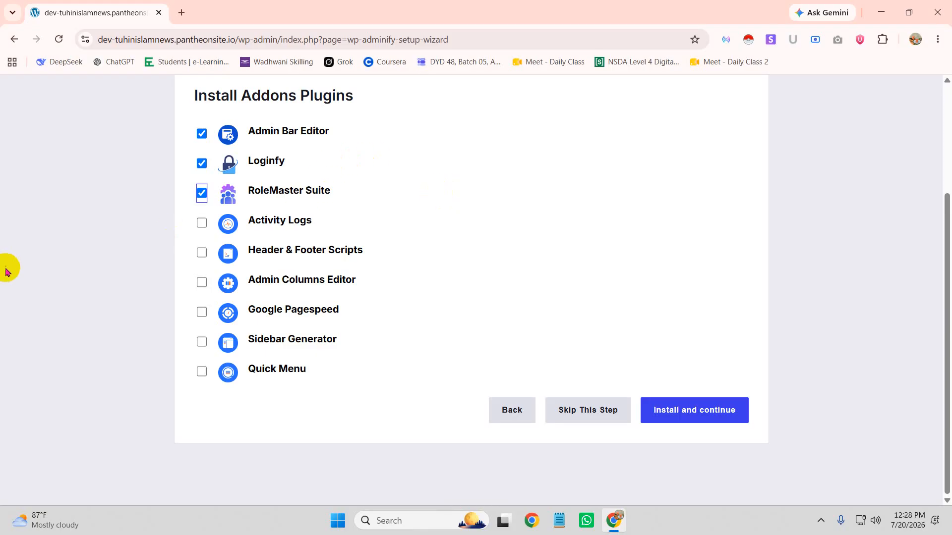
{"action": "left_click", "coordinate": [202, 223]}
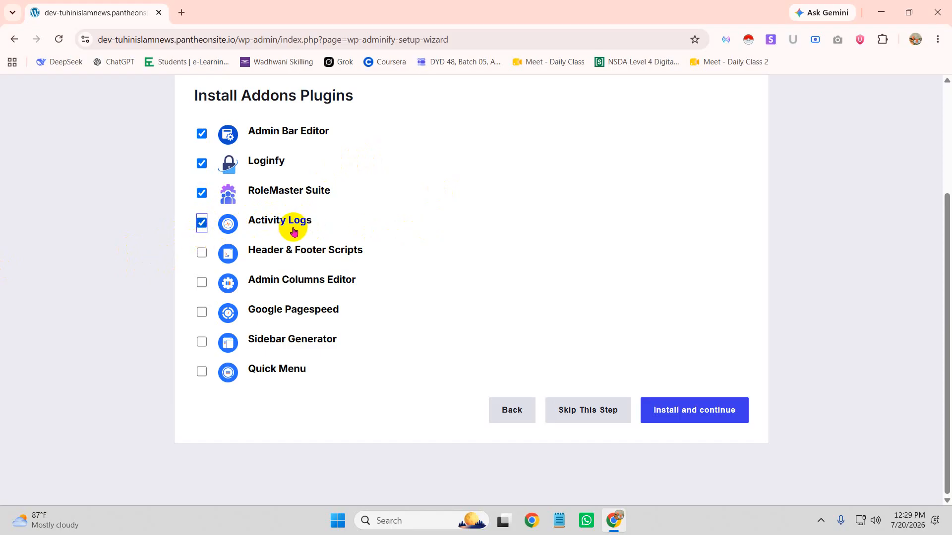
{"action": "left_click", "coordinate": [199, 253]}
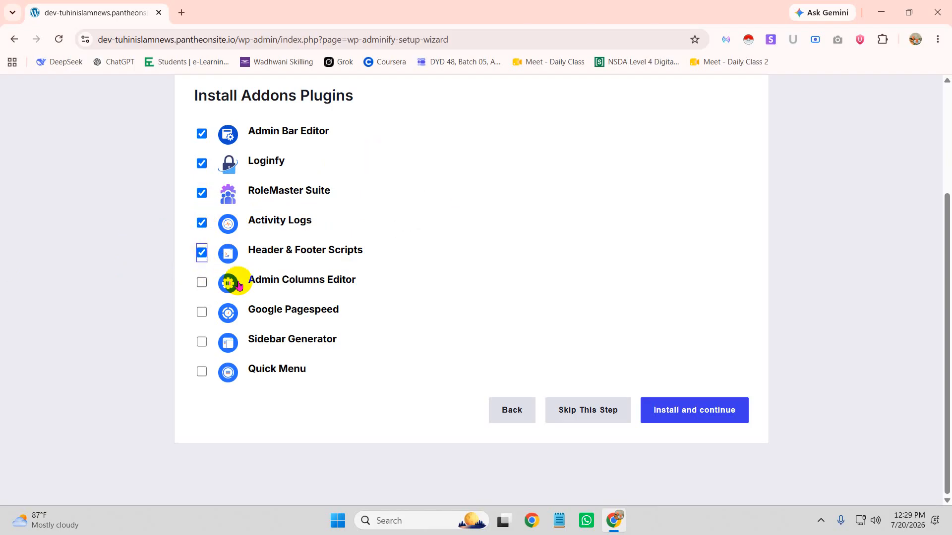
{"action": "left_click", "coordinate": [200, 280]}
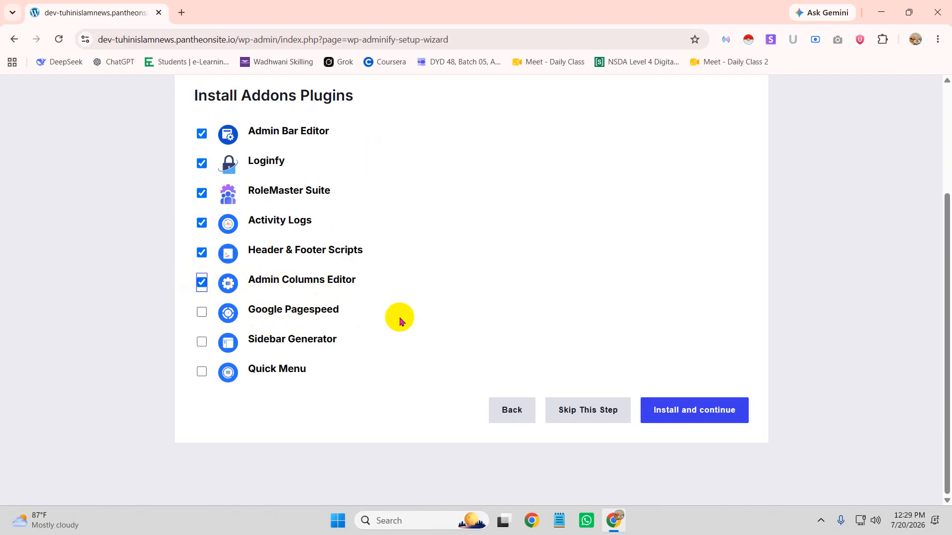
{"action": "left_click", "coordinate": [201, 311]}
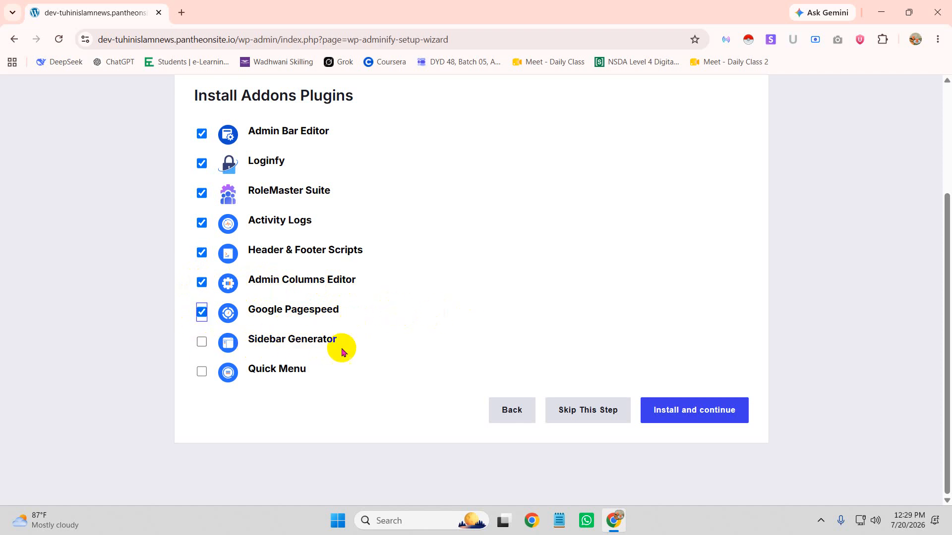
{"action": "left_click", "coordinate": [203, 343]}
{"action": "left_click", "coordinate": [201, 372]}
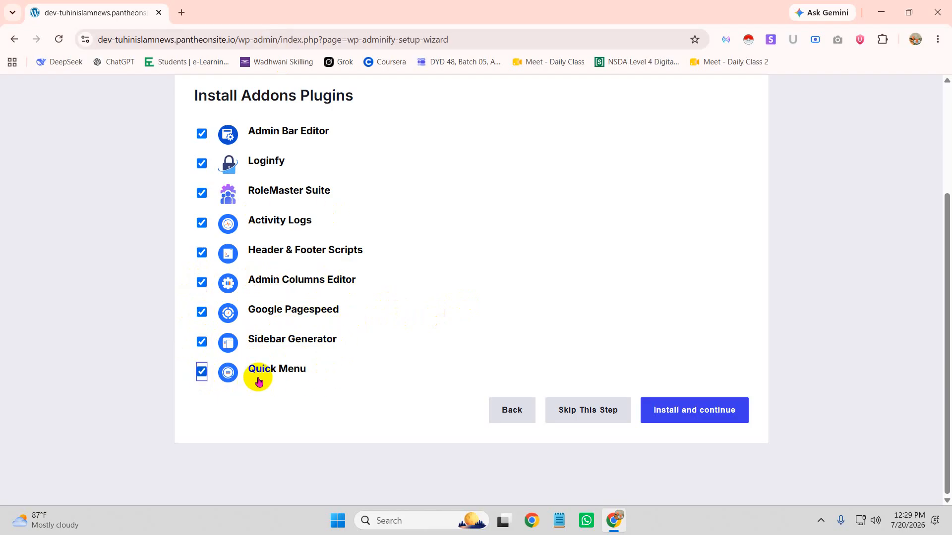
{"action": "left_click", "coordinate": [712, 416]}
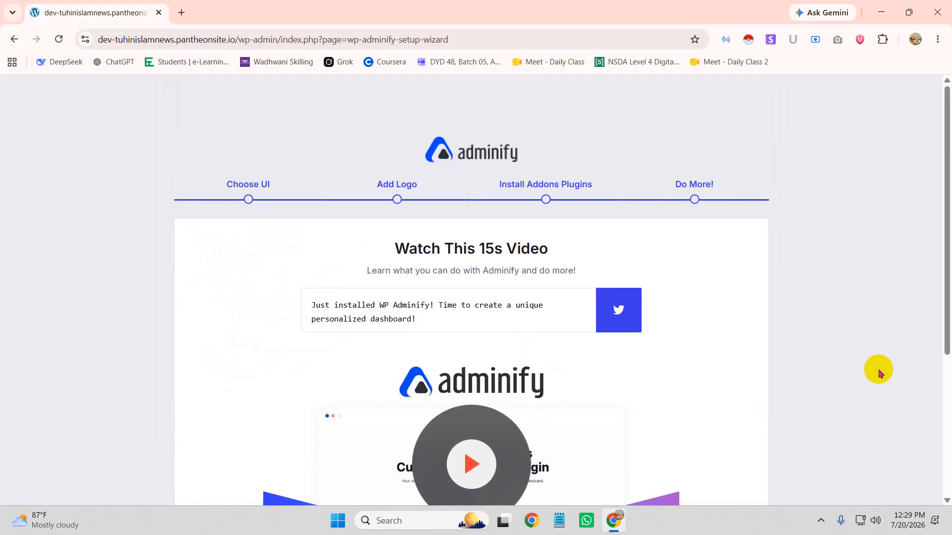
Open the Adminify settings and accept the Allow & Continue update-notification opt-in
{"action": "scroll", "coordinate": [786, 368], "scroll_direction": "down", "scroll_amount": 5}
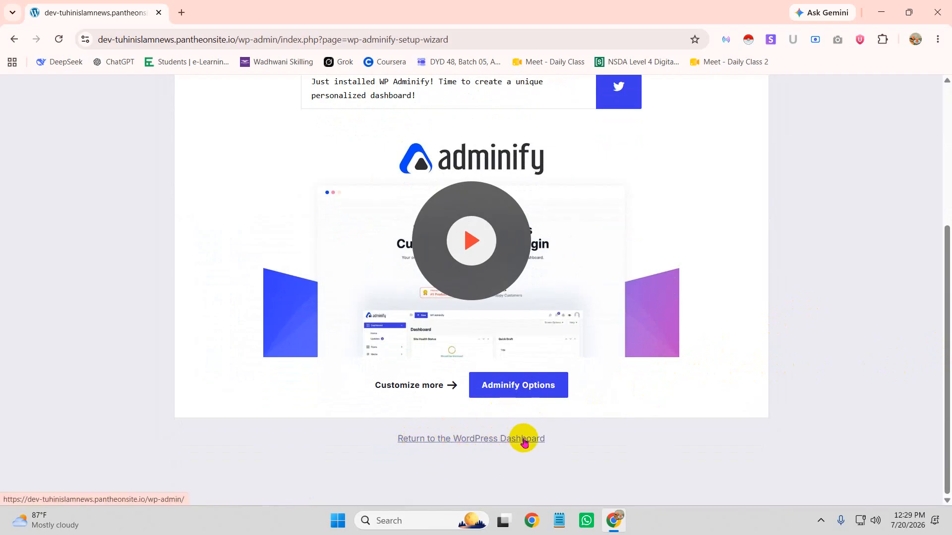
{"action": "left_click", "coordinate": [540, 384]}
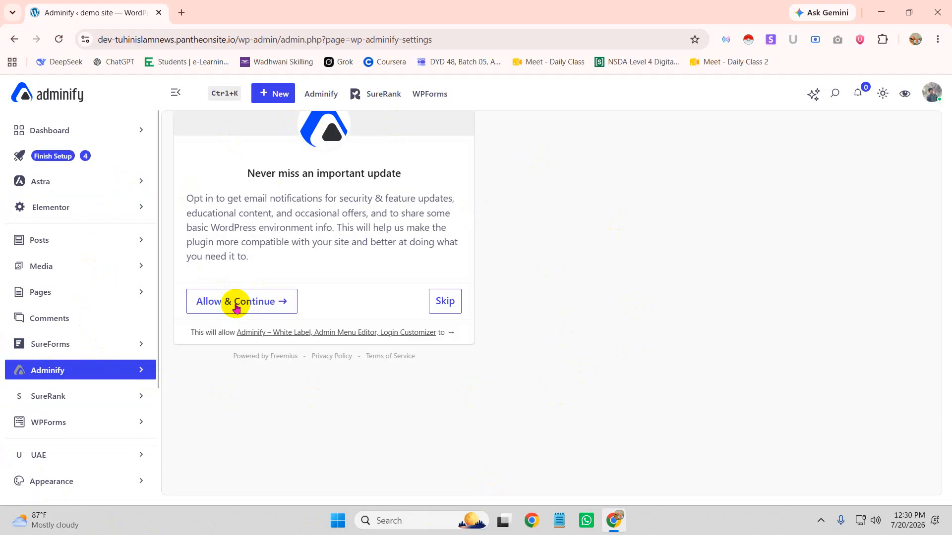
{"action": "left_click", "coordinate": [235, 307]}
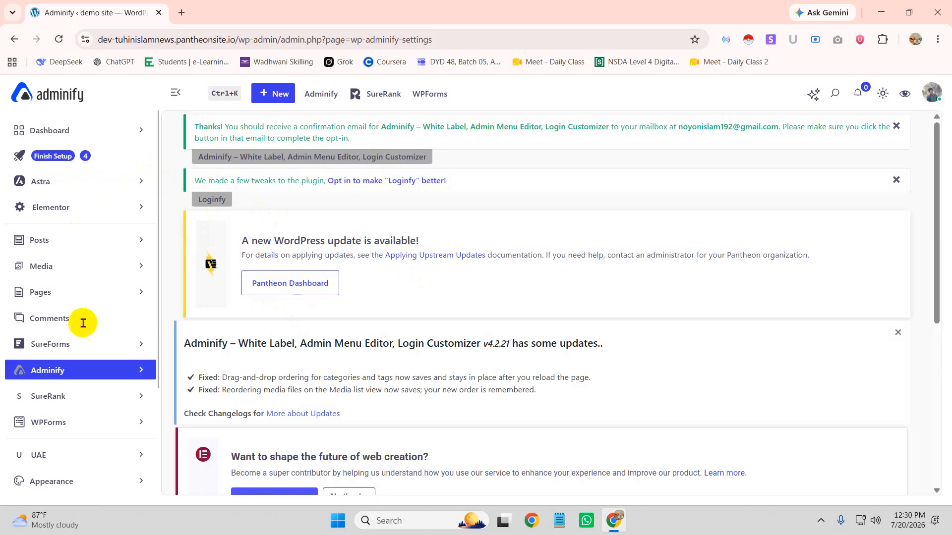
View the site's front end in a new tab, then return to the Adminify admin tab
{"action": "scroll", "coordinate": [87, 374], "scroll_direction": "down", "scroll_amount": 3}
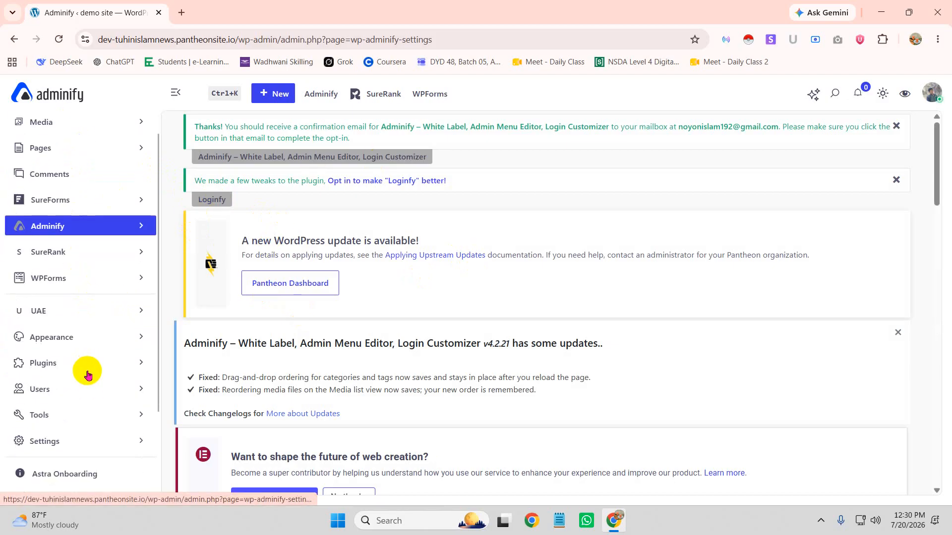
{"action": "scroll", "coordinate": [90, 377], "scroll_direction": "up", "scroll_amount": 3}
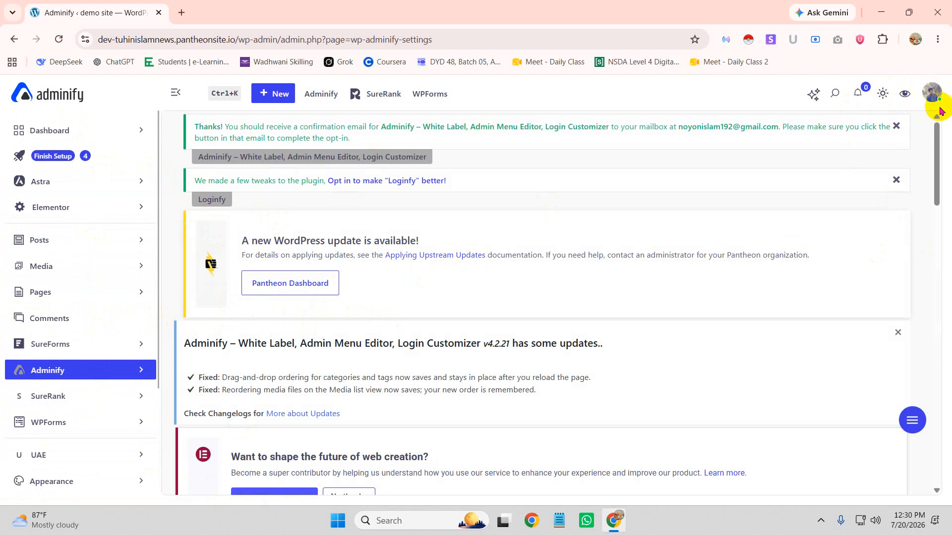
{"action": "left_click", "coordinate": [903, 95]}
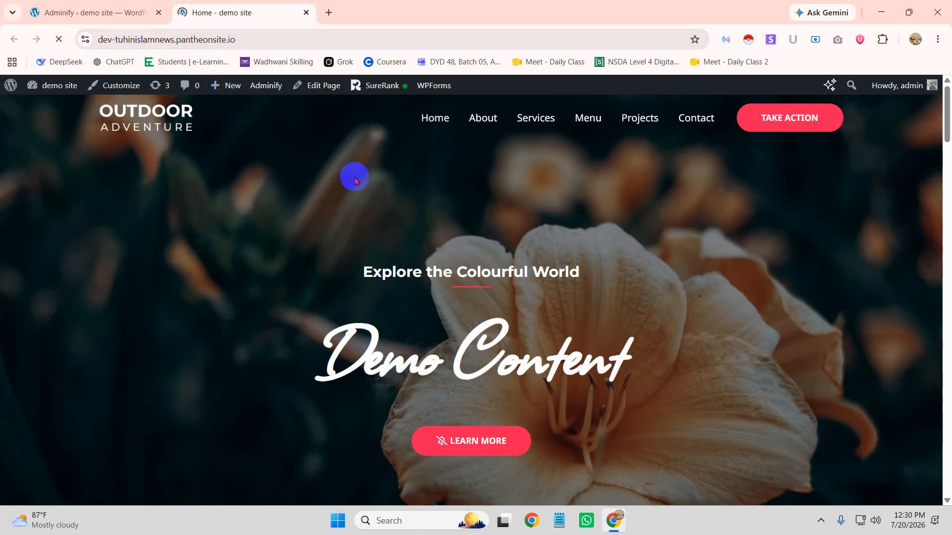
{"action": "left_click", "coordinate": [114, 15]}
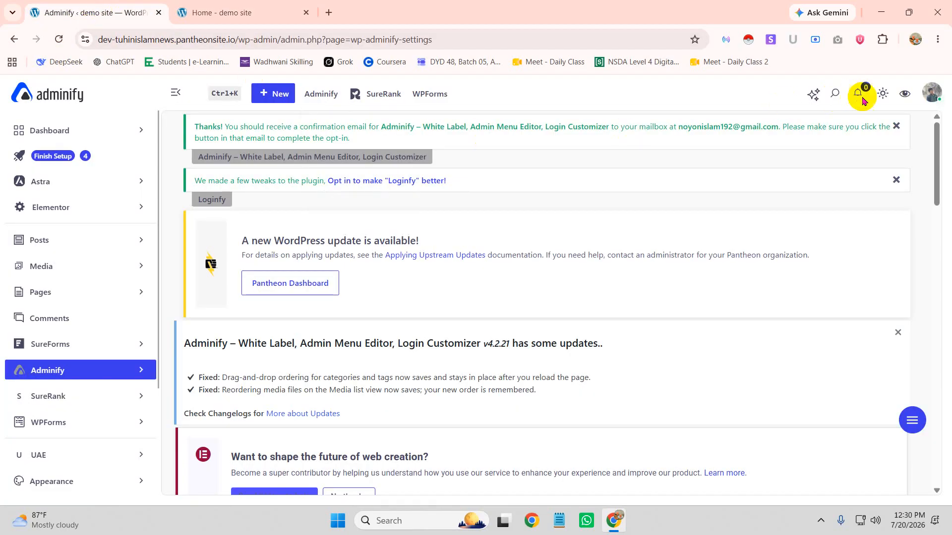
Switch the admin theme to Dark, then back to Light, and check the avatar menu
{"action": "left_click", "coordinate": [884, 98]}
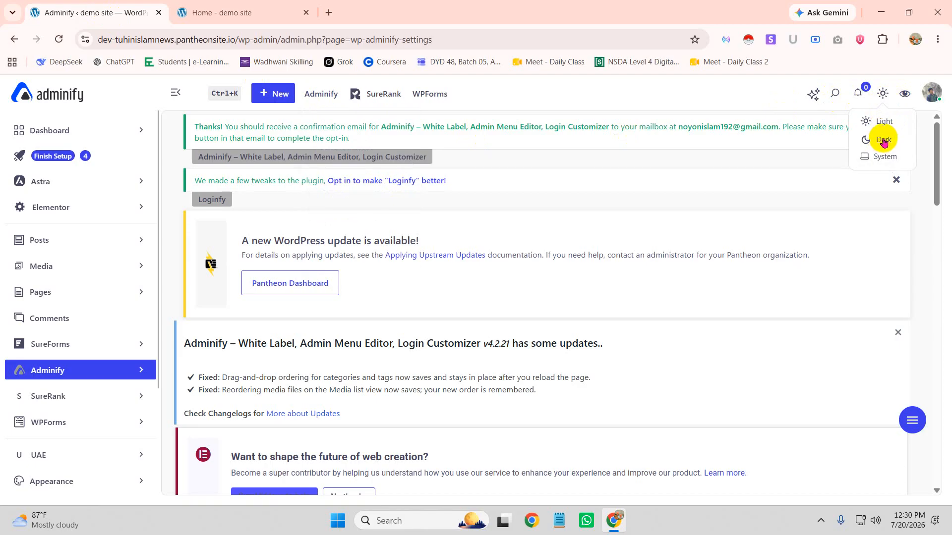
{"action": "left_click", "coordinate": [884, 140]}
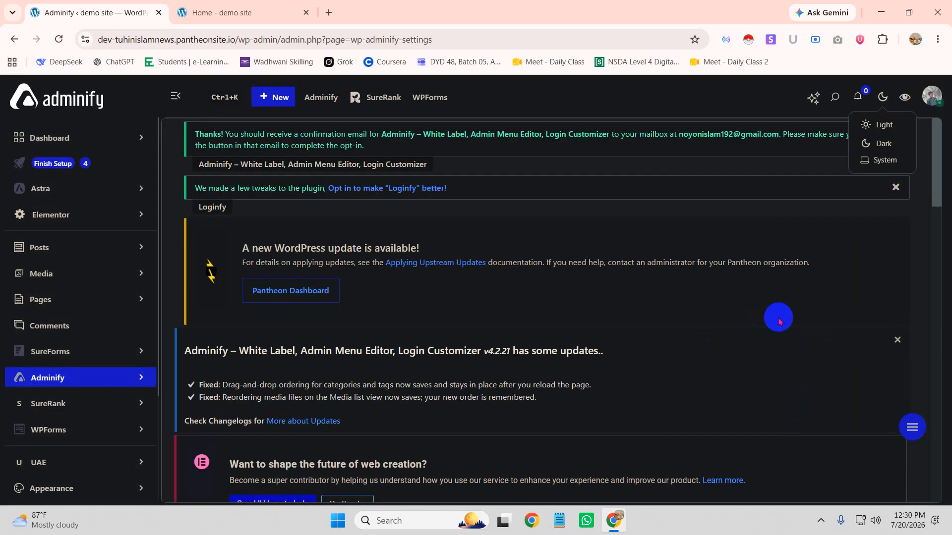
{"action": "left_click", "coordinate": [883, 128]}
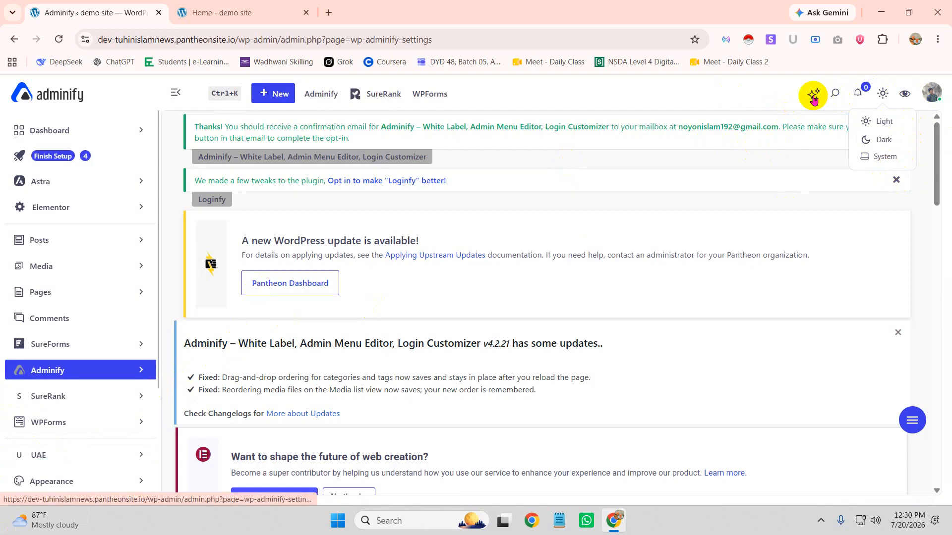
{"action": "left_click", "coordinate": [931, 101]}
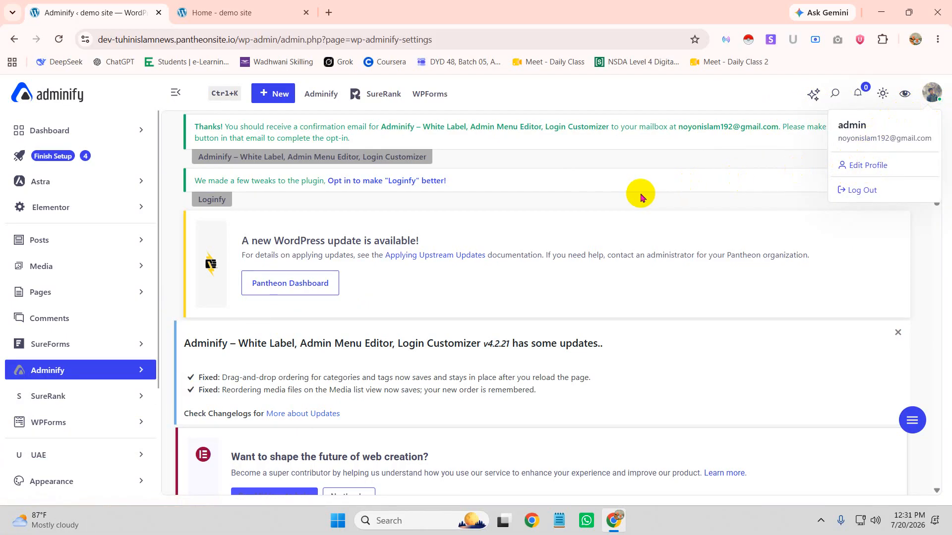
{"action": "left_click", "coordinate": [591, 99]}
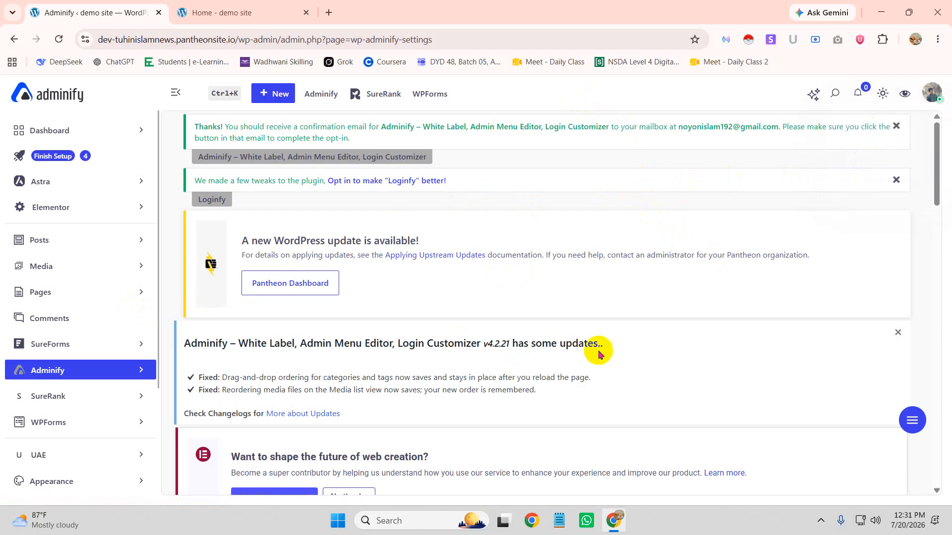
Close the Loginfy and v4.2.21 notices, choose 'Yes, notify me', and decline Elementor's contributor invite
{"action": "left_click", "coordinate": [897, 181]}
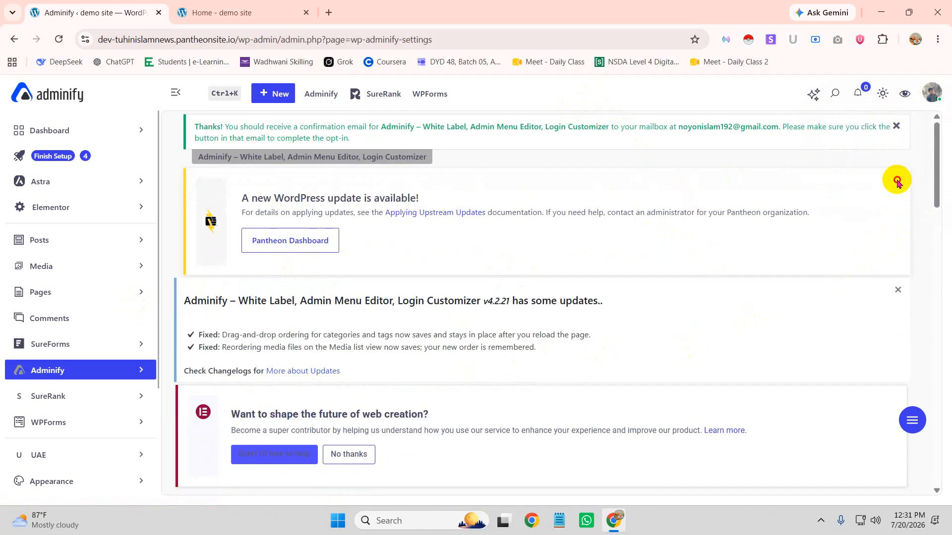
{"action": "left_click", "coordinate": [898, 289]}
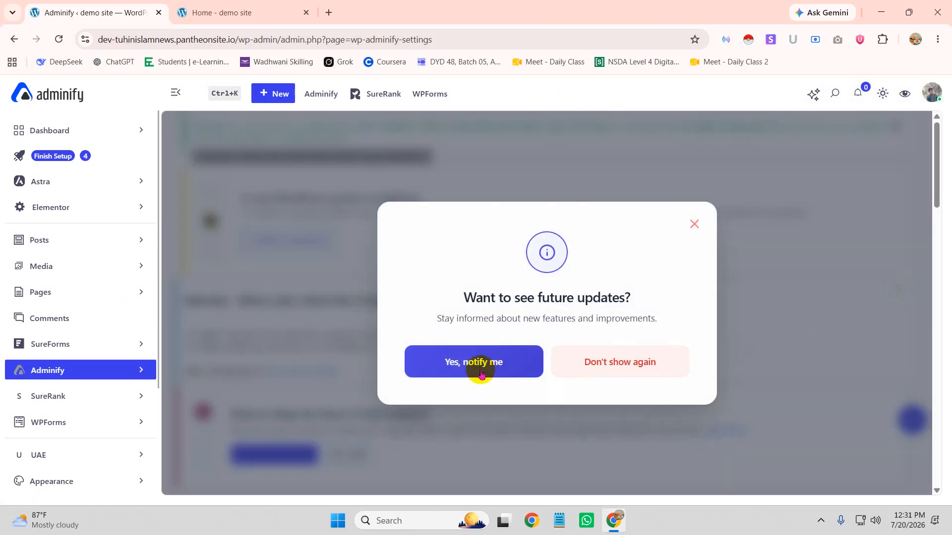
{"action": "left_click", "coordinate": [543, 366]}
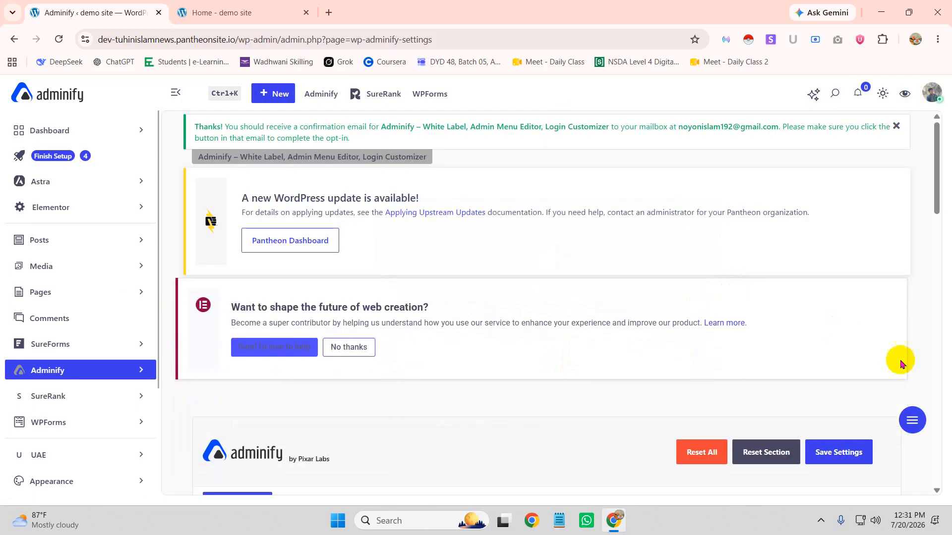
{"action": "scroll", "coordinate": [411, 320], "scroll_direction": "down", "scroll_amount": 1}
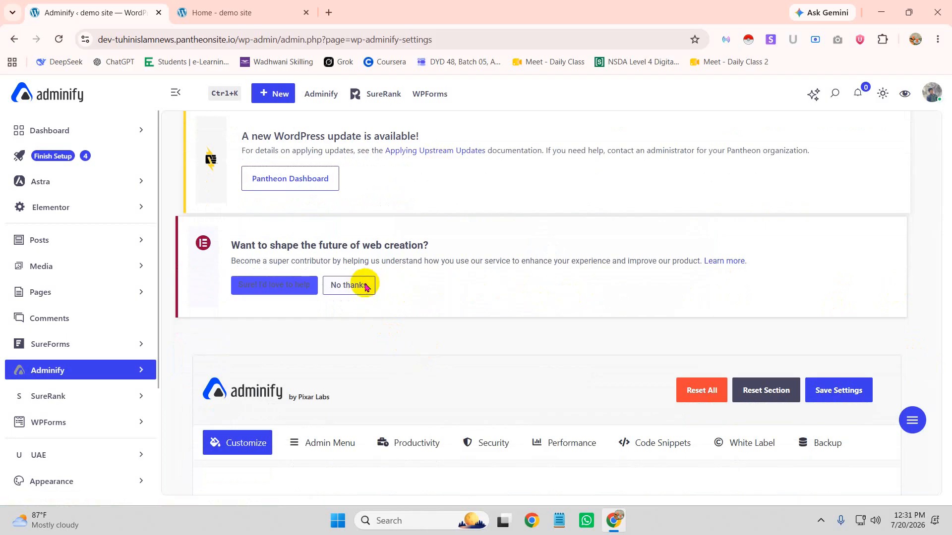
{"action": "left_click", "coordinate": [349, 285]}
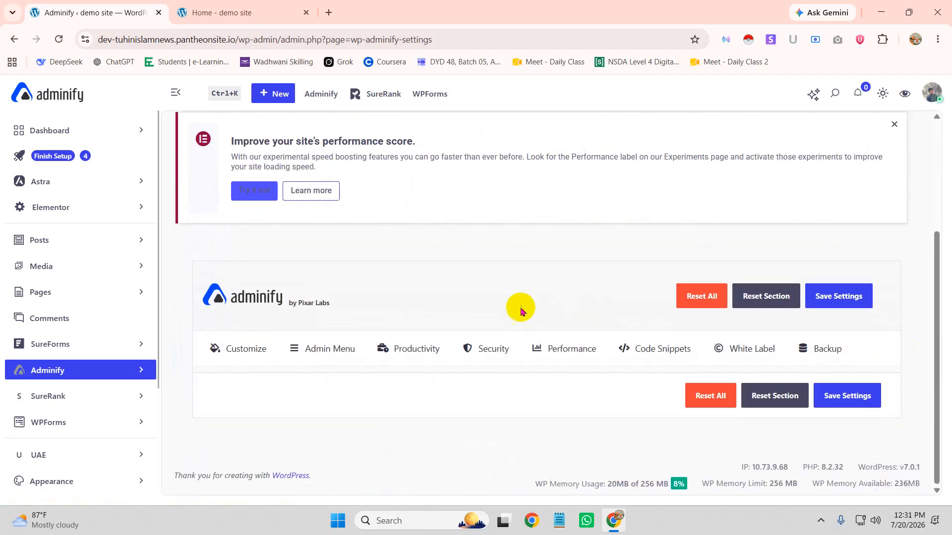
{"action": "scroll", "coordinate": [532, 315], "scroll_direction": "up", "scroll_amount": 3}
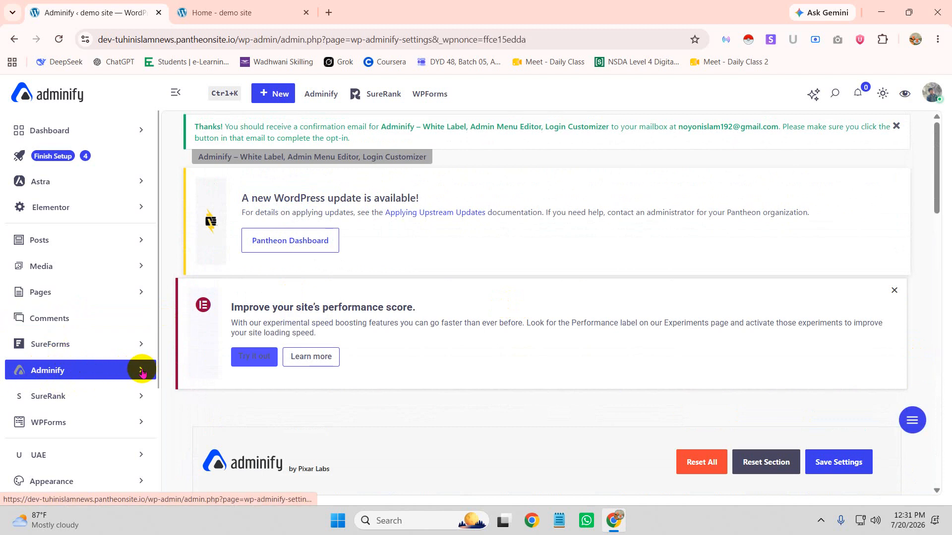
{"action": "left_click", "coordinate": [141, 372]}
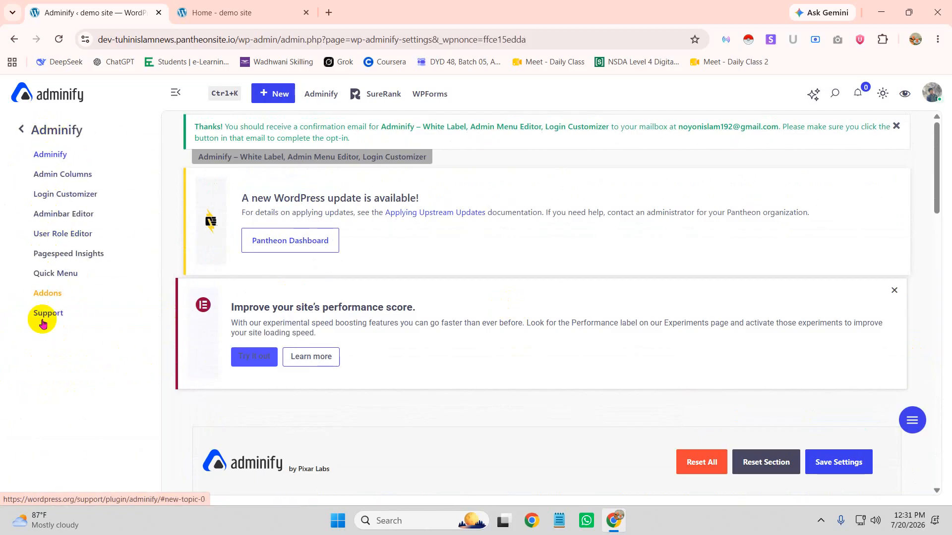
{"action": "left_click", "coordinate": [21, 129]}
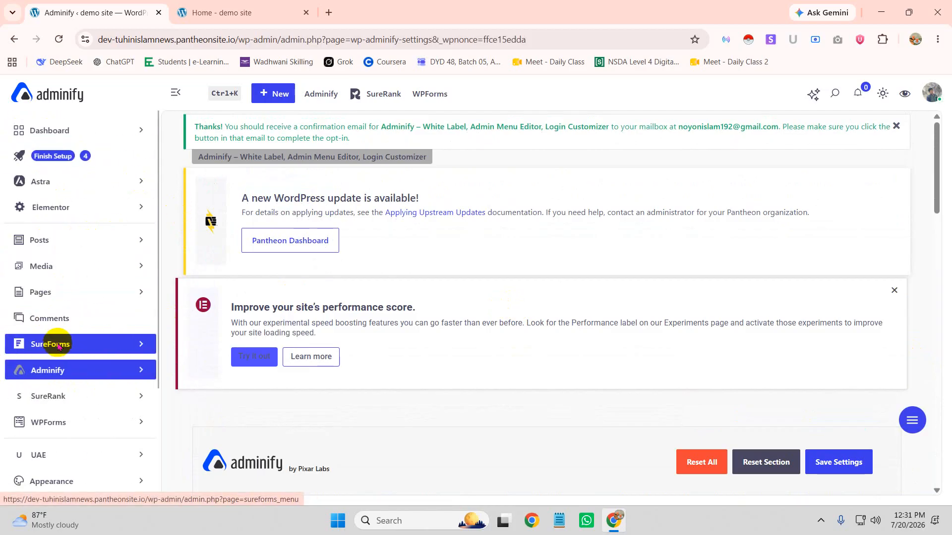
{"action": "left_click", "coordinate": [134, 292]}
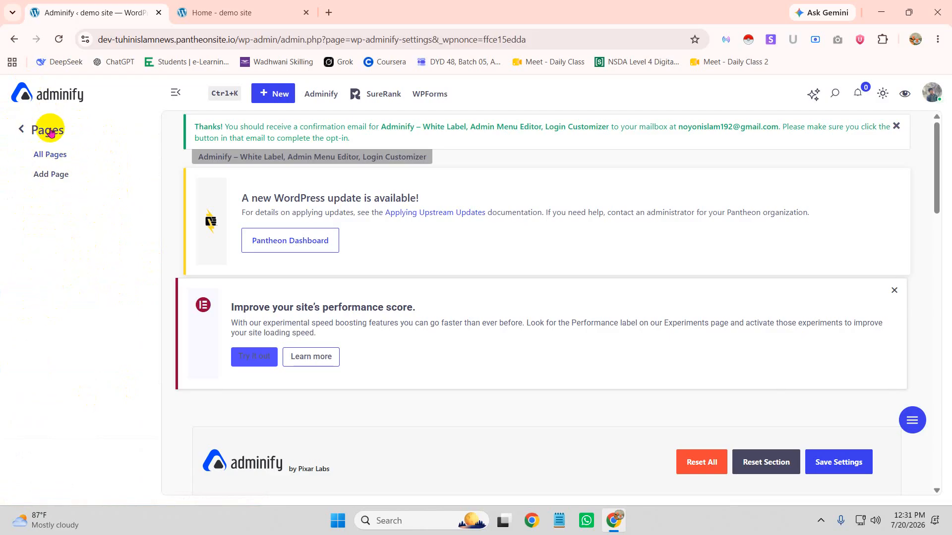
{"action": "left_click", "coordinate": [21, 130]}
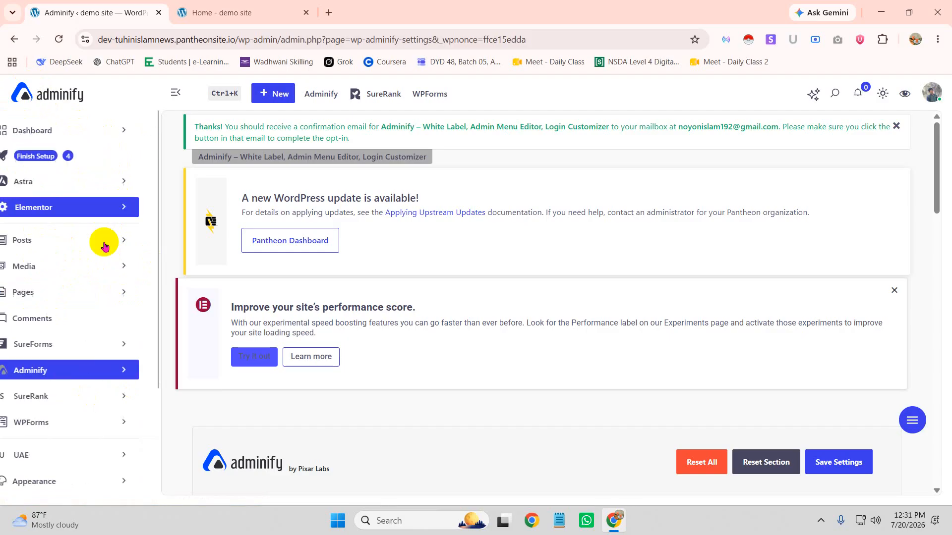
{"action": "left_click", "coordinate": [135, 266]}
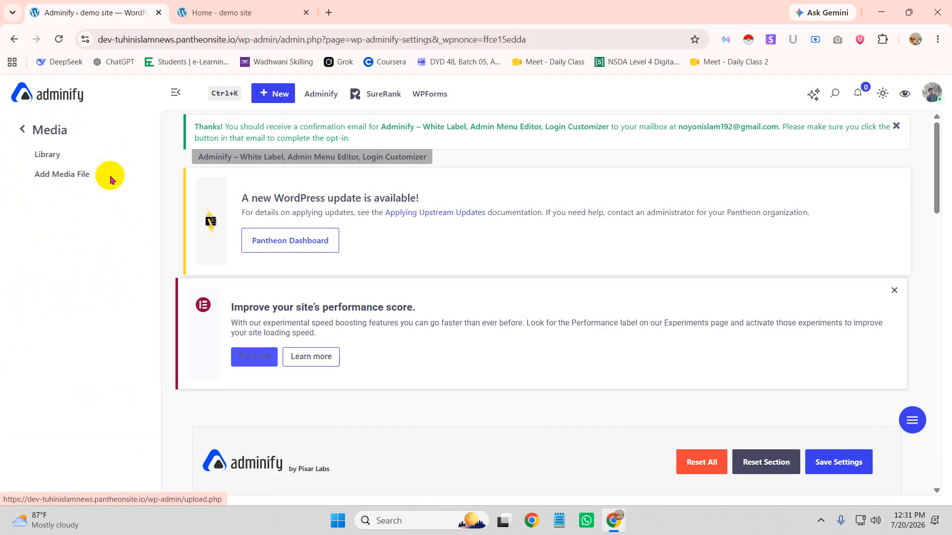
{"action": "left_click", "coordinate": [21, 130]}
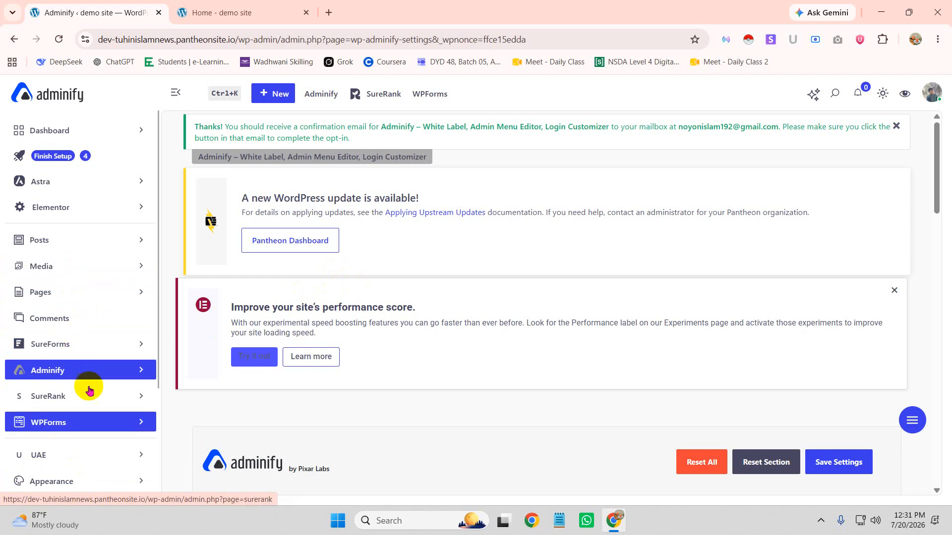
{"action": "scroll", "coordinate": [74, 362], "scroll_direction": "down", "scroll_amount": 3}
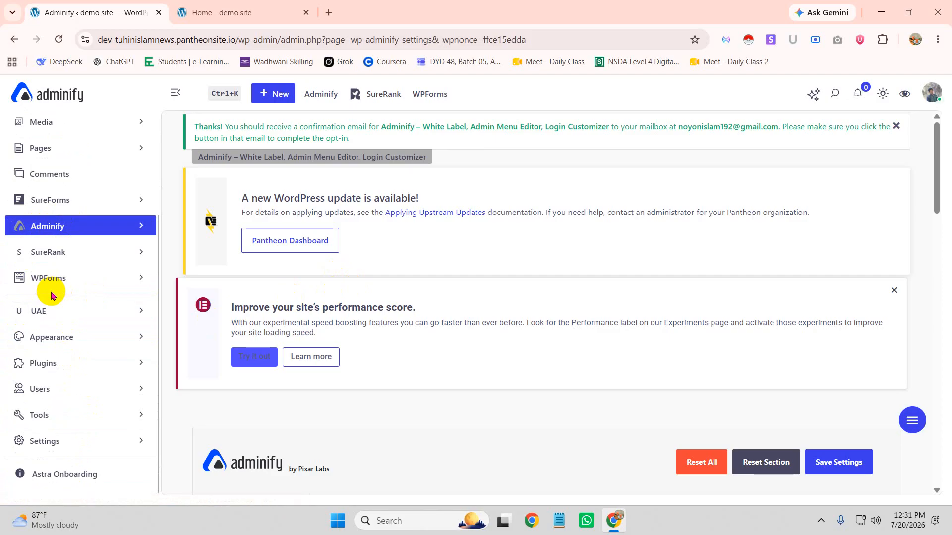
{"action": "scroll", "coordinate": [138, 291], "scroll_direction": "up", "scroll_amount": 3}
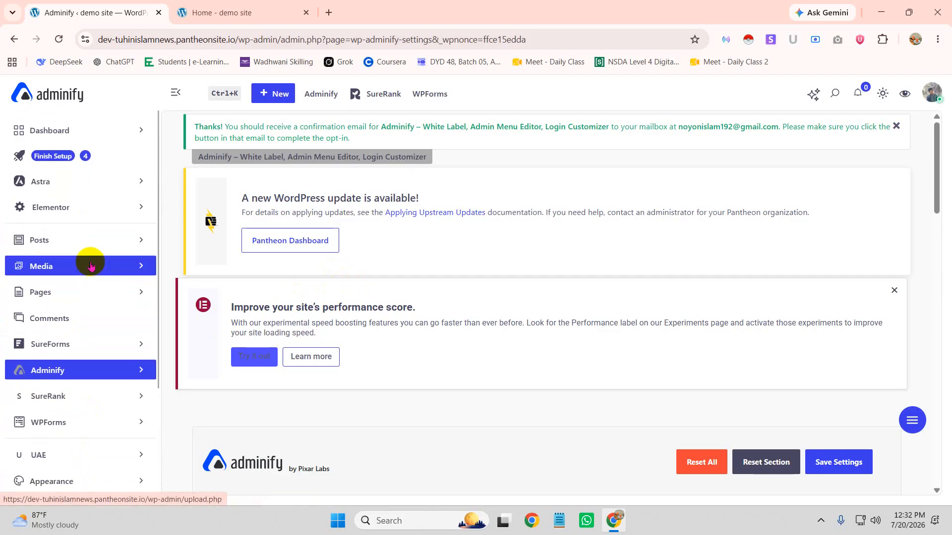
{"action": "left_click", "coordinate": [142, 240]}
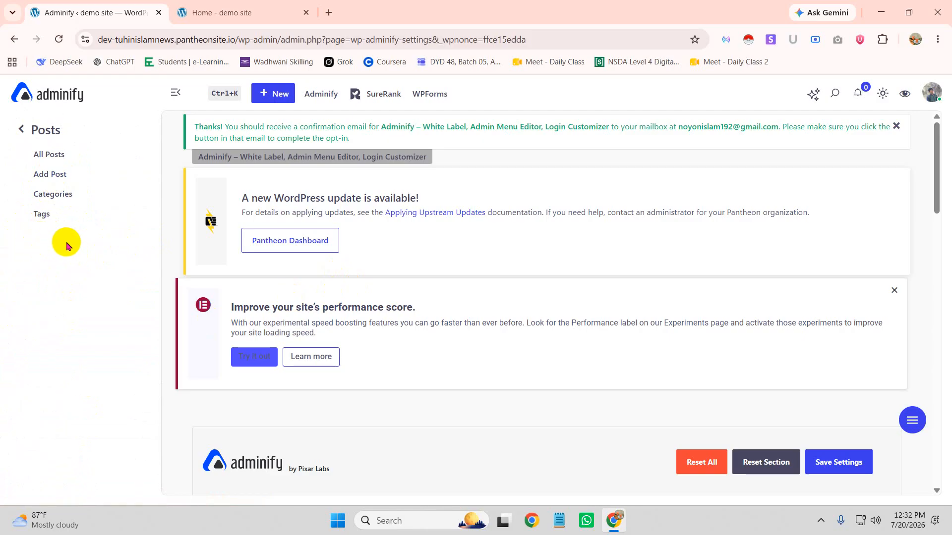
{"action": "left_click", "coordinate": [32, 130]}
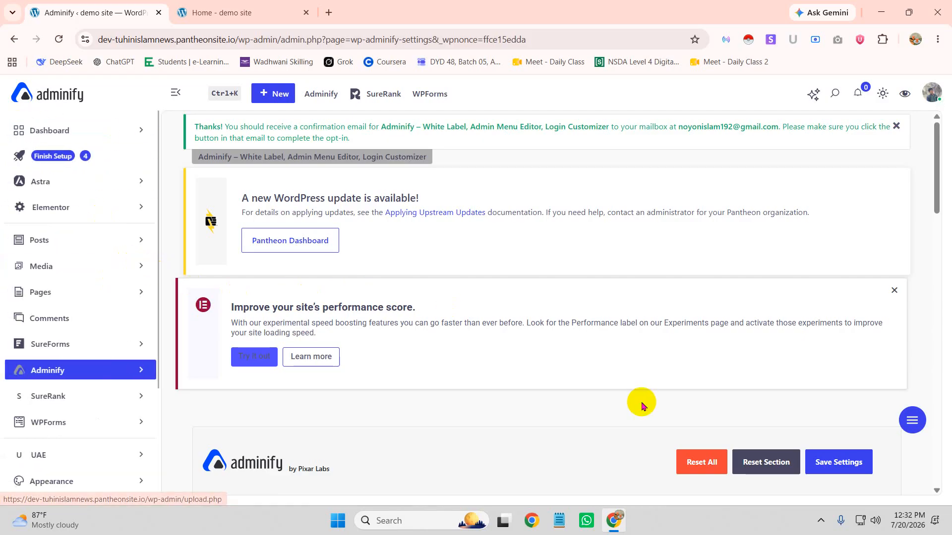
{"action": "scroll", "coordinate": [433, 342], "scroll_direction": "down", "scroll_amount": 5}
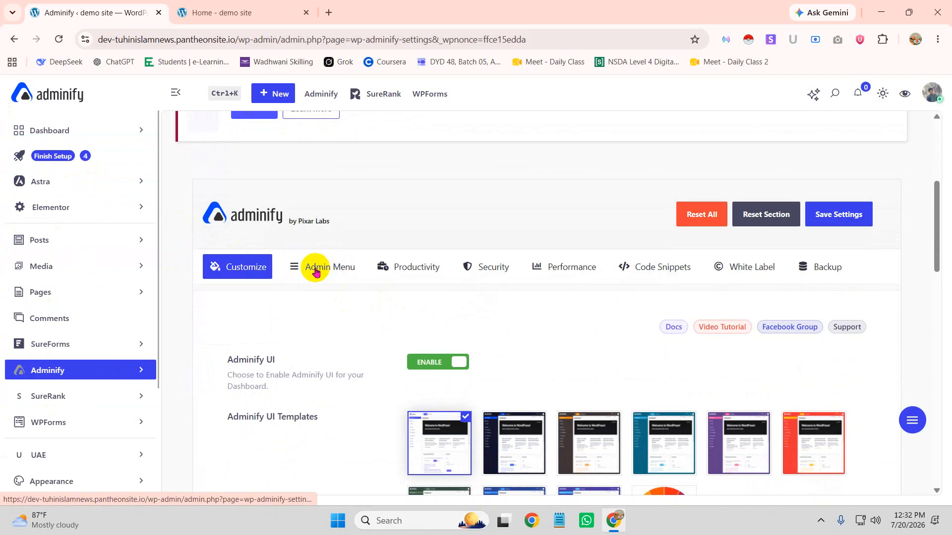
{"action": "scroll", "coordinate": [329, 272], "scroll_direction": "down", "scroll_amount": 4}
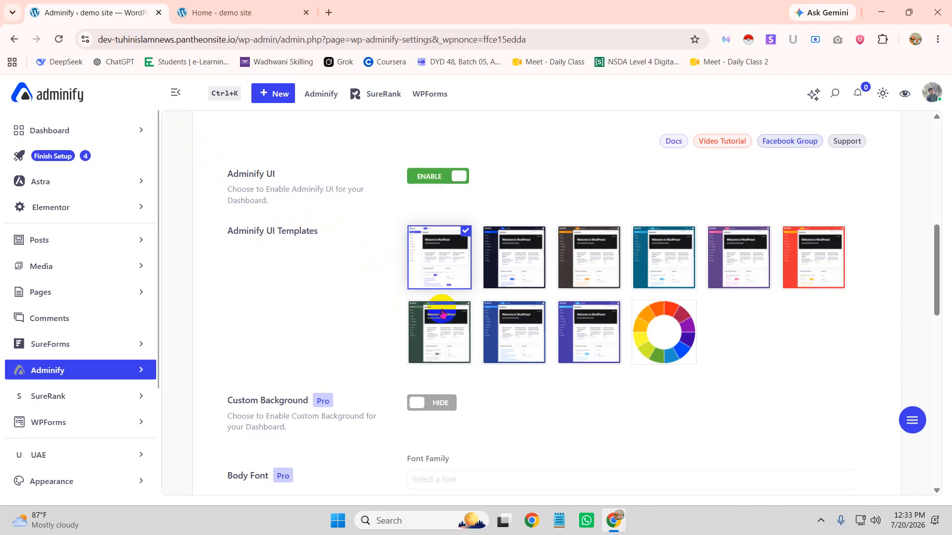
{"action": "scroll", "coordinate": [276, 269], "scroll_direction": "down", "scroll_amount": 1}
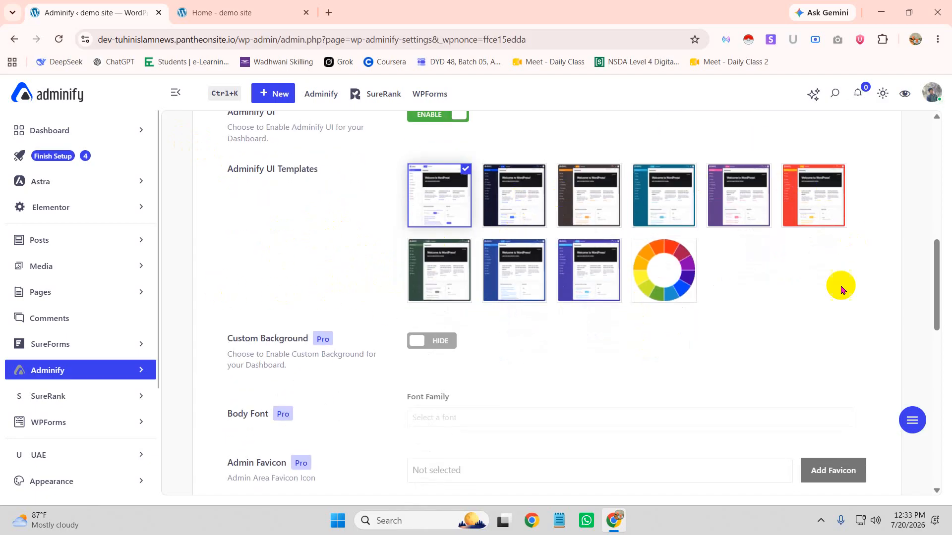
{"action": "scroll", "coordinate": [586, 296], "scroll_direction": "down", "scroll_amount": 9}
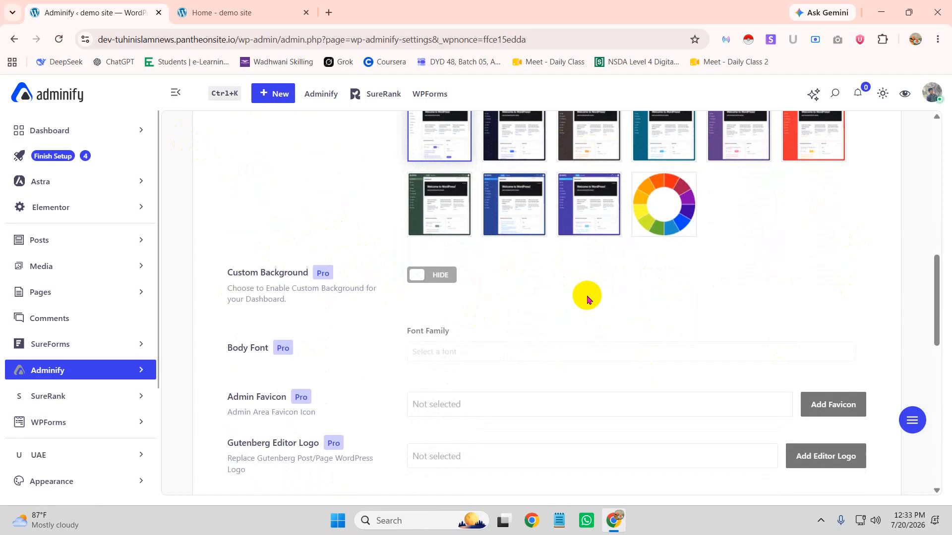
{"action": "scroll", "coordinate": [527, 276], "scroll_direction": "up", "scroll_amount": 4}
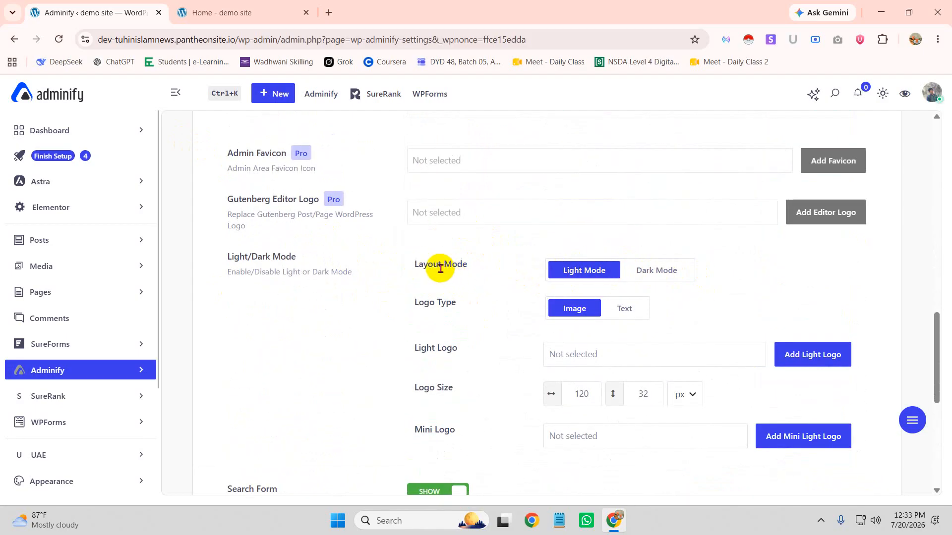
Leave layout mode on Light, set Logo Type to Text, and select the existing logo text
{"action": "left_click", "coordinate": [667, 270]}
{"action": "left_click", "coordinate": [582, 276]}
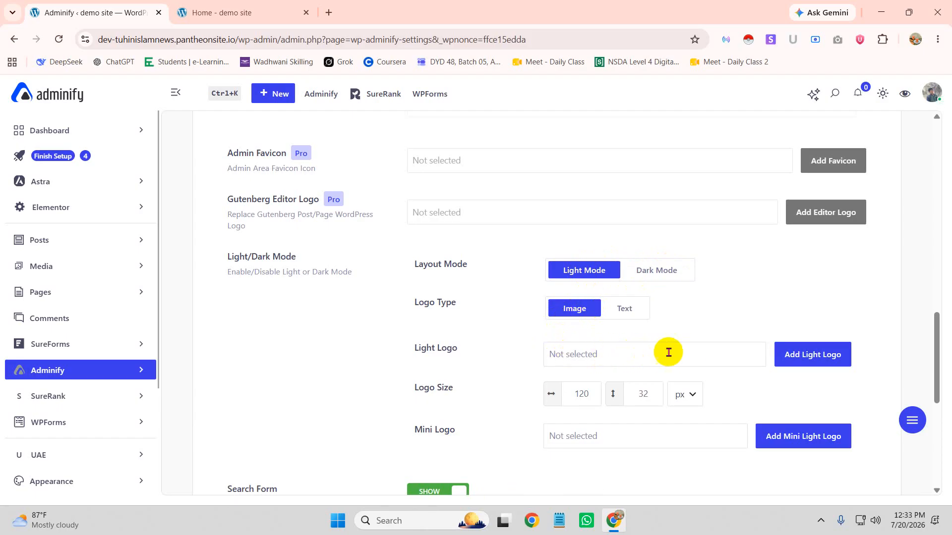
{"action": "left_click", "coordinate": [620, 312]}
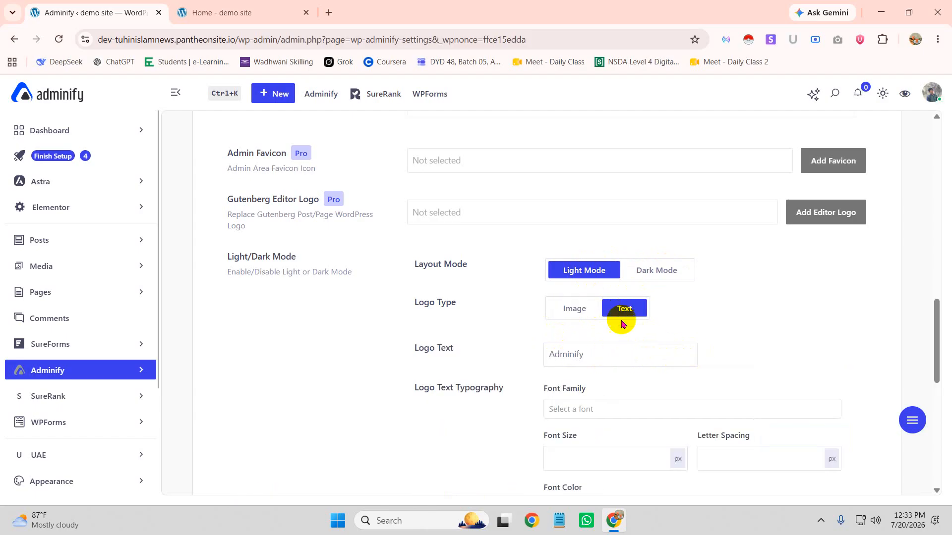
{"action": "left_click_drag", "start_coordinate": [600, 352], "coordinate": [517, 361]}
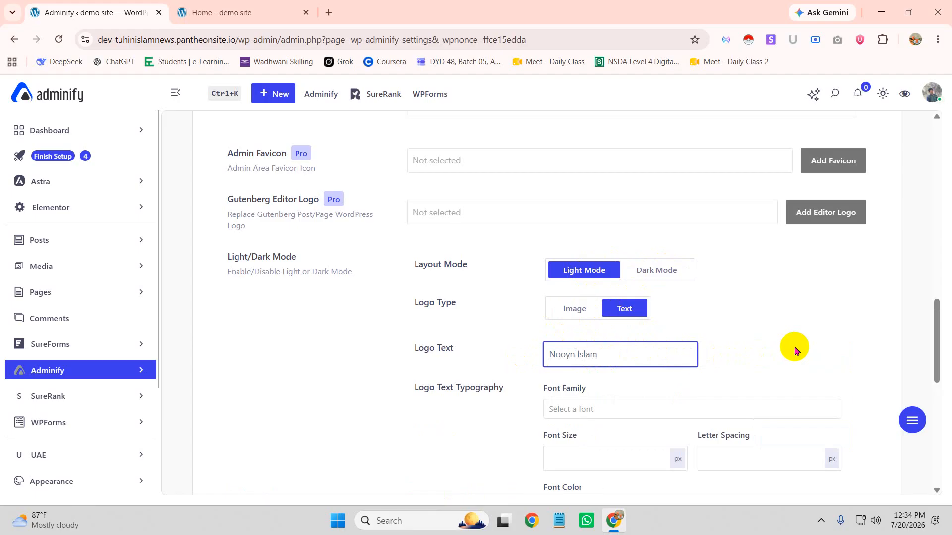
Try Ballet and Bahianita as the logo font, previewing them on dark and light backgrounds
{"action": "left_click", "coordinate": [704, 410]}
{"action": "scroll", "coordinate": [690, 399], "scroll_direction": "down", "scroll_amount": 4}
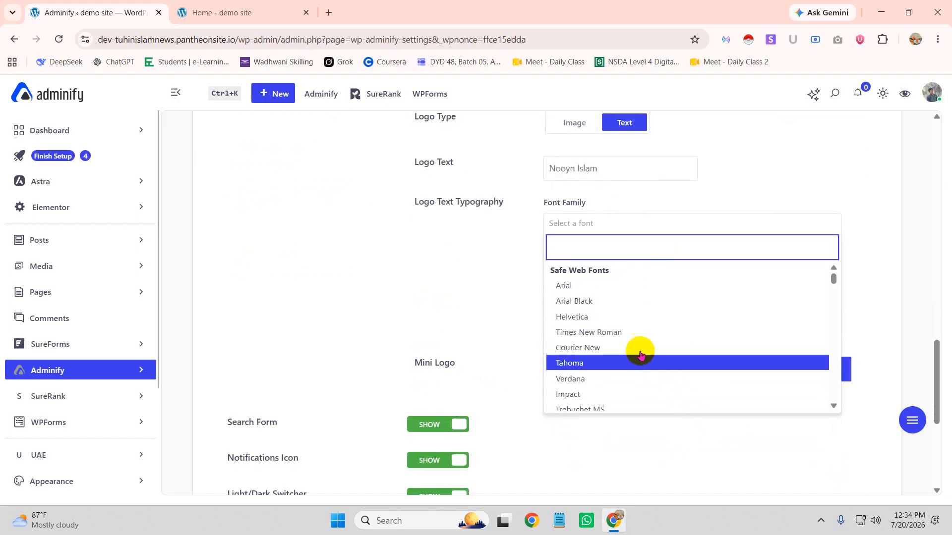
{"action": "scroll", "coordinate": [647, 317], "scroll_direction": "down", "scroll_amount": 5}
{"action": "scroll", "coordinate": [648, 320], "scroll_direction": "down", "scroll_amount": 10}
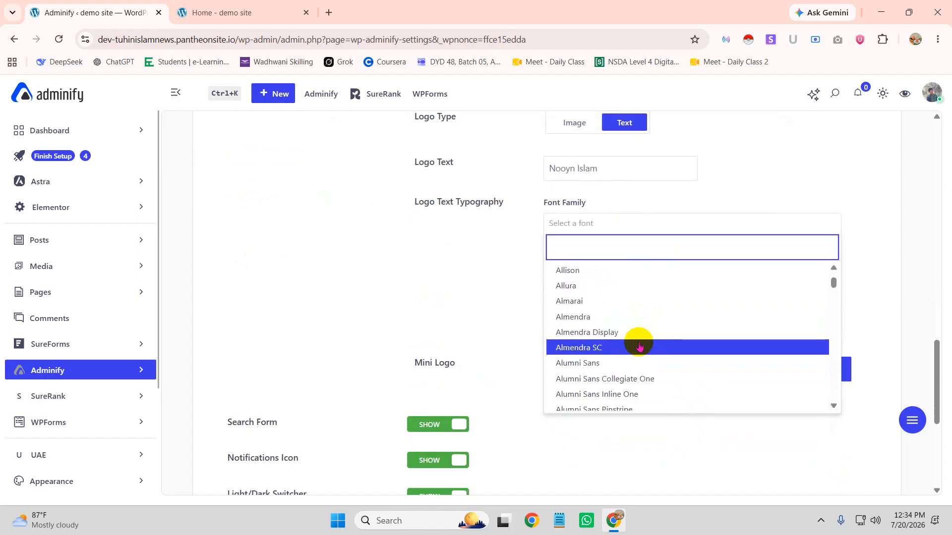
{"action": "scroll", "coordinate": [639, 346], "scroll_direction": "down", "scroll_amount": 15}
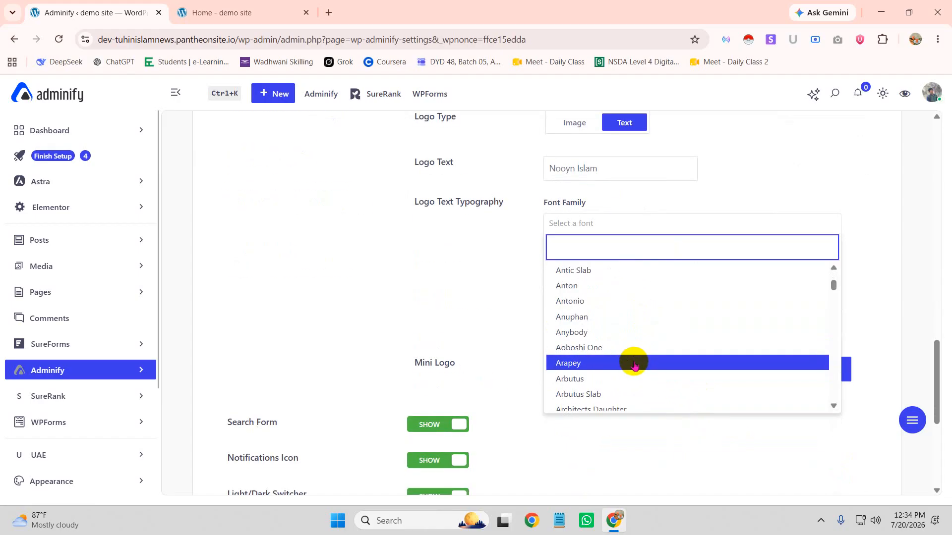
{"action": "scroll", "coordinate": [635, 364], "scroll_direction": "down", "scroll_amount": 3}
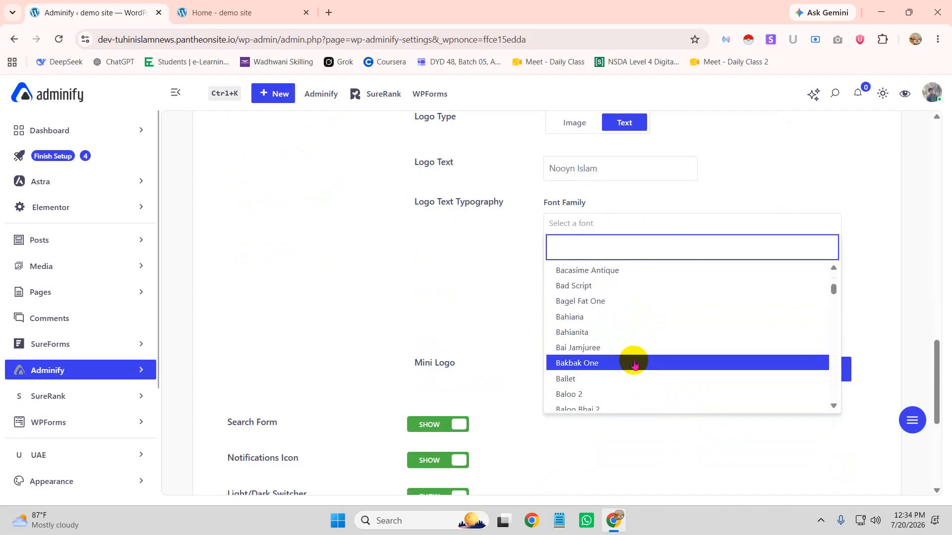
{"action": "left_click", "coordinate": [593, 378]}
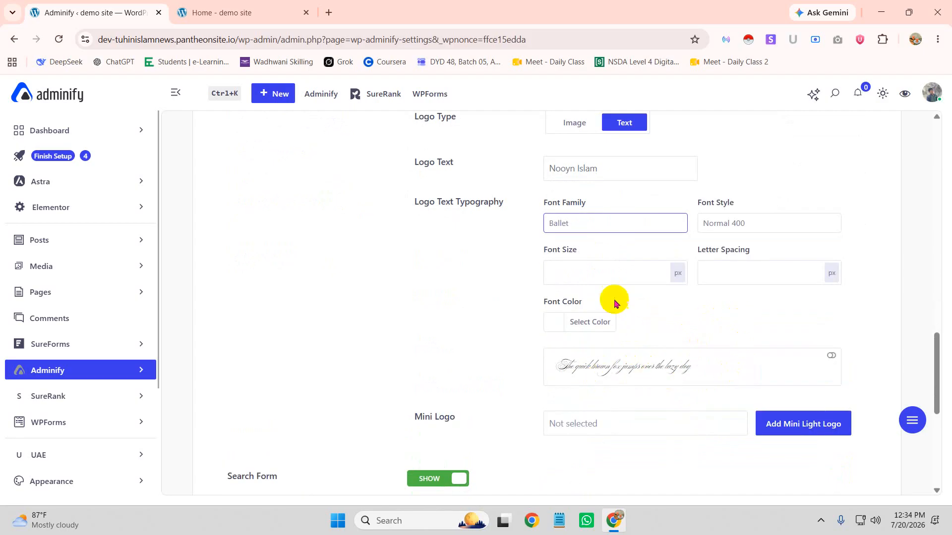
{"action": "left_click", "coordinate": [602, 219]}
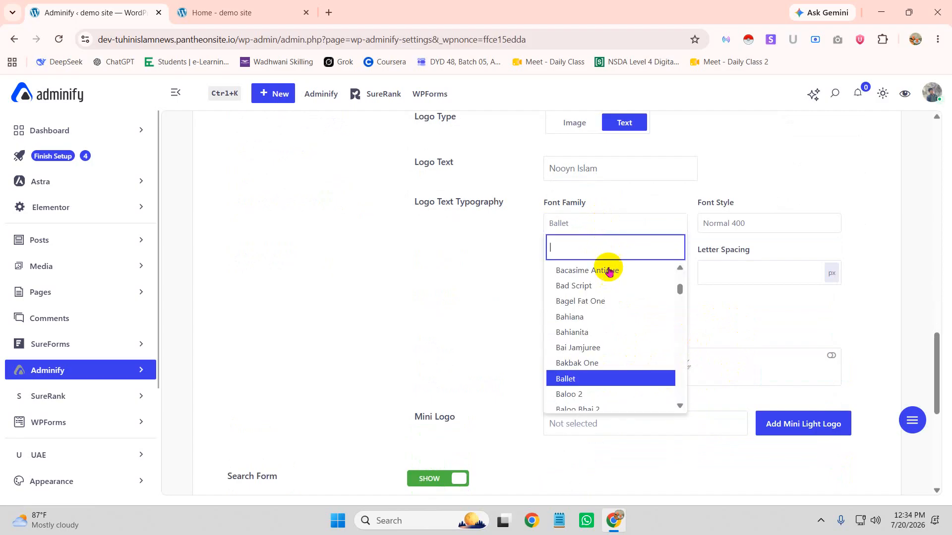
{"action": "left_click", "coordinate": [609, 332]}
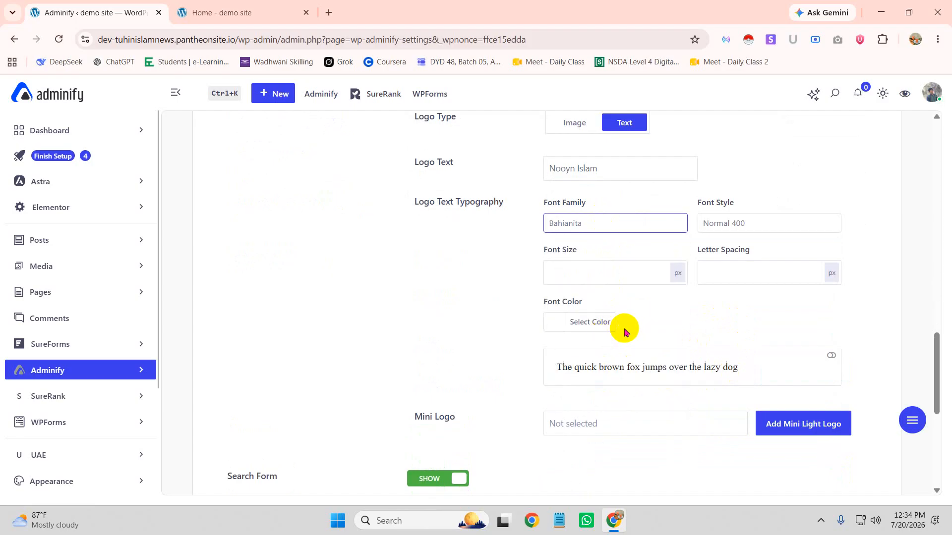
{"action": "left_click", "coordinate": [637, 370]}
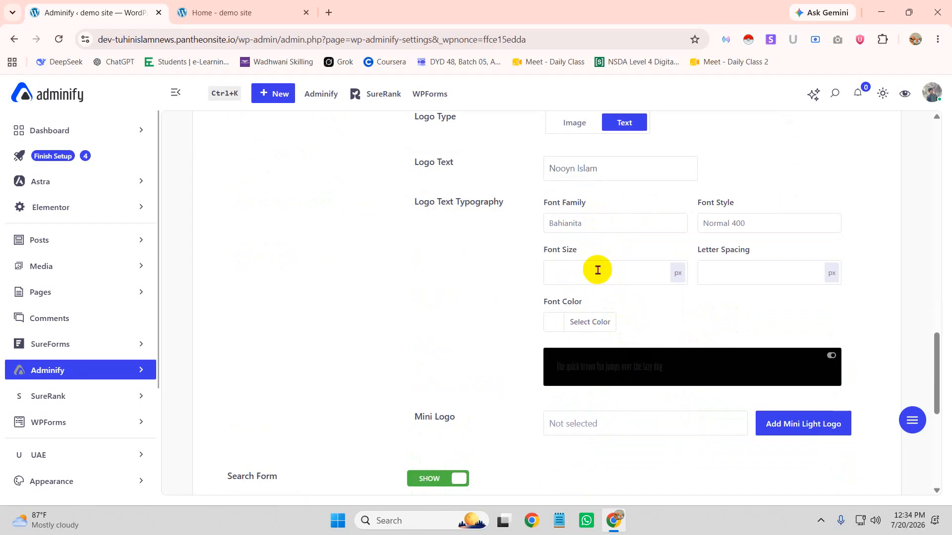
{"action": "left_click", "coordinate": [602, 231]}
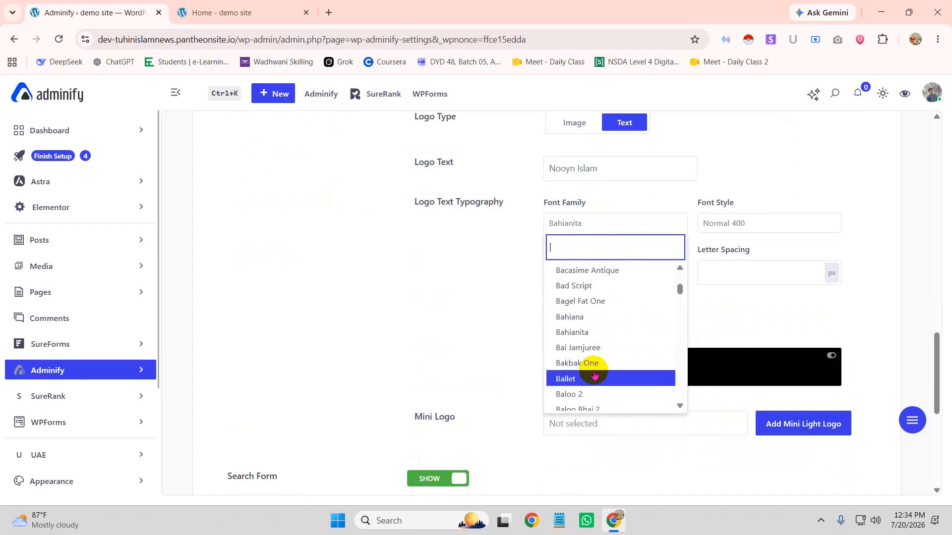
{"action": "left_click", "coordinate": [601, 373]}
{"action": "left_click", "coordinate": [651, 315]}
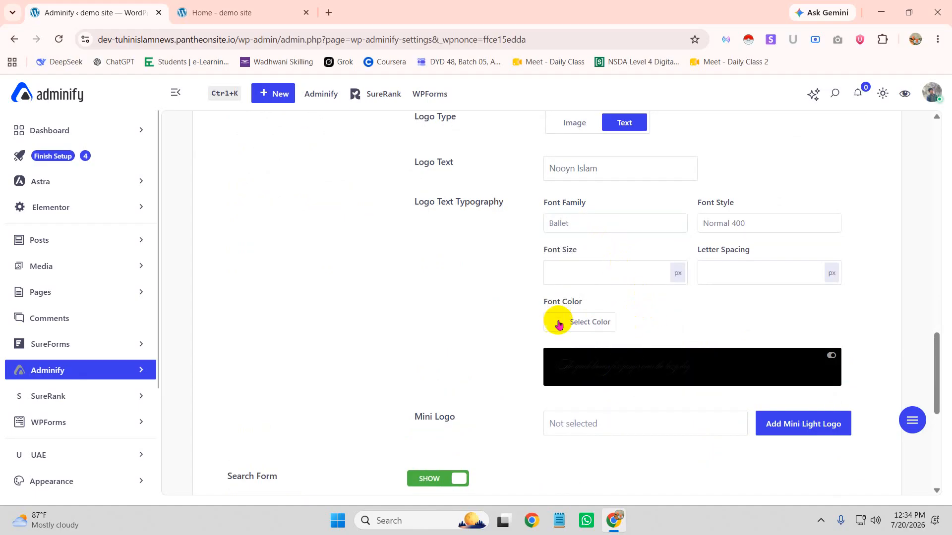
{"action": "left_click", "coordinate": [817, 380]}
Choose Chokokutai as the logo text font family
{"action": "left_click", "coordinate": [594, 227]}
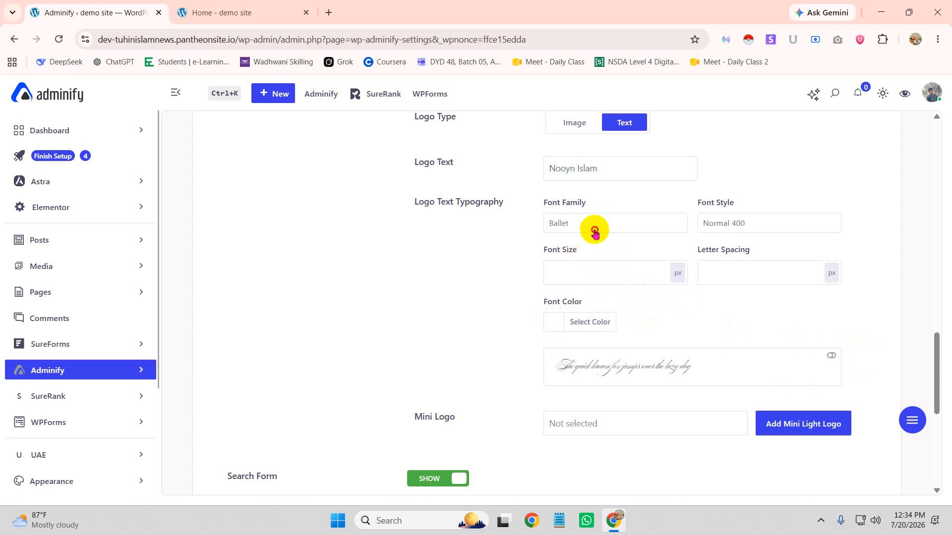
{"action": "scroll", "coordinate": [594, 322], "scroll_direction": "down", "scroll_amount": 15}
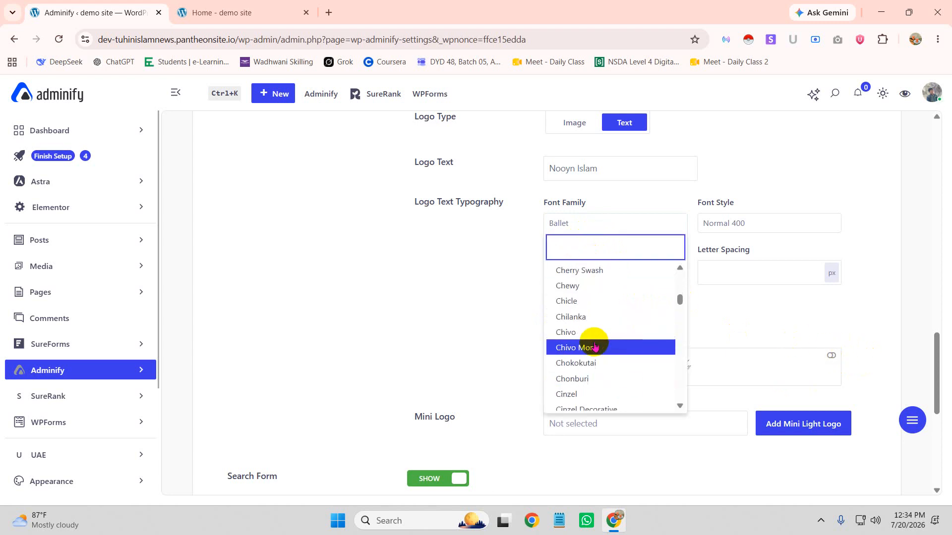
{"action": "left_click", "coordinate": [583, 366]}
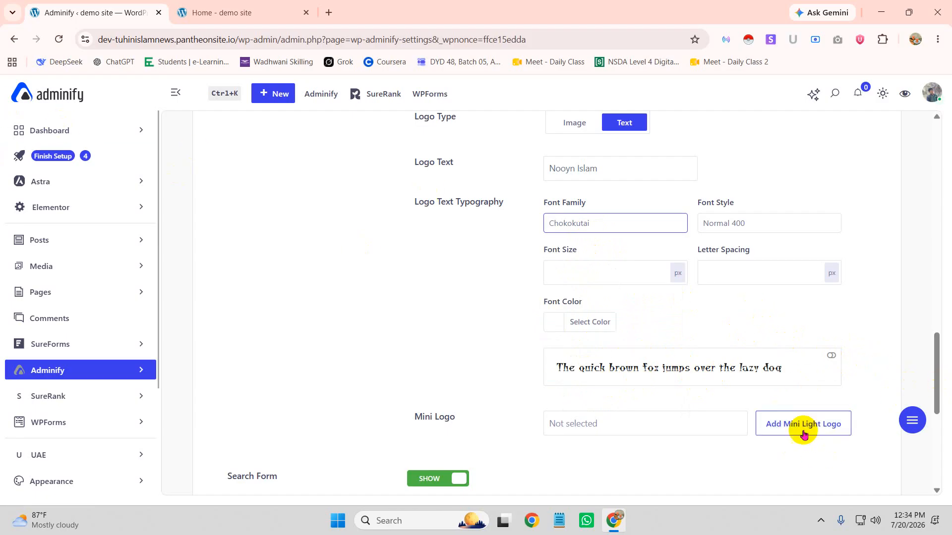
{"action": "scroll", "coordinate": [563, 302], "scroll_direction": "down", "scroll_amount": 3}
{"action": "scroll", "coordinate": [580, 259], "scroll_direction": "up", "scroll_amount": 1}
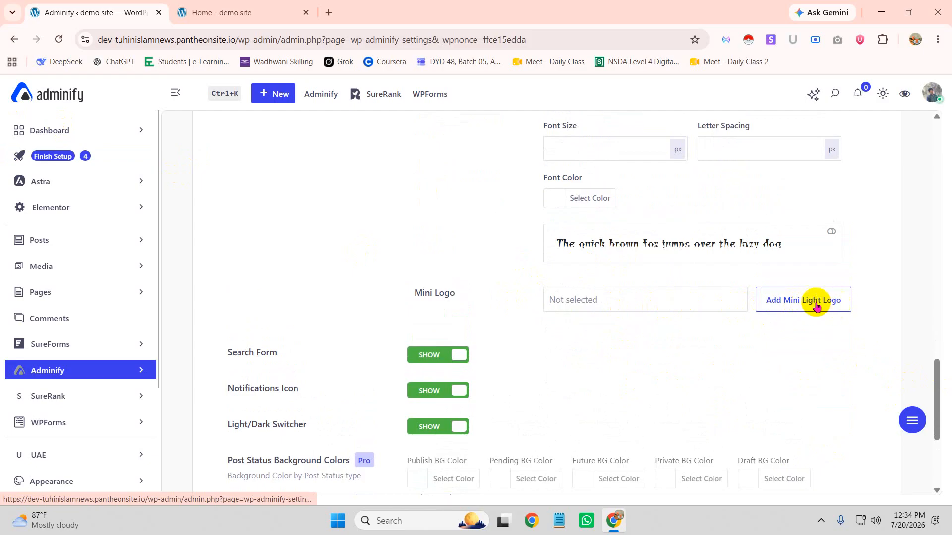
For the mini logo, search online images for 'logo', filtered to Transparent colour
{"action": "left_click", "coordinate": [798, 303]}
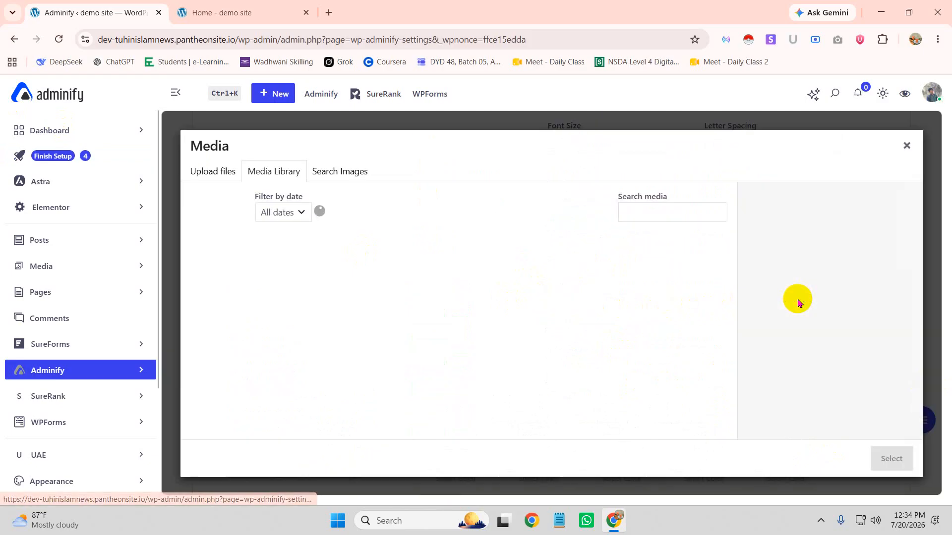
{"action": "left_click", "coordinate": [344, 172]}
{"action": "type", "text": "logo"}
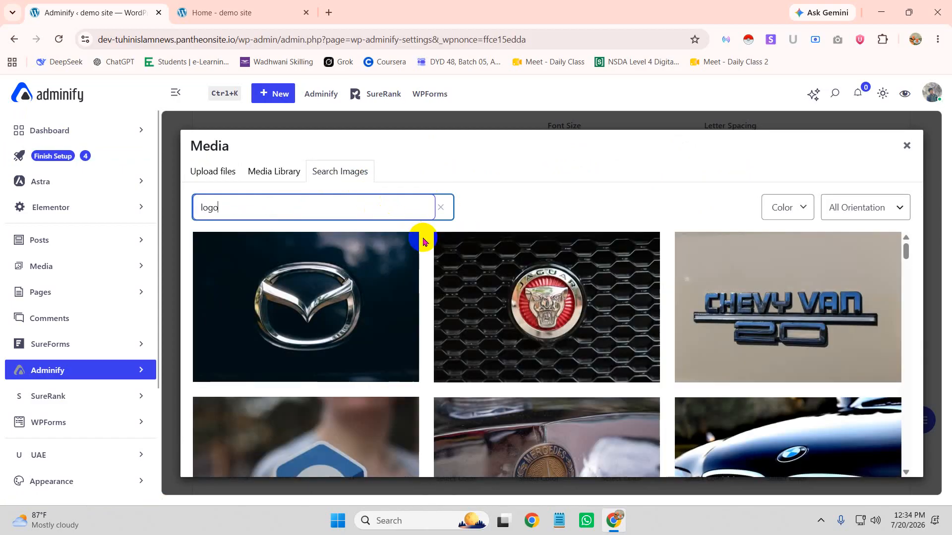
{"action": "scroll", "coordinate": [689, 307], "scroll_direction": "down", "scroll_amount": 10}
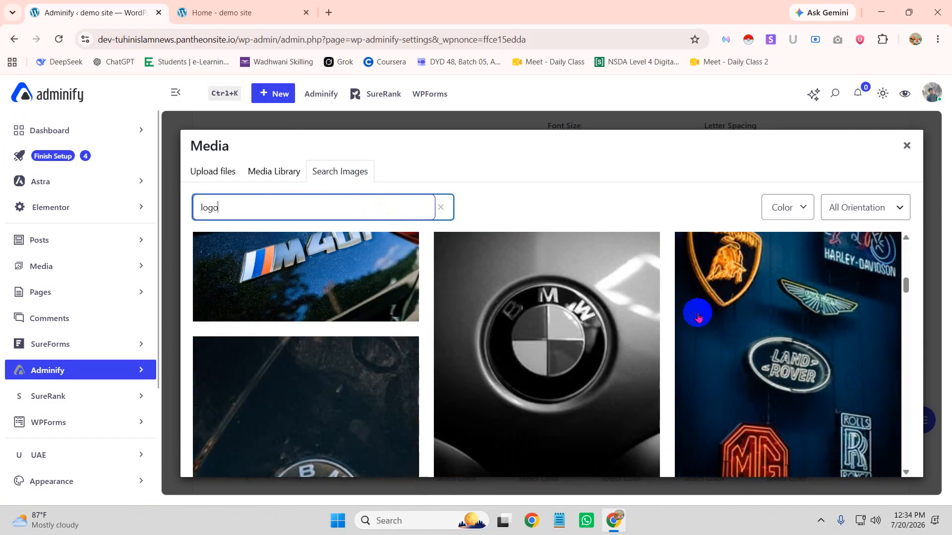
{"action": "scroll", "coordinate": [695, 317], "scroll_direction": "up", "scroll_amount": 2}
{"action": "scroll", "coordinate": [626, 333], "scroll_direction": "down", "scroll_amount": 6}
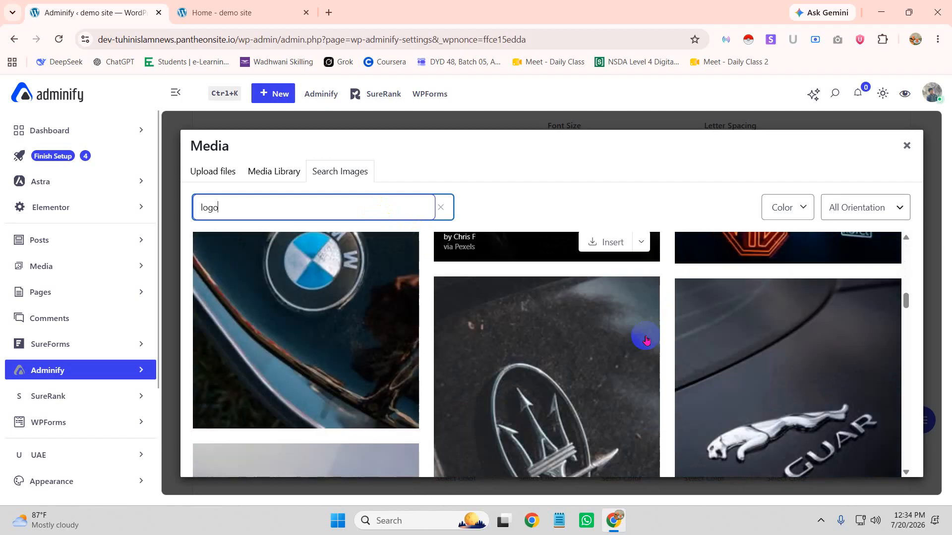
{"action": "left_click", "coordinate": [792, 213]}
{"action": "left_click", "coordinate": [796, 277]}
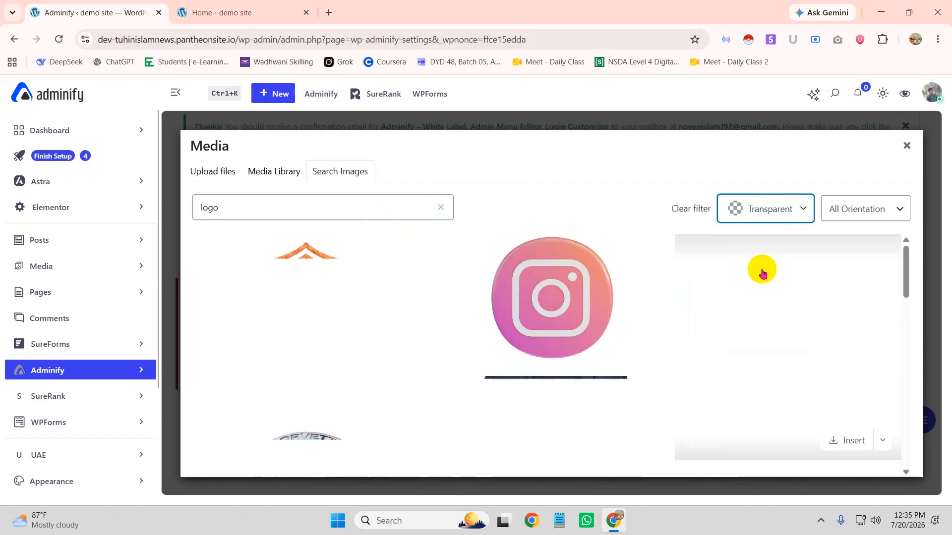
Insert the Harley-Davidson logo image as the Adminify mini logo
{"action": "scroll", "coordinate": [619, 276], "scroll_direction": "down", "scroll_amount": 4}
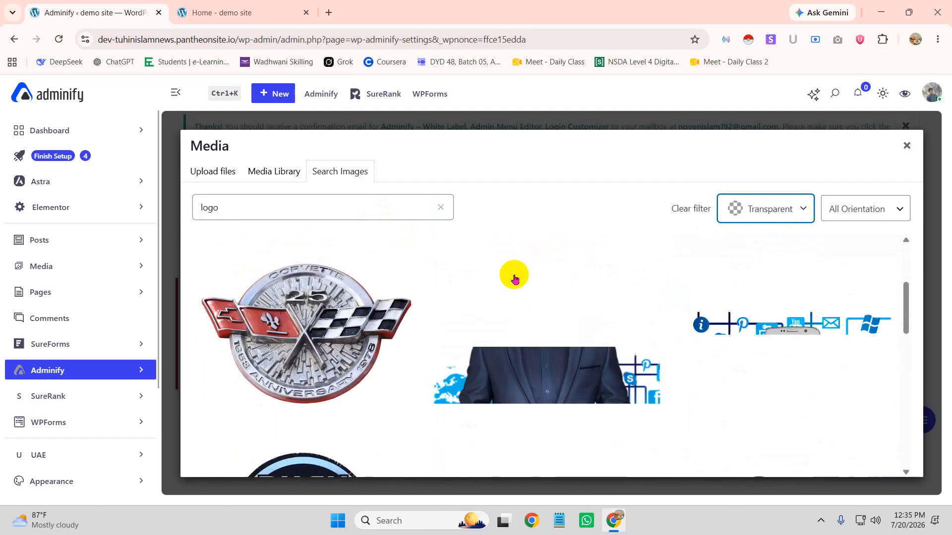
{"action": "scroll", "coordinate": [637, 312], "scroll_direction": "down", "scroll_amount": 2}
{"action": "scroll", "coordinate": [637, 312], "scroll_direction": "up", "scroll_amount": 5}
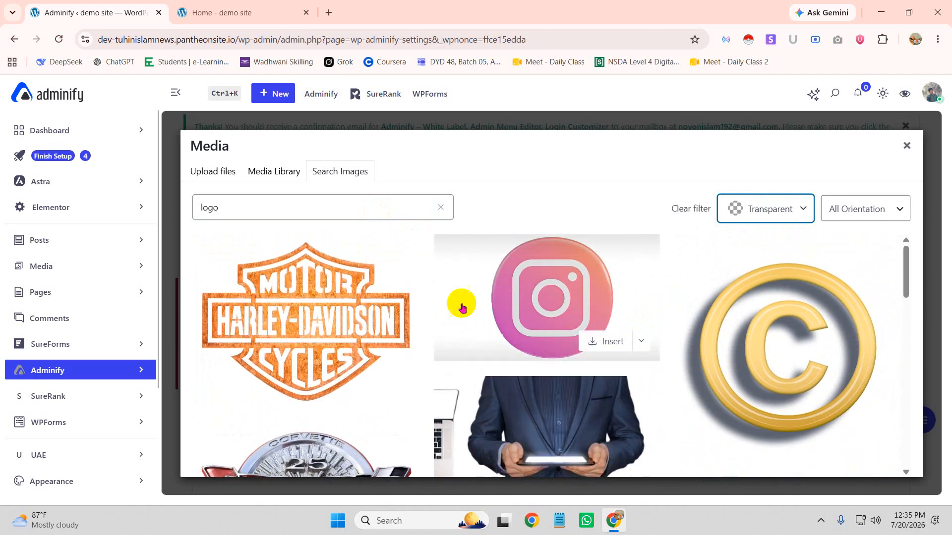
{"action": "left_click", "coordinate": [366, 347]}
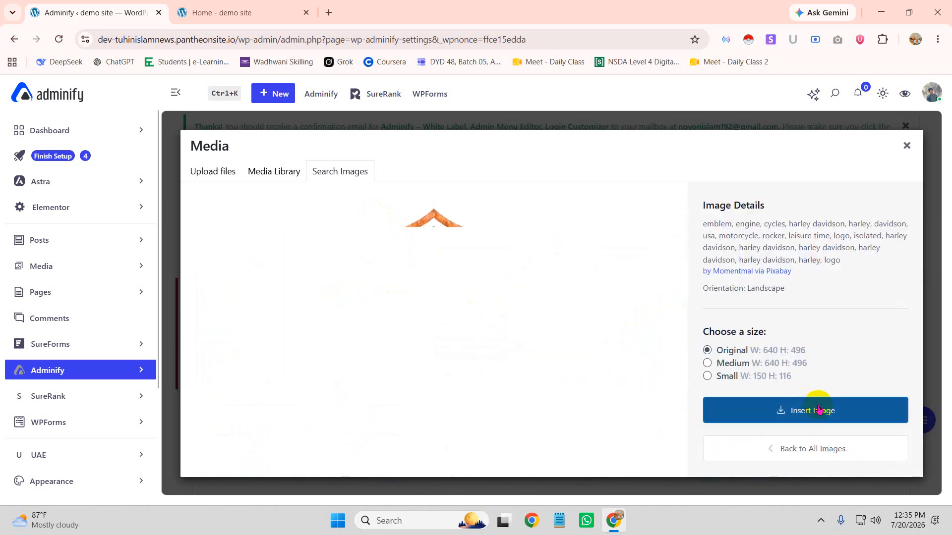
{"action": "left_click", "coordinate": [789, 408]}
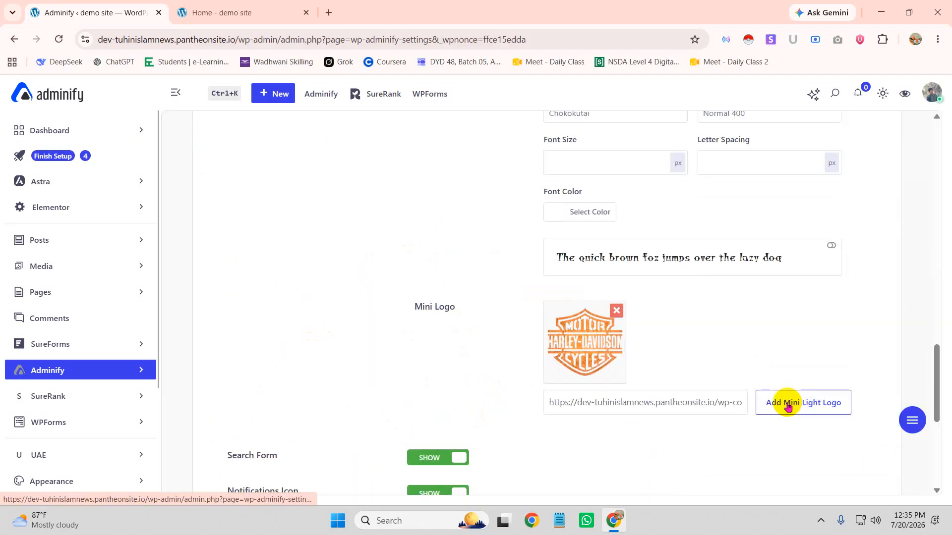
Set Logo Type to Image and use the Harley-Davidson image as the light logo
{"action": "scroll", "coordinate": [743, 354], "scroll_direction": "up", "scroll_amount": 5}
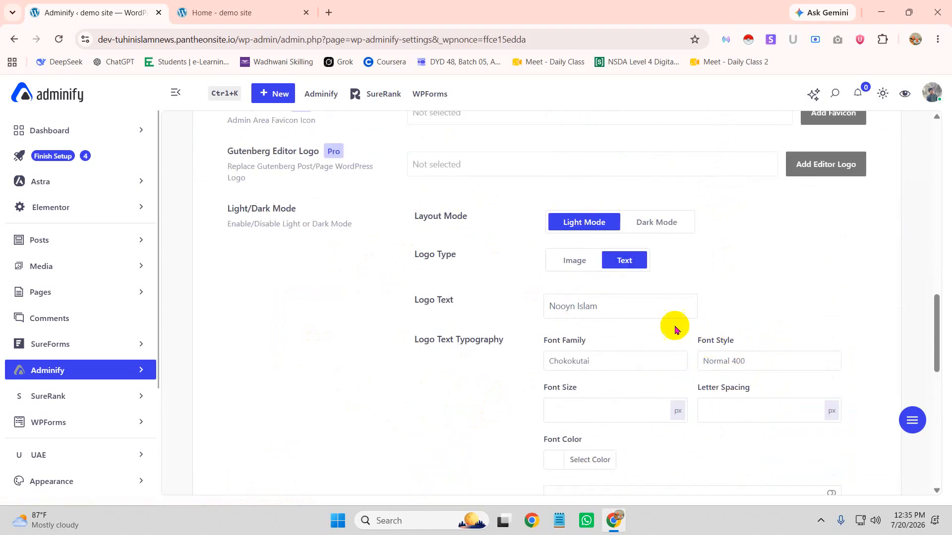
{"action": "left_click", "coordinate": [573, 265]}
{"action": "left_click", "coordinate": [727, 313]}
{"action": "left_click", "coordinate": [812, 314]}
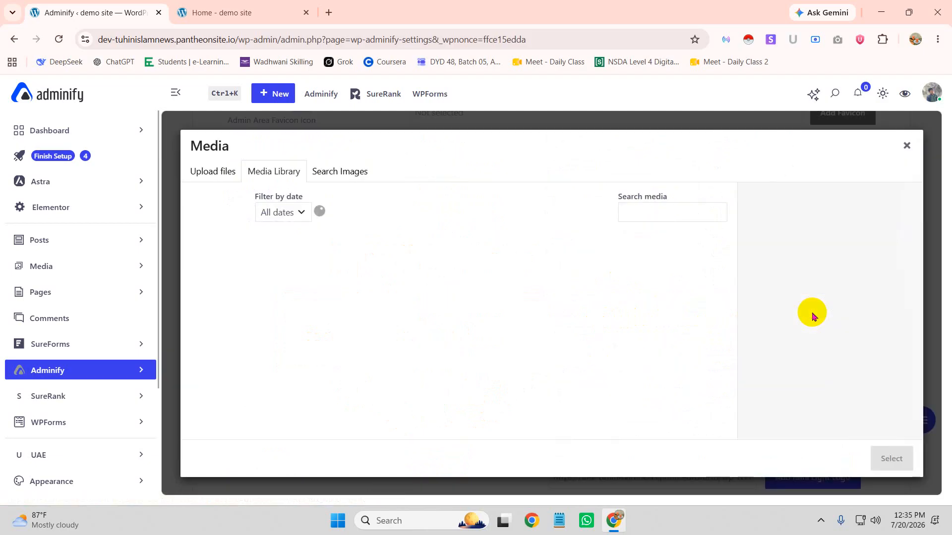
{"action": "left_click", "coordinate": [859, 464]}
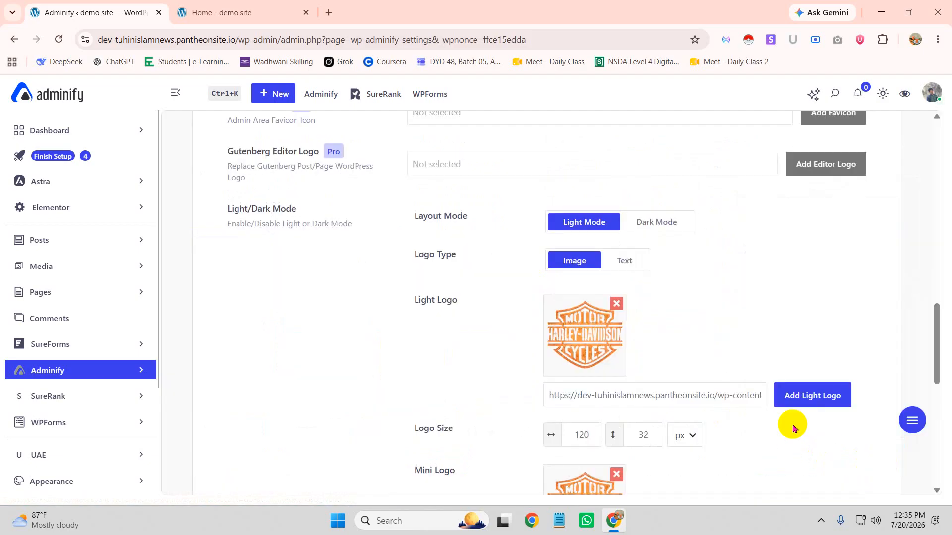
Save the Adminify logo settings
{"action": "scroll", "coordinate": [722, 336], "scroll_direction": "up", "scroll_amount": 3}
{"action": "scroll", "coordinate": [672, 291], "scroll_direction": "down", "scroll_amount": 10}
{"action": "left_click", "coordinate": [847, 397]}
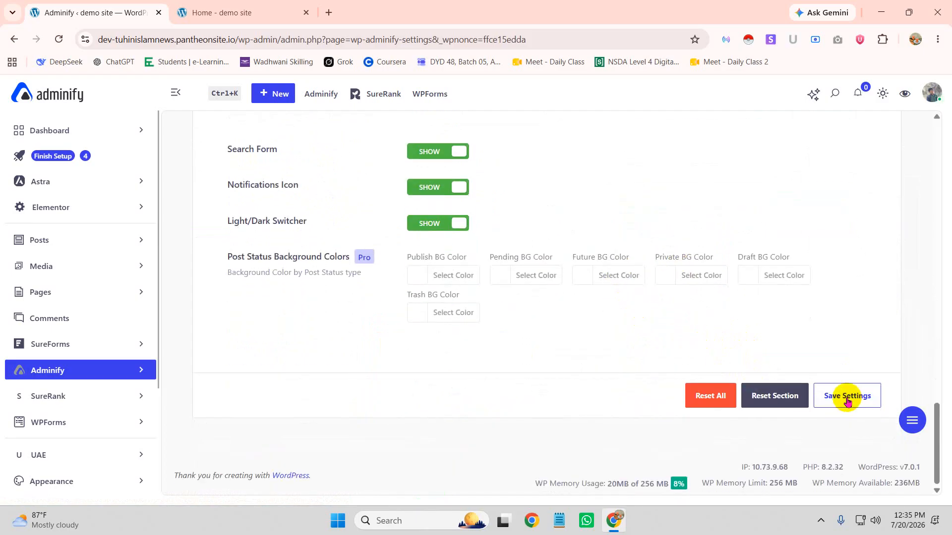
{"action": "scroll", "coordinate": [847, 399], "scroll_direction": "up", "scroll_amount": 15}
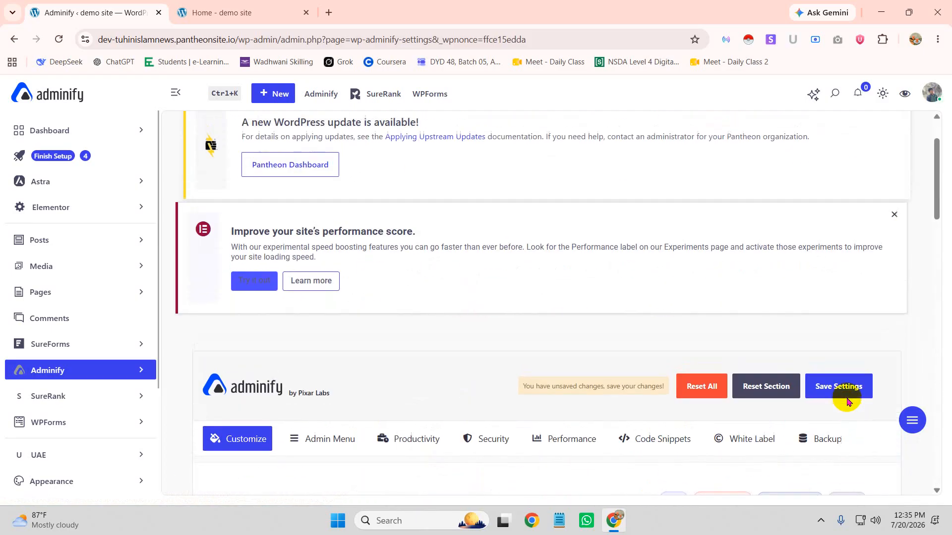
{"action": "left_click", "coordinate": [831, 290]}
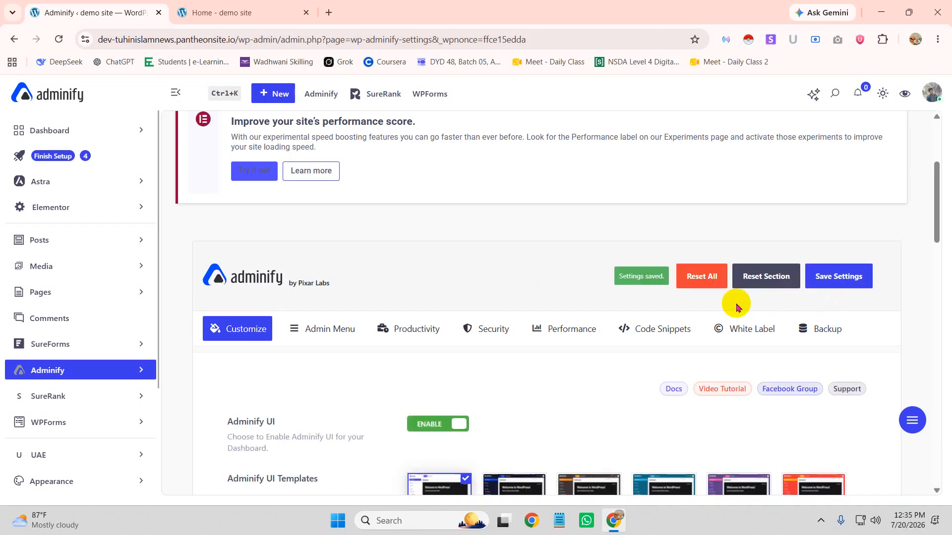
Reload the Adminify settings page and set the Logo Type to Text
{"action": "left_click", "coordinate": [57, 40]}
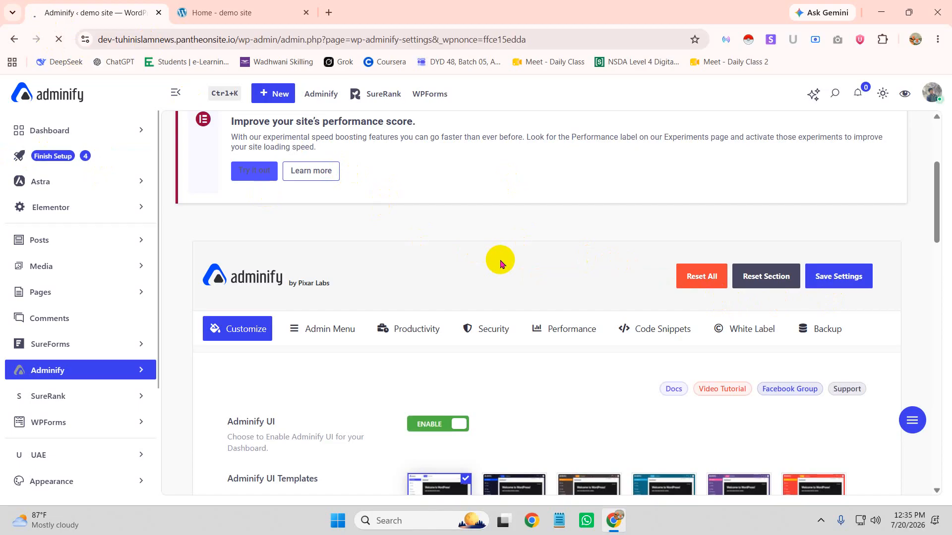
{"action": "scroll", "coordinate": [501, 263], "scroll_direction": "down", "scroll_amount": 6}
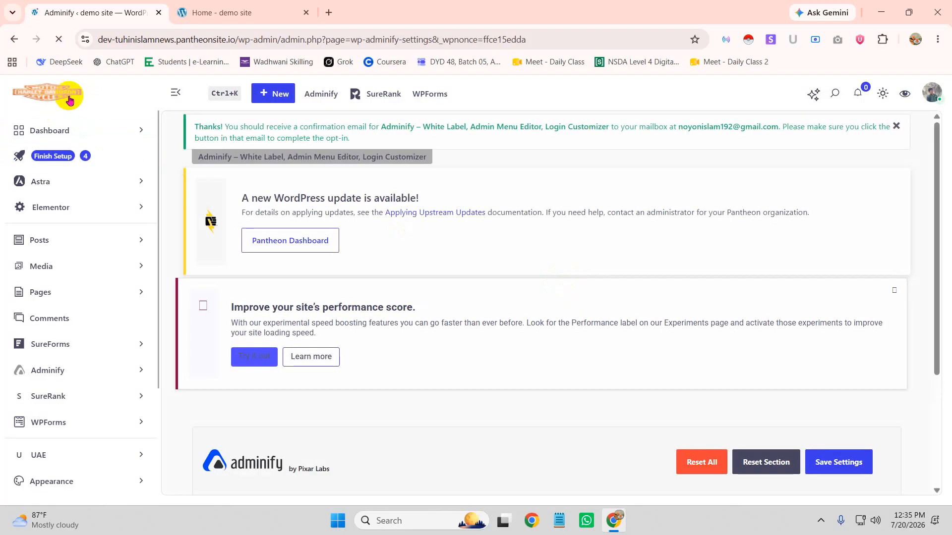
{"action": "scroll", "coordinate": [629, 314], "scroll_direction": "down", "scroll_amount": 4}
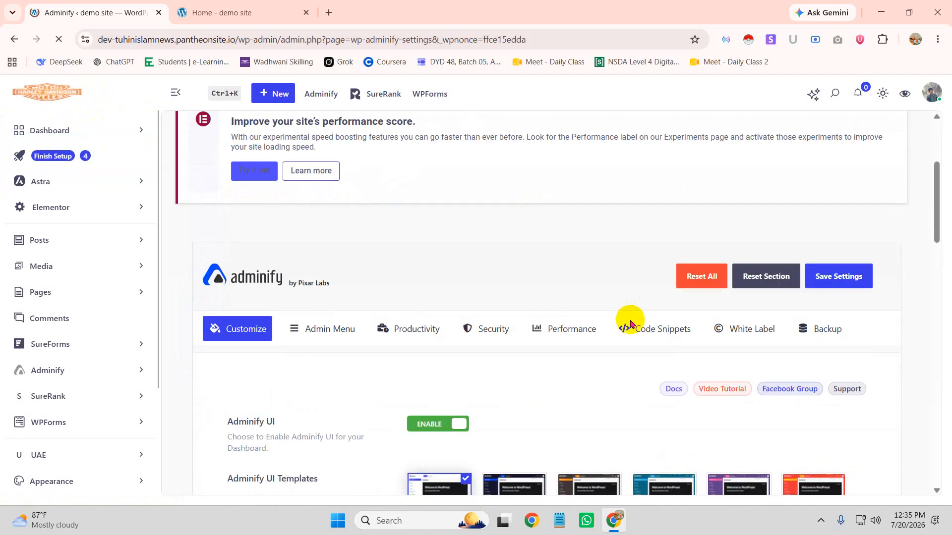
{"action": "scroll", "coordinate": [657, 365], "scroll_direction": "down", "scroll_amount": 6}
{"action": "scroll", "coordinate": [657, 366], "scroll_direction": "down", "scroll_amount": 9}
{"action": "scroll", "coordinate": [665, 335], "scroll_direction": "up", "scroll_amount": 4}
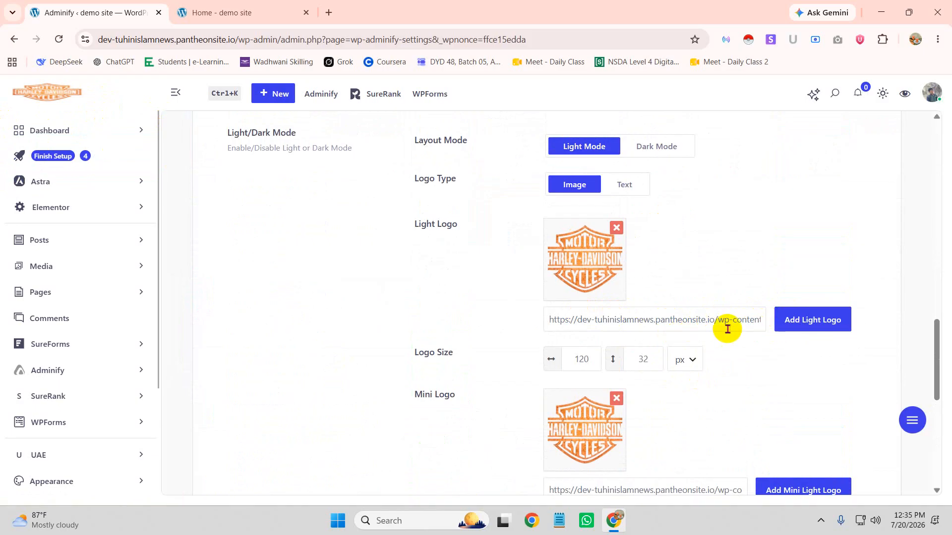
{"action": "left_click", "coordinate": [623, 184]}
Save the Adminify customization settings with the text logo
{"action": "scroll", "coordinate": [690, 355], "scroll_direction": "down", "scroll_amount": 10}
{"action": "scroll", "coordinate": [669, 351], "scroll_direction": "up", "scroll_amount": 6}
{"action": "scroll", "coordinate": [679, 373], "scroll_direction": "down", "scroll_amount": 4}
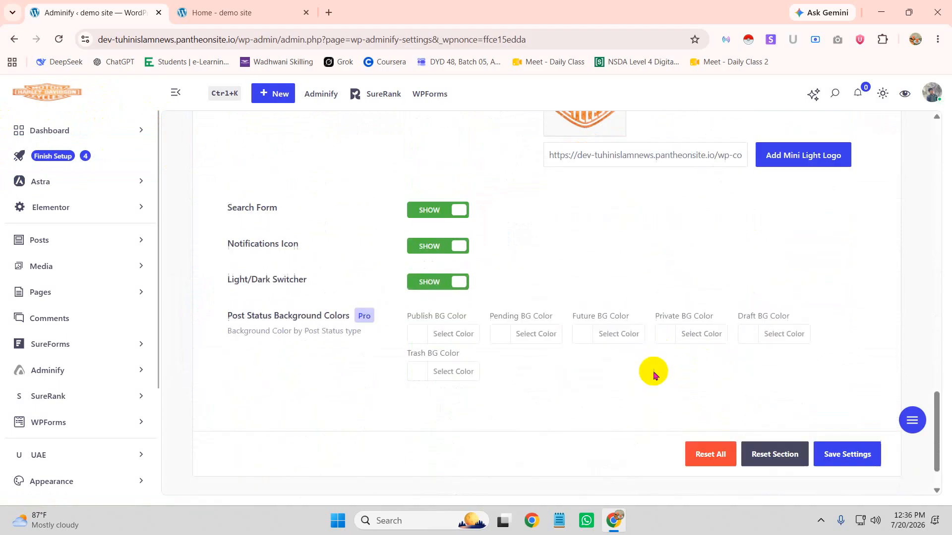
{"action": "scroll", "coordinate": [654, 373], "scroll_direction": "down", "scroll_amount": 3}
{"action": "left_click", "coordinate": [856, 396]}
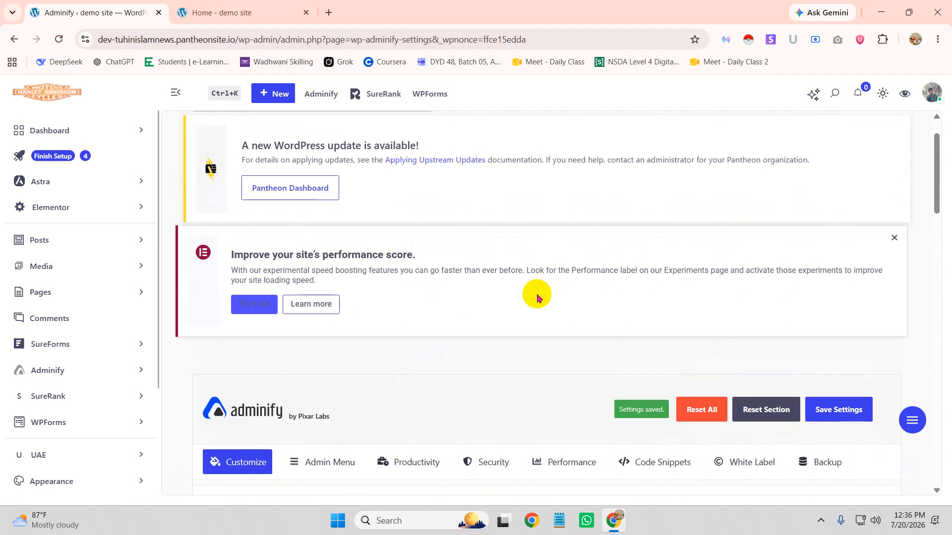
{"action": "scroll", "coordinate": [538, 298], "scroll_direction": "down", "scroll_amount": 3}
{"action": "scroll", "coordinate": [540, 296], "scroll_direction": "down", "scroll_amount": 5}
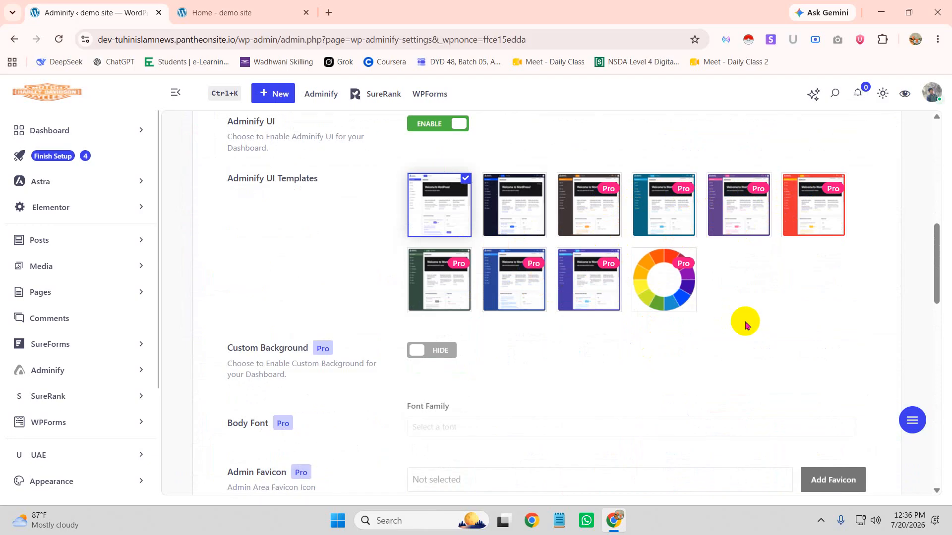
{"action": "scroll", "coordinate": [745, 325], "scroll_direction": "up", "scroll_amount": 3}
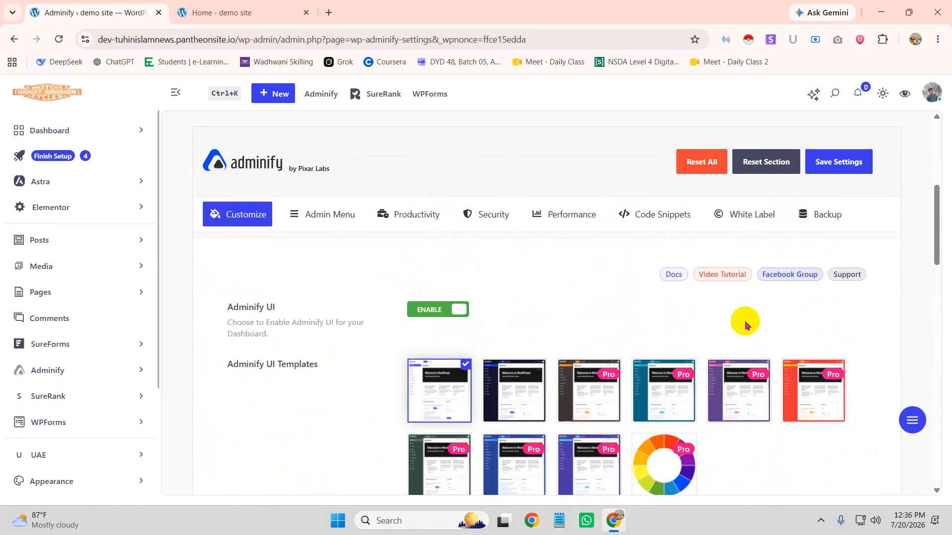
{"action": "scroll", "coordinate": [744, 324], "scroll_direction": "down", "scroll_amount": 11}
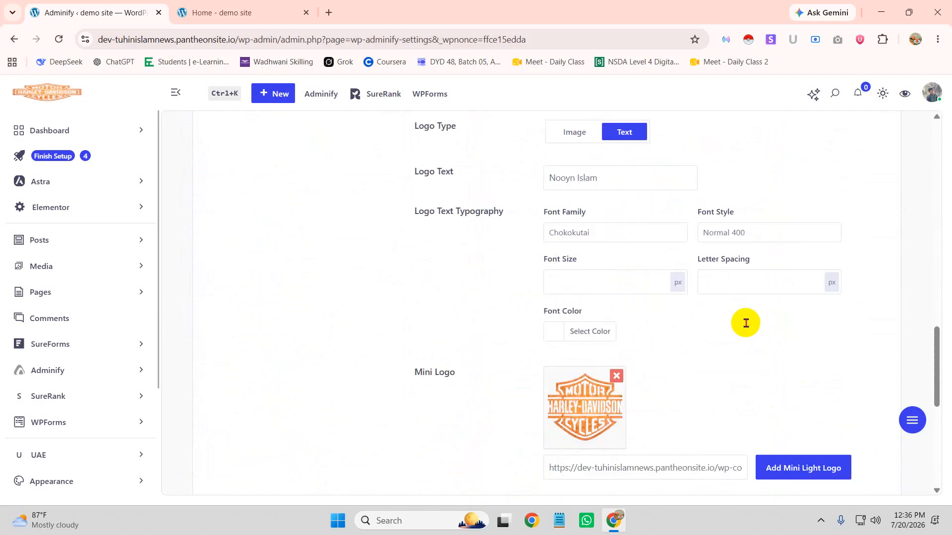
{"action": "scroll", "coordinate": [745, 325], "scroll_direction": "up", "scroll_amount": 1}
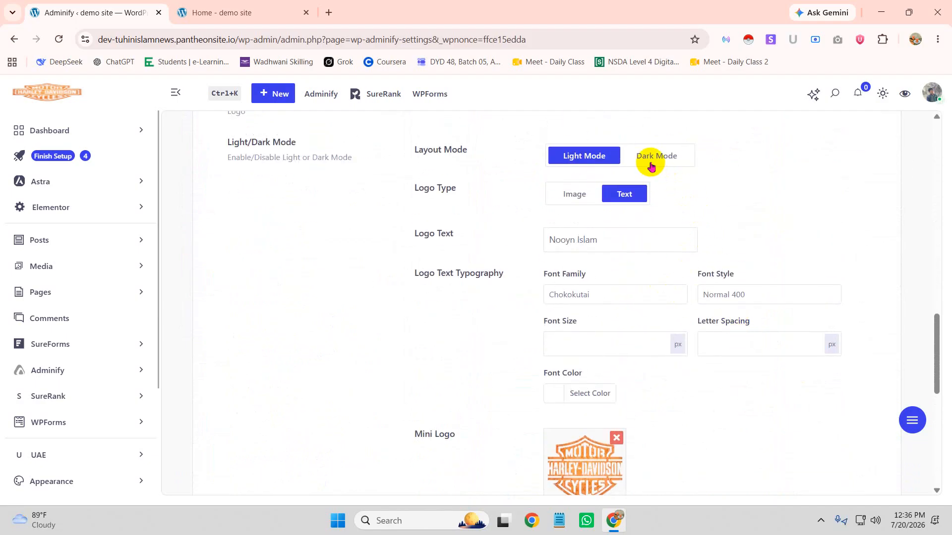
Switch the layout to Dark Mode and replace the Logo Text with the user's name
{"action": "left_click", "coordinate": [650, 165]}
{"action": "left_click_drag", "start_coordinate": [603, 240], "coordinate": [516, 245]}
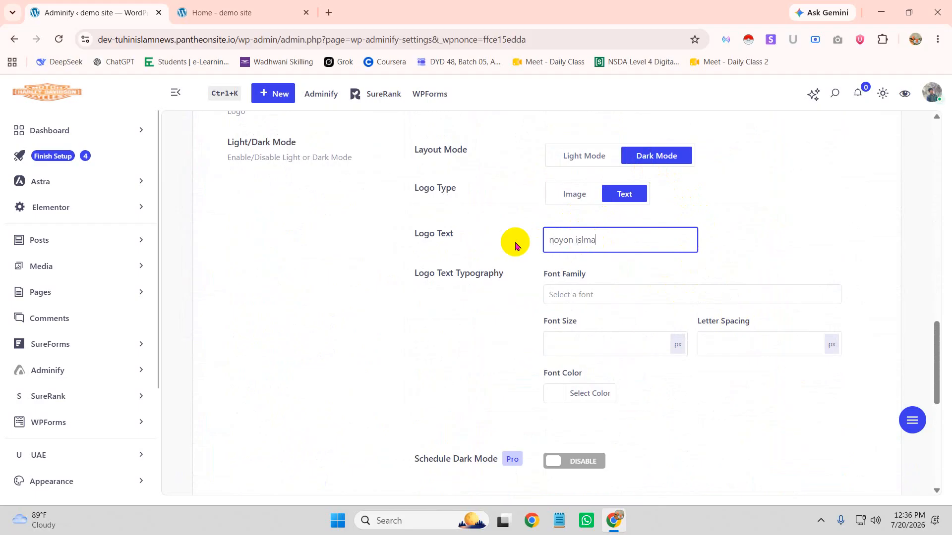
{"action": "left_click_drag", "start_coordinate": [637, 240], "coordinate": [546, 245]}
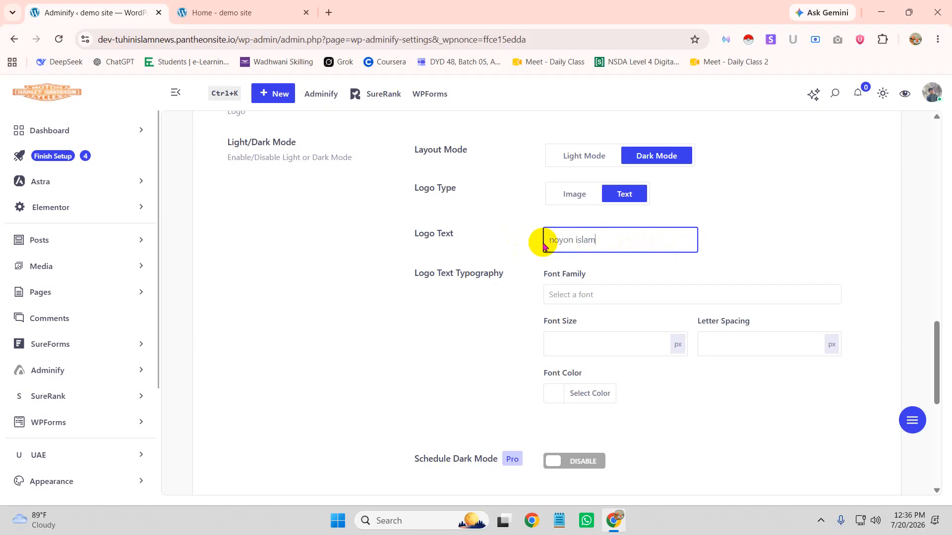
Set the logo Font Family to Tahoma and save the settings
{"action": "scroll", "coordinate": [644, 277], "scroll_direction": "down", "scroll_amount": 1}
{"action": "left_click", "coordinate": [590, 233]}
{"action": "left_click", "coordinate": [572, 372]}
{"action": "scroll", "coordinate": [675, 325], "scroll_direction": "down", "scroll_amount": 6}
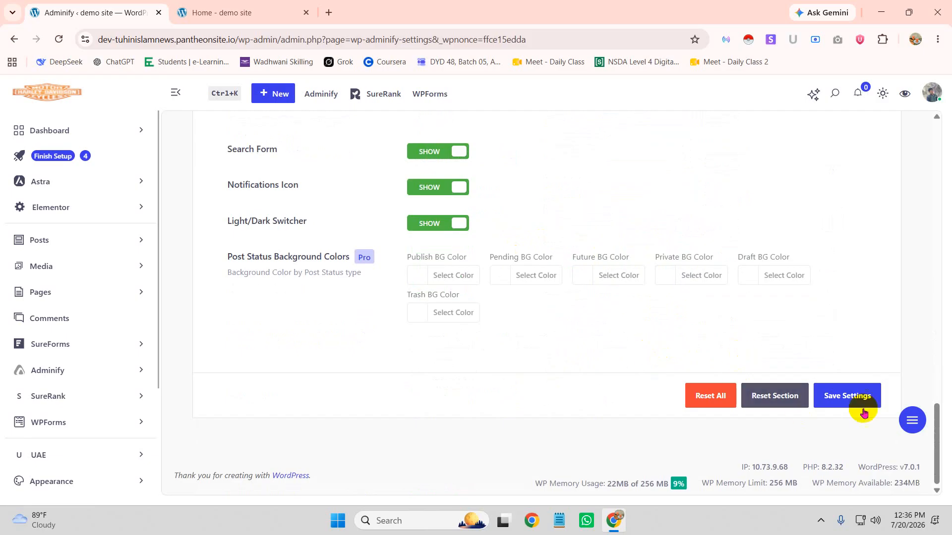
{"action": "left_click", "coordinate": [843, 399]}
{"action": "scroll", "coordinate": [570, 292], "scroll_direction": "up", "scroll_amount": 8}
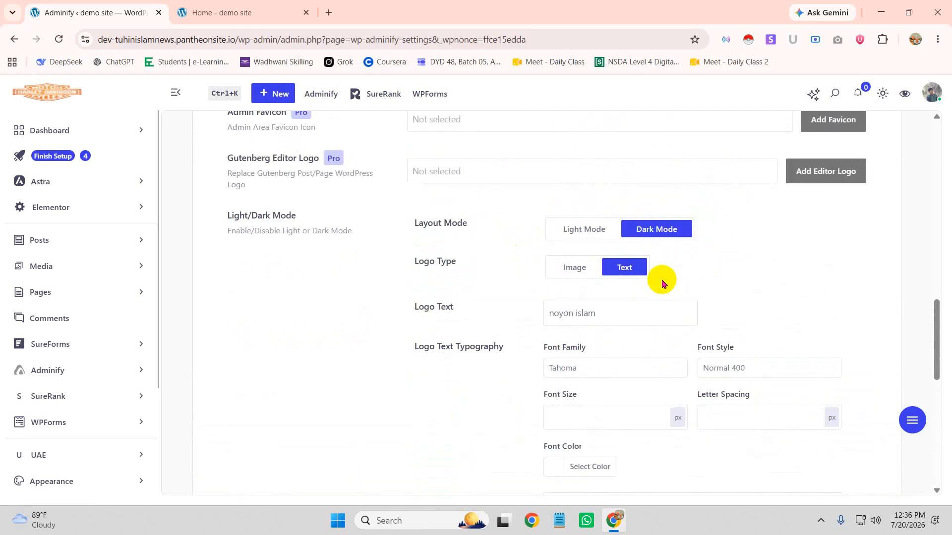
{"action": "scroll", "coordinate": [664, 283], "scroll_direction": "up", "scroll_amount": 5}
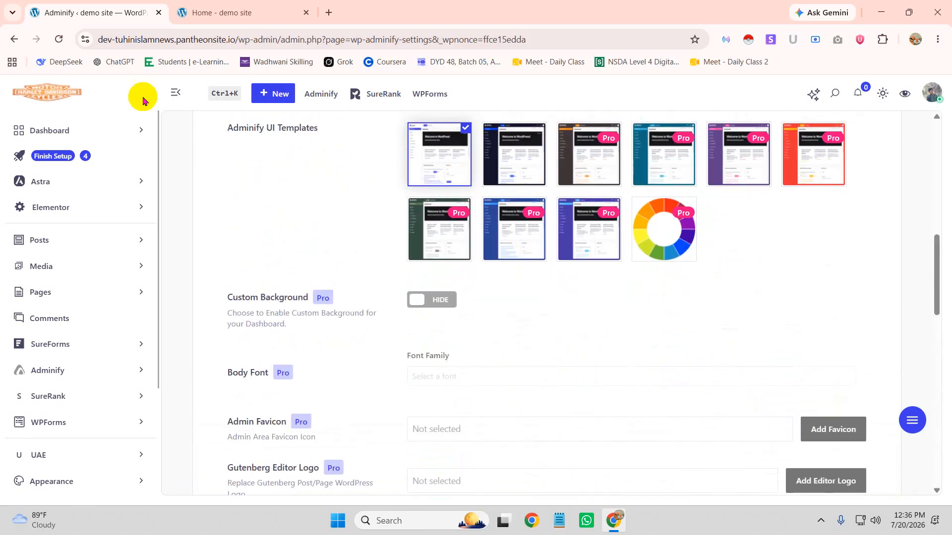
Reload the admin, preview the Dark theme from the sun icon menu, then return to Light
{"action": "left_click", "coordinate": [58, 39]}
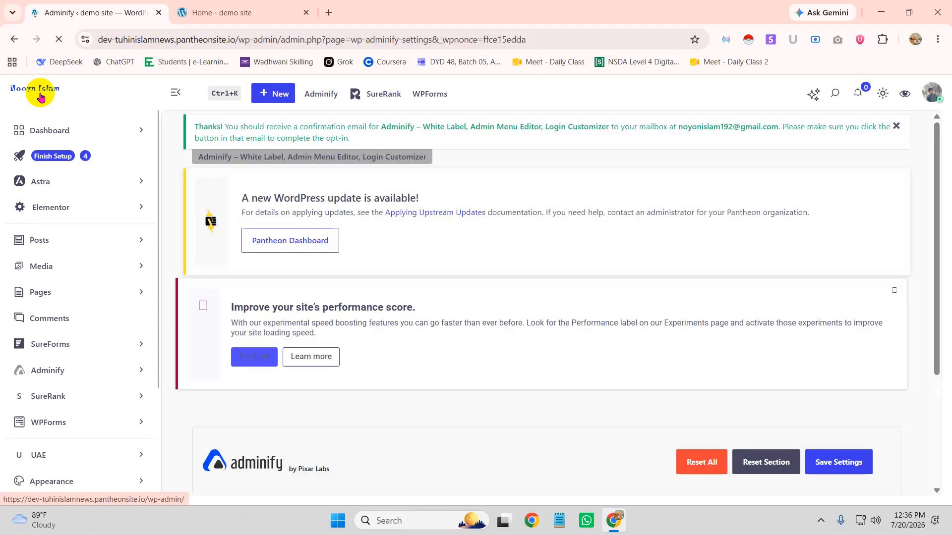
{"action": "left_click", "coordinate": [882, 93]}
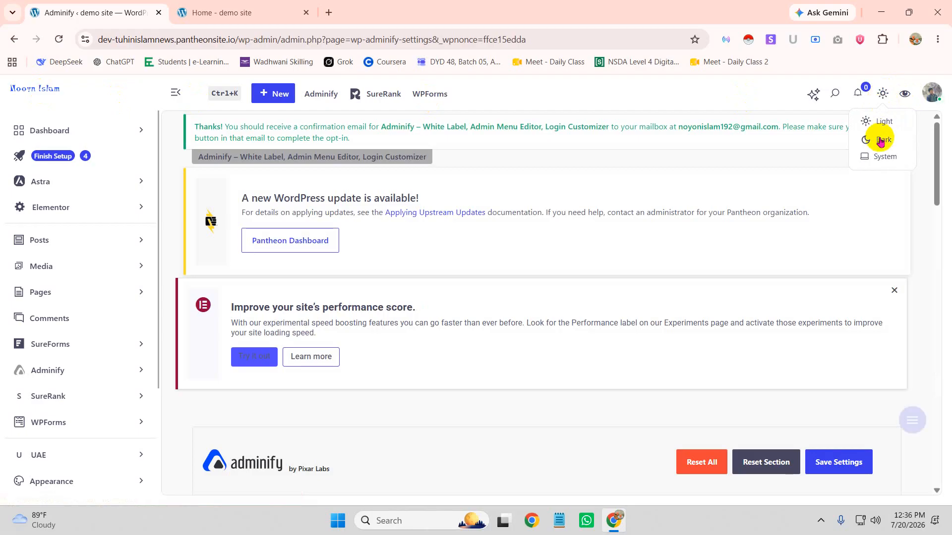
{"action": "left_click", "coordinate": [880, 141]}
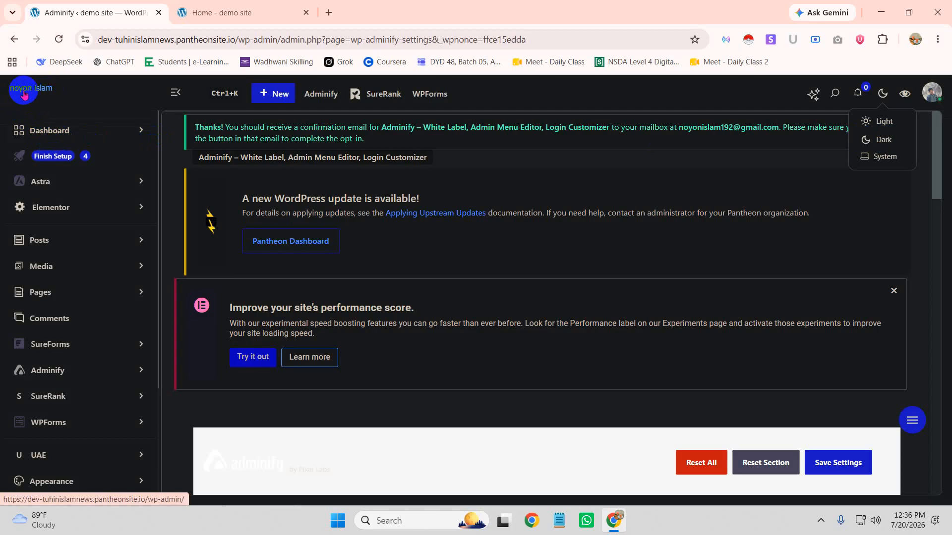
{"action": "left_click", "coordinate": [879, 125]}
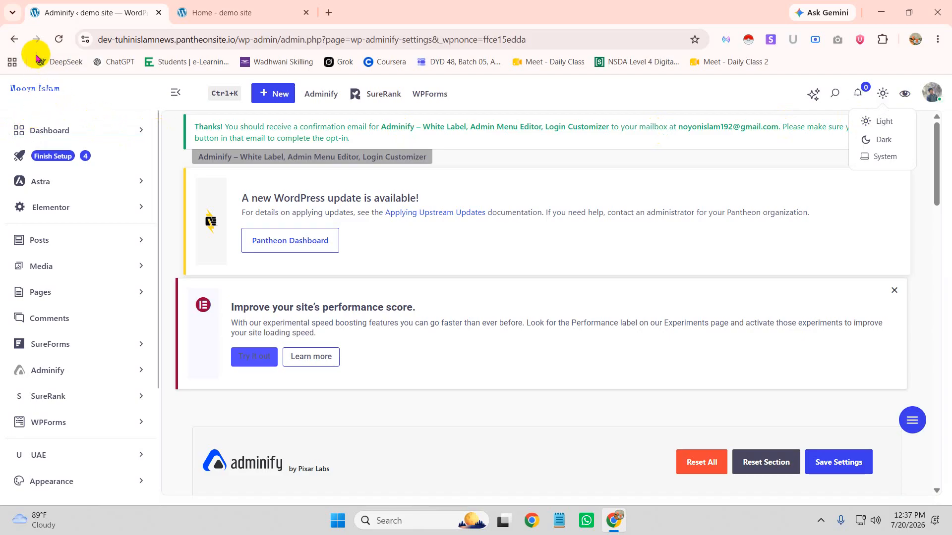
Set Notifications Icon and Search Form to HIDE in the header options and save
{"action": "scroll", "coordinate": [605, 363], "scroll_direction": "down", "scroll_amount": 5}
{"action": "scroll", "coordinate": [605, 363], "scroll_direction": "down", "scroll_amount": 12}
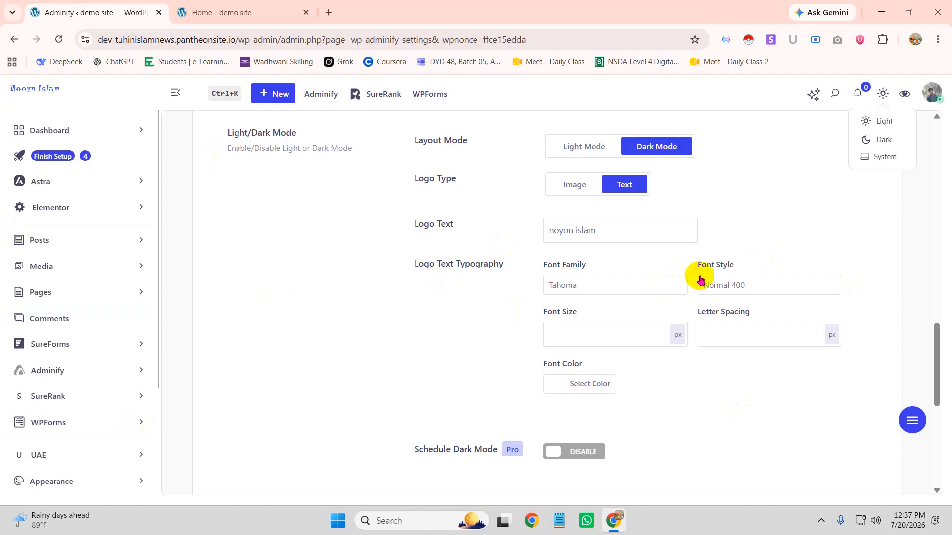
{"action": "scroll", "coordinate": [725, 325], "scroll_direction": "up", "scroll_amount": 3}
{"action": "scroll", "coordinate": [713, 346], "scroll_direction": "down", "scroll_amount": 3}
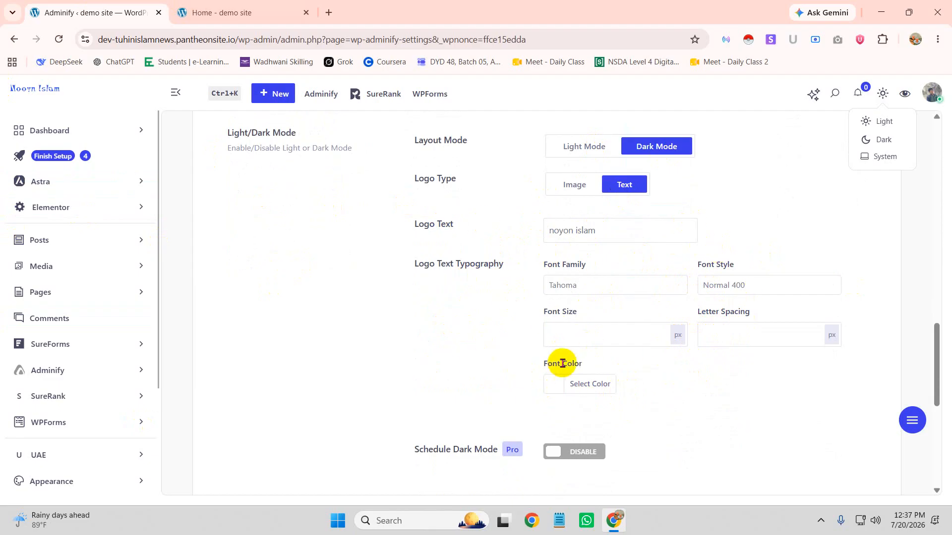
{"action": "scroll", "coordinate": [644, 362], "scroll_direction": "down", "scroll_amount": 3}
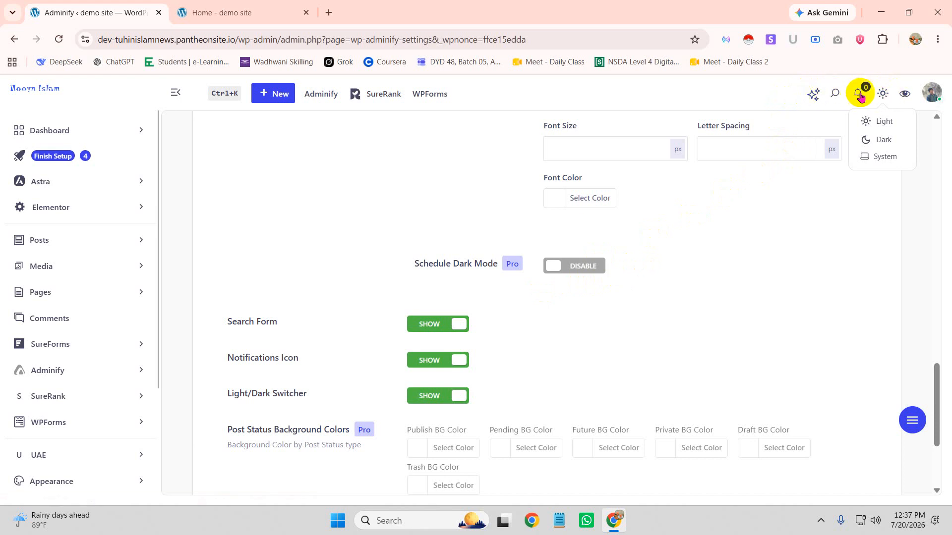
{"action": "left_click", "coordinate": [458, 360]}
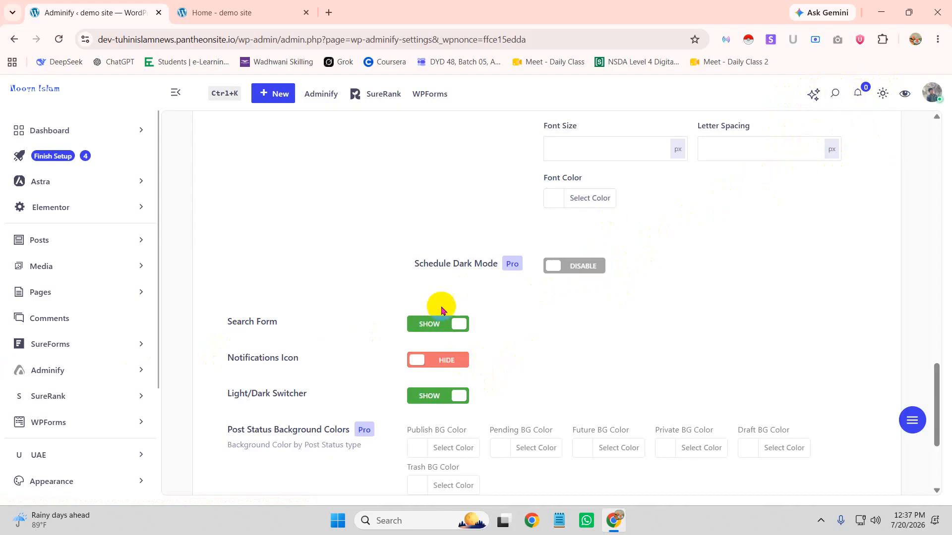
{"action": "left_click", "coordinate": [428, 323]}
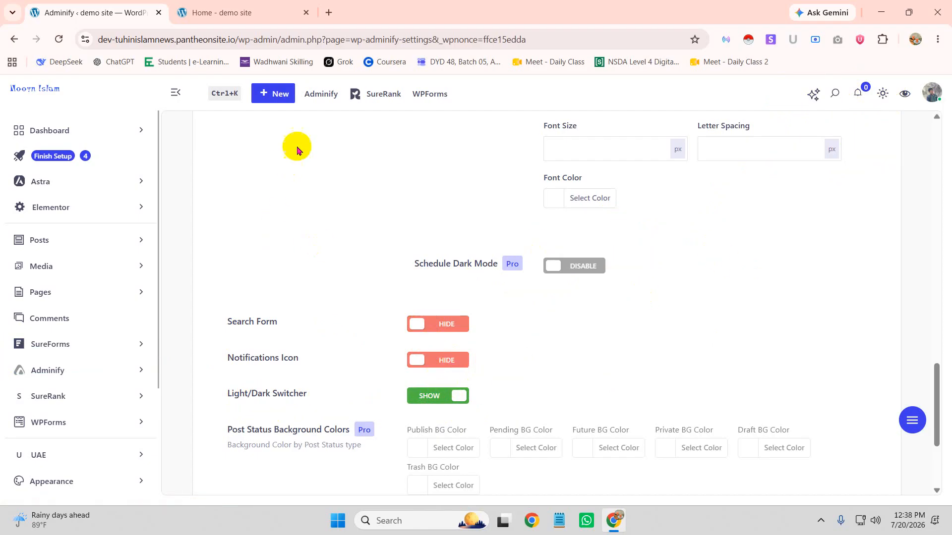
{"action": "scroll", "coordinate": [728, 413], "scroll_direction": "down", "scroll_amount": 3}
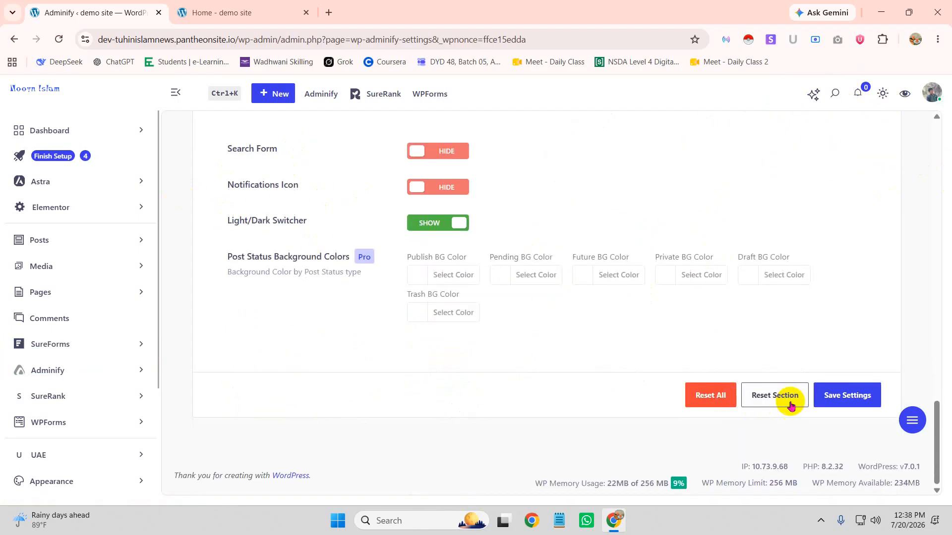
{"action": "left_click", "coordinate": [851, 395]}
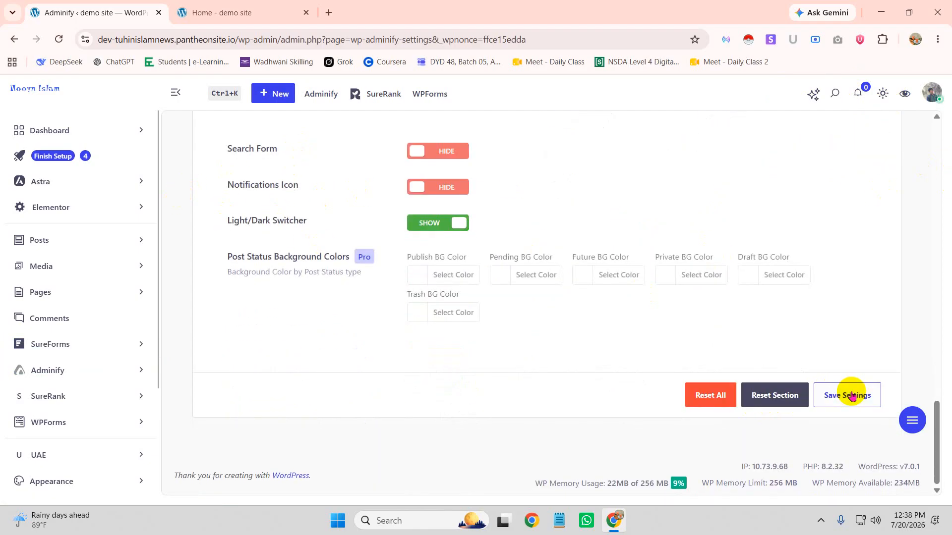
{"action": "left_click", "coordinate": [60, 40]}
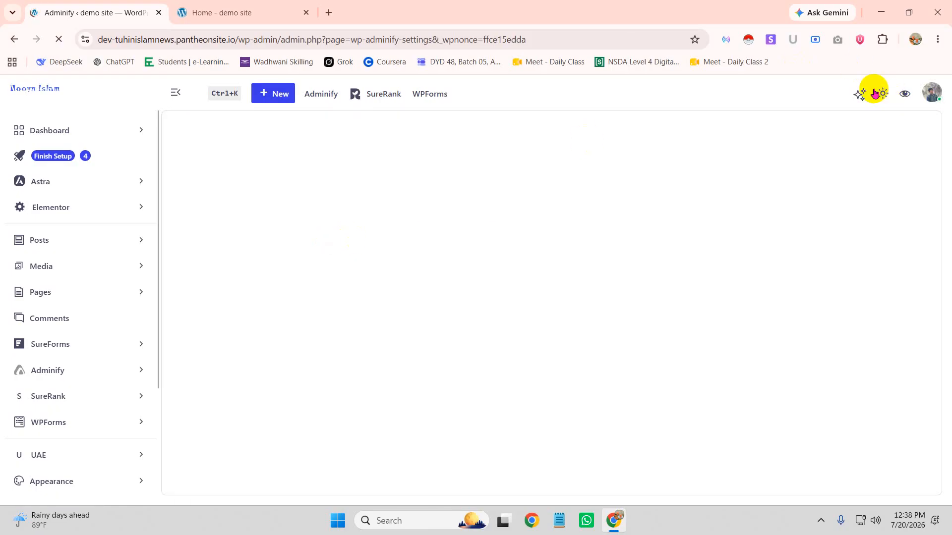
{"action": "scroll", "coordinate": [412, 368], "scroll_direction": "down", "scroll_amount": 3}
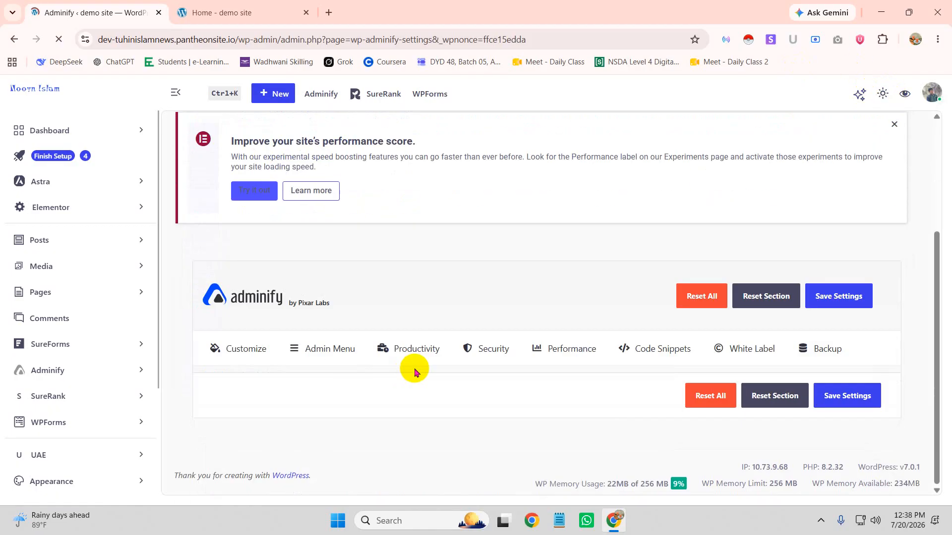
{"action": "scroll", "coordinate": [461, 395], "scroll_direction": "down", "scroll_amount": 7}
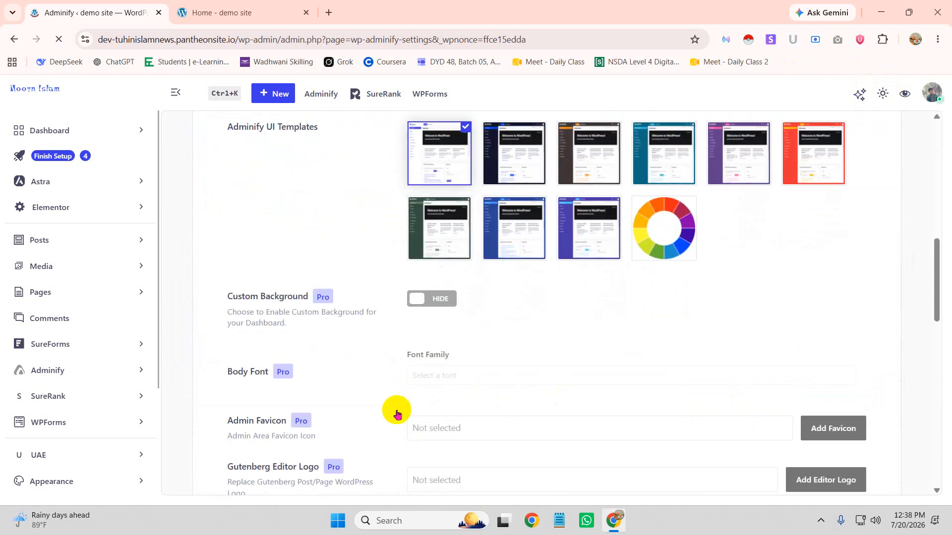
{"action": "scroll", "coordinate": [397, 412], "scroll_direction": "down", "scroll_amount": 10}
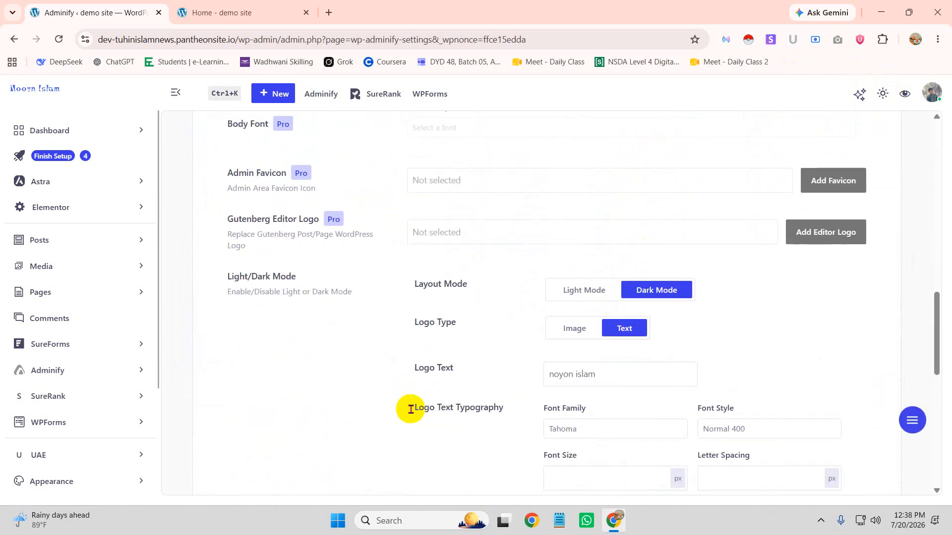
{"action": "left_click", "coordinate": [433, 256]}
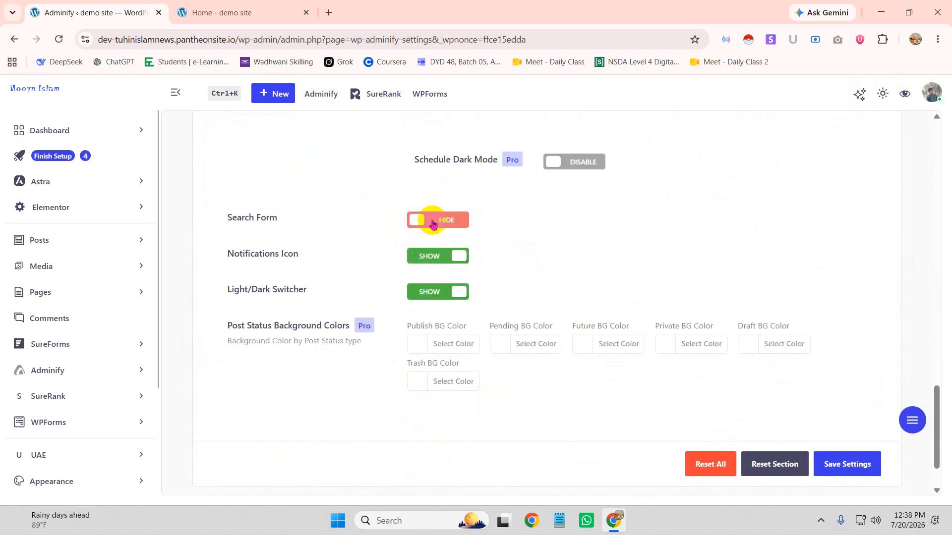
{"action": "left_click", "coordinate": [432, 231]}
{"action": "left_click", "coordinate": [848, 463]}
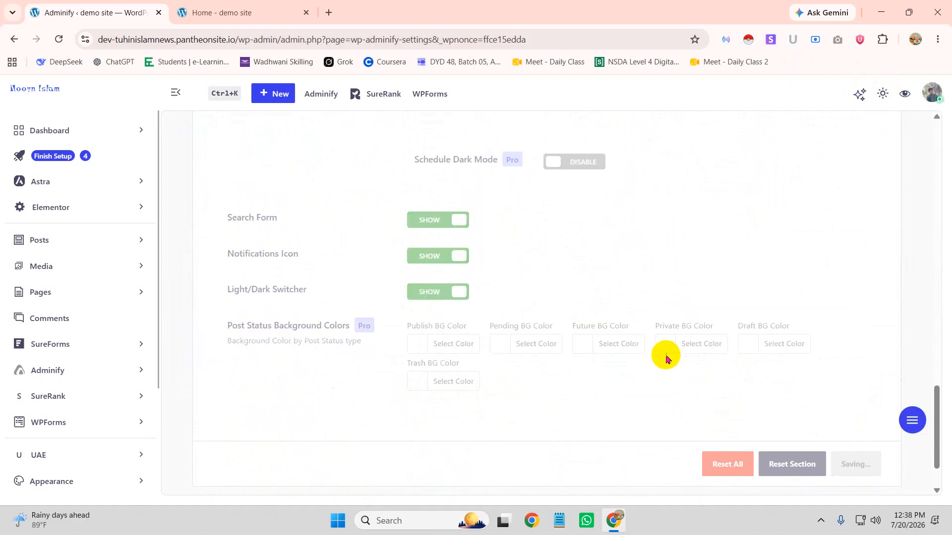
{"action": "scroll", "coordinate": [645, 367], "scroll_direction": "down", "scroll_amount": 2}
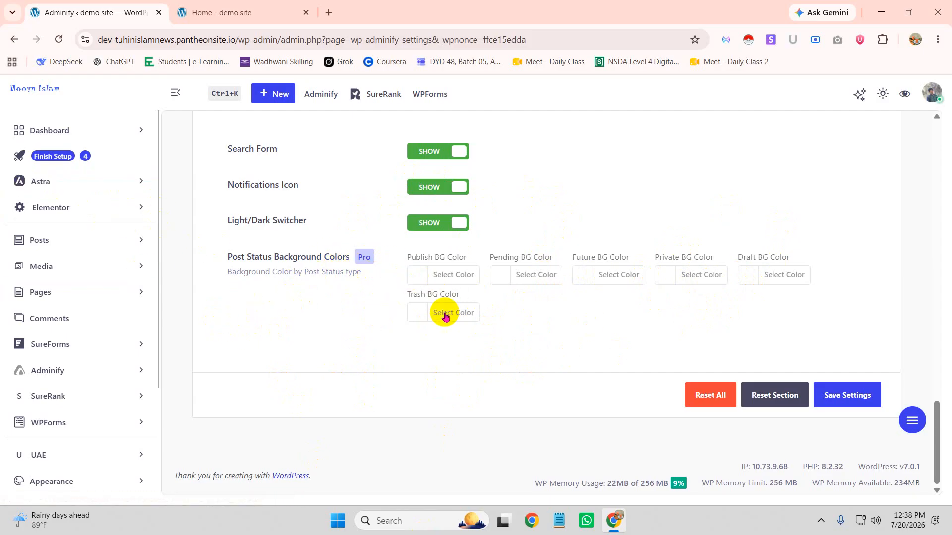
{"action": "scroll", "coordinate": [451, 342], "scroll_direction": "up", "scroll_amount": 4}
{"action": "scroll", "coordinate": [458, 339], "scroll_direction": "up", "scroll_amount": 3}
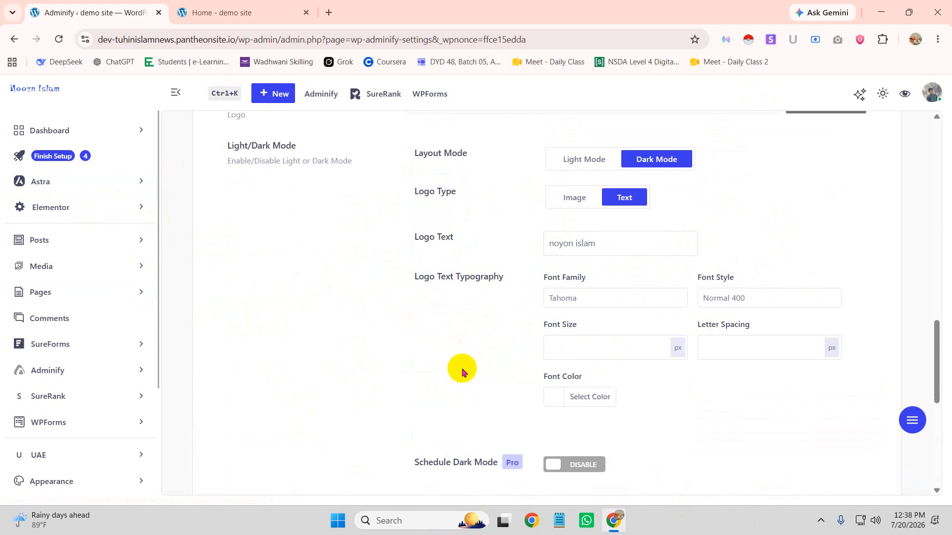
{"action": "scroll", "coordinate": [419, 317], "scroll_direction": "up", "scroll_amount": 10}
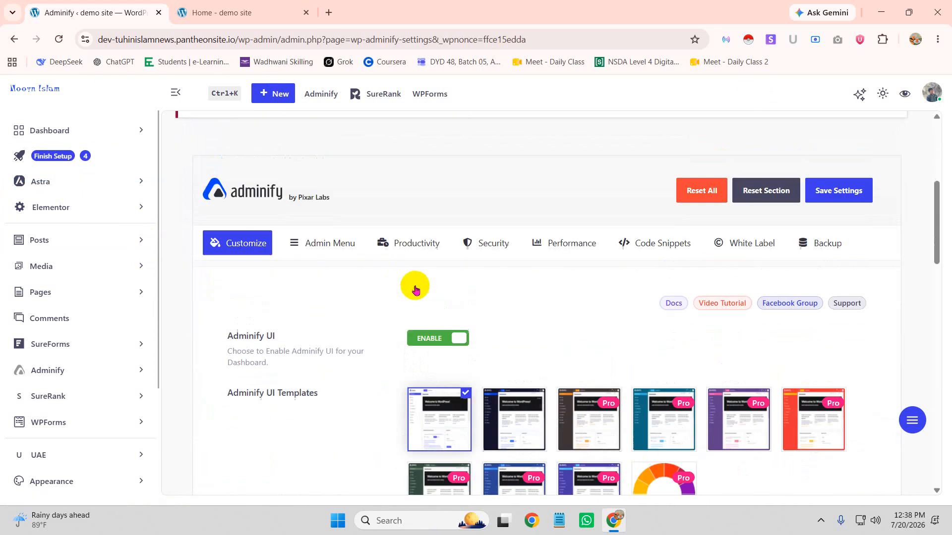
{"action": "scroll", "coordinate": [319, 292], "scroll_direction": "down", "scroll_amount": 4}
{"action": "scroll", "coordinate": [233, 199], "scroll_direction": "up", "scroll_amount": 4}
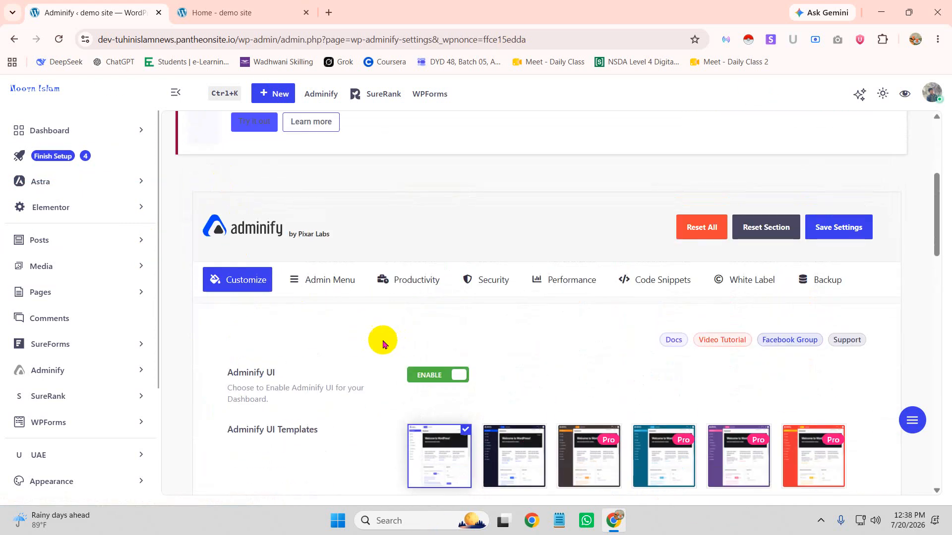
Open the Admin Menu tab and expand Posts in the Menu Editor to its Submenu items
{"action": "left_click", "coordinate": [320, 283]}
{"action": "scroll", "coordinate": [396, 285], "scroll_direction": "down", "scroll_amount": 3}
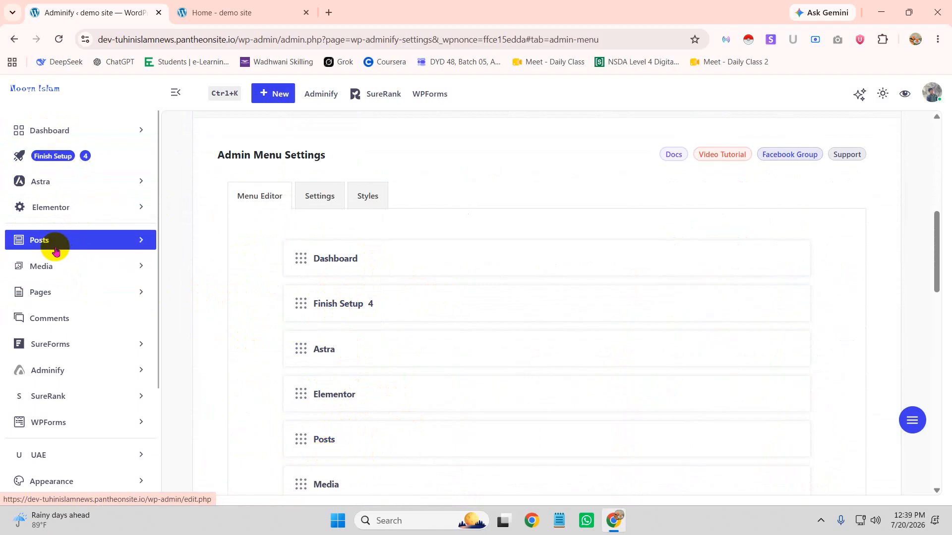
{"action": "left_click", "coordinate": [141, 241]}
{"action": "scroll", "coordinate": [357, 372], "scroll_direction": "down", "scroll_amount": 2}
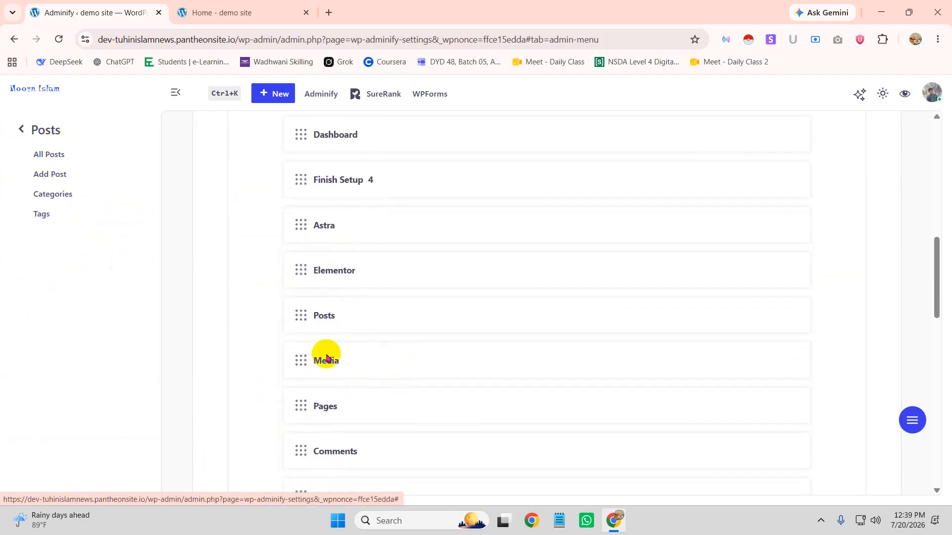
{"action": "left_click", "coordinate": [342, 321]}
{"action": "scroll", "coordinate": [366, 342], "scroll_direction": "down", "scroll_amount": 2}
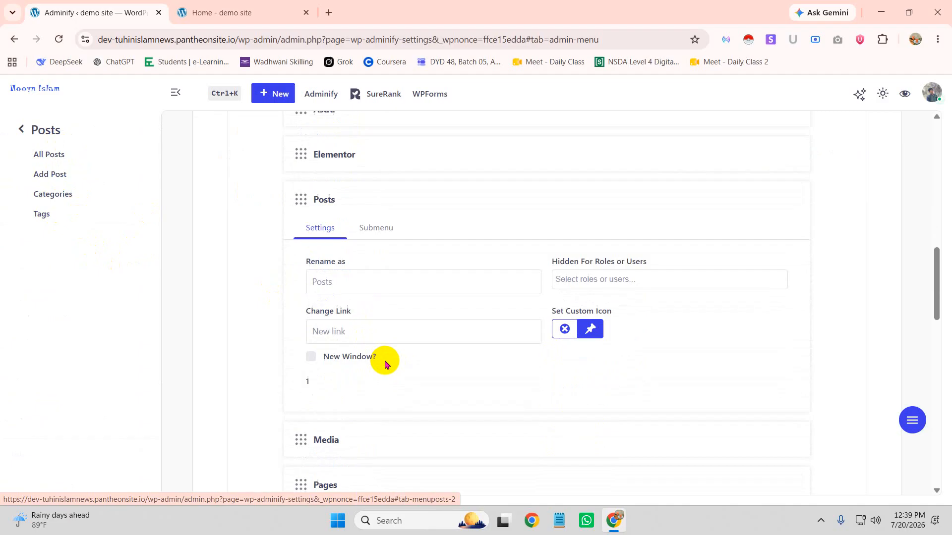
{"action": "left_click", "coordinate": [373, 224]}
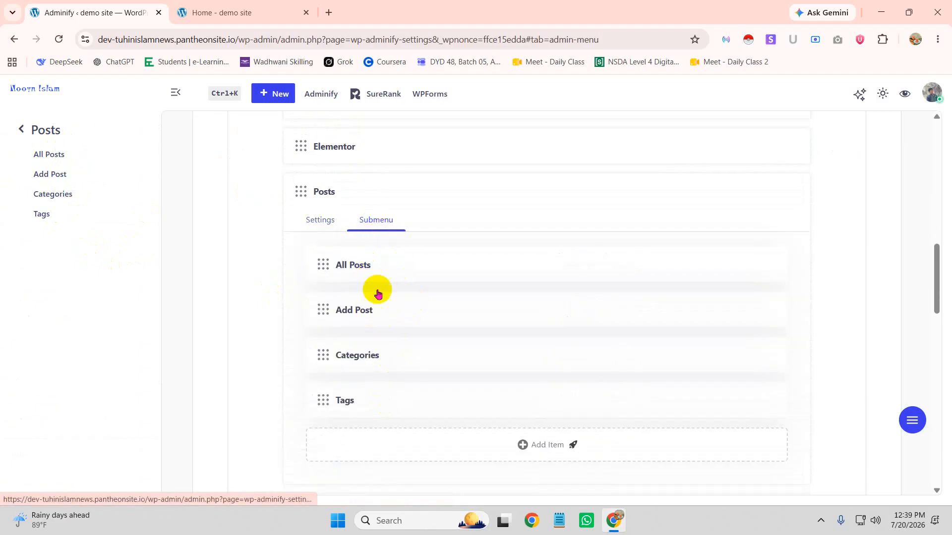
{"action": "scroll", "coordinate": [446, 367], "scroll_direction": "down", "scroll_amount": 1}
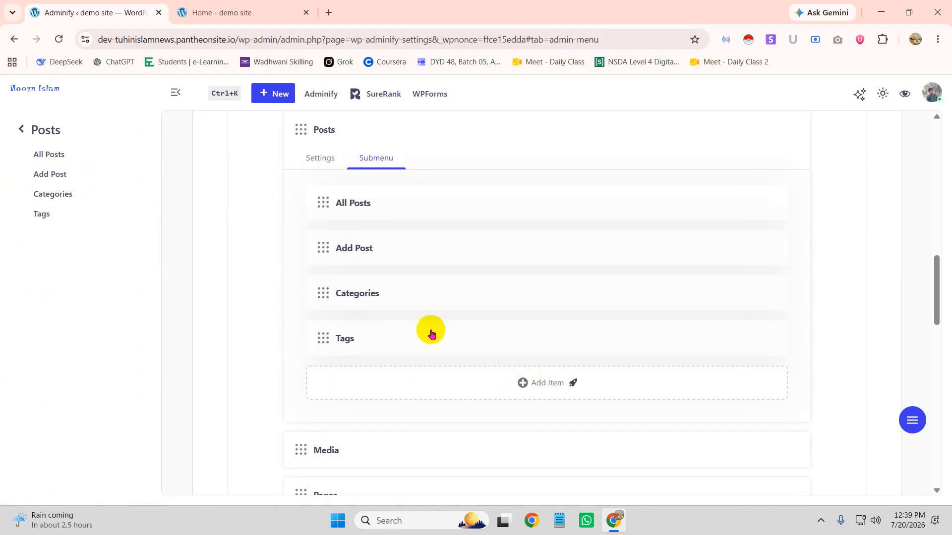
{"action": "scroll", "coordinate": [446, 342], "scroll_direction": "up", "scroll_amount": 5}
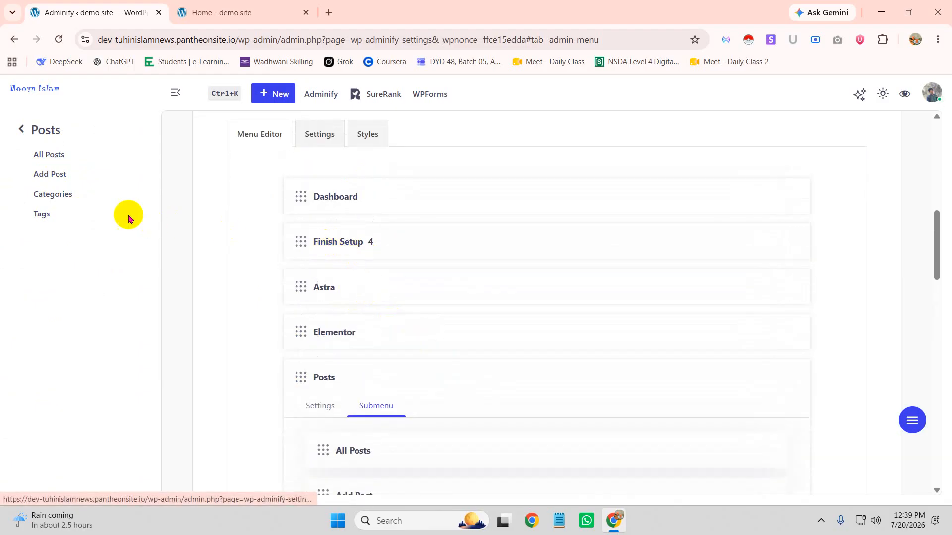
{"action": "left_click", "coordinate": [21, 131]}
Expand the Dashboard entry and enter 'ড্যাশবোর্ড' as its new name
{"action": "left_click", "coordinate": [331, 199]}
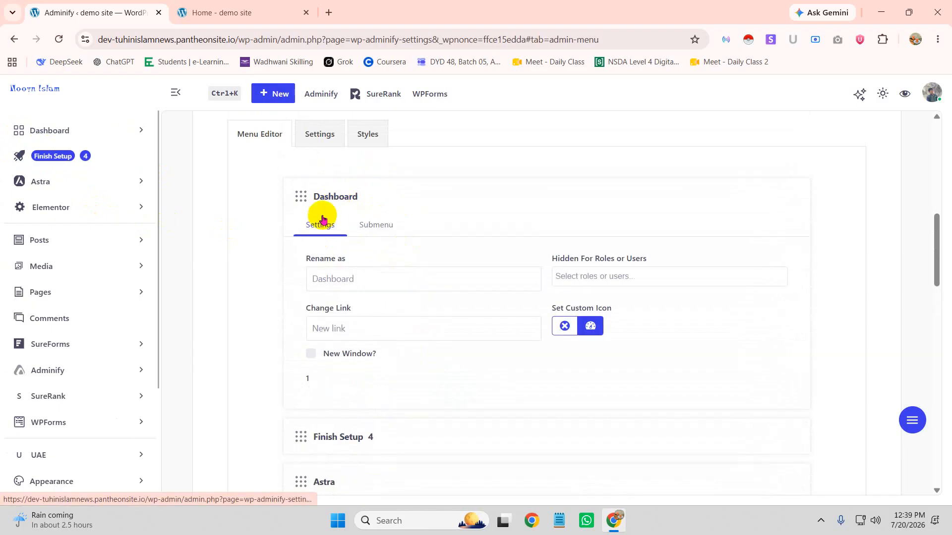
{"action": "left_click", "coordinate": [367, 281]}
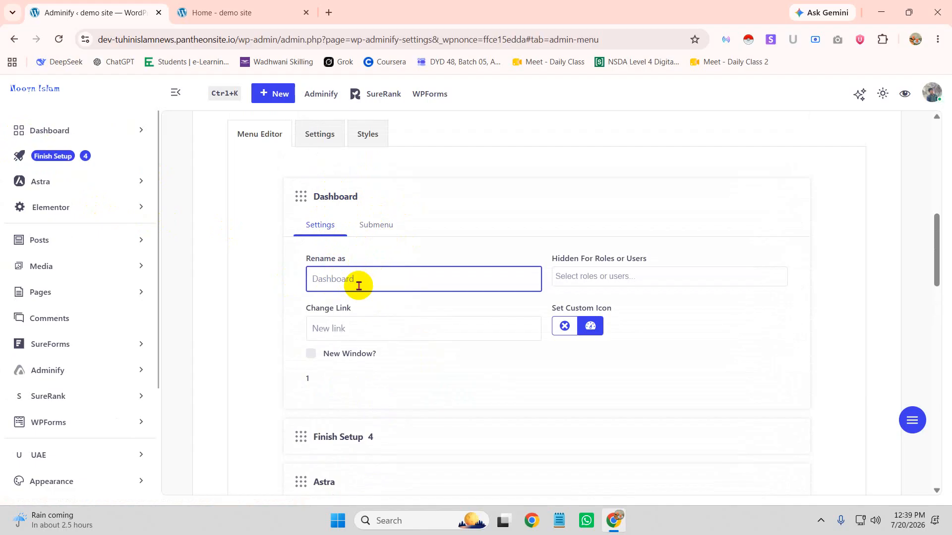
{"action": "type", "text": "D"}
{"action": "type", "text": "sh"}
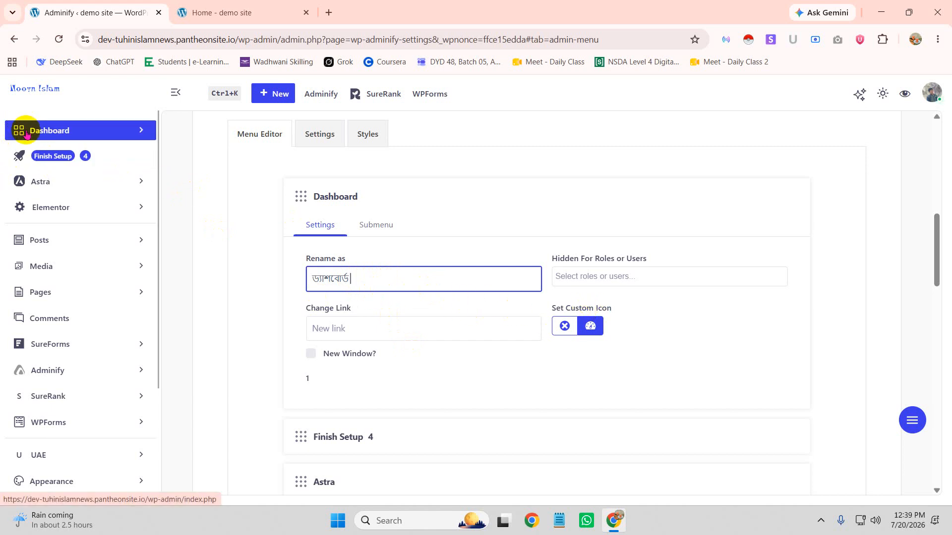
Give the Dashboard entry a new icon from the Icon Library
{"action": "left_click", "coordinate": [590, 328]}
{"action": "scroll", "coordinate": [664, 327], "scroll_direction": "down", "scroll_amount": 3}
{"action": "scroll", "coordinate": [654, 325], "scroll_direction": "down", "scroll_amount": 5}
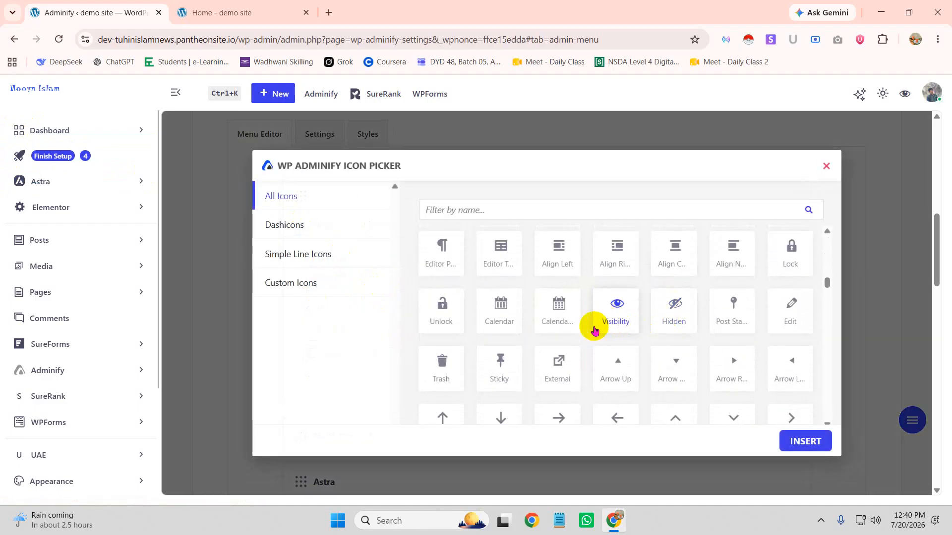
{"action": "scroll", "coordinate": [563, 337], "scroll_direction": "down", "scroll_amount": 8}
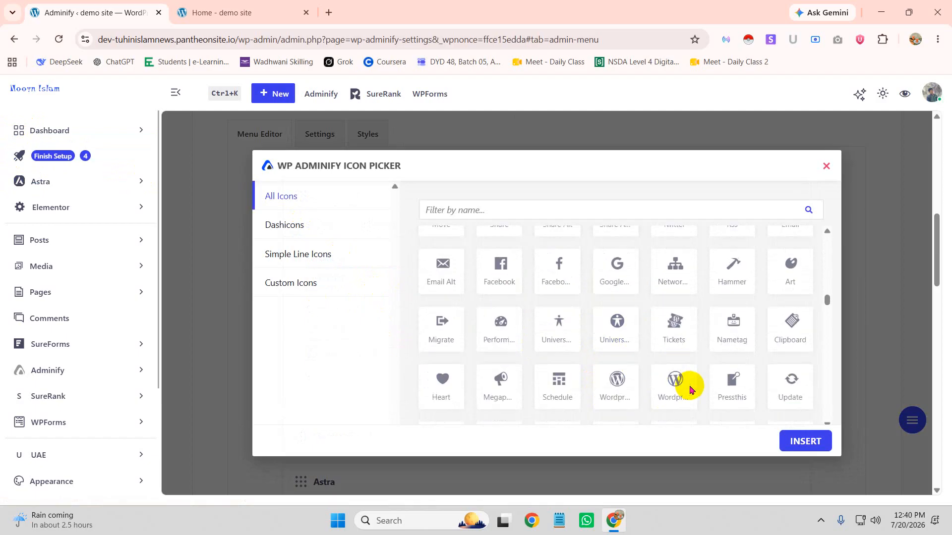
{"action": "left_click", "coordinate": [674, 337]}
{"action": "left_click", "coordinate": [804, 441]}
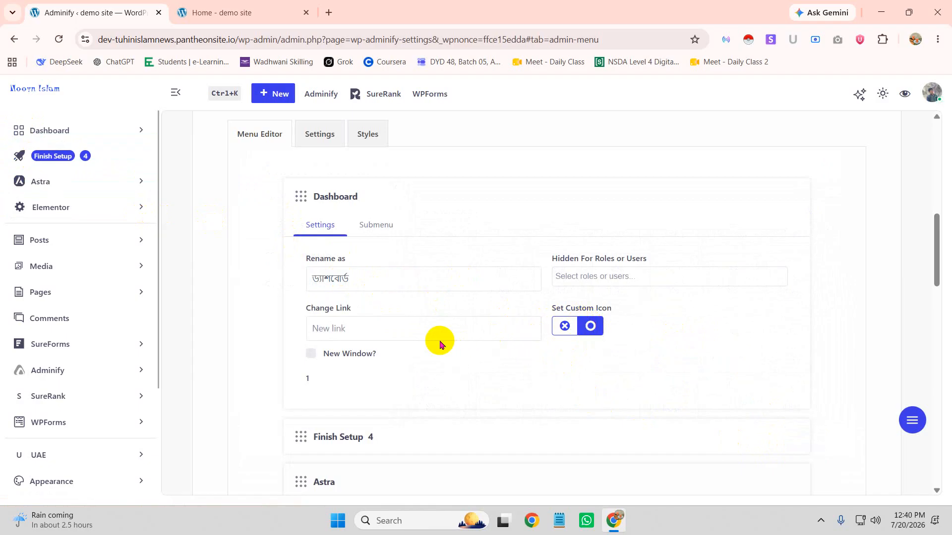
{"action": "left_click", "coordinate": [420, 332]}
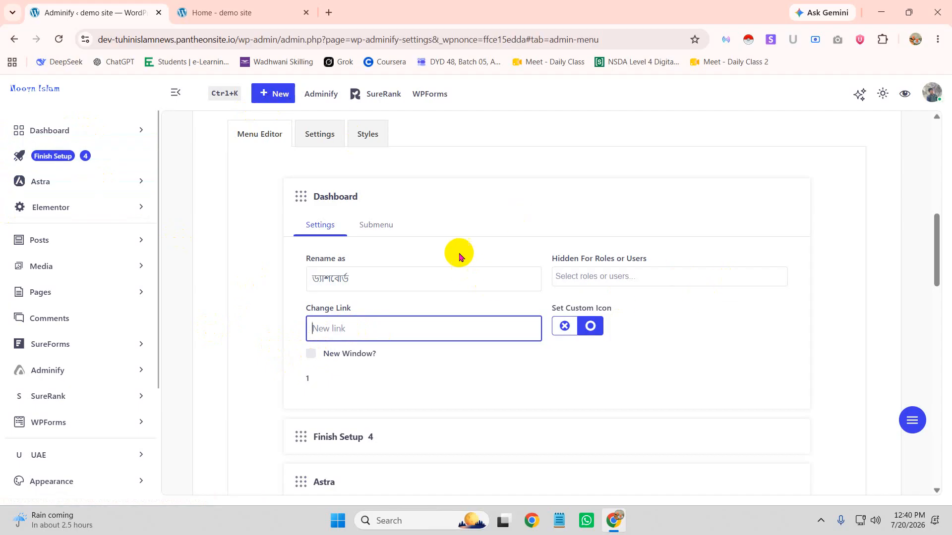
{"action": "left_click", "coordinate": [466, 223]}
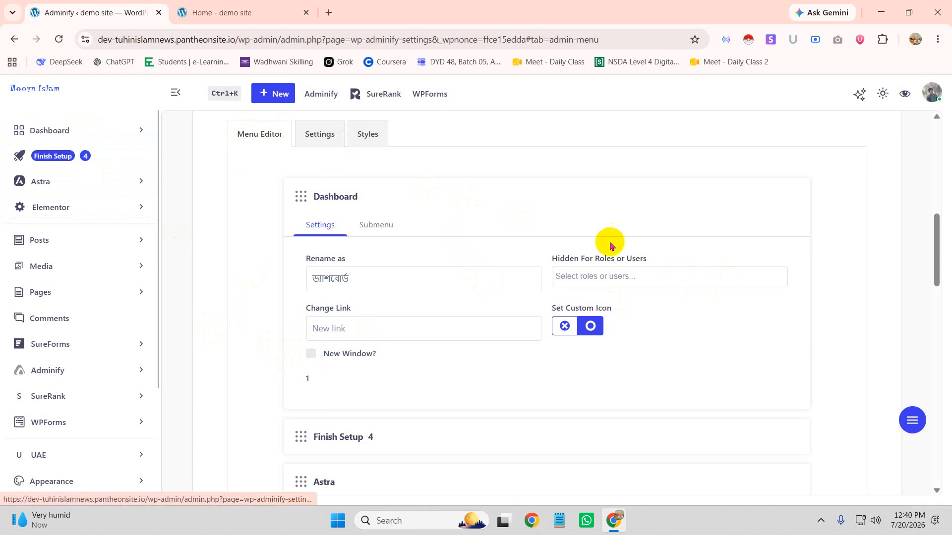
{"action": "left_click", "coordinate": [621, 277]}
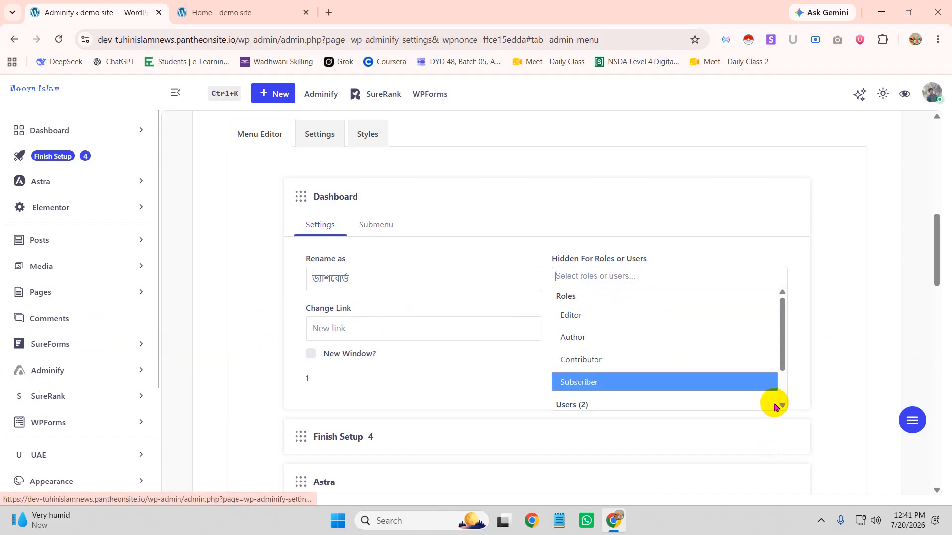
{"action": "left_click_drag", "start_coordinate": [783, 364], "coordinate": [784, 403]}
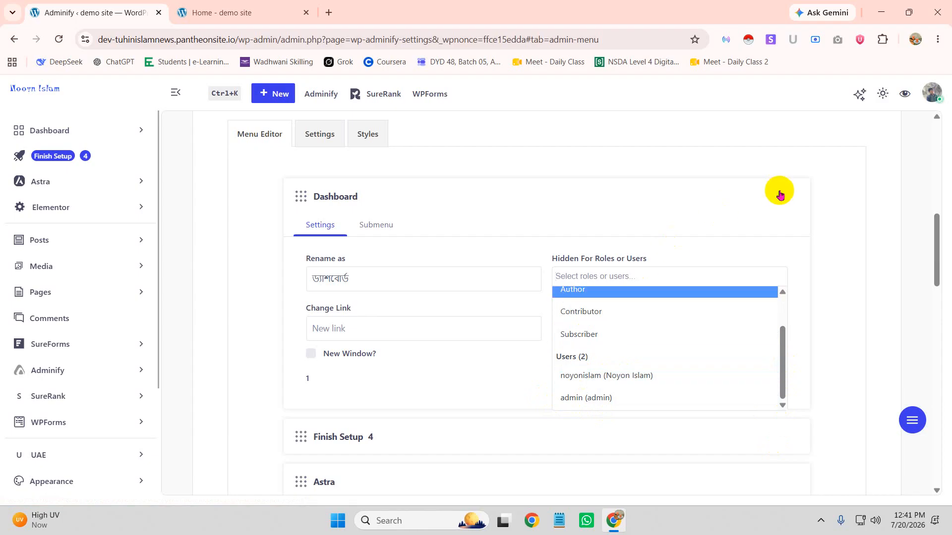
{"action": "left_click", "coordinate": [763, 168]}
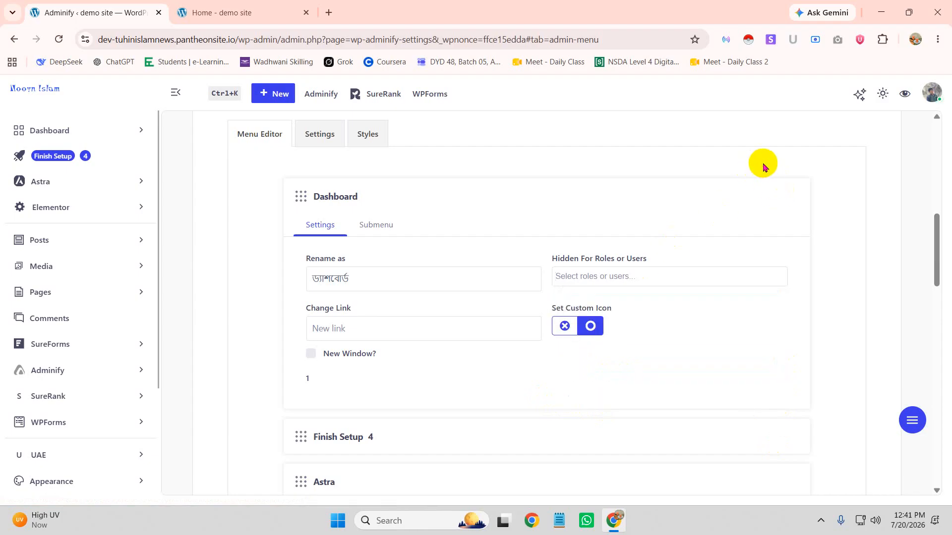
{"action": "scroll", "coordinate": [873, 276], "scroll_direction": "up", "scroll_amount": 7}
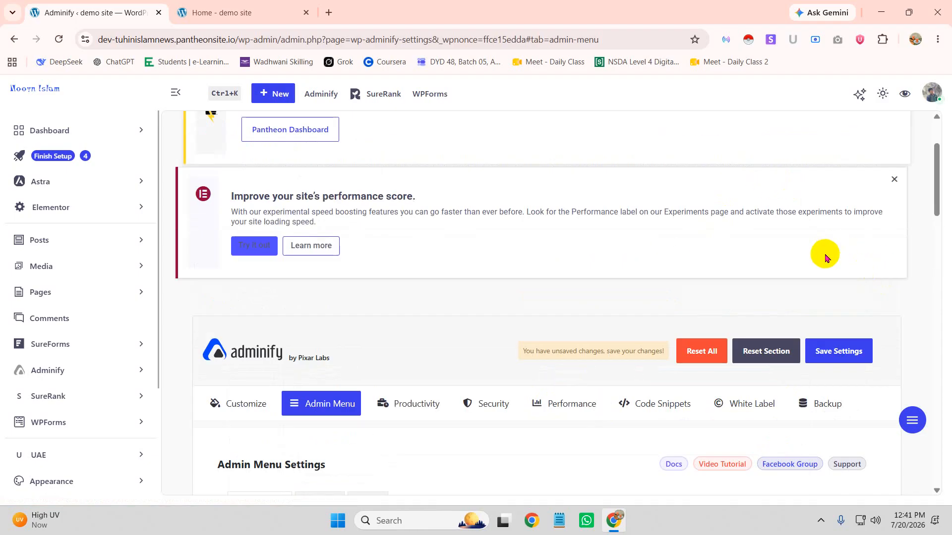
Save the admin menu settings and briefly check the site's front page
{"action": "left_click", "coordinate": [842, 353]}
{"action": "scroll", "coordinate": [752, 327], "scroll_direction": "down", "scroll_amount": 12}
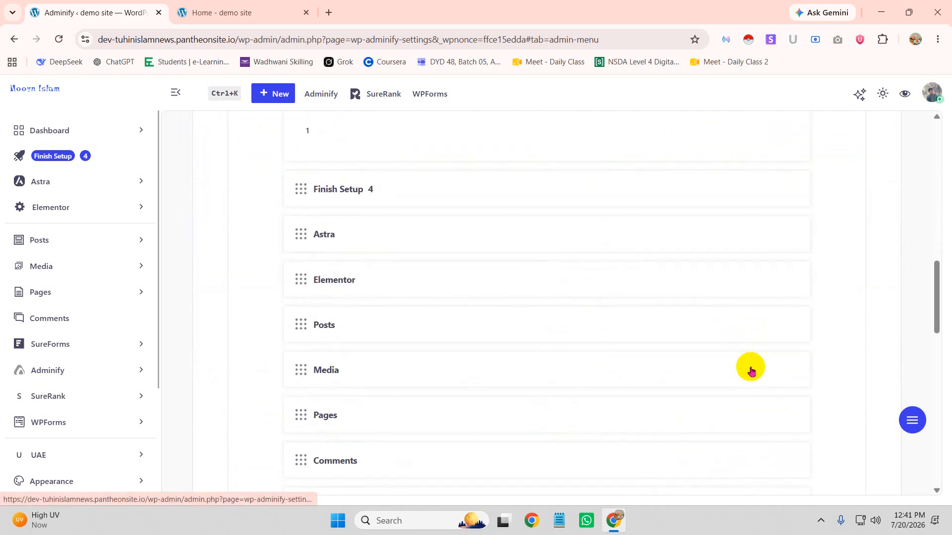
{"action": "left_click", "coordinate": [208, 11]}
{"action": "left_click", "coordinate": [122, 8]}
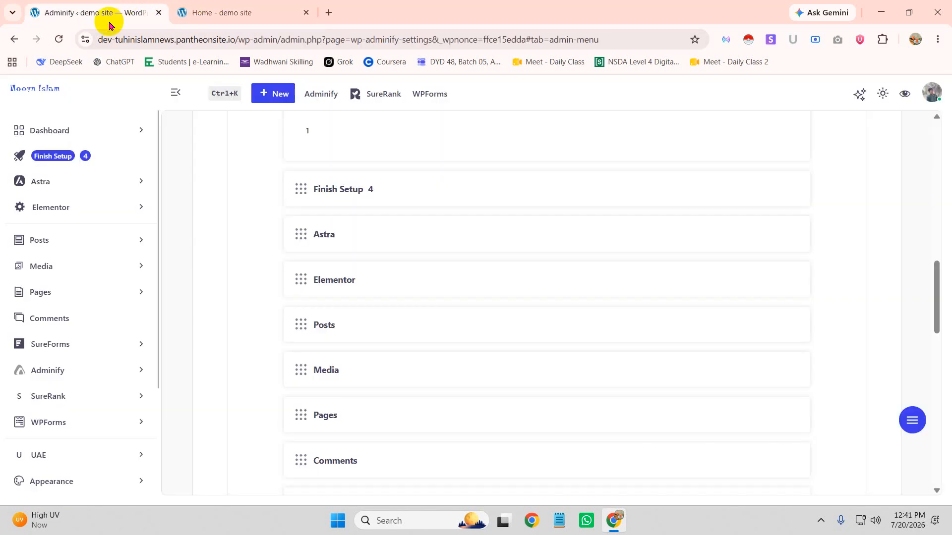
{"action": "left_click", "coordinate": [53, 155]}
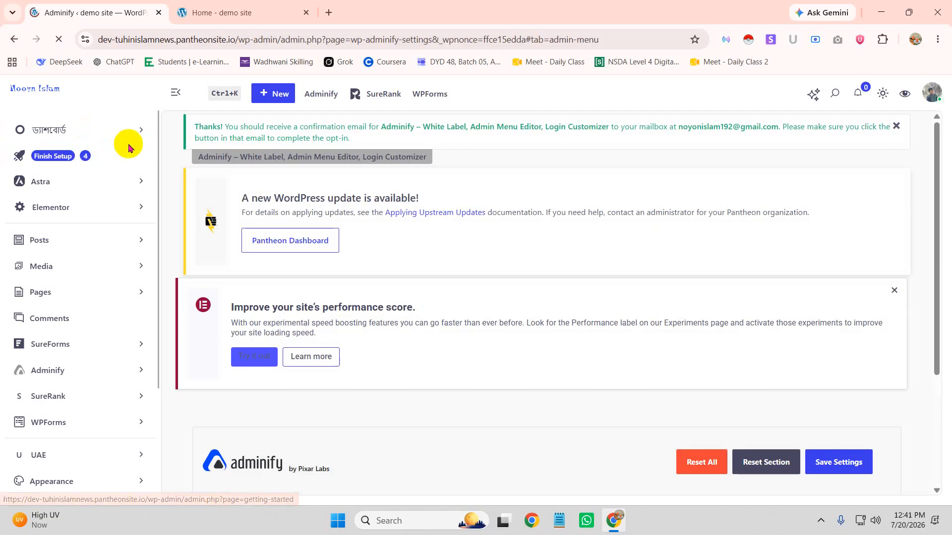
Open Users > Add User and start on the username field
{"action": "scroll", "coordinate": [94, 418], "scroll_direction": "down", "scroll_amount": 3}
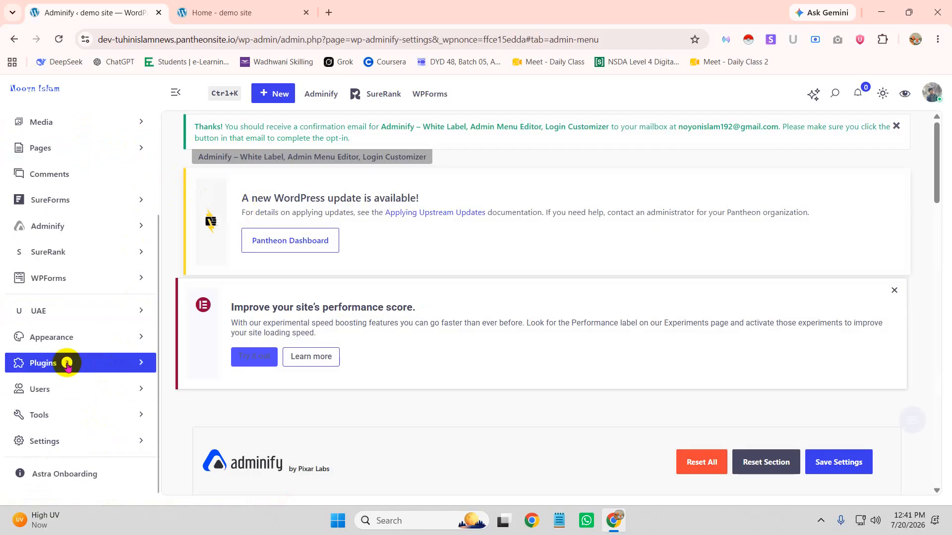
{"action": "left_click", "coordinate": [140, 389]}
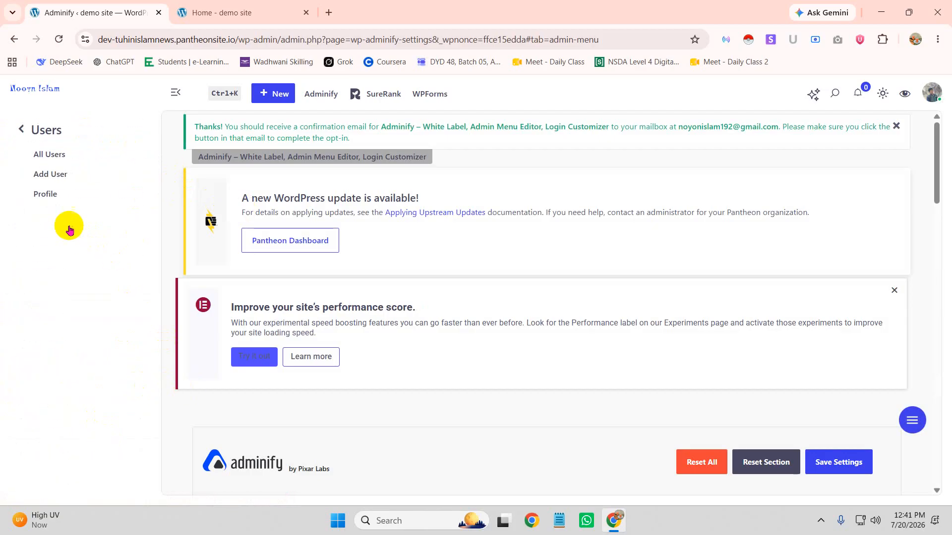
{"action": "left_click", "coordinate": [55, 175]}
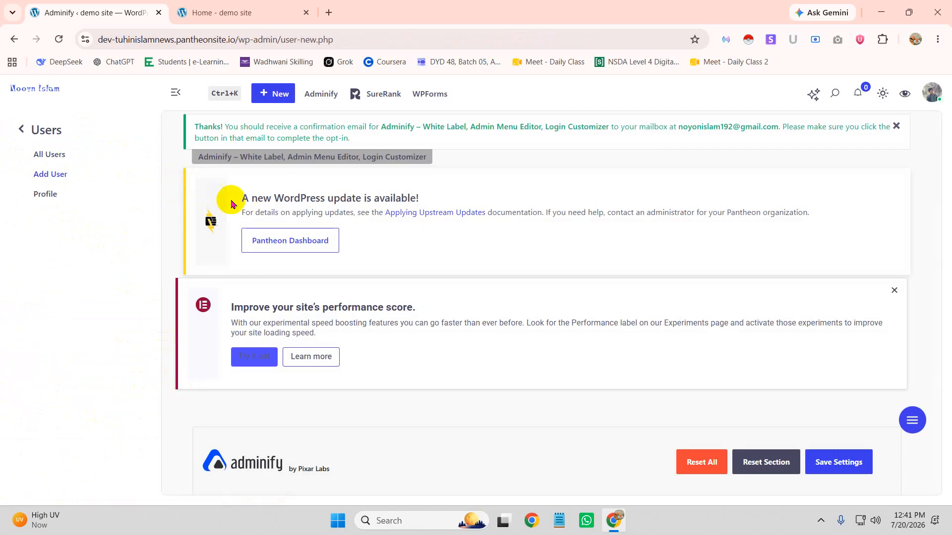
{"action": "scroll", "coordinate": [447, 265], "scroll_direction": "down", "scroll_amount": 9}
{"action": "left_click", "coordinate": [407, 240]}
{"action": "scroll", "coordinate": [442, 273], "scroll_direction": "down", "scroll_amount": 1}
{"action": "scroll", "coordinate": [436, 273], "scroll_direction": "up", "scroll_amount": 5}
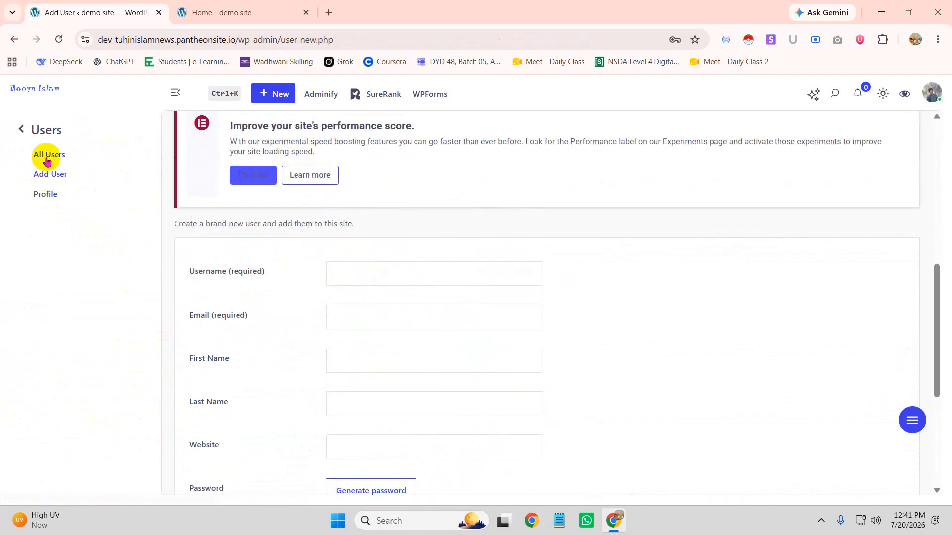
Go to Users > All Users, abandoning the unfinished Add User form
{"action": "left_click", "coordinate": [48, 162]}
{"action": "left_click", "coordinate": [528, 117]}
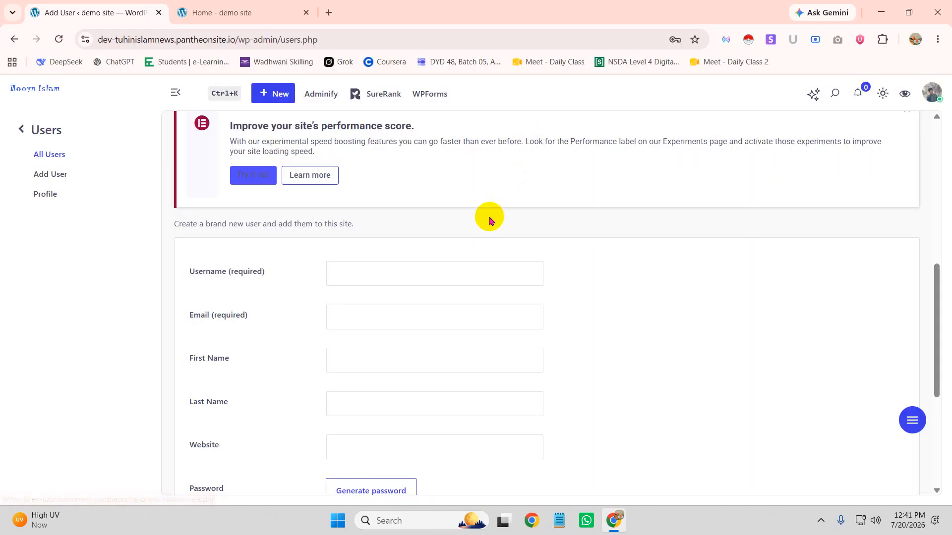
{"action": "scroll", "coordinate": [446, 292], "scroll_direction": "down", "scroll_amount": 9}
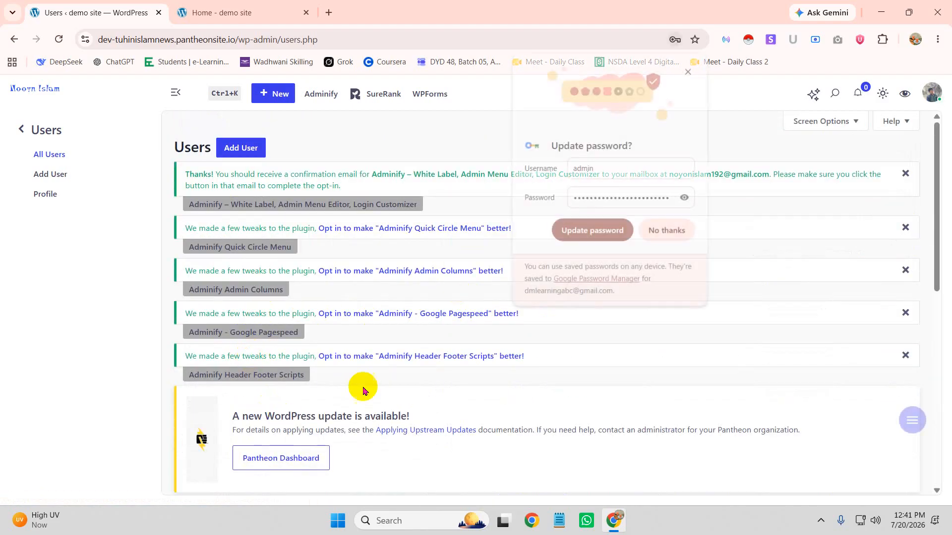
{"action": "scroll", "coordinate": [318, 392], "scroll_direction": "down", "scroll_amount": 10}
{"action": "left_click", "coordinate": [670, 230]}
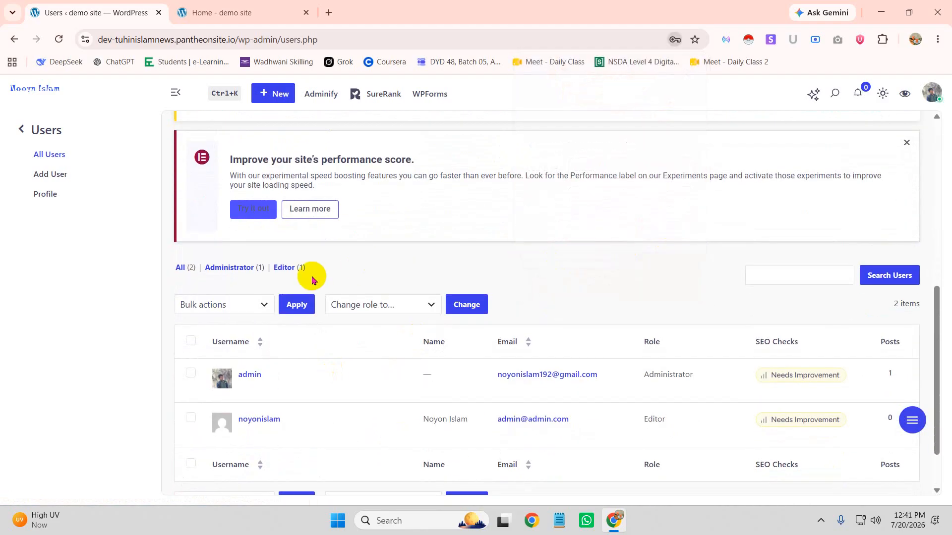
{"action": "scroll", "coordinate": [312, 280], "scroll_direction": "down", "scroll_amount": 1}
{"action": "mouse_move", "coordinate": [245, 365]}
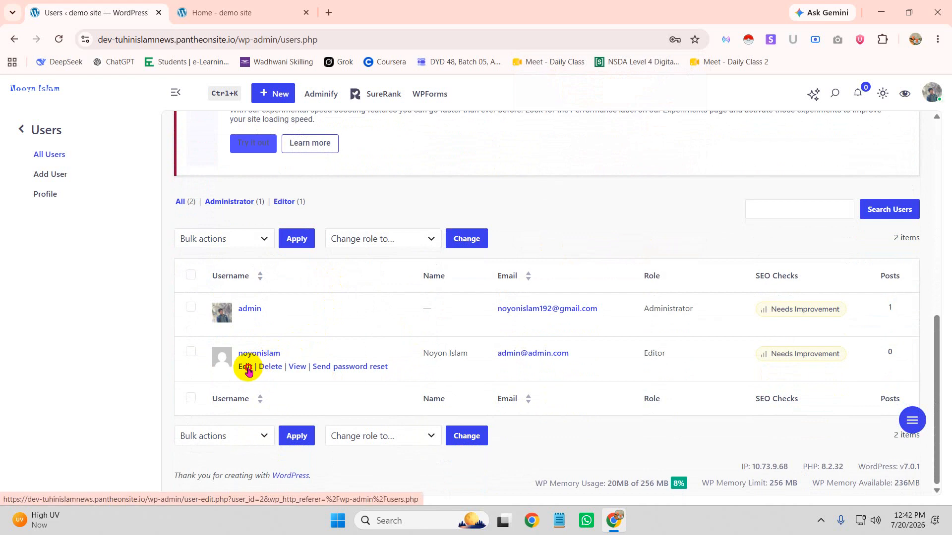
Change the second user's role to Administrator
{"action": "left_click", "coordinate": [246, 367]}
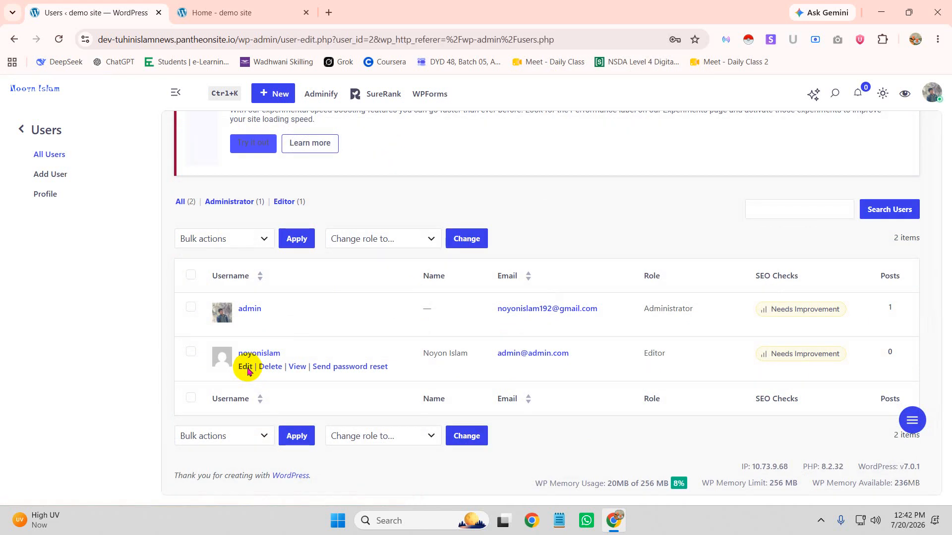
{"action": "scroll", "coordinate": [550, 335], "scroll_direction": "down", "scroll_amount": 15}
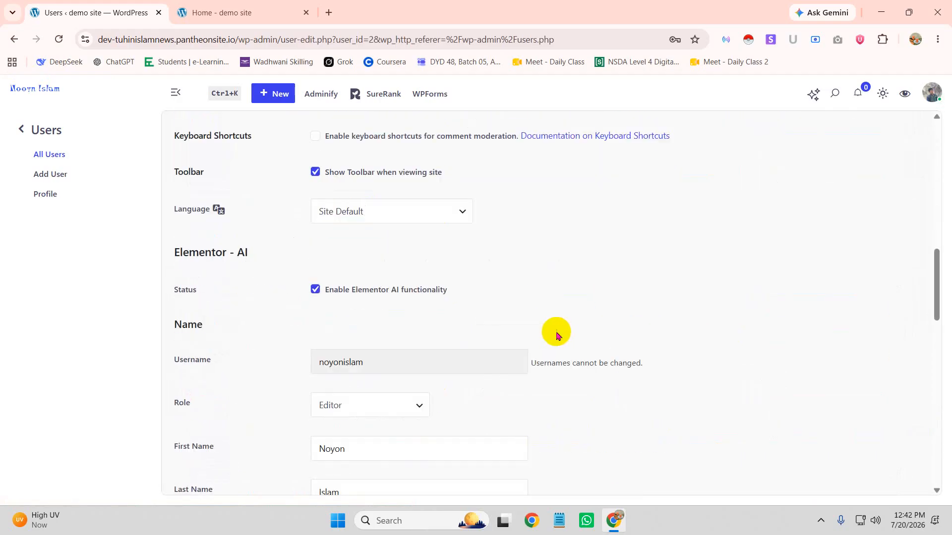
{"action": "left_click", "coordinate": [393, 283]}
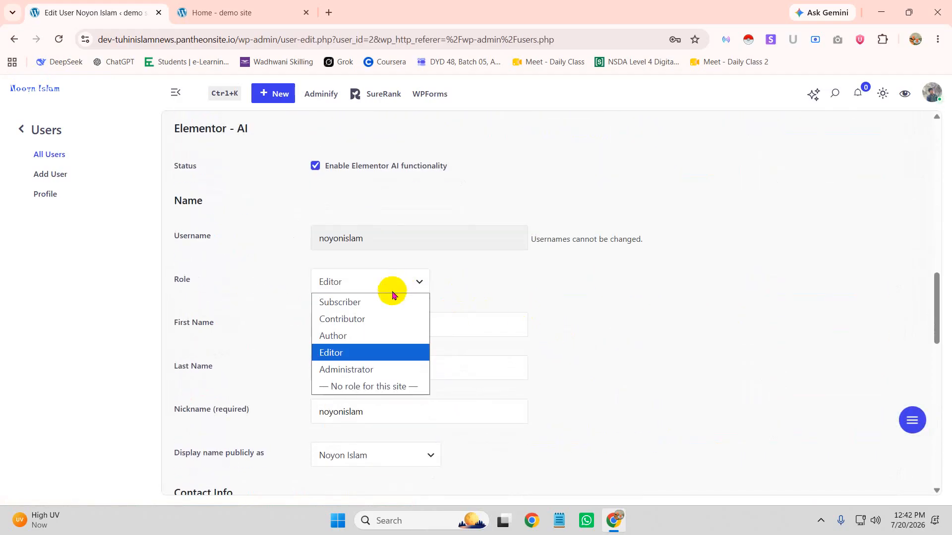
{"action": "left_click", "coordinate": [345, 371]}
{"action": "scroll", "coordinate": [467, 304], "scroll_direction": "up", "scroll_amount": 3}
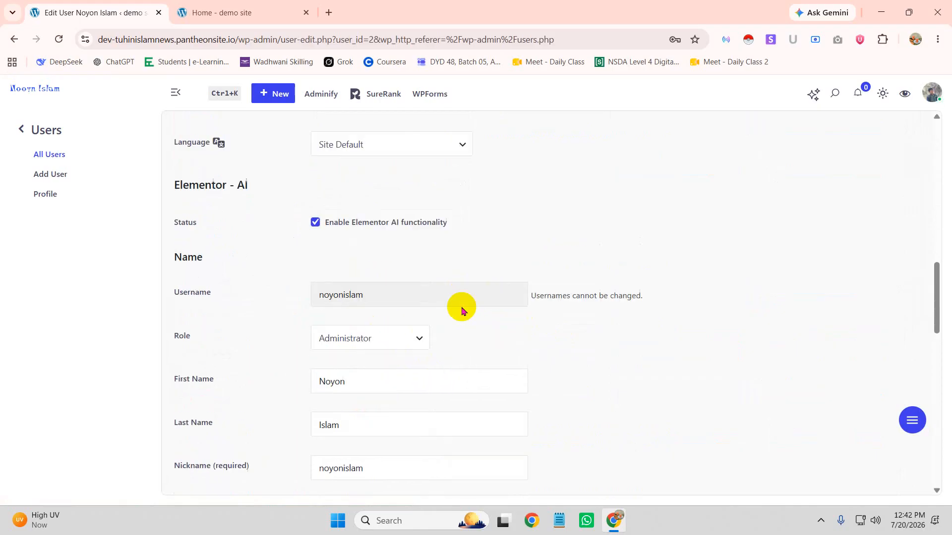
{"action": "scroll", "coordinate": [418, 258], "scroll_direction": "up", "scroll_amount": 5}
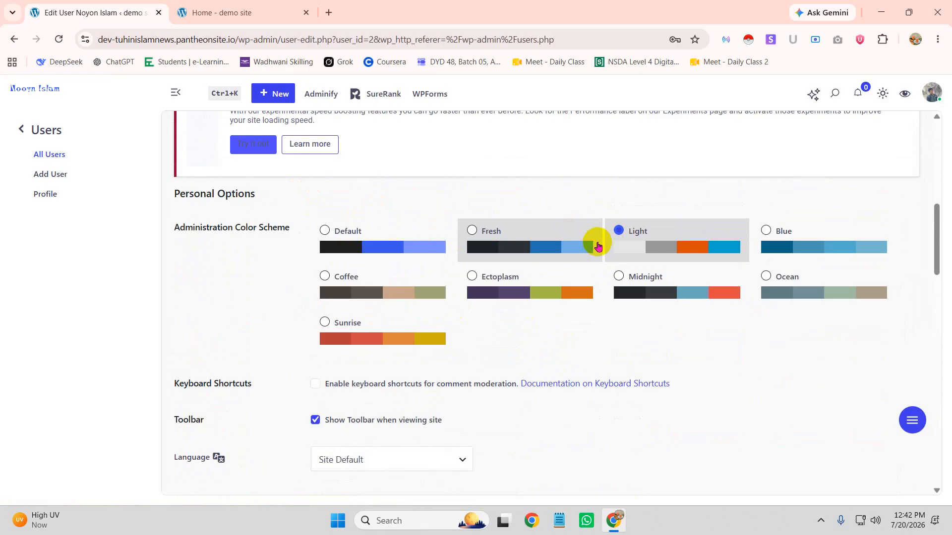
Select the Ectoplasm admin colour scheme for this user
{"action": "left_click", "coordinate": [471, 276]}
{"action": "scroll", "coordinate": [474, 297], "scroll_direction": "down", "scroll_amount": 20}
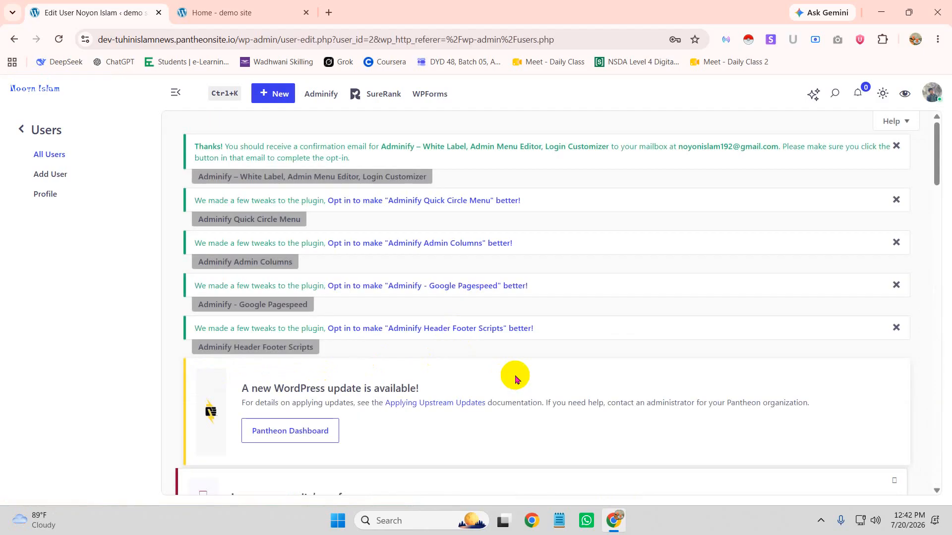
{"action": "scroll", "coordinate": [518, 372], "scroll_direction": "down", "scroll_amount": 10}
{"action": "scroll", "coordinate": [530, 347], "scroll_direction": "down", "scroll_amount": 14}
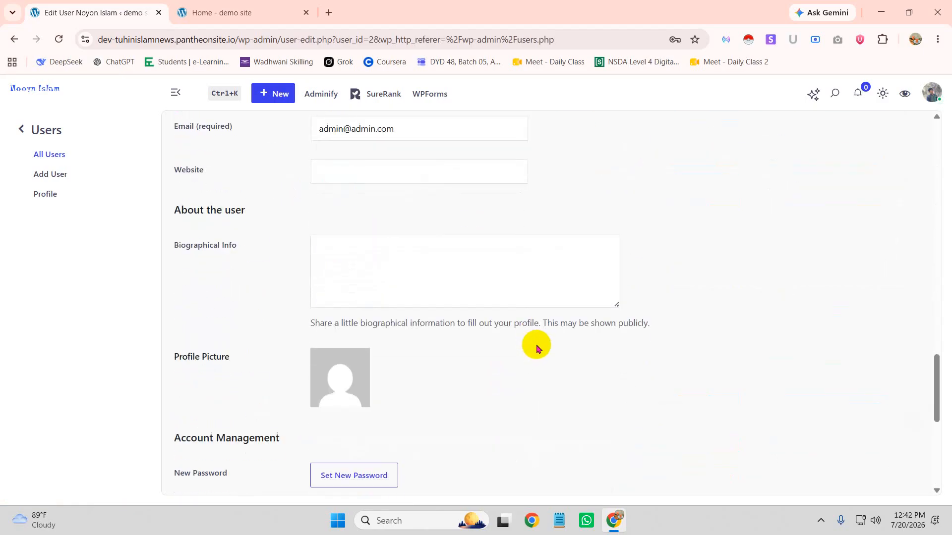
{"action": "scroll", "coordinate": [535, 342], "scroll_direction": "up", "scroll_amount": 10}
{"action": "scroll", "coordinate": [388, 309], "scroll_direction": "up", "scroll_amount": 7}
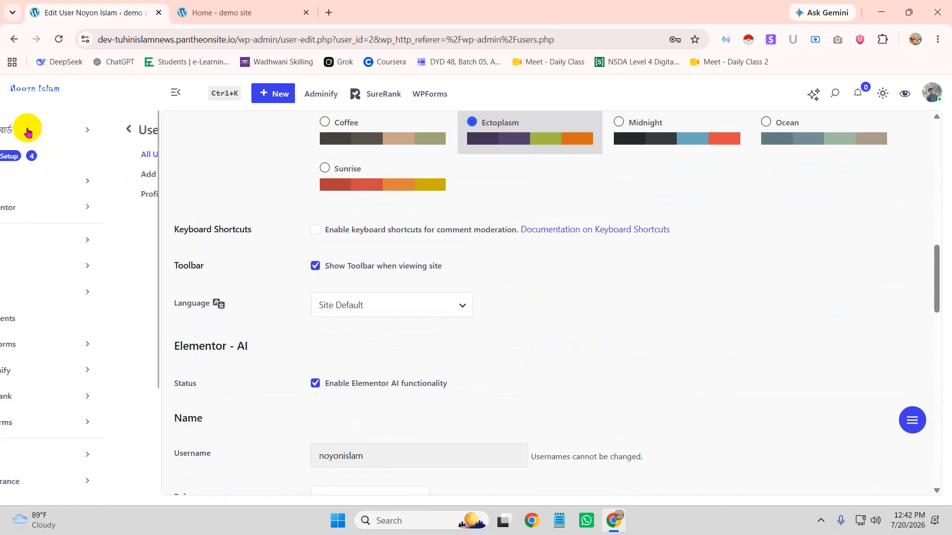
Return to Users > All Users to see the updated roles
{"action": "left_click", "coordinate": [22, 130]}
{"action": "scroll", "coordinate": [94, 436], "scroll_direction": "down", "scroll_amount": 3}
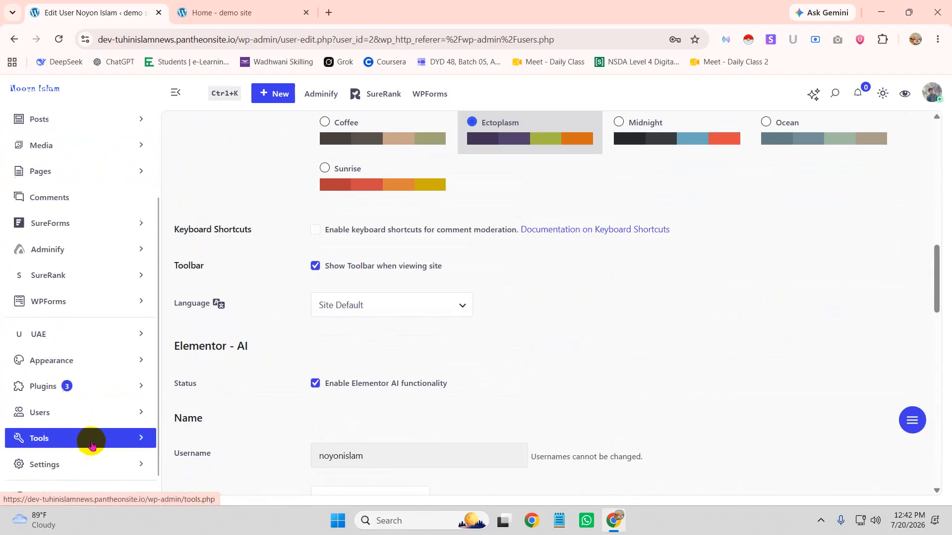
{"action": "left_click", "coordinate": [99, 418]}
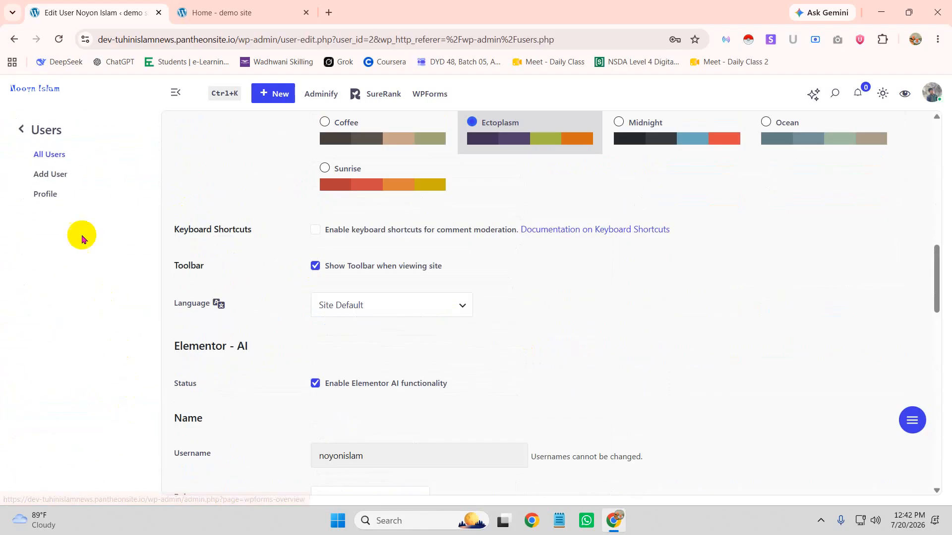
{"action": "left_click", "coordinate": [58, 154]}
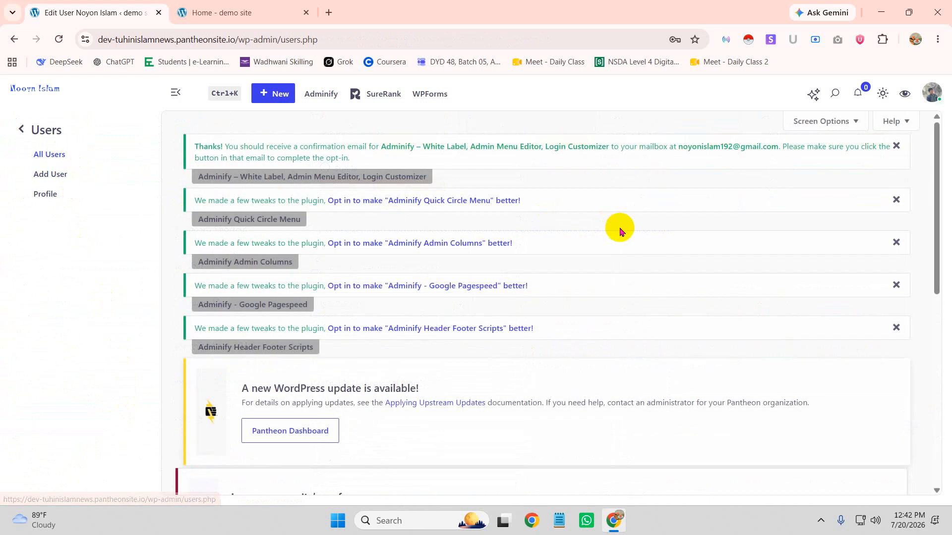
{"action": "scroll", "coordinate": [612, 248], "scroll_direction": "down", "scroll_amount": 10}
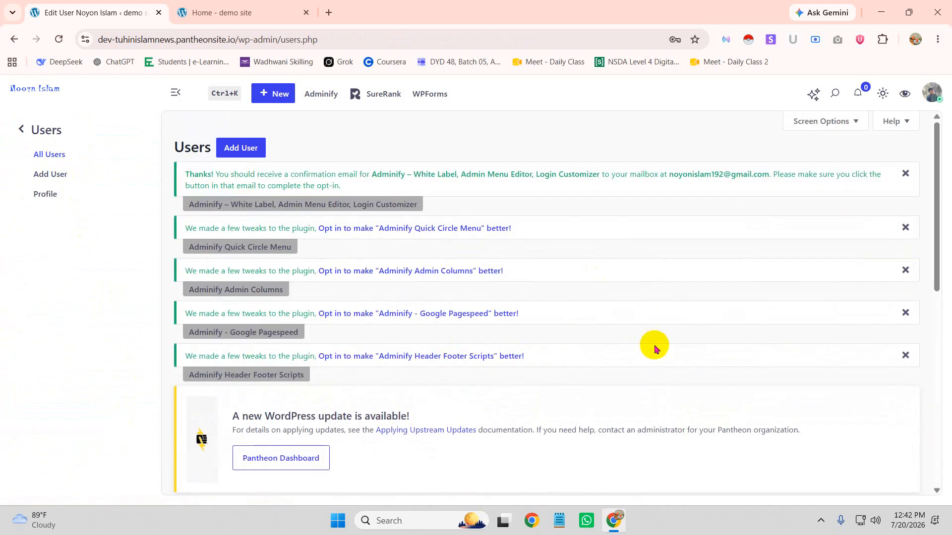
{"action": "scroll", "coordinate": [645, 379], "scroll_direction": "down", "scroll_amount": 8}
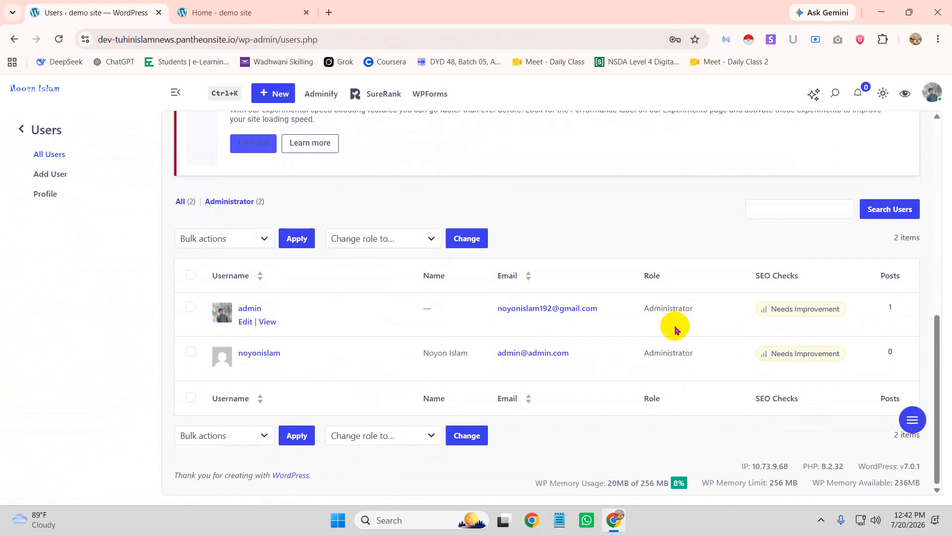
{"action": "left_click", "coordinate": [937, 39]}
Open a Chrome incognito window and load the News Portal site's /wp-admin login page past the sandbox notice
{"action": "left_click", "coordinate": [795, 108]}
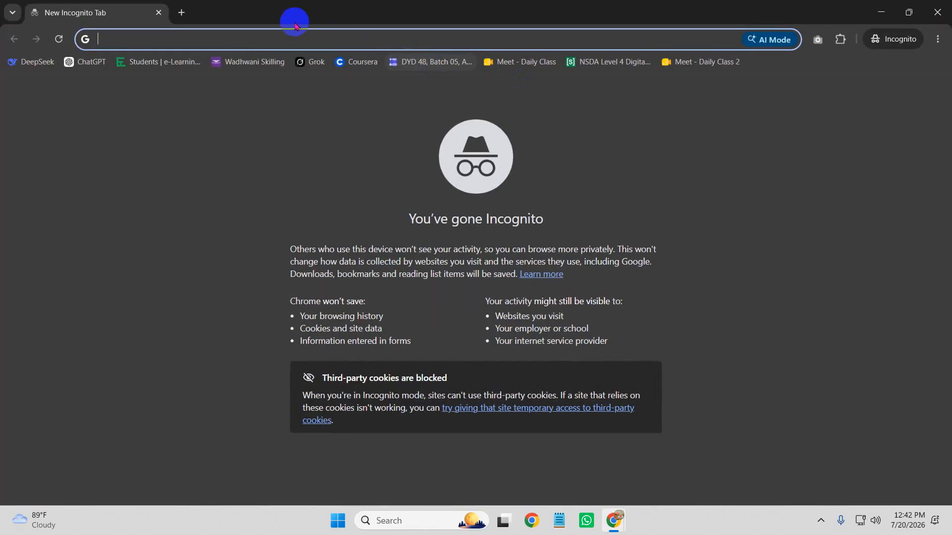
{"action": "type", "text": "de"}
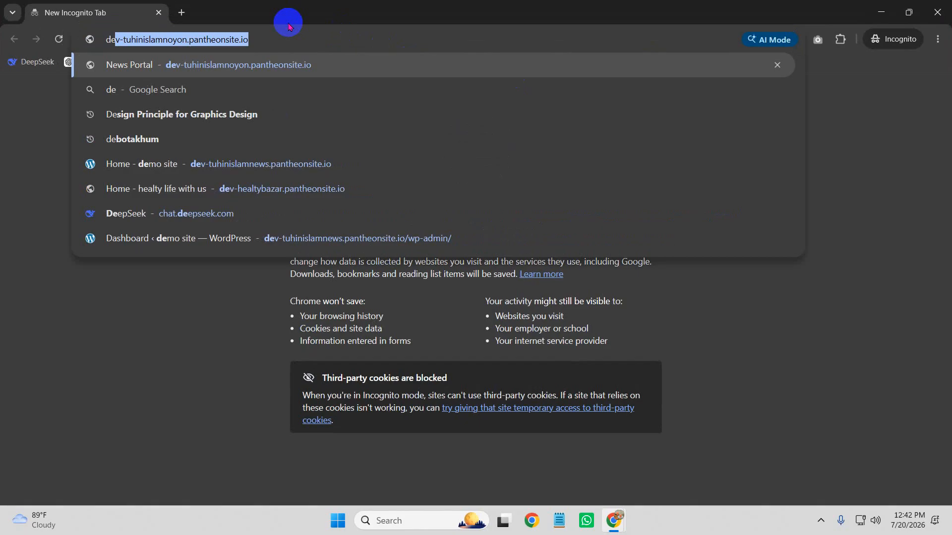
{"action": "key", "text": "End"}
{"action": "type", "text": "/wp-a"}
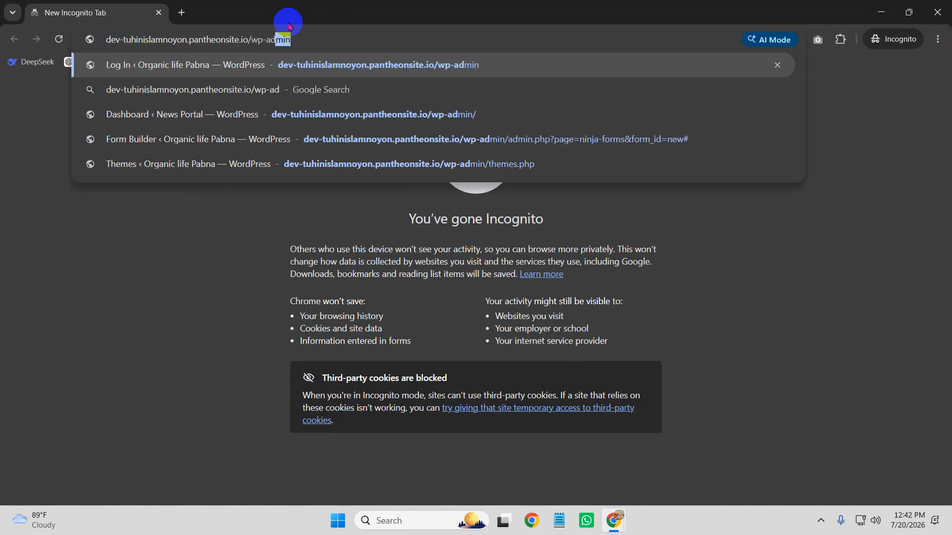
{"action": "key", "text": "Return"}
{"action": "left_click", "coordinate": [475, 392]}
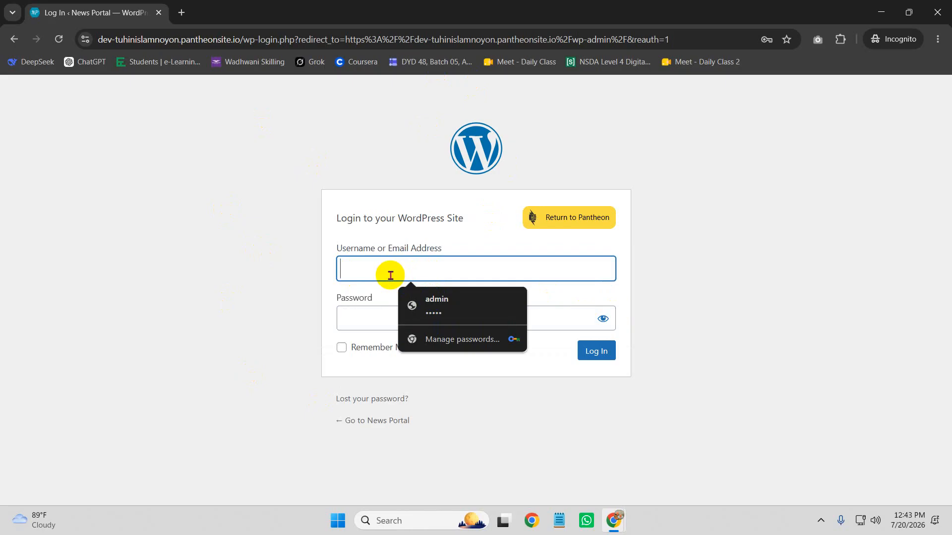
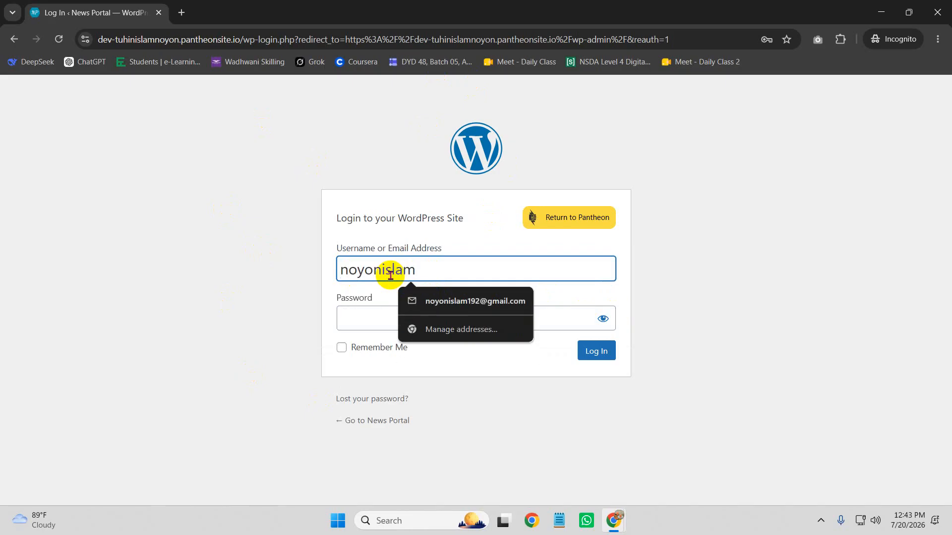
Enter the second user's username and pasted password and submit the login, which fails as unregistered
{"action": "left_click_drag", "start_coordinate": [464, 278], "coordinate": [235, 281]}
{"action": "left_click", "coordinate": [357, 320]}
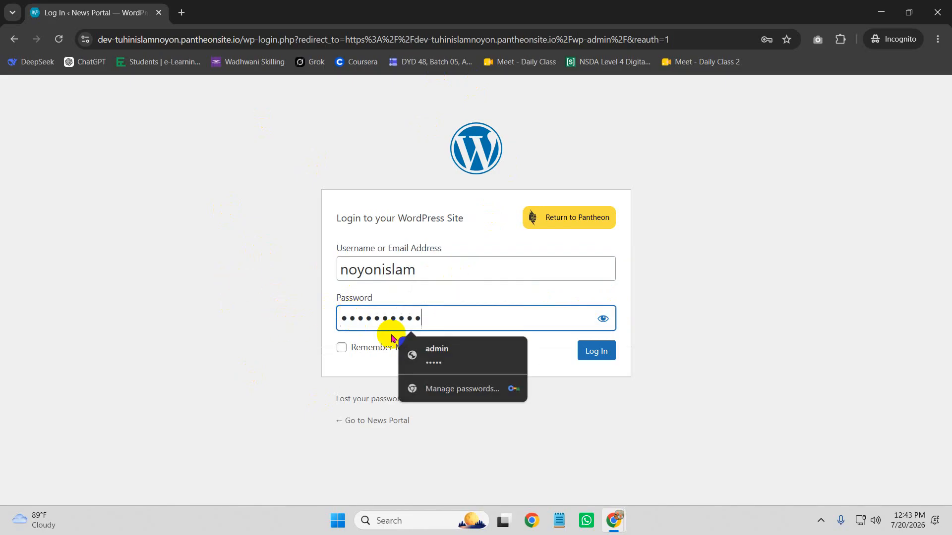
{"action": "key", "text": "ctrl+v"}
{"action": "left_click", "coordinate": [604, 352]}
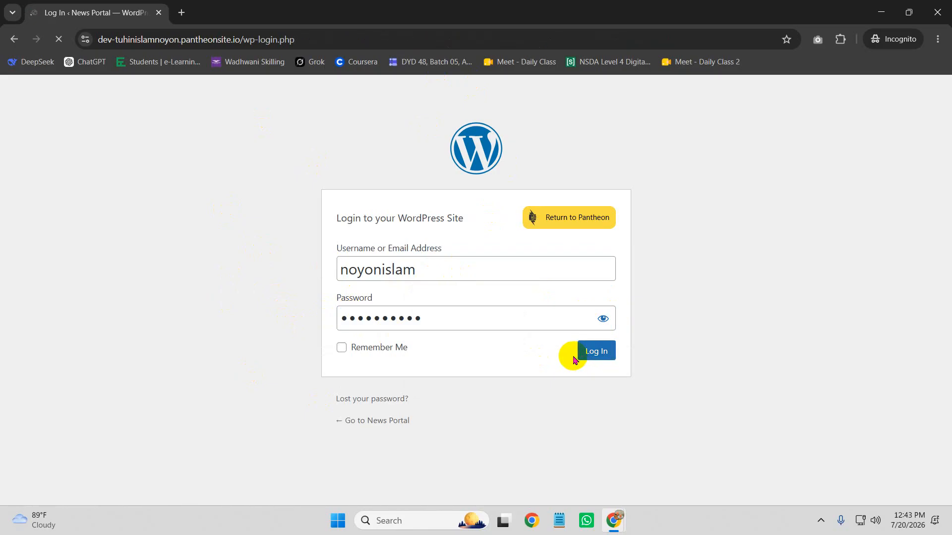
{"action": "left_click", "coordinate": [424, 319]}
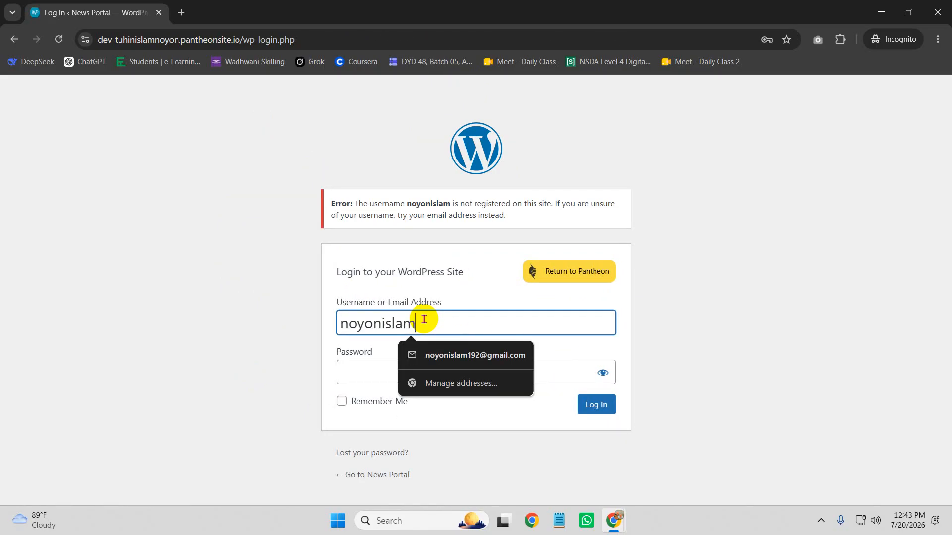
Re-enter the second user's username and password, then select the site-name part of the login address
{"action": "left_click_drag", "start_coordinate": [423, 319], "coordinate": [285, 318]}
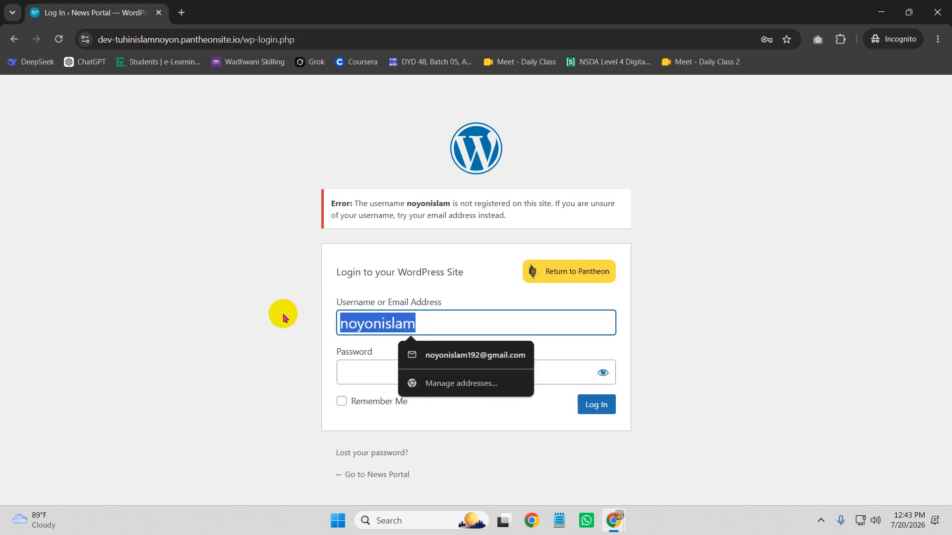
{"action": "left_click", "coordinate": [368, 375]}
{"action": "key", "text": "ctrl+v"}
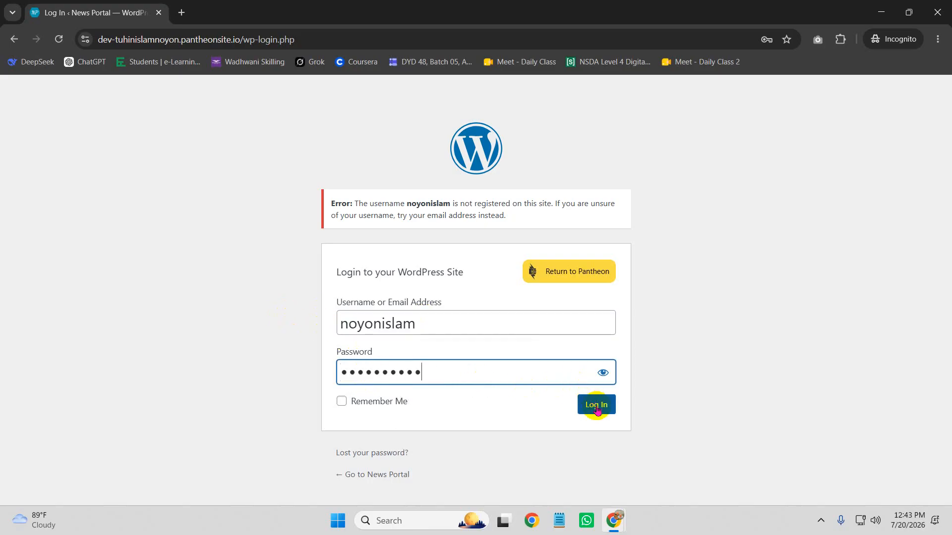
{"action": "left_click", "coordinate": [148, 42]}
{"action": "double_click", "coordinate": [148, 42]}
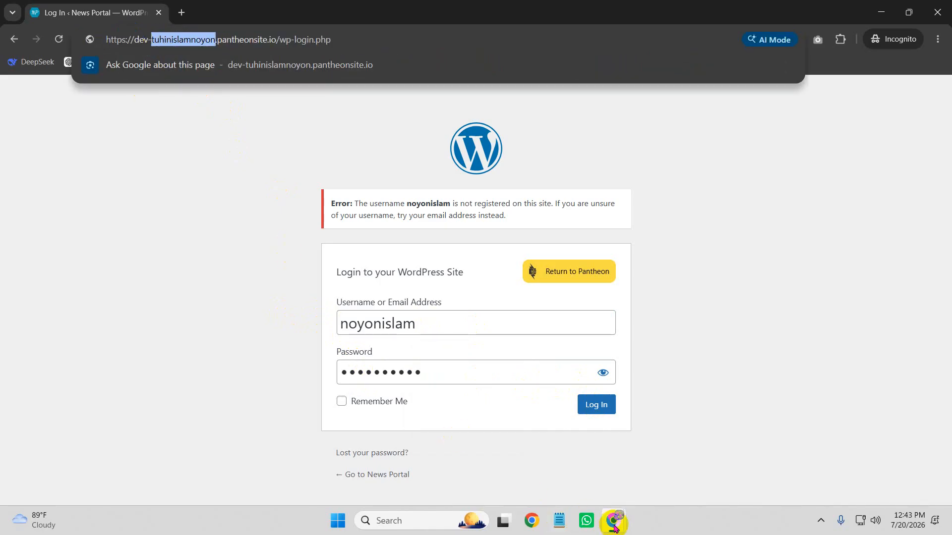
Copy the demo site's admin address from the Users window and load it in the incognito window
{"action": "mouse_move", "coordinate": [613, 528]}
{"action": "left_click", "coordinate": [557, 468]}
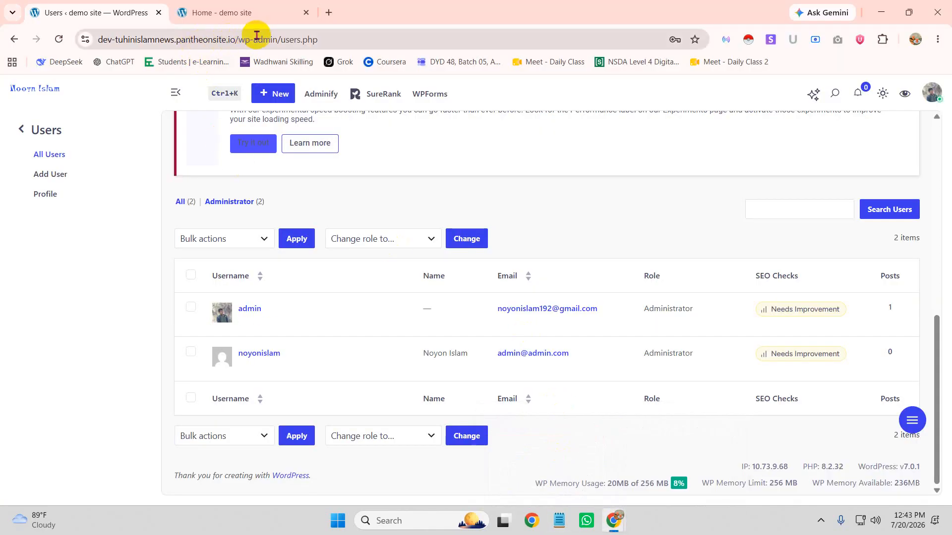
{"action": "left_click_drag", "start_coordinate": [279, 40], "coordinate": [54, 47]}
{"action": "key", "text": "ctrl+c"}
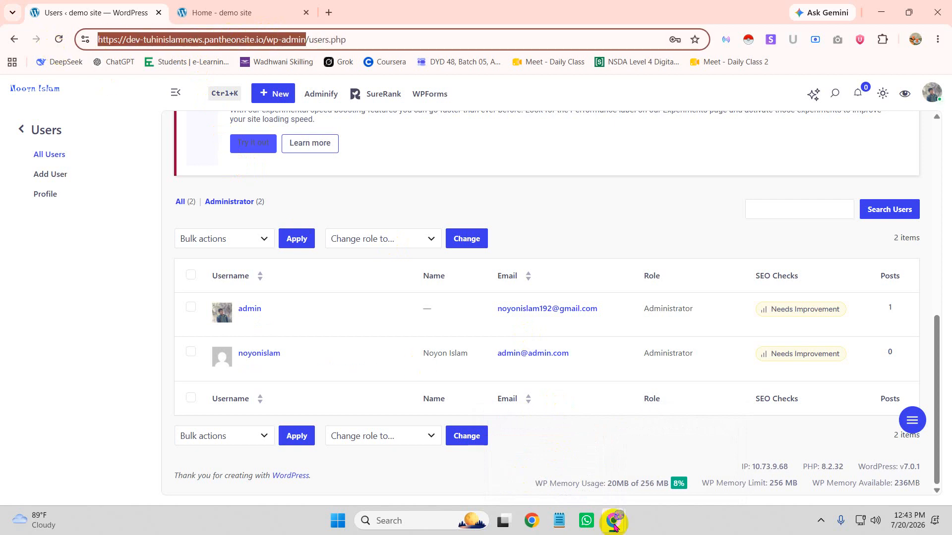
{"action": "mouse_move", "coordinate": [613, 525]}
{"action": "left_click", "coordinate": [678, 452]}
{"action": "left_click_drag", "start_coordinate": [317, 41], "coordinate": [5, 35]}
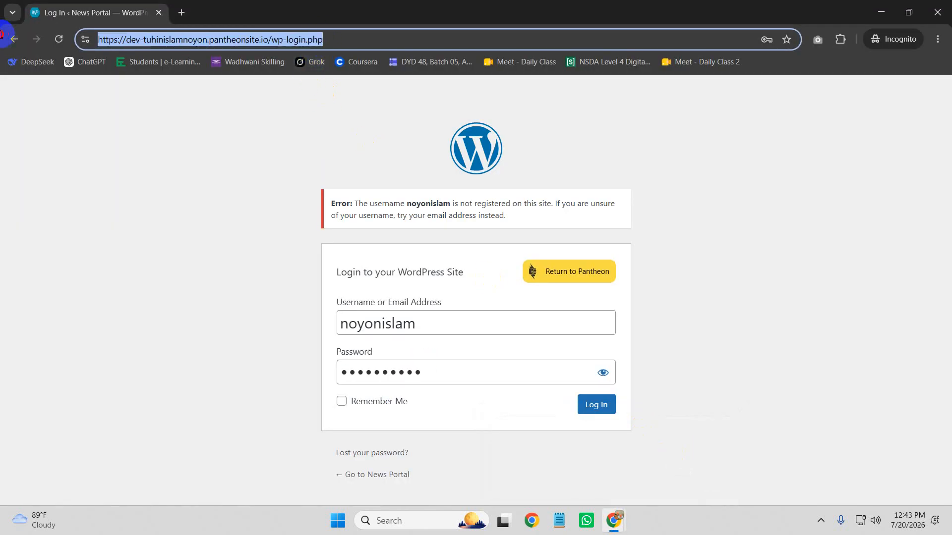
{"action": "key", "text": "ctrl+v"}
{"action": "left_click", "coordinate": [187, 73]}
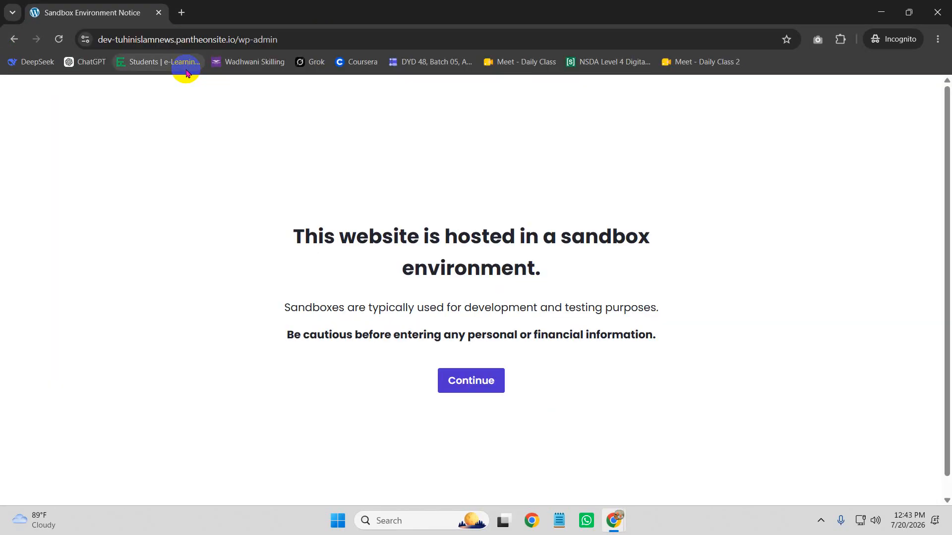
{"action": "left_click", "coordinate": [476, 380]}
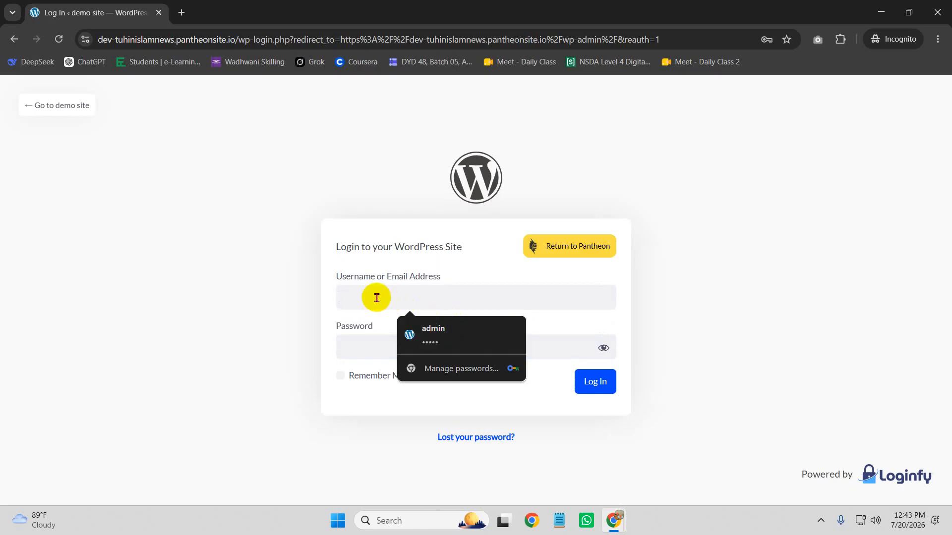
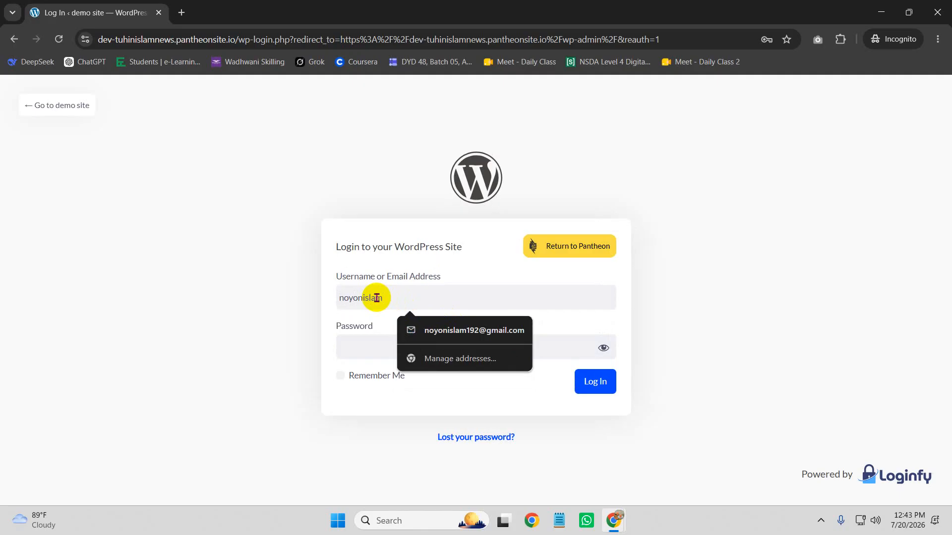
Enter the second user's username and password and sign in to the admin dashboard
{"action": "left_click_drag", "start_coordinate": [377, 297], "coordinate": [293, 301]}
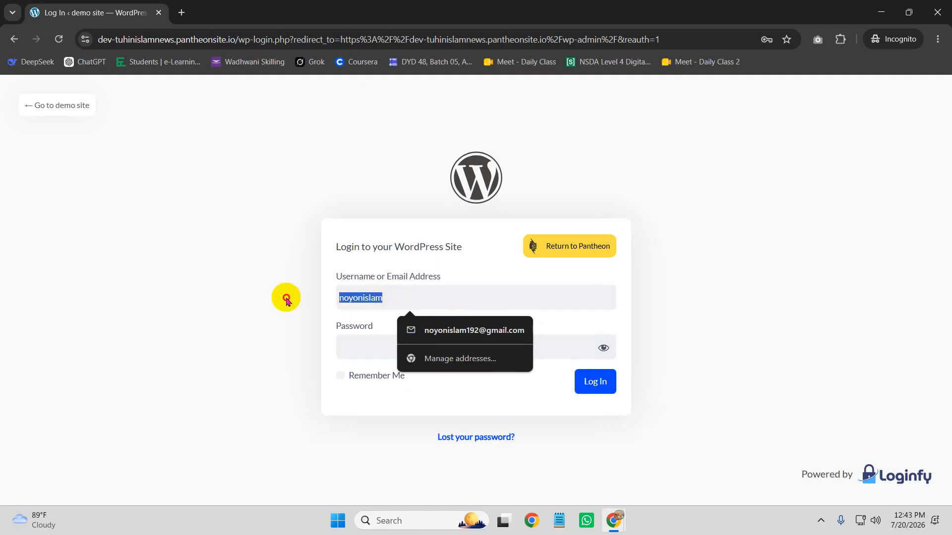
{"action": "left_click", "coordinate": [362, 352]}
{"action": "key", "text": "ctrl+v"}
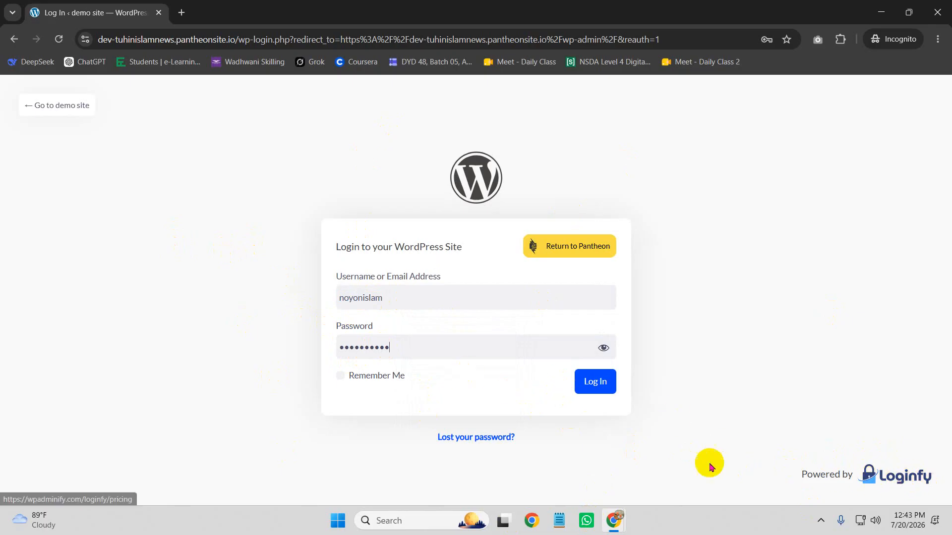
{"action": "left_click", "coordinate": [594, 382]}
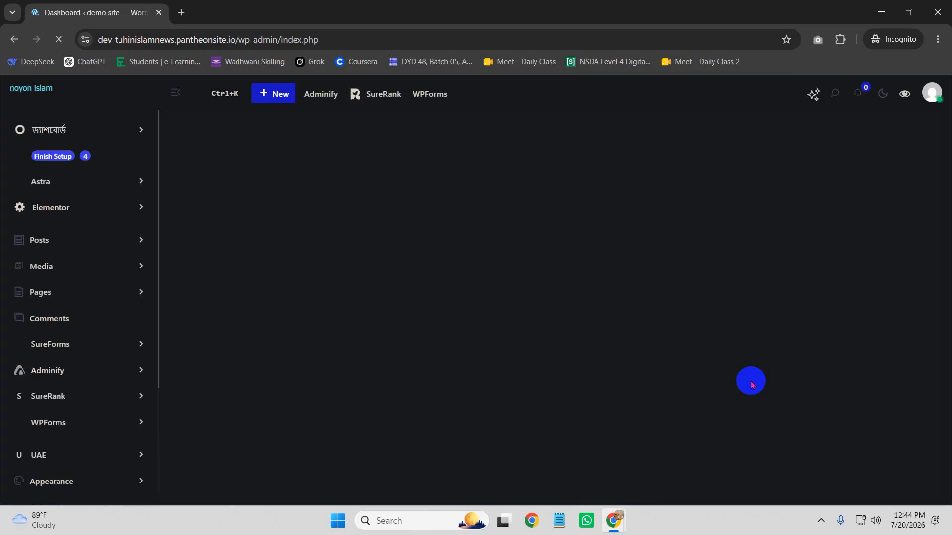
Briefly preview the front end, then switch the second user's dashboard from dark to the Light theme
{"action": "left_click", "coordinate": [905, 96]}
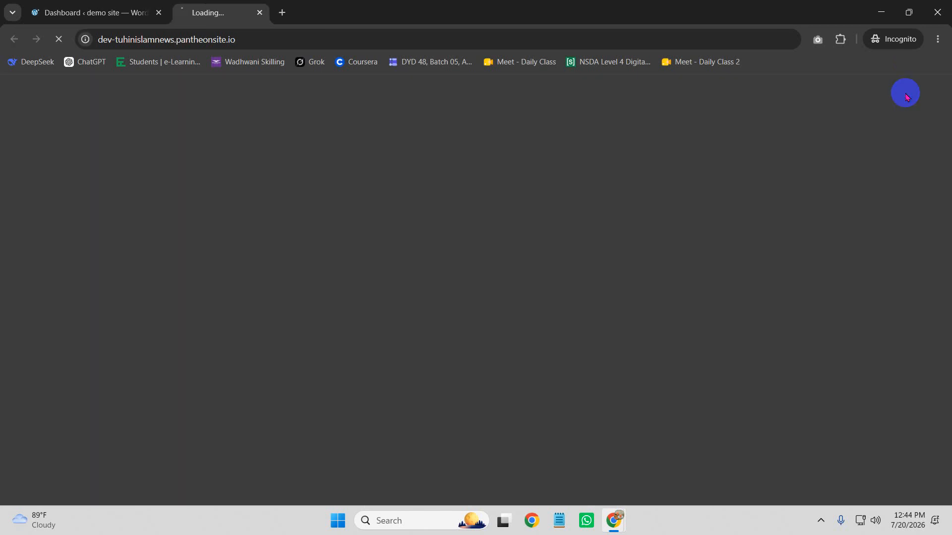
{"action": "left_click", "coordinate": [306, 13]}
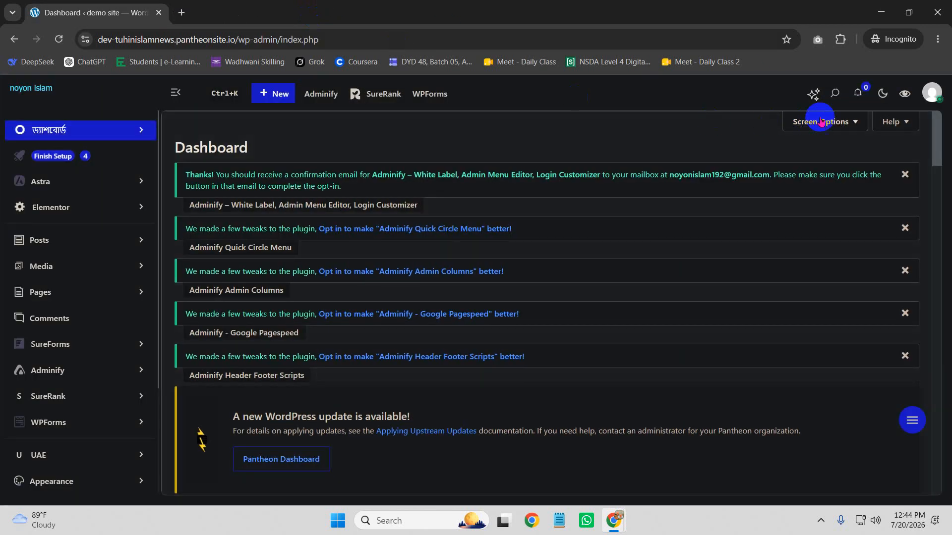
{"action": "left_click", "coordinate": [882, 93]}
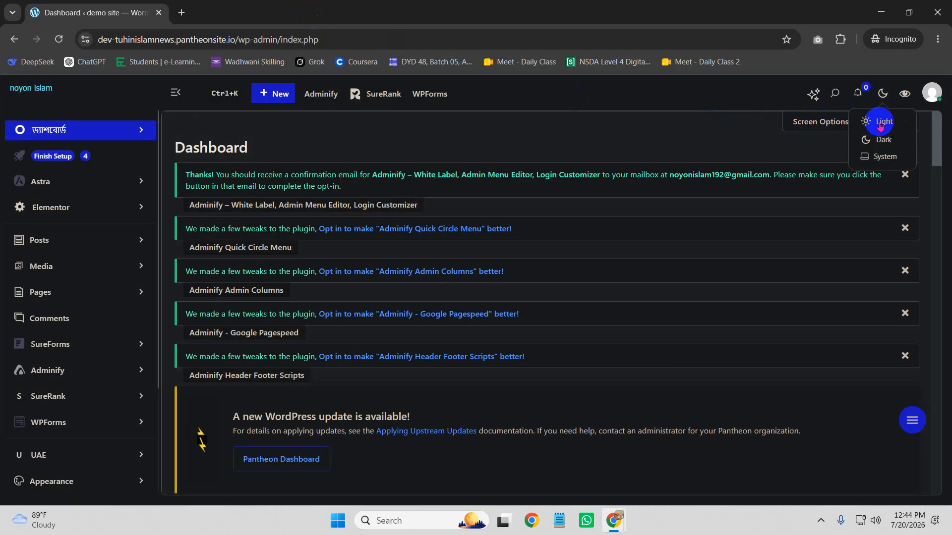
{"action": "left_click", "coordinate": [880, 126]}
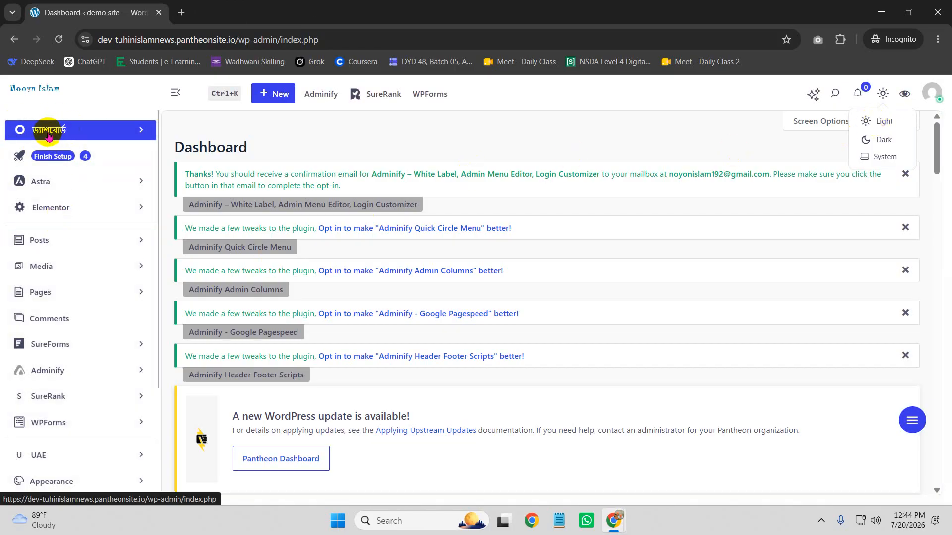
In the main window, restore the full sidebar and open Adminify's Admin Menu tab with the Menu Editor
{"action": "mouse_move", "coordinate": [614, 519]}
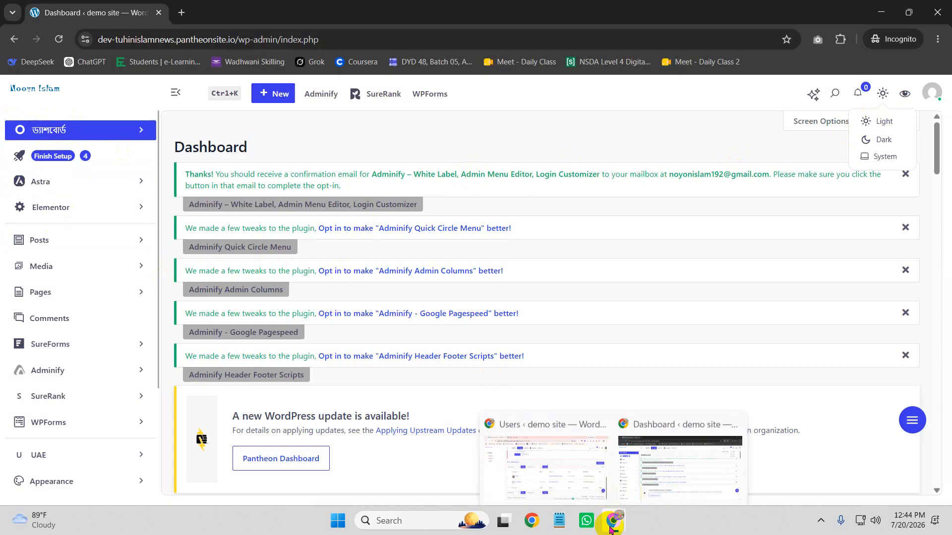
{"action": "left_click", "coordinate": [561, 480]}
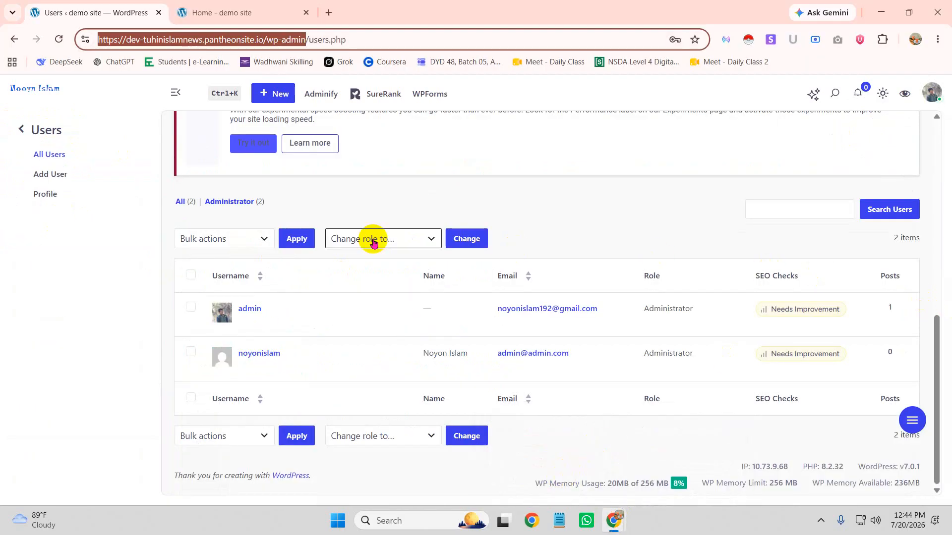
{"action": "left_click", "coordinate": [20, 130]}
{"action": "scroll", "coordinate": [357, 227], "scroll_direction": "up", "scroll_amount": 10}
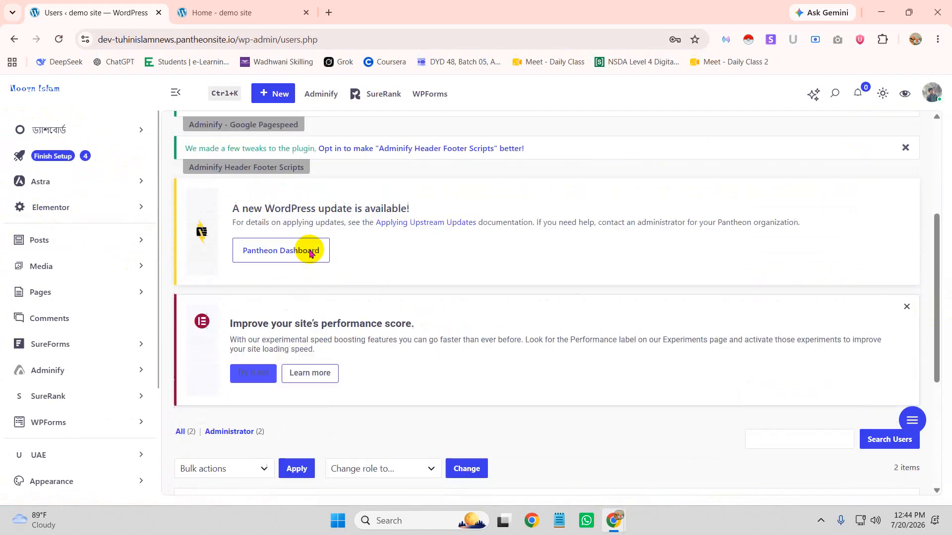
{"action": "left_click", "coordinate": [321, 95]}
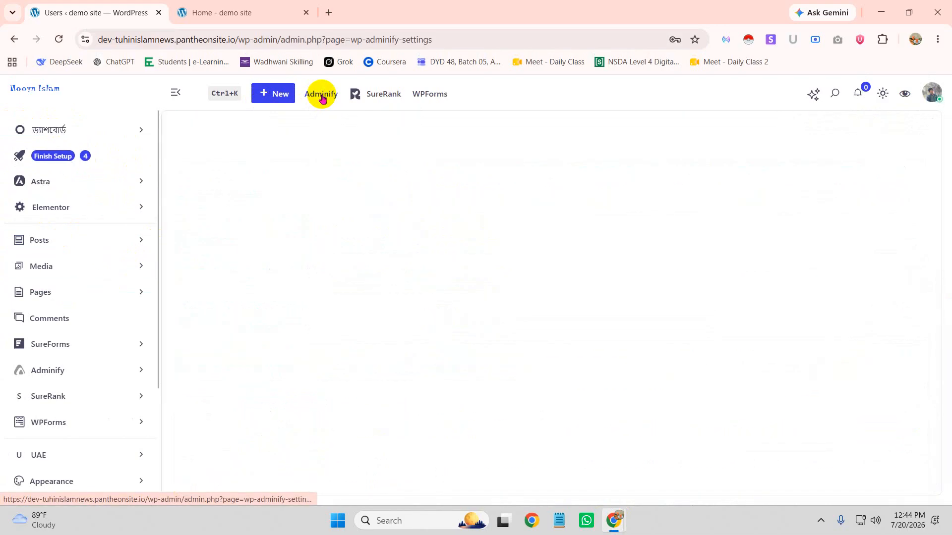
{"action": "scroll", "coordinate": [471, 411], "scroll_direction": "down", "scroll_amount": 8}
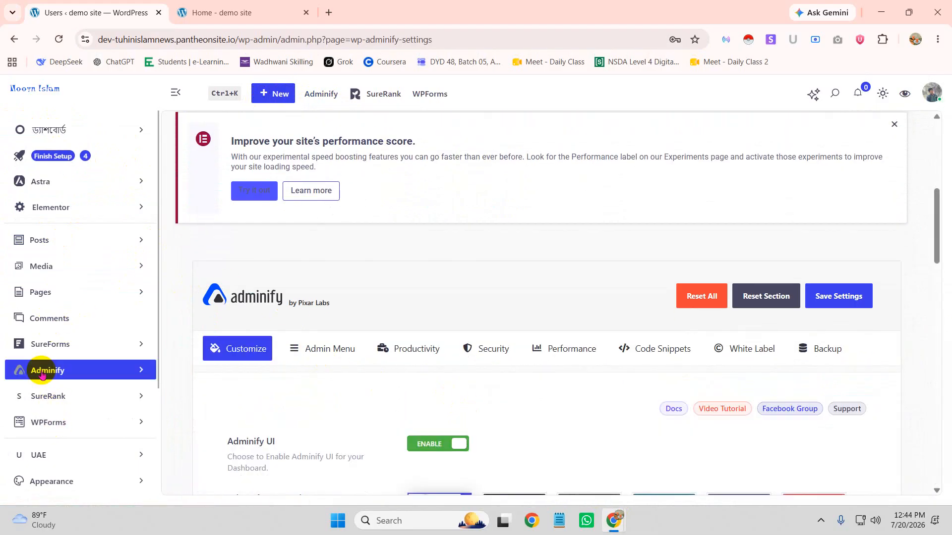
{"action": "left_click", "coordinate": [327, 354]}
{"action": "scroll", "coordinate": [436, 301], "scroll_direction": "down", "scroll_amount": 6}
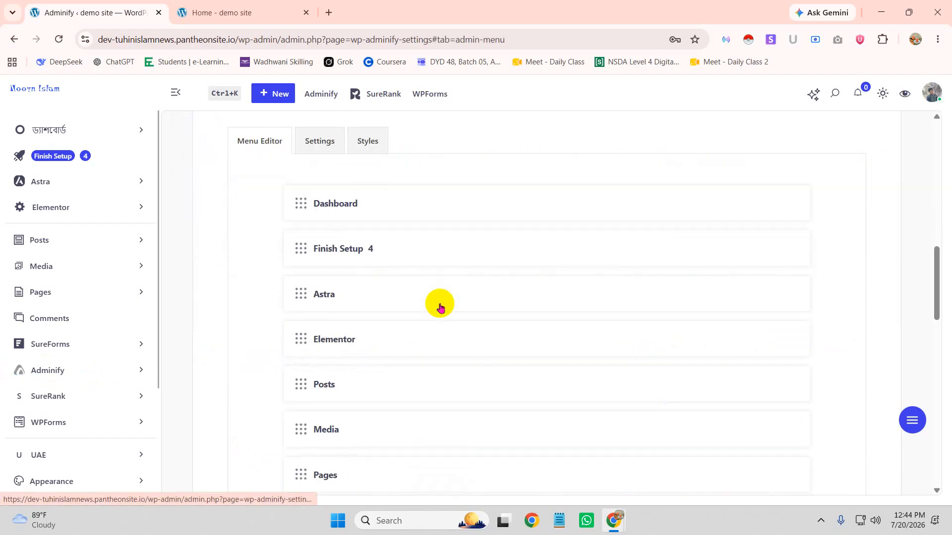
{"action": "scroll", "coordinate": [346, 274], "scroll_direction": "up", "scroll_amount": 5}
{"action": "scroll", "coordinate": [325, 312], "scroll_direction": "down", "scroll_amount": 3}
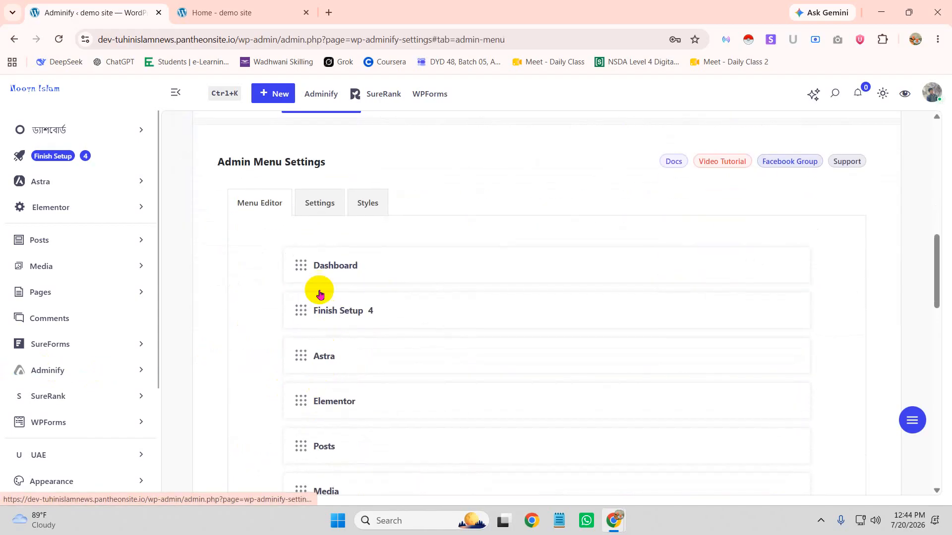
Expand Dashboard's submenu entries and rename the Home entry to 'হোম'
{"action": "left_click", "coordinate": [344, 266]}
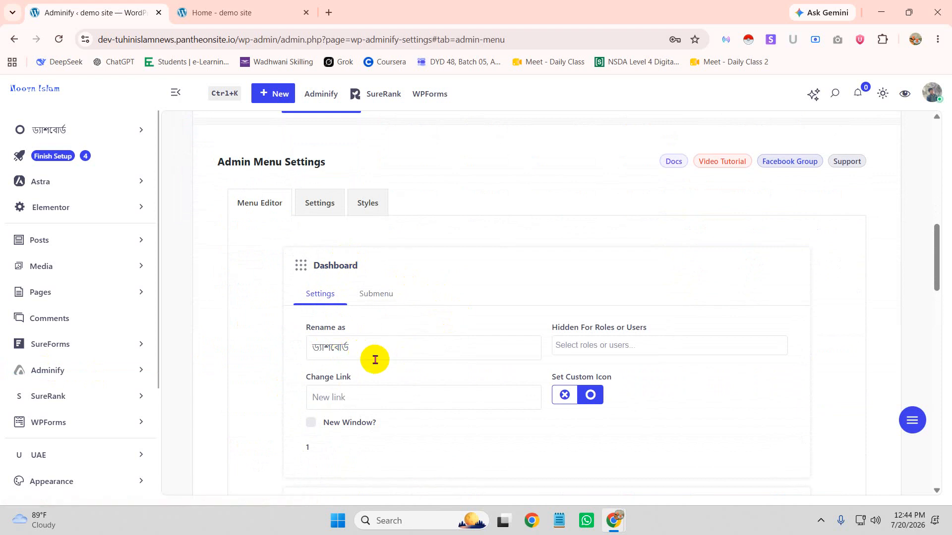
{"action": "scroll", "coordinate": [372, 360], "scroll_direction": "down", "scroll_amount": 1}
{"action": "scroll", "coordinate": [337, 342], "scroll_direction": "down", "scroll_amount": 2}
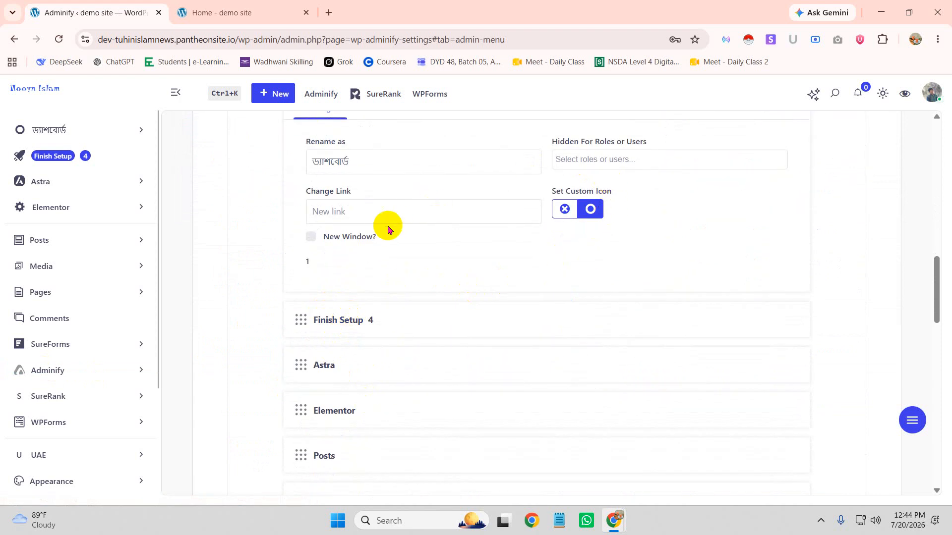
{"action": "scroll", "coordinate": [488, 199], "scroll_direction": "up", "scroll_amount": 1}
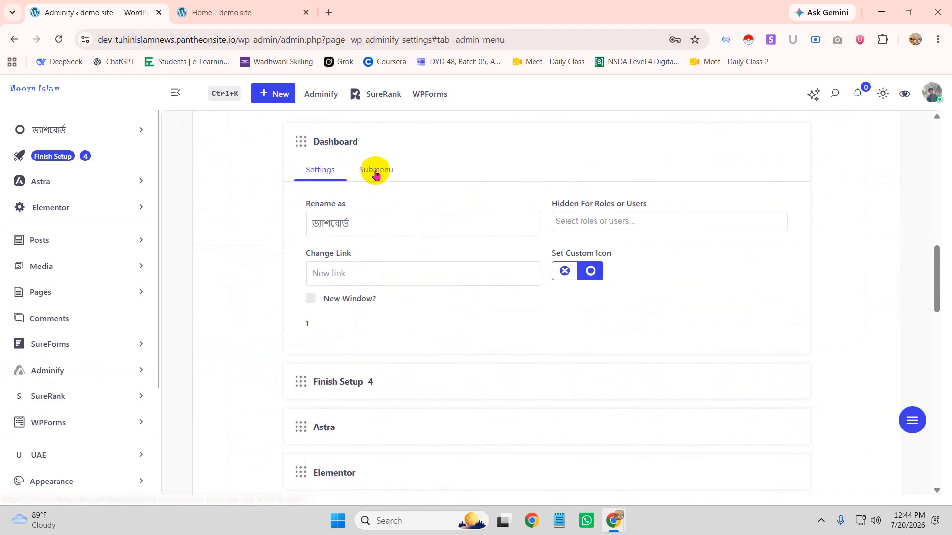
{"action": "left_click", "coordinate": [375, 171]}
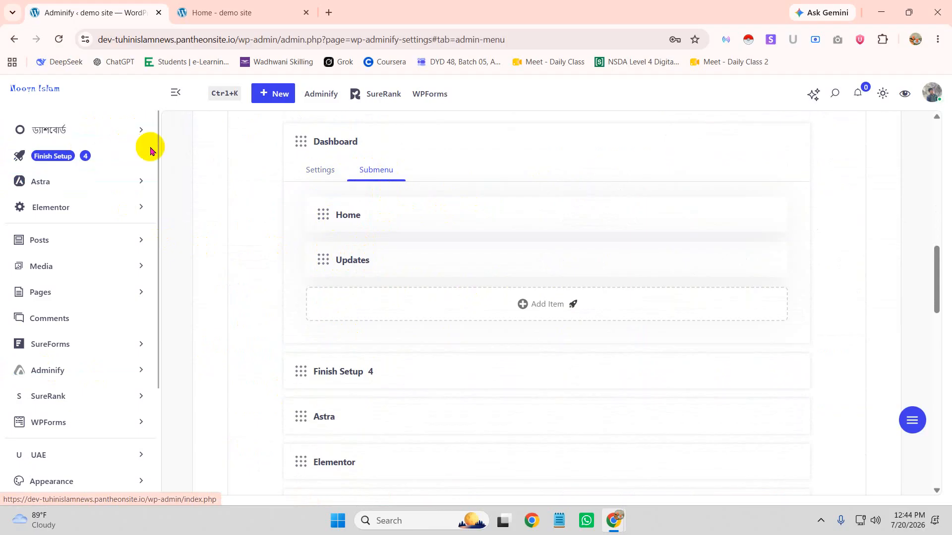
{"action": "left_click", "coordinate": [366, 214]}
{"action": "left_click", "coordinate": [395, 267]}
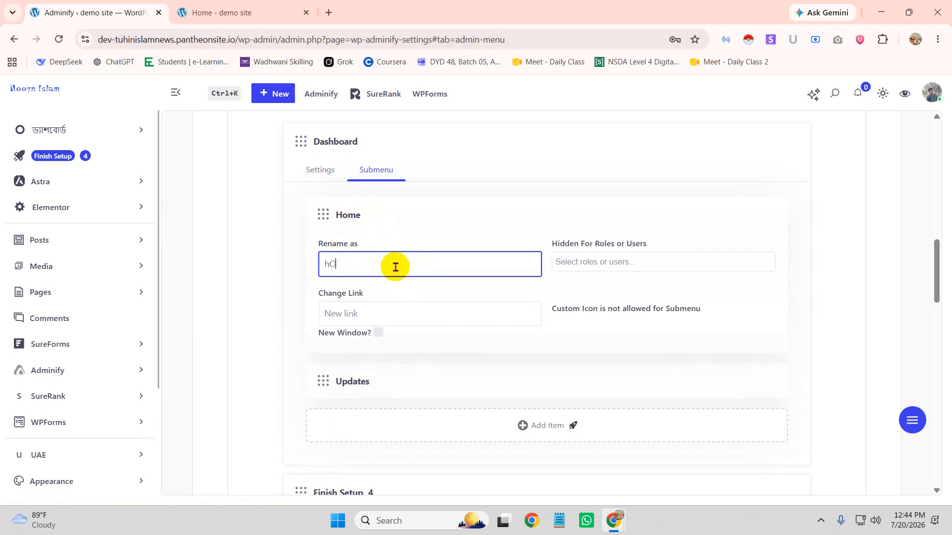
{"action": "type", "text": "hOm"}
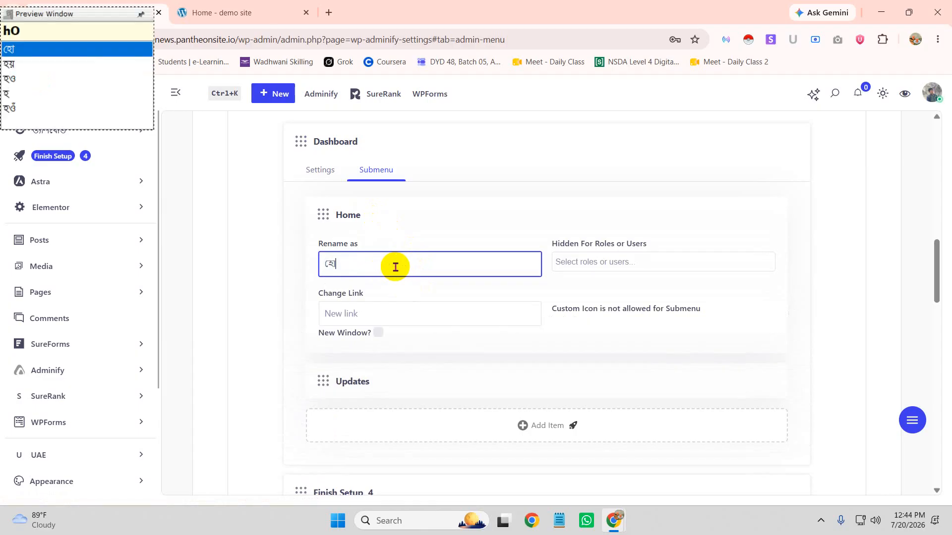
{"action": "left_click", "coordinate": [431, 309]}
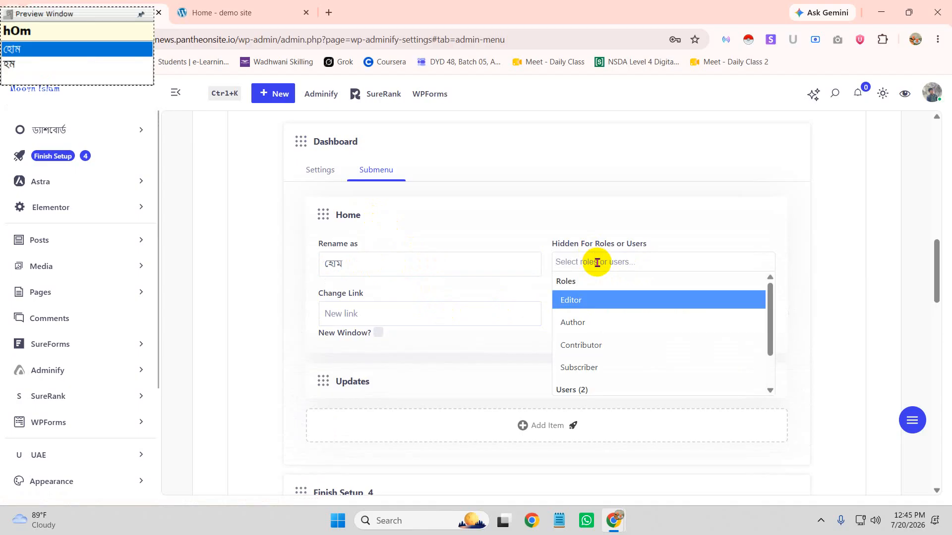
Select the second user under Hidden For Roles or Users for the Home entry, then collapse it
{"action": "scroll", "coordinate": [649, 358], "scroll_direction": "down", "scroll_amount": 1}
{"action": "scroll", "coordinate": [694, 367], "scroll_direction": "down", "scroll_amount": 1}
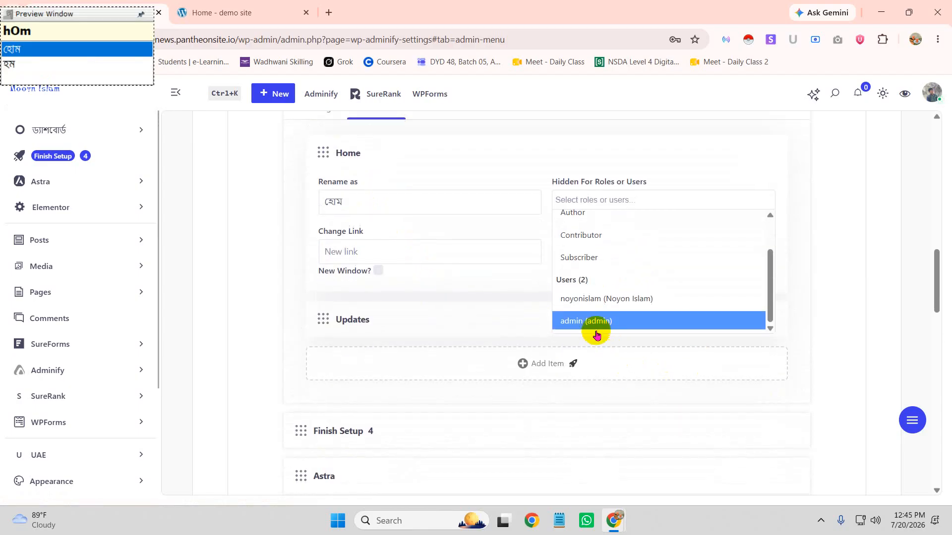
{"action": "left_click", "coordinate": [645, 296]}
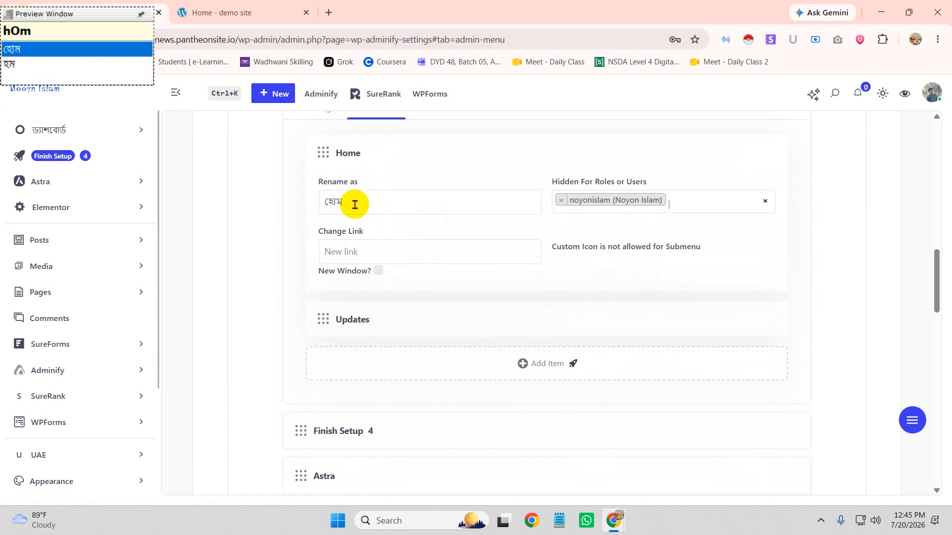
{"action": "key", "text": "Return"}
{"action": "scroll", "coordinate": [625, 248], "scroll_direction": "up", "scroll_amount": 1}
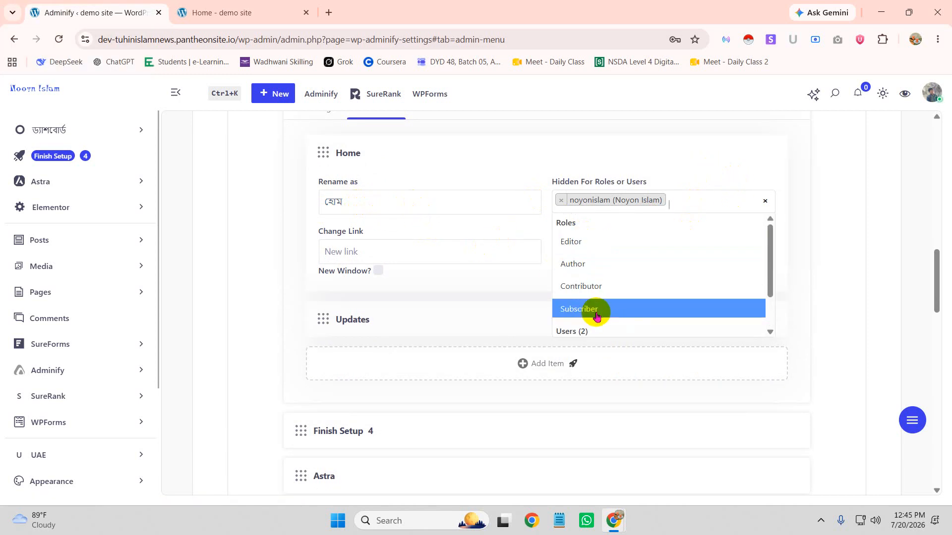
{"action": "scroll", "coordinate": [579, 219], "scroll_direction": "down", "scroll_amount": 1}
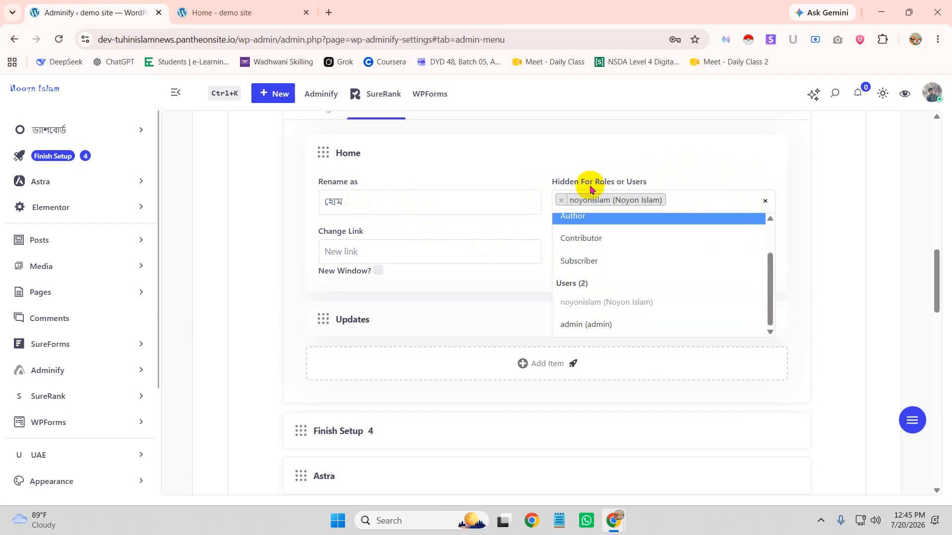
{"action": "left_click", "coordinate": [748, 174]}
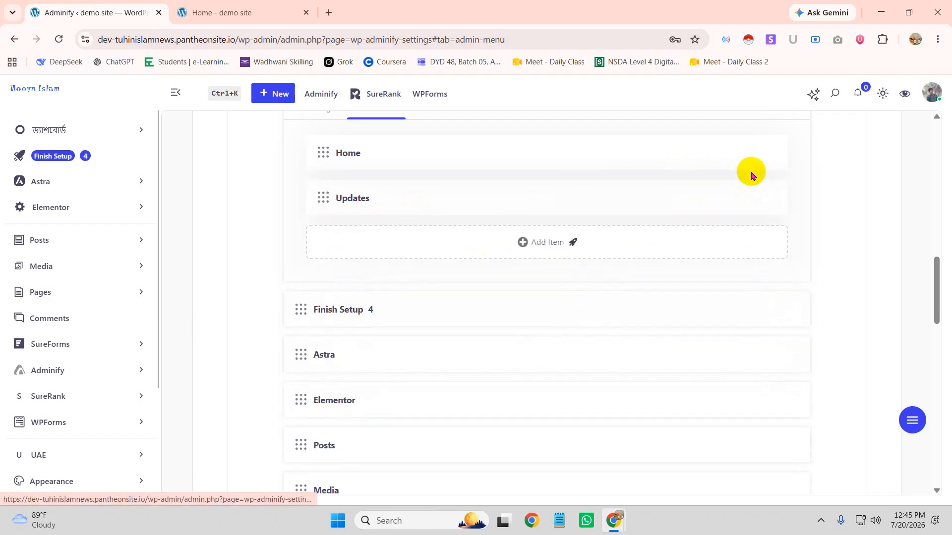
Save the Admin Menu settings with the renamed, hidden Home entry
{"action": "left_click", "coordinate": [471, 151]}
{"action": "scroll", "coordinate": [586, 329], "scroll_direction": "down", "scroll_amount": 10}
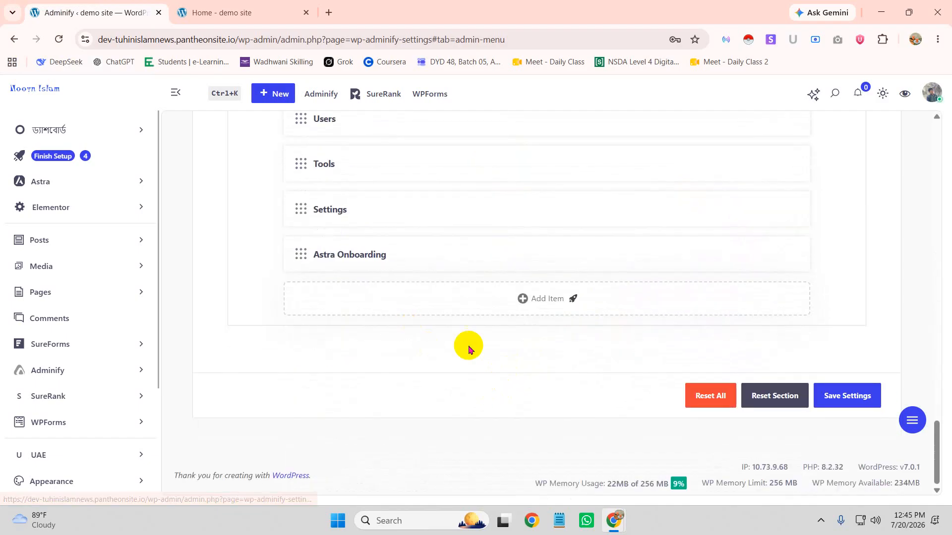
{"action": "left_click", "coordinate": [865, 395]}
Reload the incognito dashboard and confirm the ড্যাশবোর্ড submenu now lists only Updates
{"action": "mouse_move", "coordinate": [614, 520]}
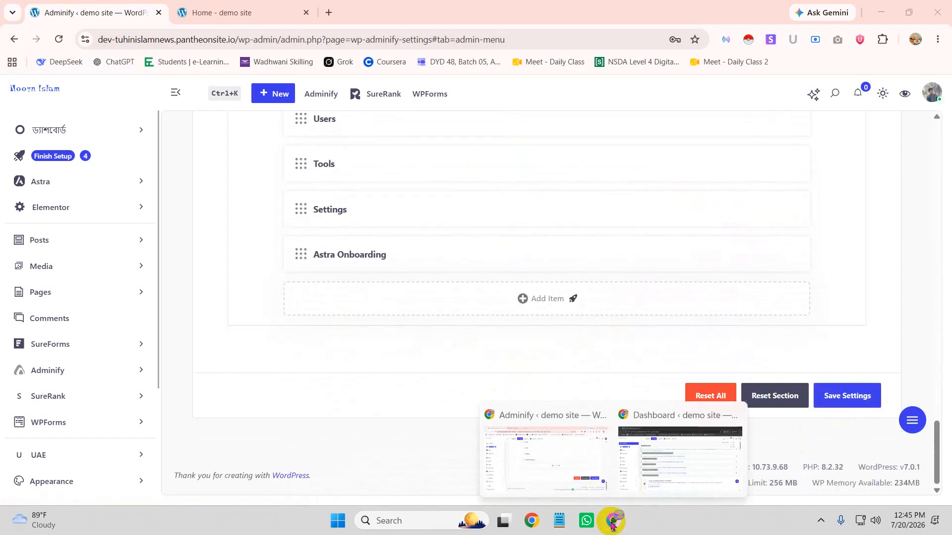
{"action": "left_click", "coordinate": [664, 458]}
{"action": "left_click", "coordinate": [59, 39]}
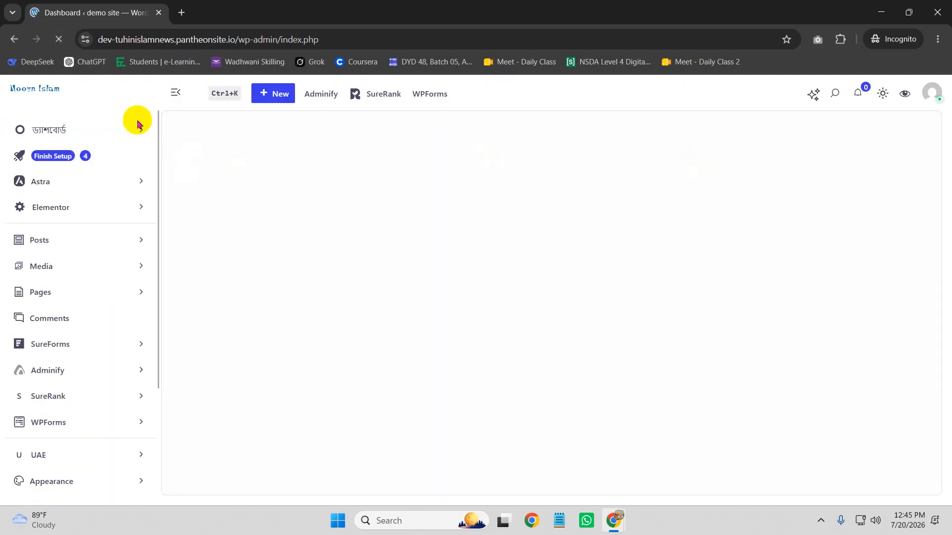
{"action": "left_click", "coordinate": [141, 130]}
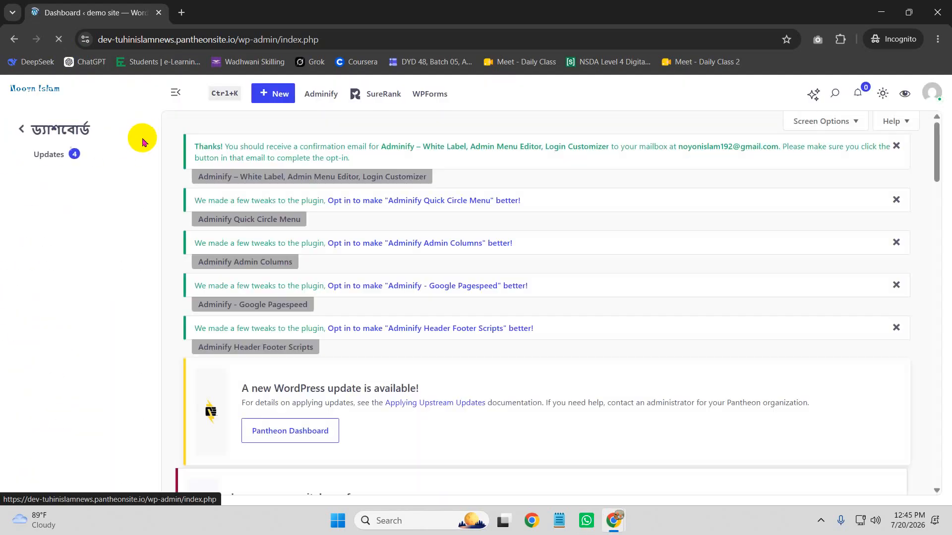
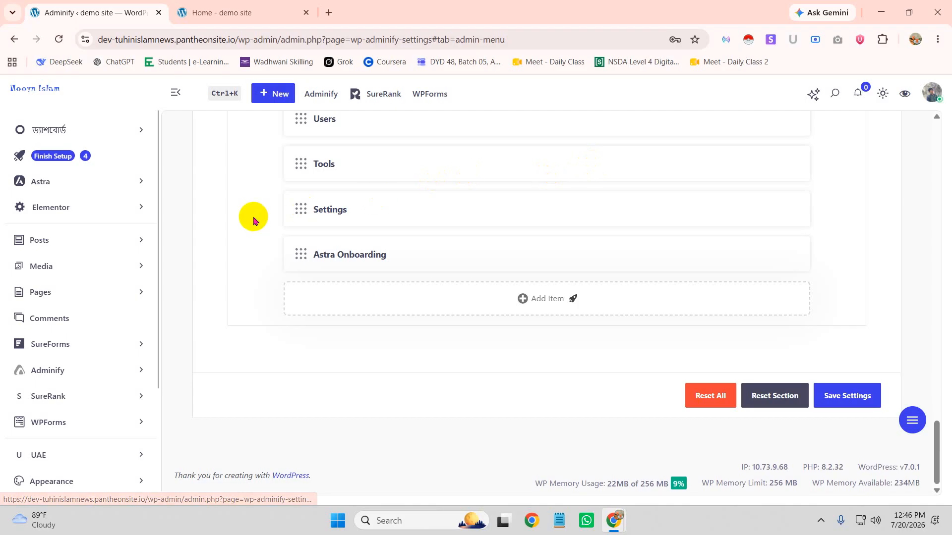
Expand Appearance in the Menu Editor and add one user under Hidden For Roles or Users
{"action": "scroll", "coordinate": [295, 236], "scroll_direction": "up", "scroll_amount": 12}
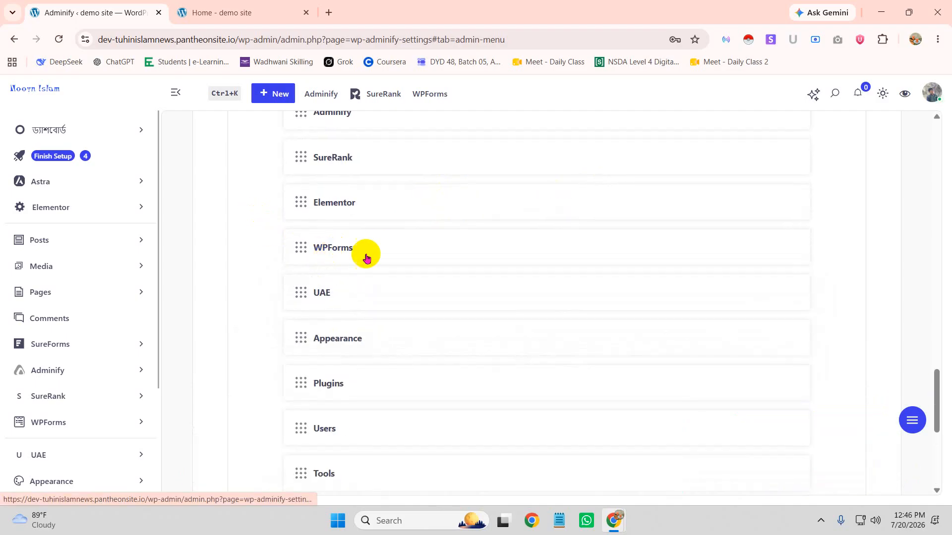
{"action": "scroll", "coordinate": [422, 269], "scroll_direction": "up", "scroll_amount": 4}
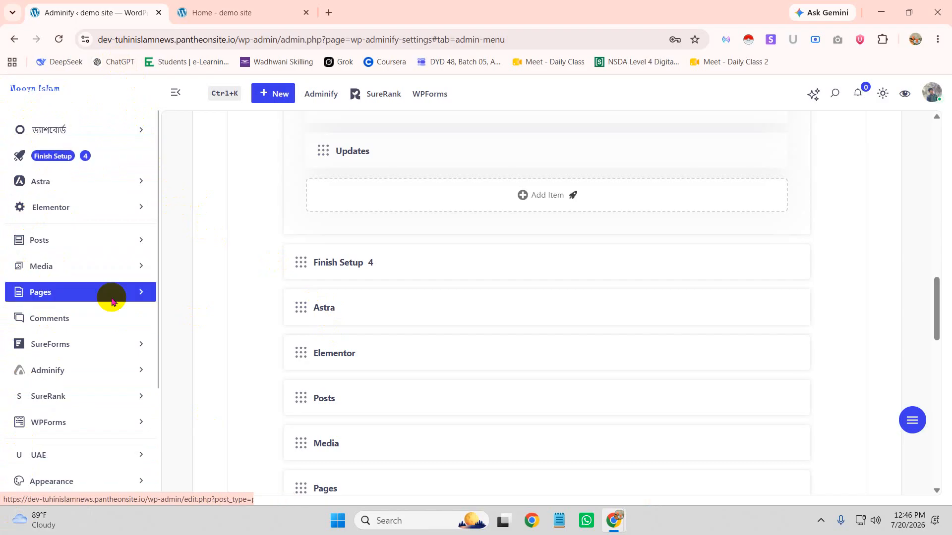
{"action": "scroll", "coordinate": [249, 238], "scroll_direction": "down", "scroll_amount": 5}
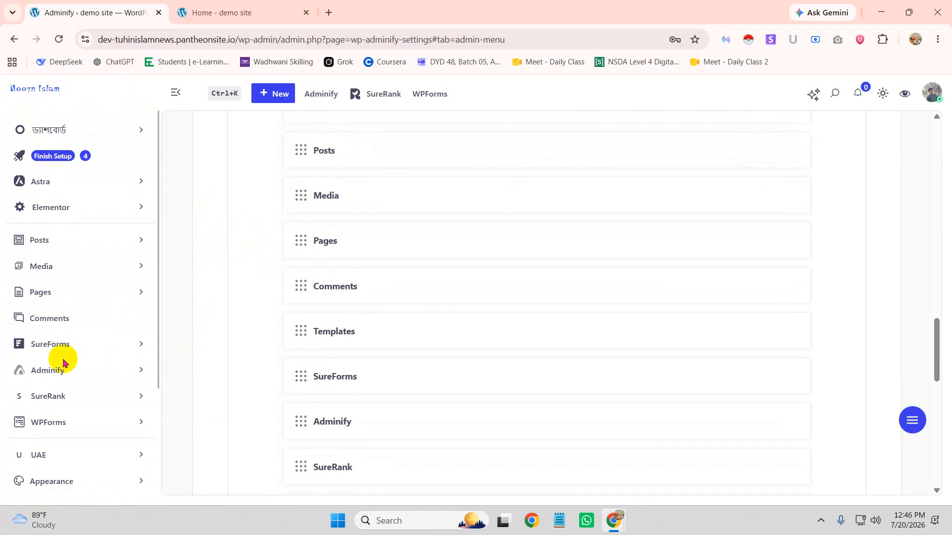
{"action": "scroll", "coordinate": [112, 292], "scroll_direction": "down", "scroll_amount": 3}
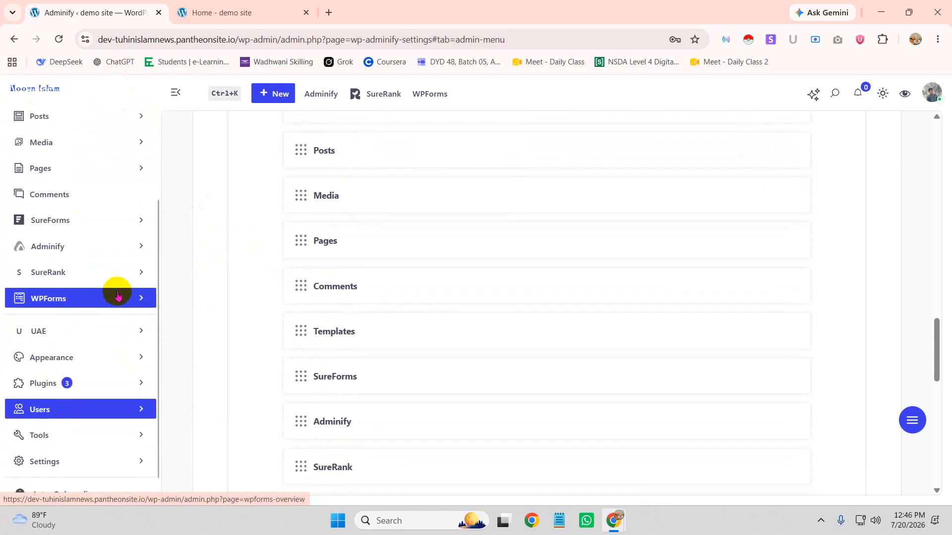
{"action": "left_click", "coordinate": [141, 357]}
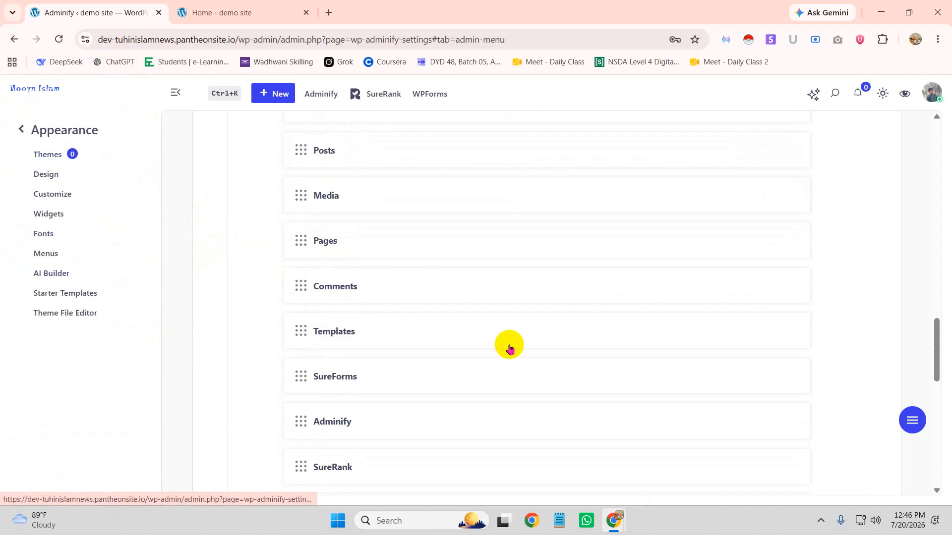
{"action": "scroll", "coordinate": [511, 382], "scroll_direction": "down", "scroll_amount": 7}
{"action": "left_click", "coordinate": [345, 283]}
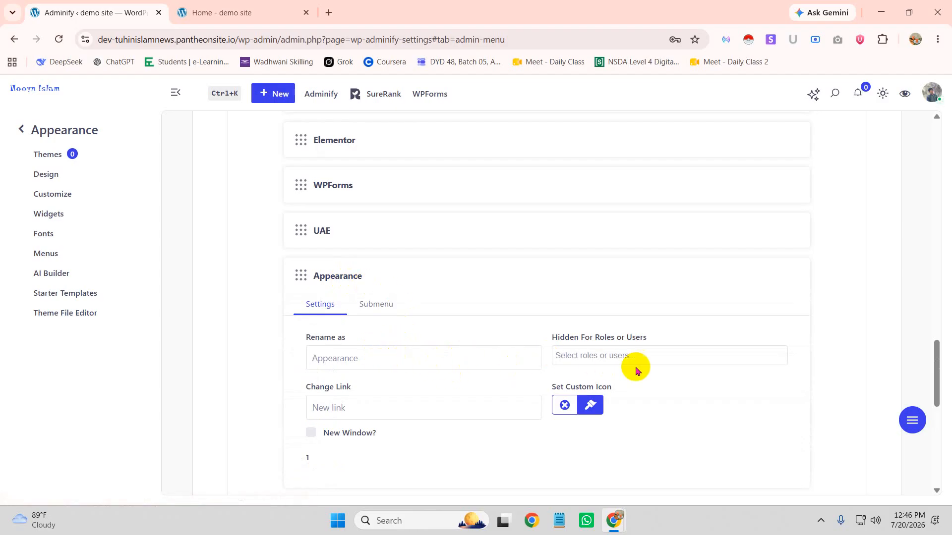
{"action": "scroll", "coordinate": [659, 436], "scroll_direction": "down", "scroll_amount": 2}
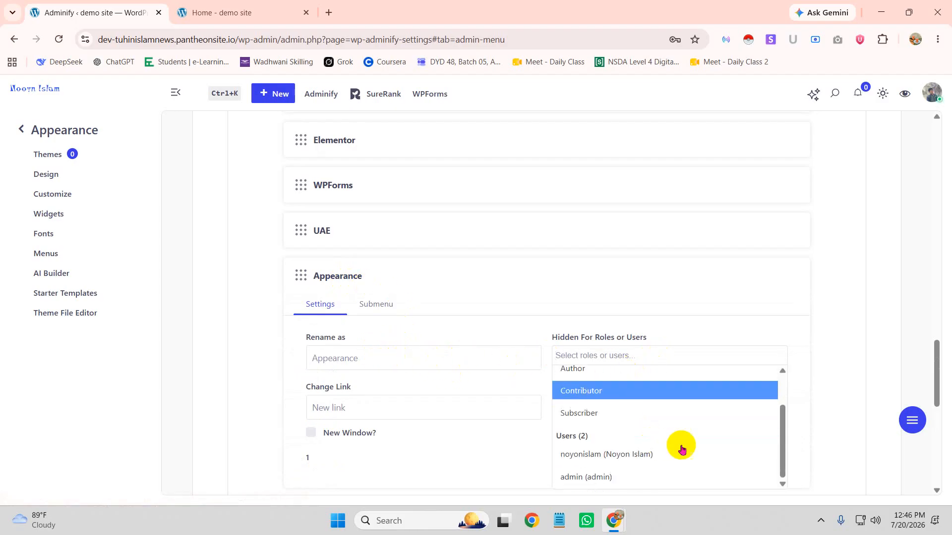
{"action": "left_click", "coordinate": [742, 453]}
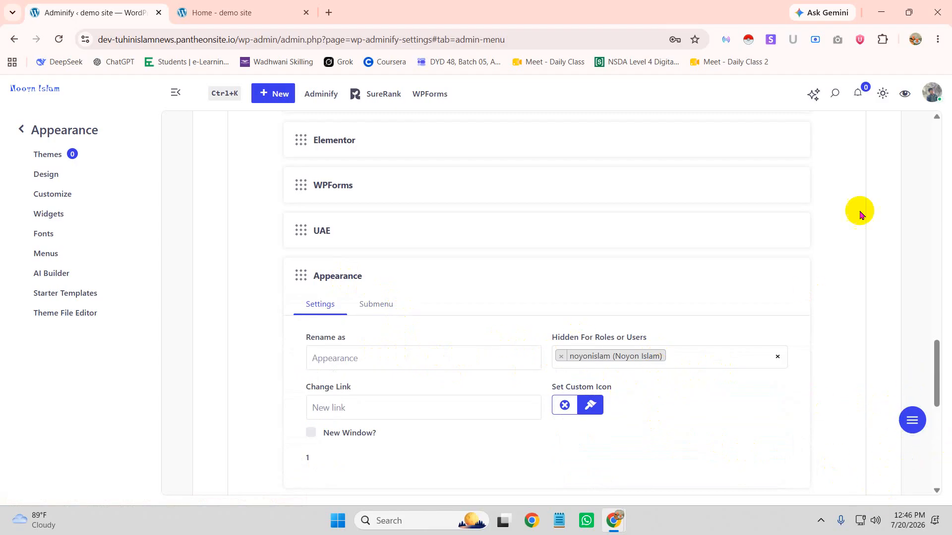
Save the menu settings and bring the incognito dashboard window forward
{"action": "scroll", "coordinate": [681, 367], "scroll_direction": "down", "scroll_amount": 10}
{"action": "left_click", "coordinate": [854, 405]}
{"action": "mouse_move", "coordinate": [613, 518]}
{"action": "left_click", "coordinate": [675, 461]}
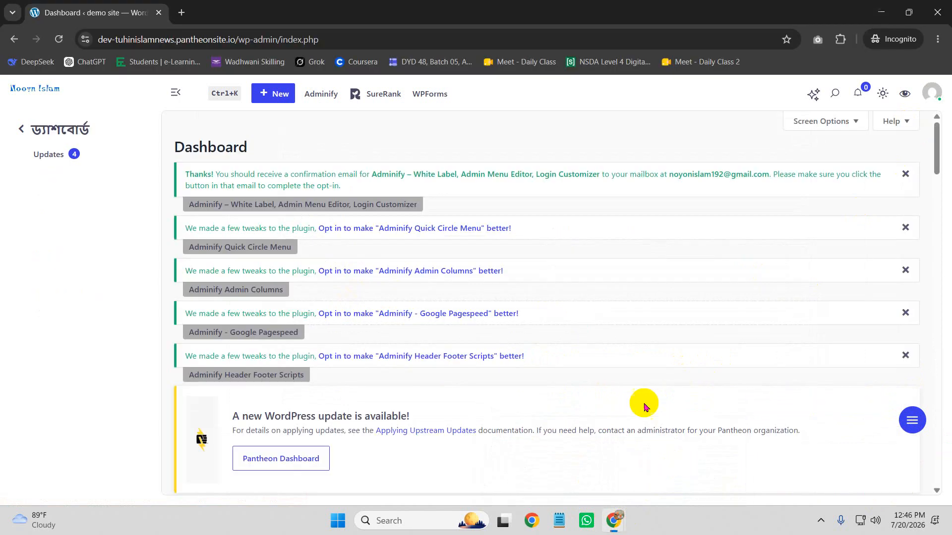
Reload the incognito dashboard to confirm Appearance is gone, then return to the Adminify window
{"action": "left_click", "coordinate": [58, 40]}
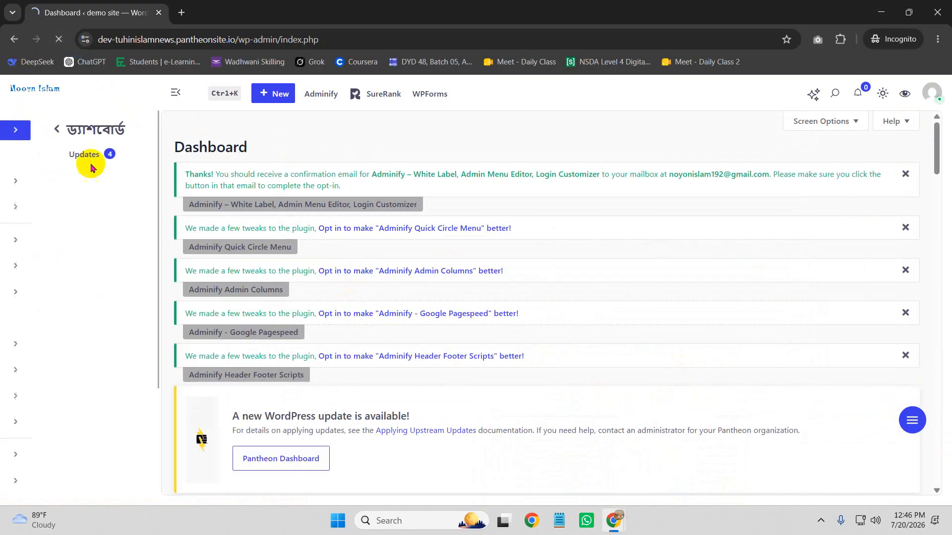
{"action": "scroll", "coordinate": [121, 334], "scroll_direction": "down", "scroll_amount": 3}
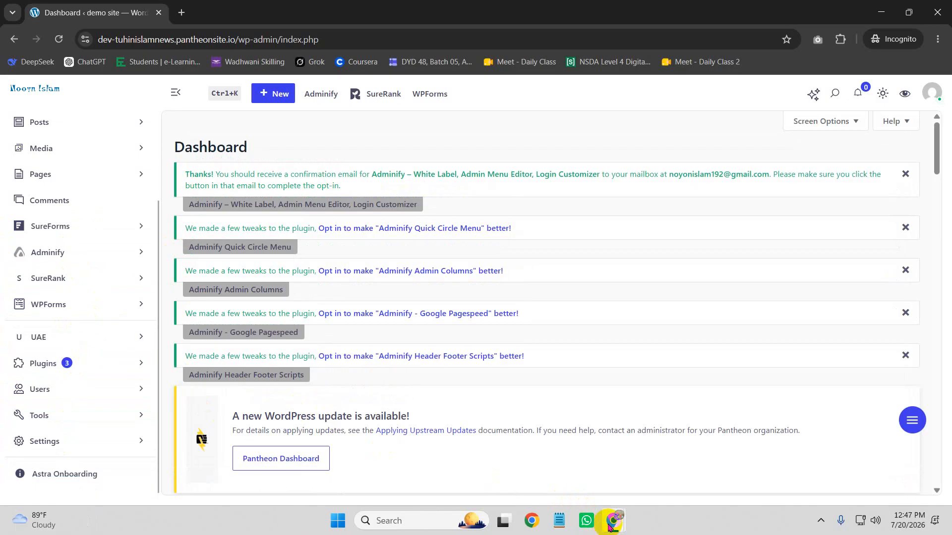
{"action": "mouse_move", "coordinate": [612, 524]}
{"action": "left_click", "coordinate": [556, 463]}
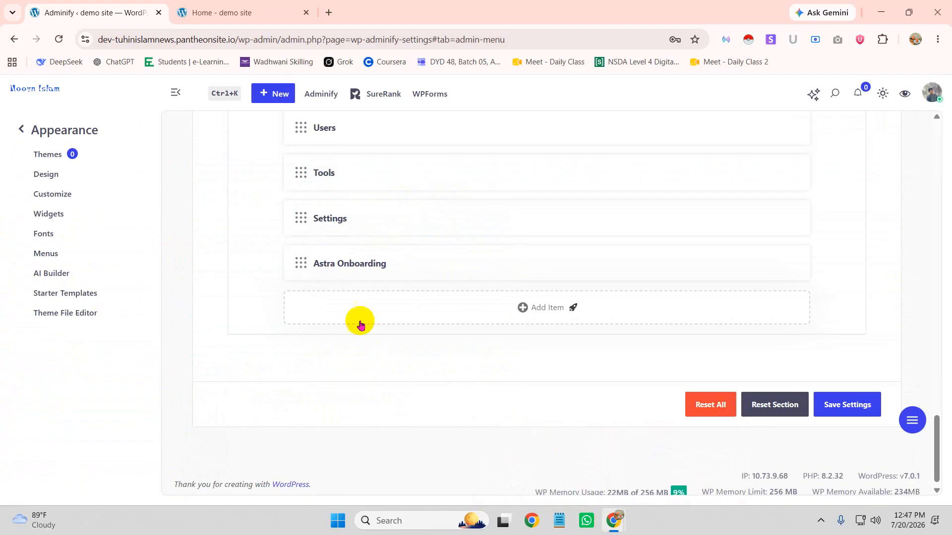
Hide the UAE and Elementor menu items from the same user
{"action": "scroll", "coordinate": [383, 337], "scroll_direction": "up", "scroll_amount": 15}
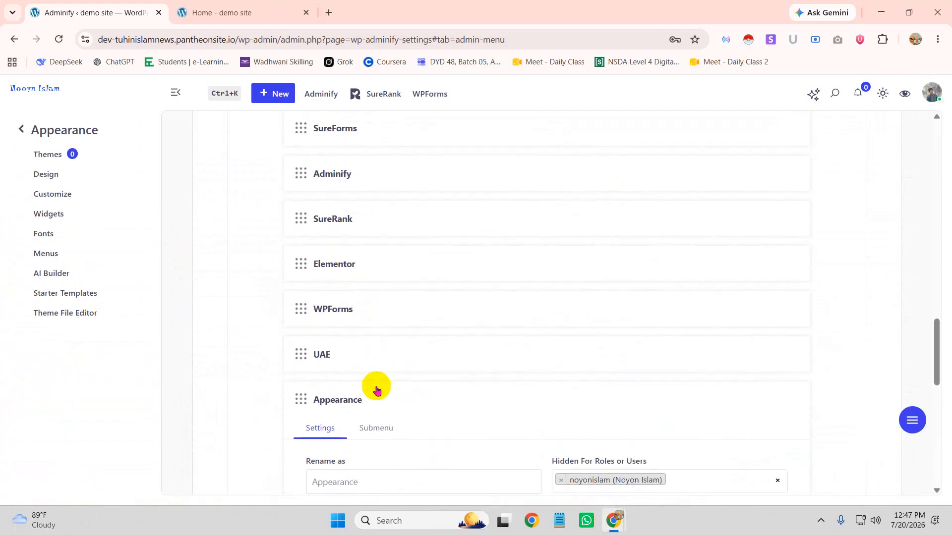
{"action": "left_click", "coordinate": [350, 353]}
{"action": "scroll", "coordinate": [609, 357], "scroll_direction": "down", "scroll_amount": 3}
{"action": "left_click", "coordinate": [636, 310]}
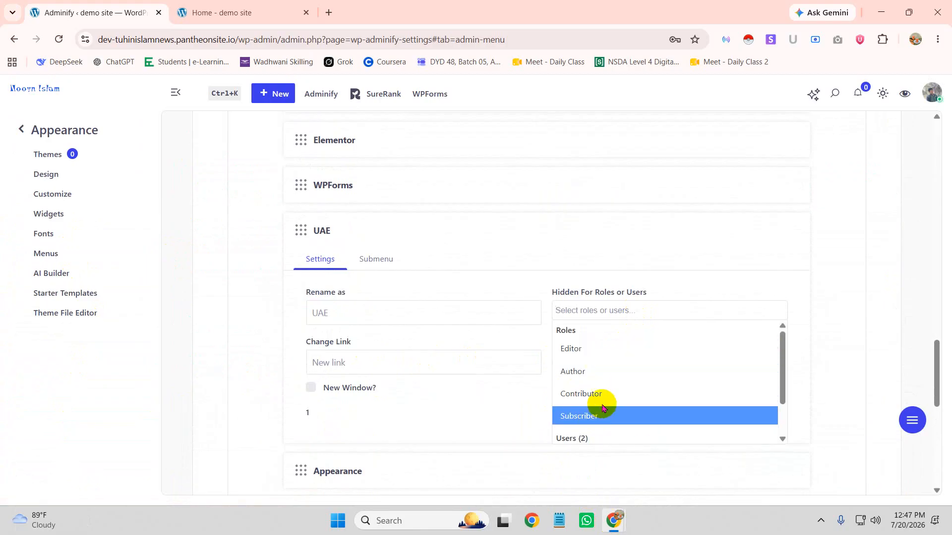
{"action": "scroll", "coordinate": [619, 440], "scroll_direction": "down", "scroll_amount": 3}
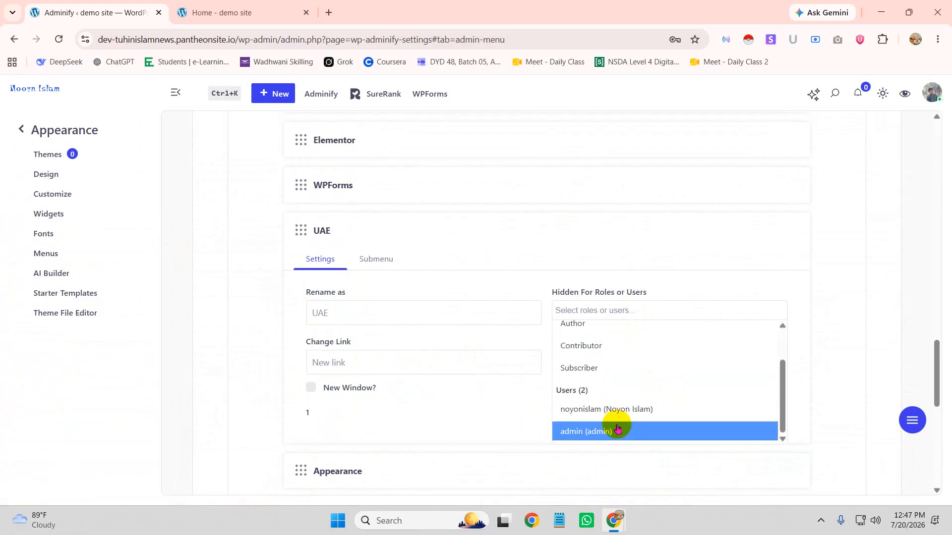
{"action": "left_click", "coordinate": [614, 410]}
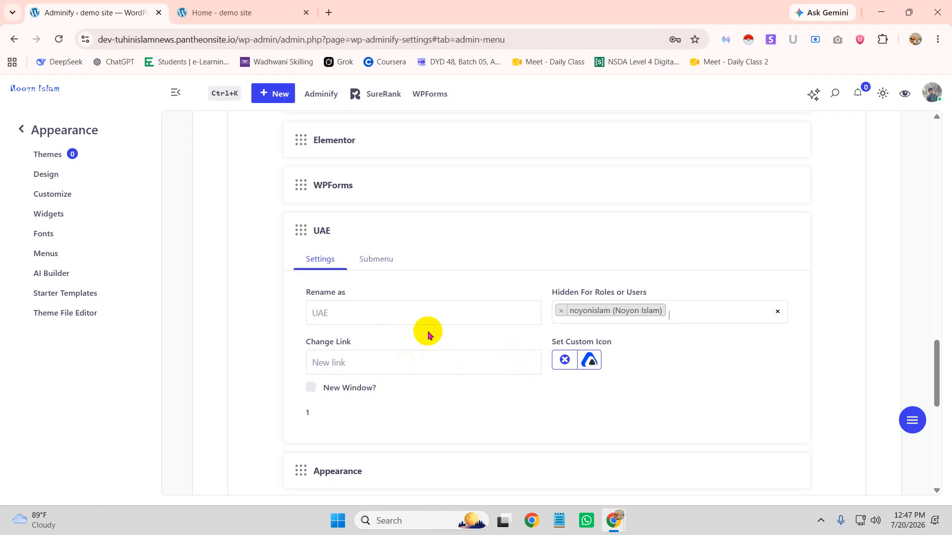
{"action": "scroll", "coordinate": [378, 297], "scroll_direction": "up", "scroll_amount": 1}
{"action": "left_click", "coordinate": [403, 206]}
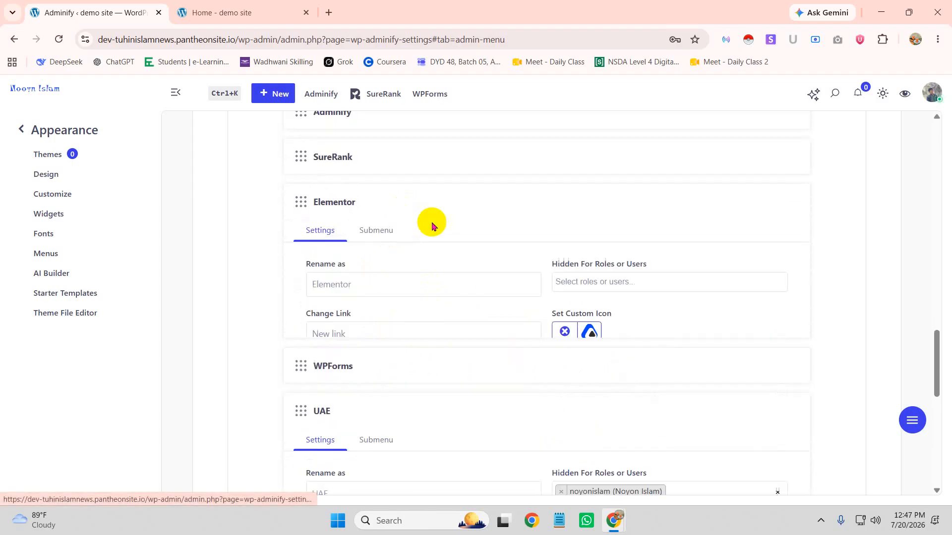
{"action": "left_click", "coordinate": [670, 280]}
{"action": "scroll", "coordinate": [632, 354], "scroll_direction": "down", "scroll_amount": 2}
{"action": "left_click", "coordinate": [638, 391]}
Hide the Adminify and SureForms menu items from the same user
{"action": "scroll", "coordinate": [446, 282], "scroll_direction": "up", "scroll_amount": 3}
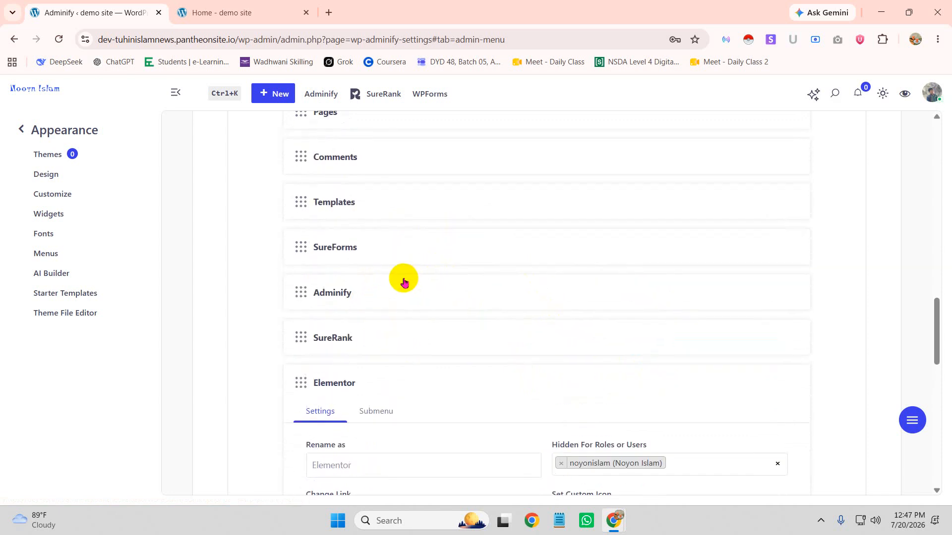
{"action": "scroll", "coordinate": [397, 272], "scroll_direction": "down", "scroll_amount": 1}
{"action": "left_click", "coordinate": [386, 243]}
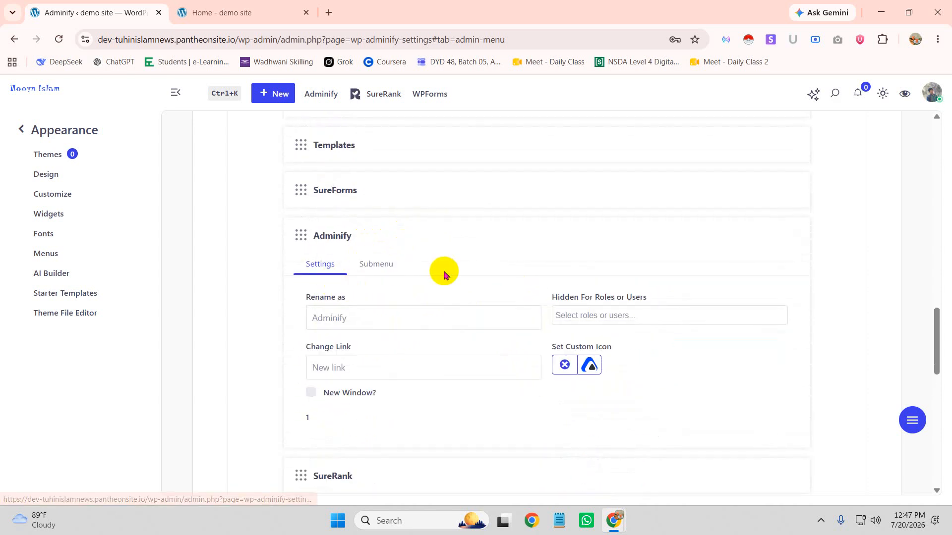
{"action": "scroll", "coordinate": [652, 377], "scroll_direction": "down", "scroll_amount": 3}
{"action": "left_click", "coordinate": [622, 412]}
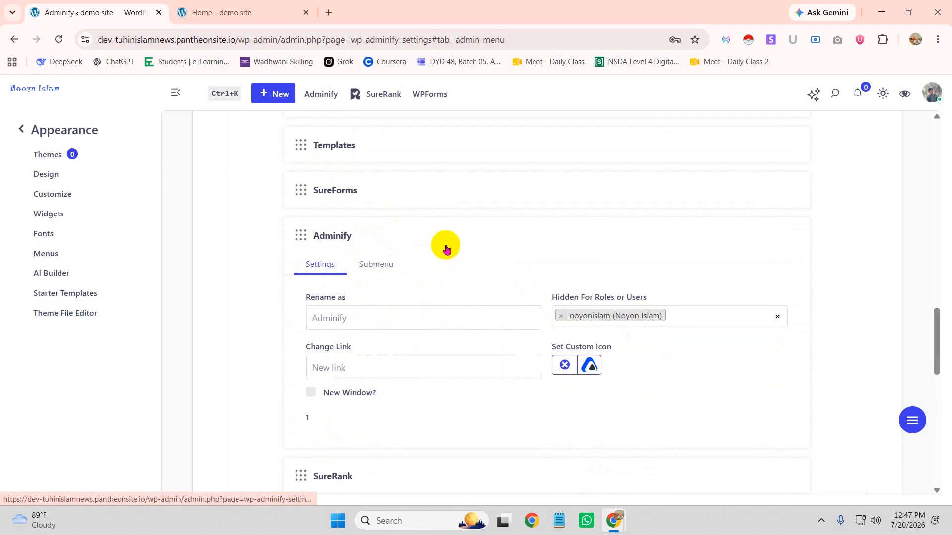
{"action": "scroll", "coordinate": [421, 253], "scroll_direction": "up", "scroll_amount": 1}
{"action": "left_click", "coordinate": [400, 246]}
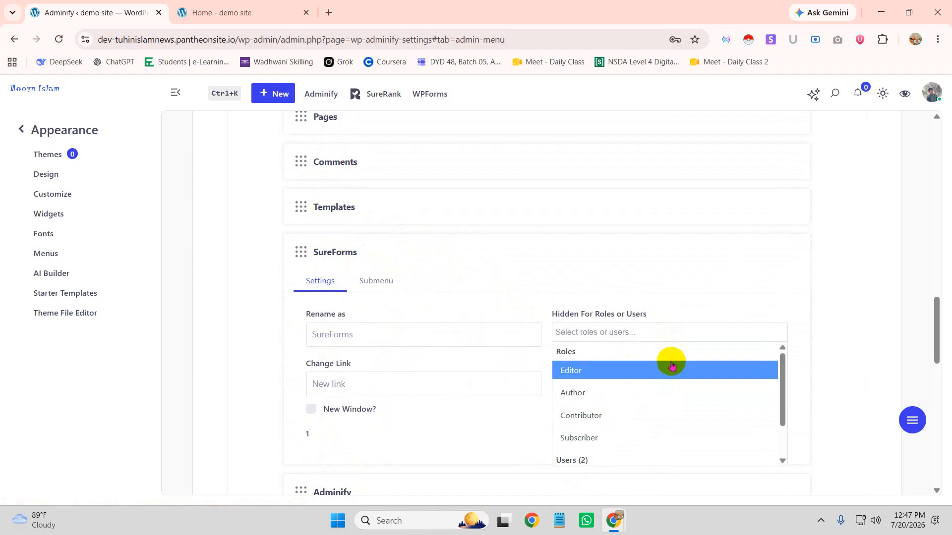
{"action": "scroll", "coordinate": [667, 372], "scroll_direction": "down", "scroll_amount": 3}
{"action": "left_click", "coordinate": [637, 368]}
Hide the Finish Setup menu item from the same user
{"action": "scroll", "coordinate": [368, 284], "scroll_direction": "up", "scroll_amount": 5}
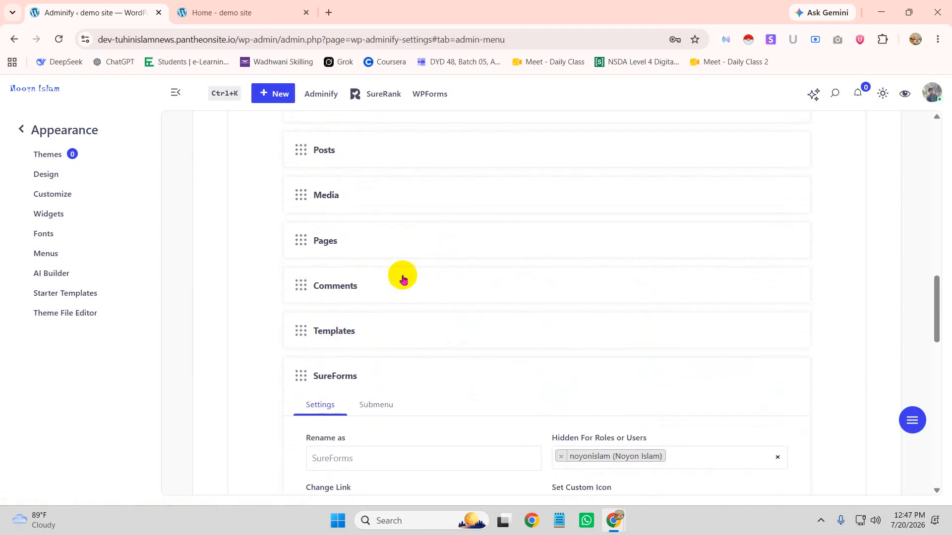
{"action": "scroll", "coordinate": [378, 268], "scroll_direction": "up", "scroll_amount": 3}
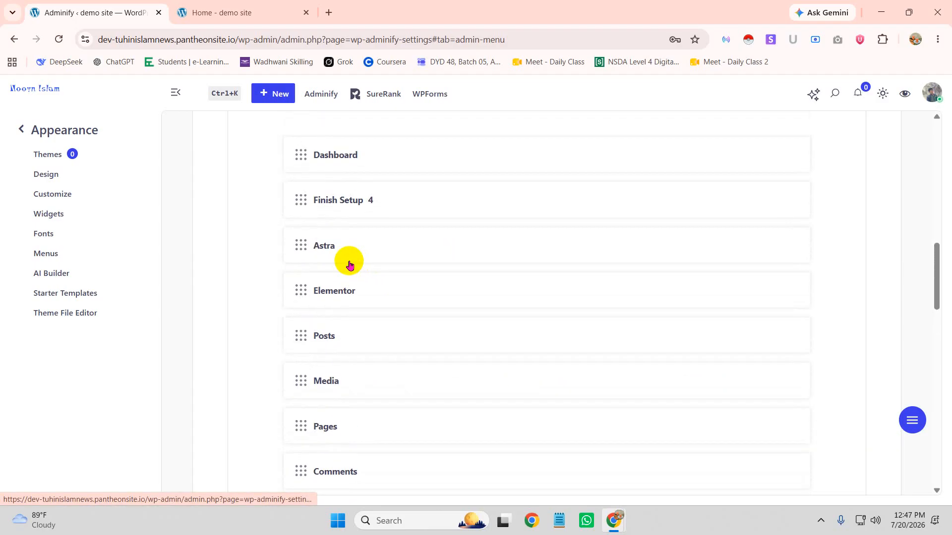
{"action": "left_click", "coordinate": [427, 256]}
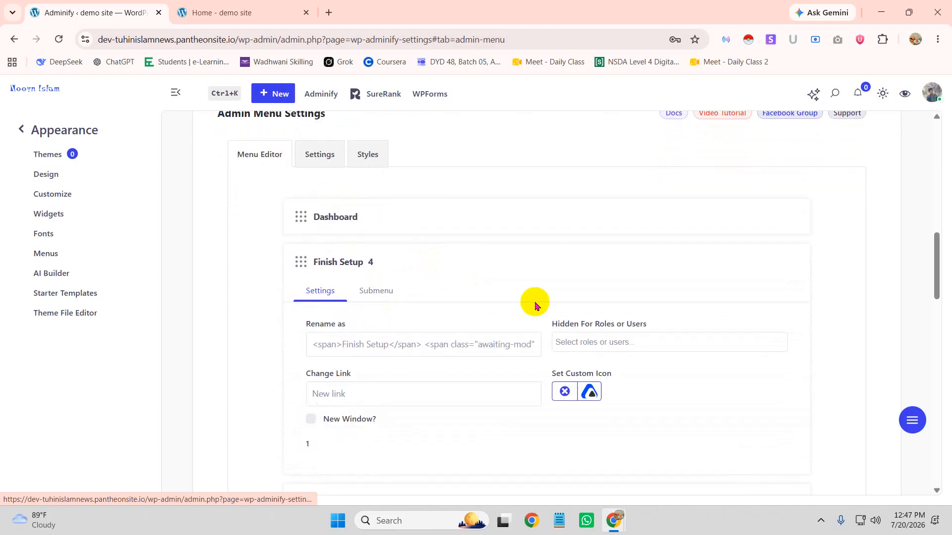
{"action": "scroll", "coordinate": [603, 396], "scroll_direction": "down", "scroll_amount": 1}
{"action": "left_click", "coordinate": [603, 441]}
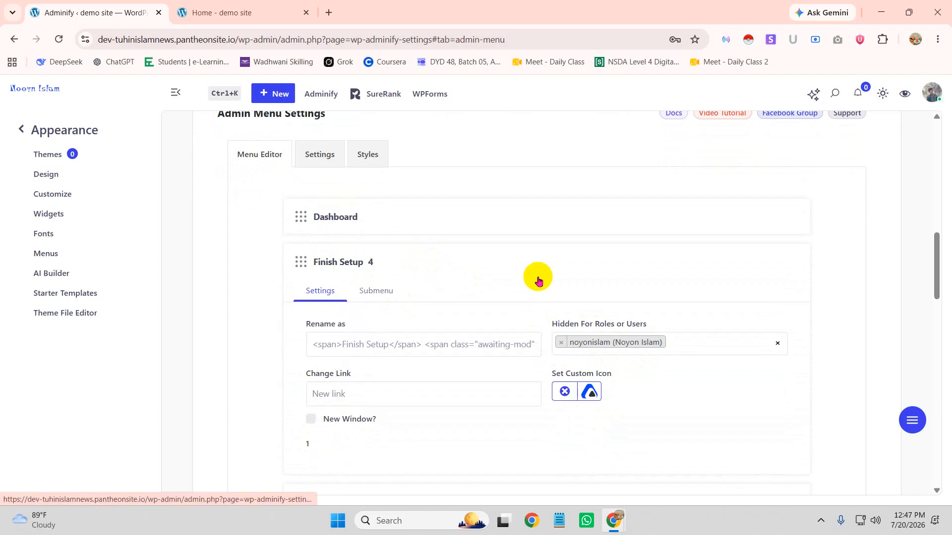
Hide the Astra menu item from the same user
{"action": "scroll", "coordinate": [538, 281], "scroll_direction": "down", "scroll_amount": 4}
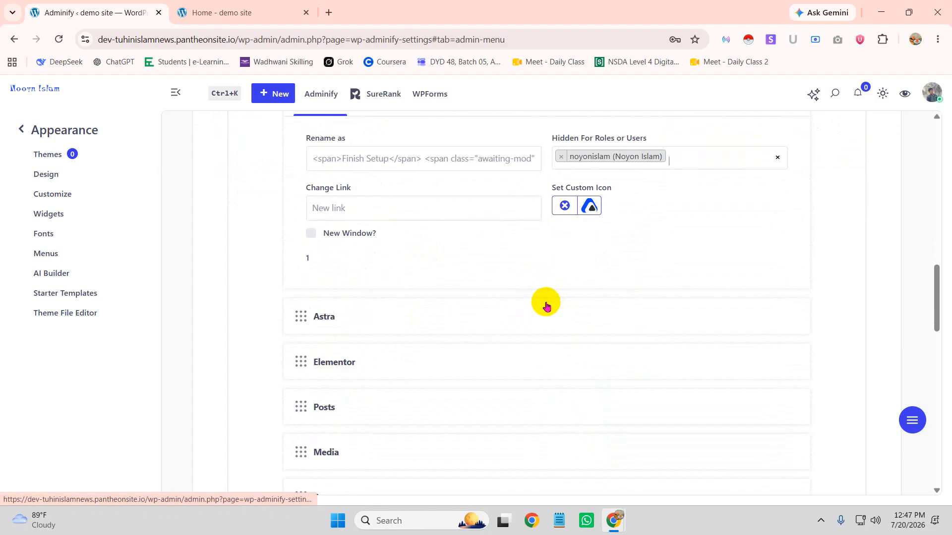
{"action": "scroll", "coordinate": [544, 306], "scroll_direction": "down", "scroll_amount": 3}
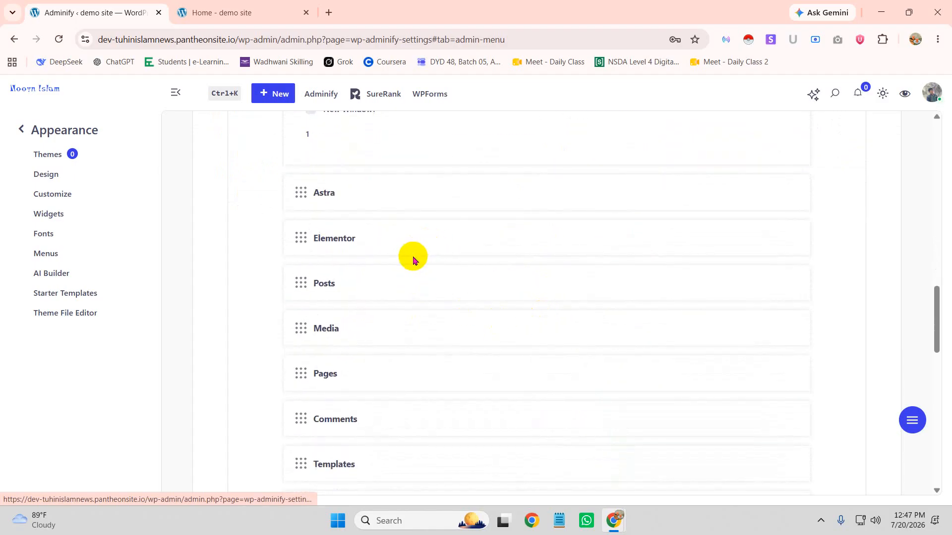
{"action": "left_click", "coordinate": [387, 206]}
{"action": "scroll", "coordinate": [574, 208], "scroll_direction": "up", "scroll_amount": 2}
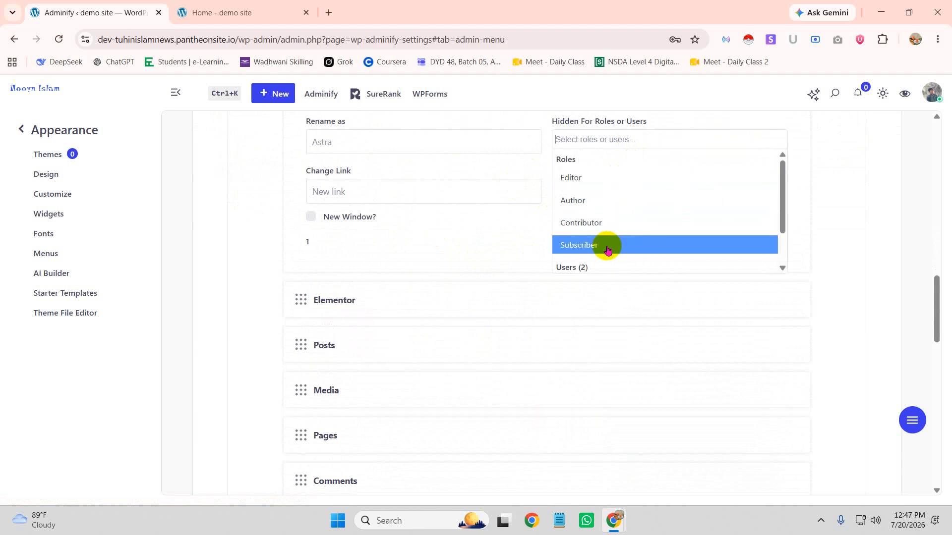
{"action": "scroll", "coordinate": [602, 257], "scroll_direction": "down", "scroll_amount": 2}
{"action": "left_click", "coordinate": [604, 240]}
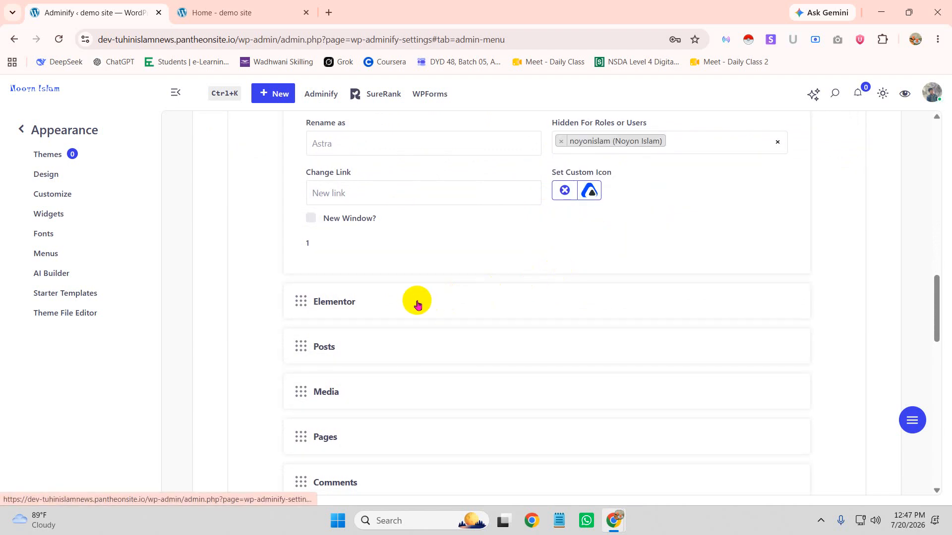
Review the Appearance item's settings and its submenu entries
{"action": "scroll", "coordinate": [426, 321], "scroll_direction": "down", "scroll_amount": 4}
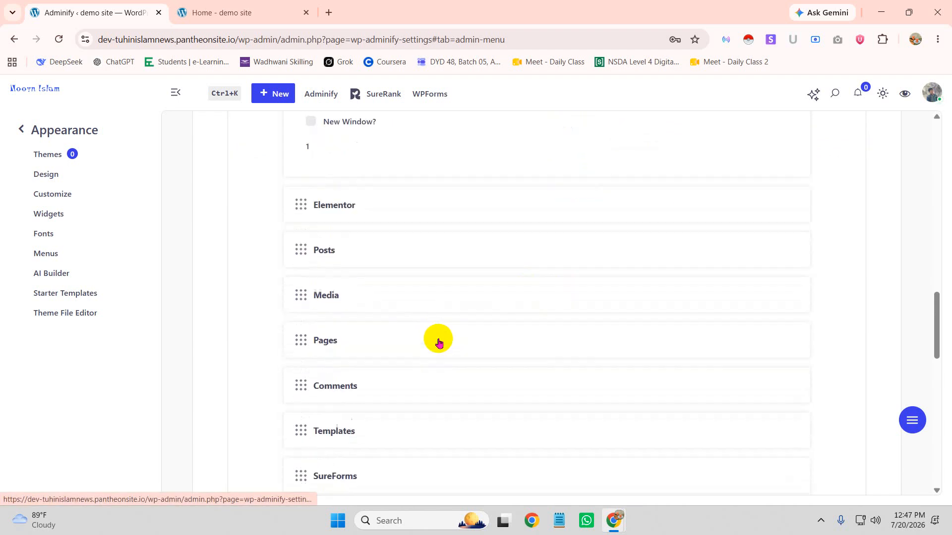
{"action": "scroll", "coordinate": [432, 352], "scroll_direction": "down", "scroll_amount": 1}
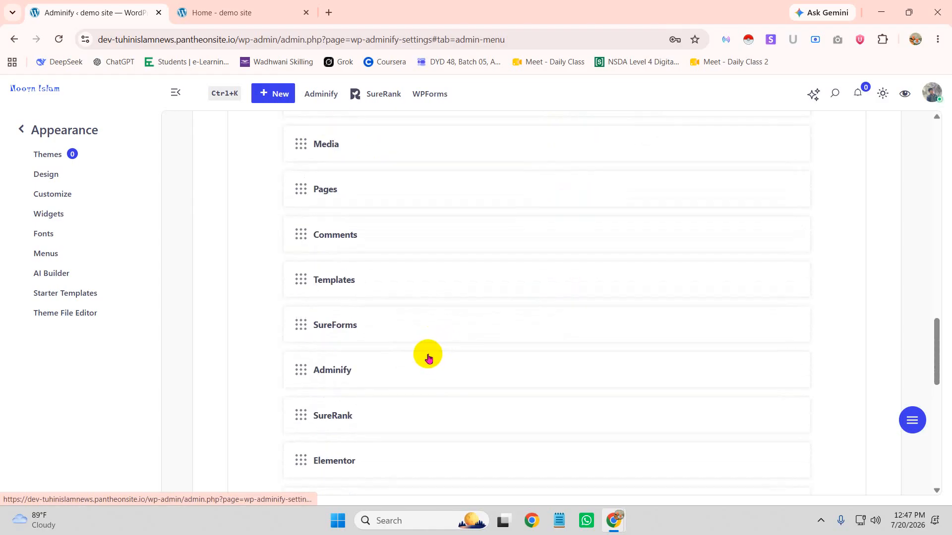
{"action": "scroll", "coordinate": [428, 381], "scroll_direction": "down", "scroll_amount": 4}
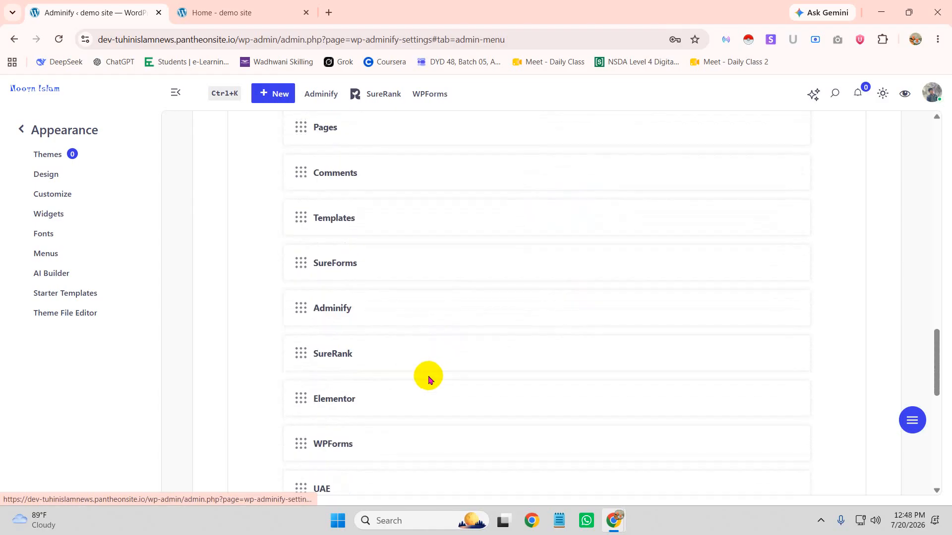
{"action": "scroll", "coordinate": [369, 327], "scroll_direction": "down", "scroll_amount": 1}
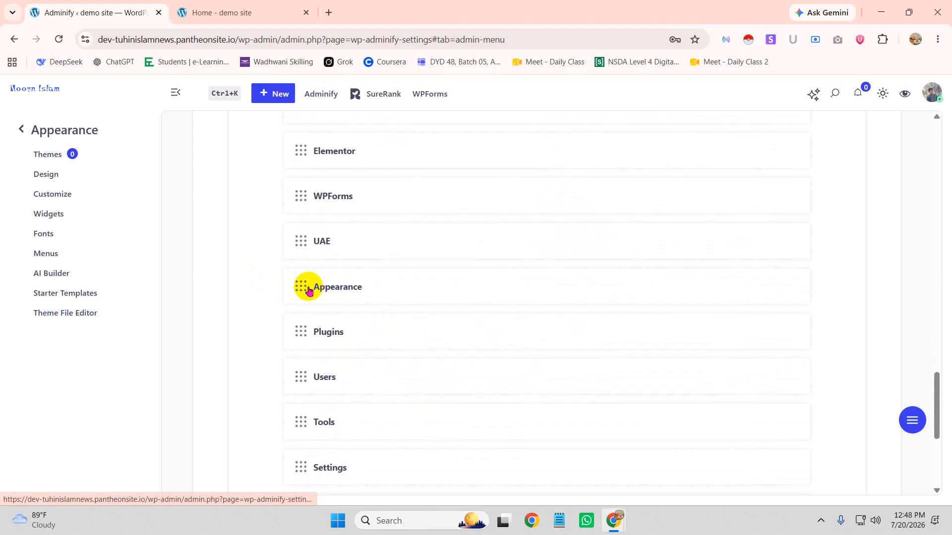
{"action": "left_click", "coordinate": [352, 292]}
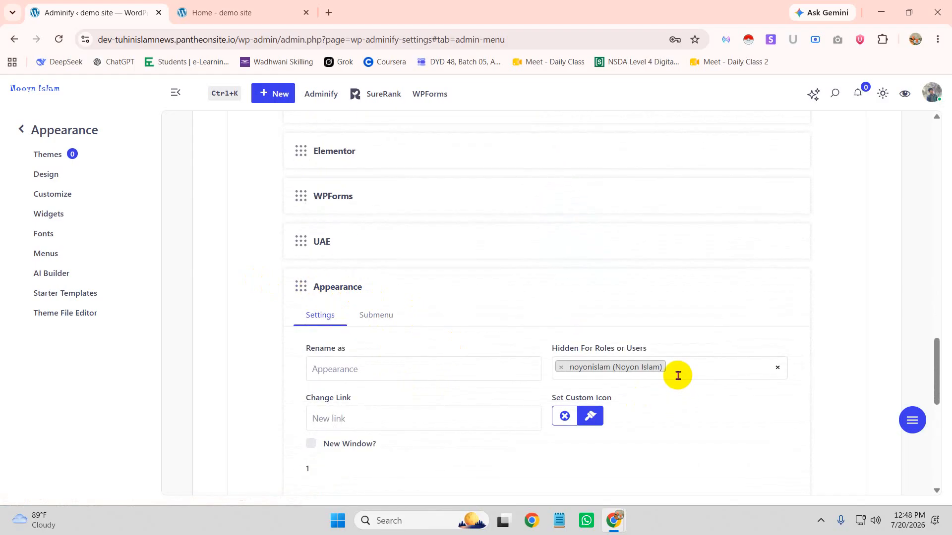
{"action": "left_click", "coordinate": [389, 317]}
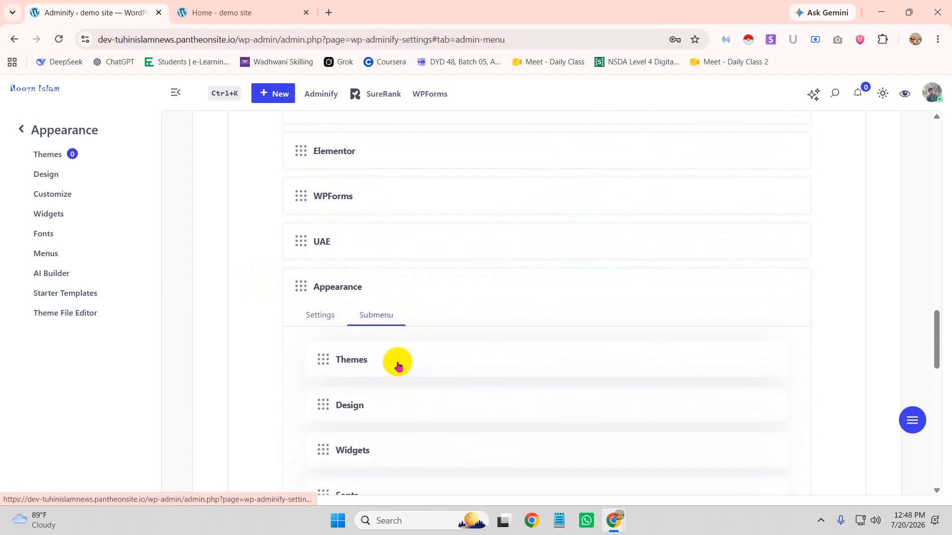
{"action": "left_click", "coordinate": [323, 315]}
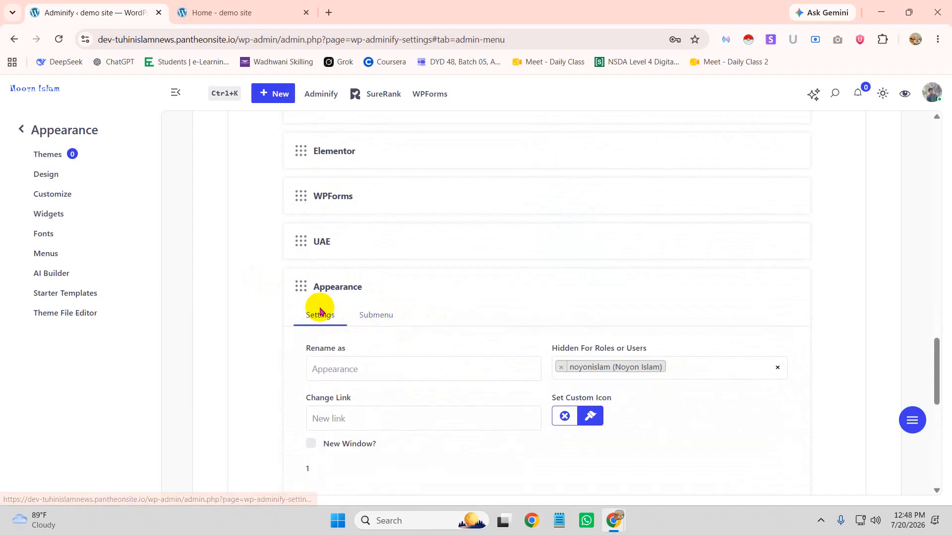
{"action": "scroll", "coordinate": [440, 301], "scroll_direction": "down", "scroll_amount": 8}
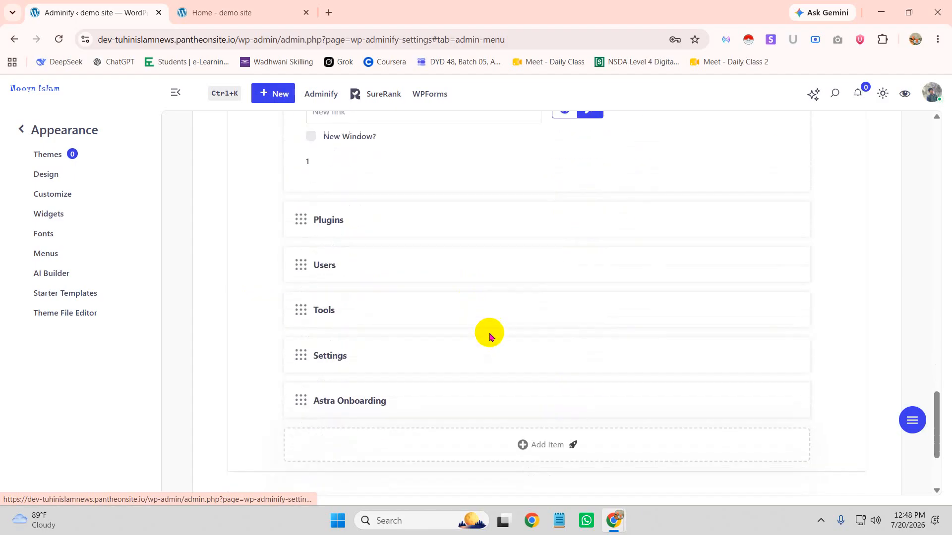
Hide Astra Onboarding and Plugins from the other user account and save the menu settings
{"action": "left_click", "coordinate": [430, 333]}
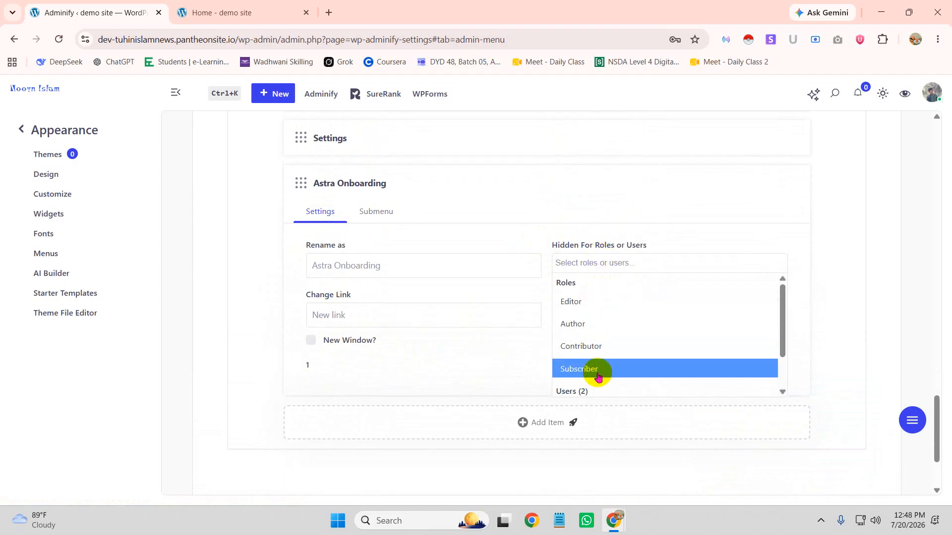
{"action": "scroll", "coordinate": [600, 374], "scroll_direction": "down", "scroll_amount": 1}
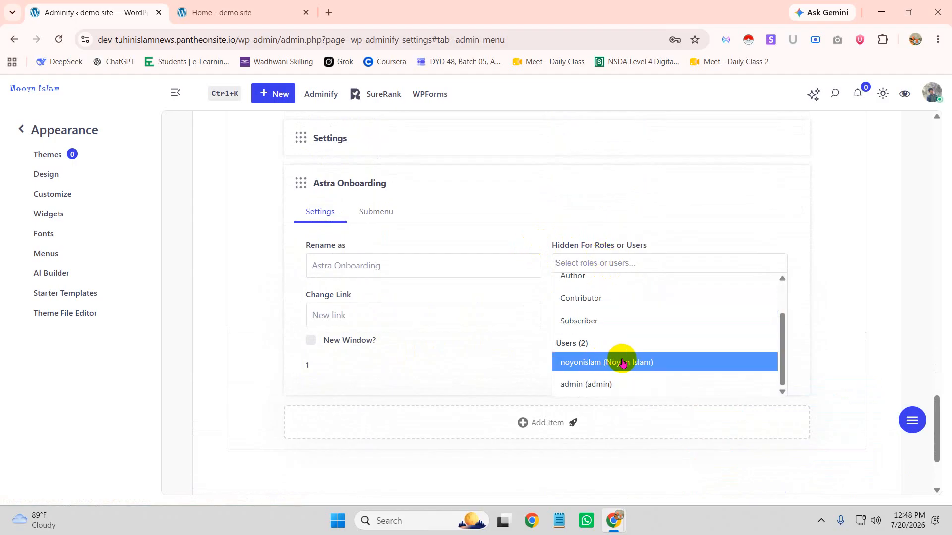
{"action": "left_click", "coordinate": [623, 363]}
{"action": "scroll", "coordinate": [444, 270], "scroll_direction": "up", "scroll_amount": 6}
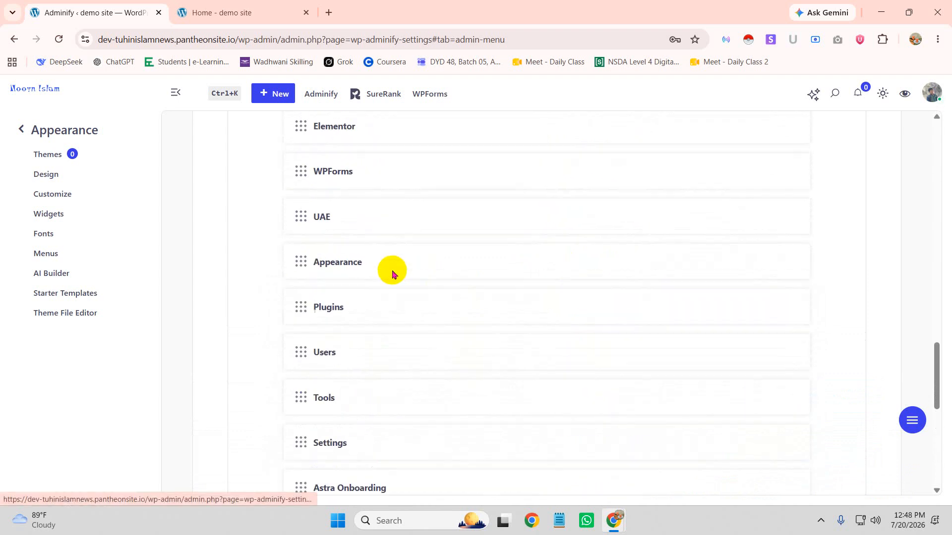
{"action": "left_click", "coordinate": [383, 322]}
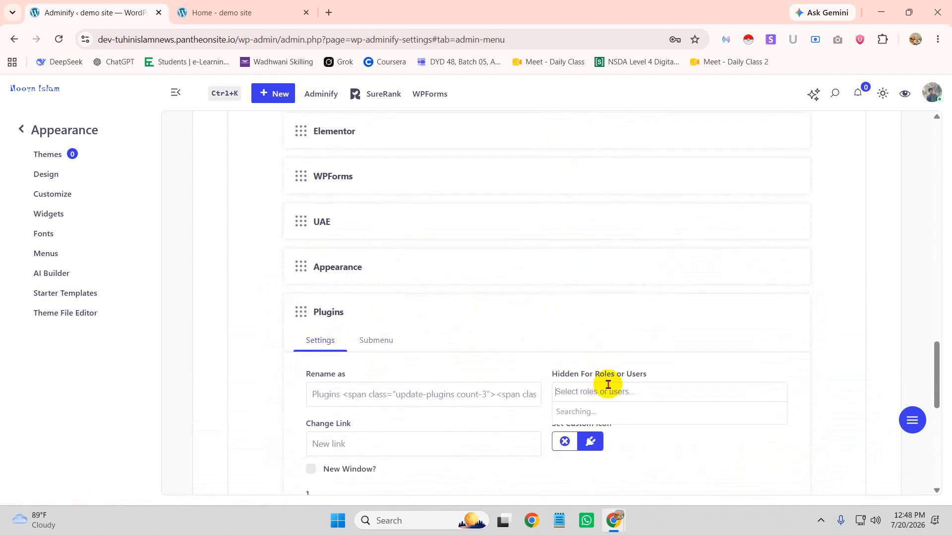
{"action": "scroll", "coordinate": [597, 326], "scroll_direction": "down", "scroll_amount": 1}
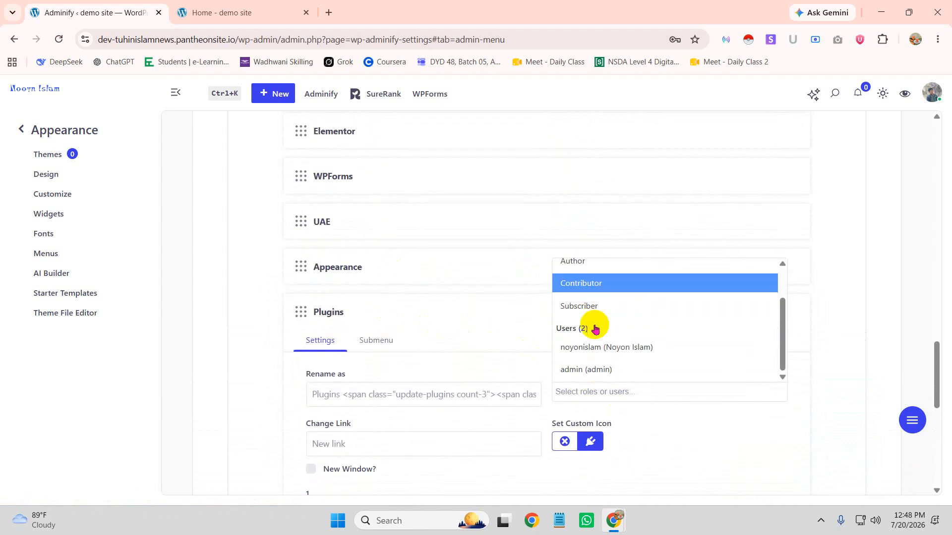
{"action": "left_click", "coordinate": [619, 352]}
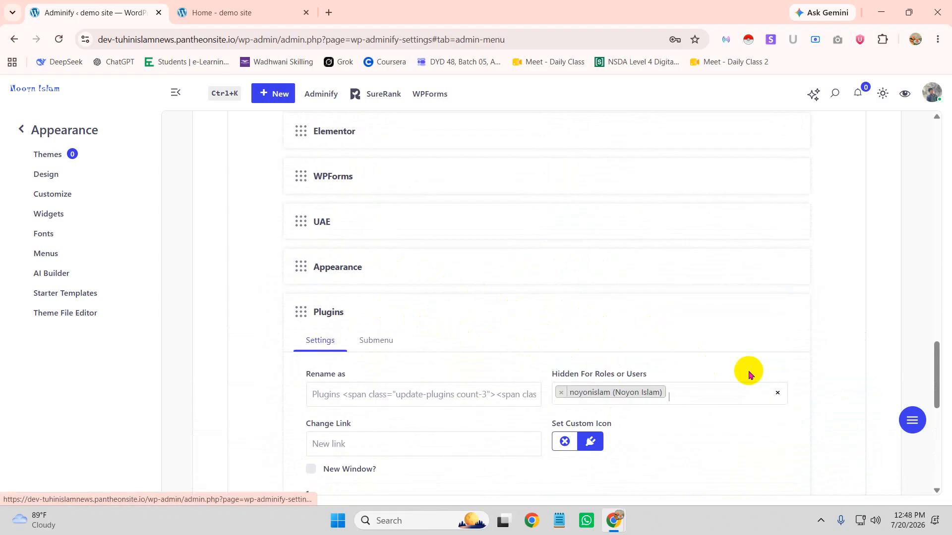
{"action": "scroll", "coordinate": [768, 222], "scroll_direction": "down", "scroll_amount": 10}
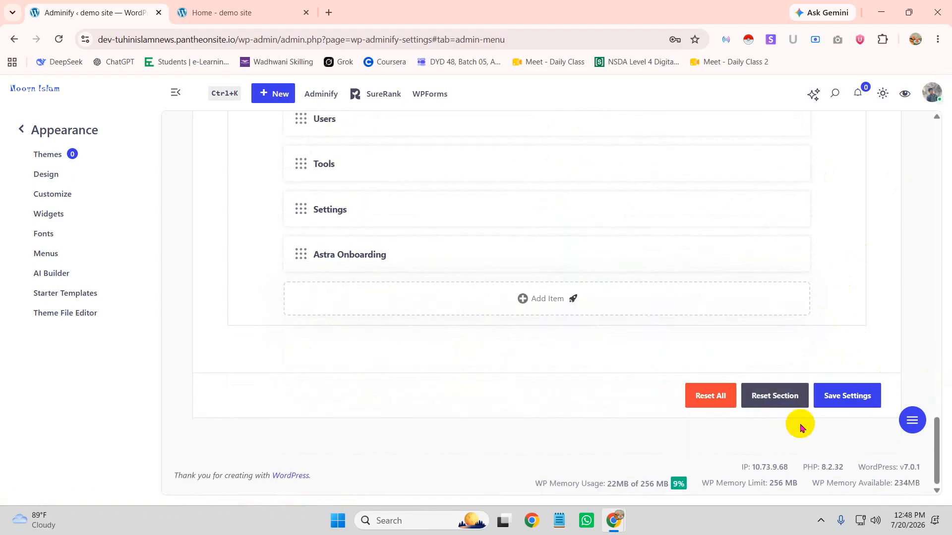
{"action": "left_click", "coordinate": [856, 395]}
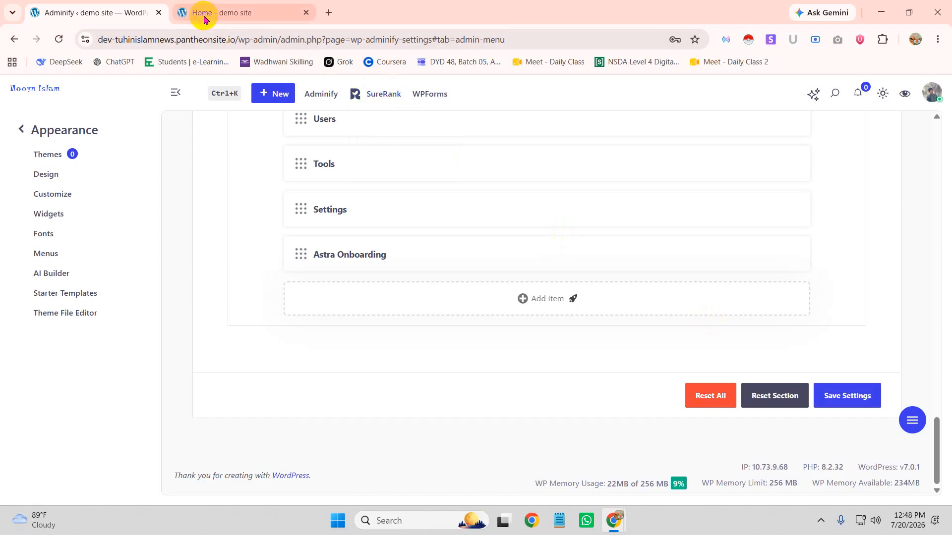
Check the other user's incognito dashboard menu for the missing Plugins and Appearance entries
{"action": "mouse_move", "coordinate": [605, 525]}
{"action": "left_click", "coordinate": [683, 475]}
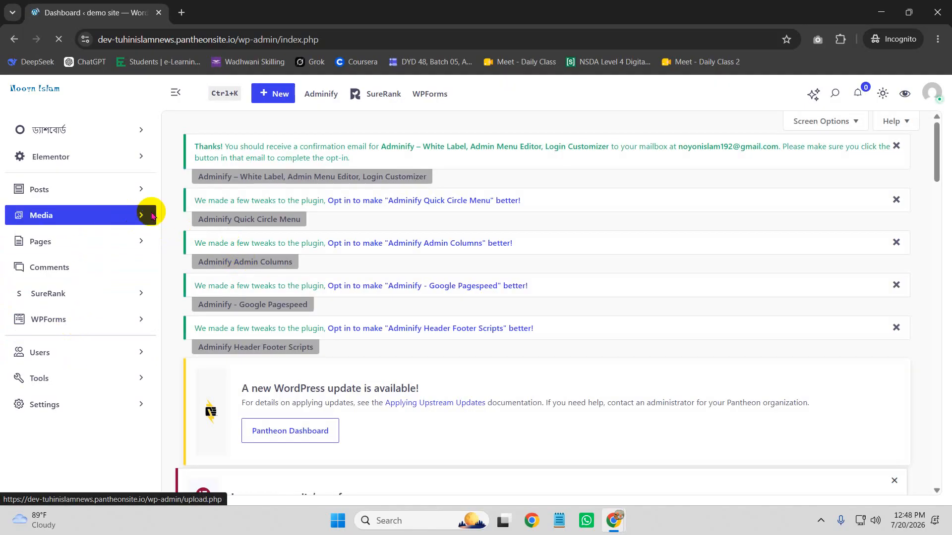
{"action": "left_click", "coordinate": [932, 94]}
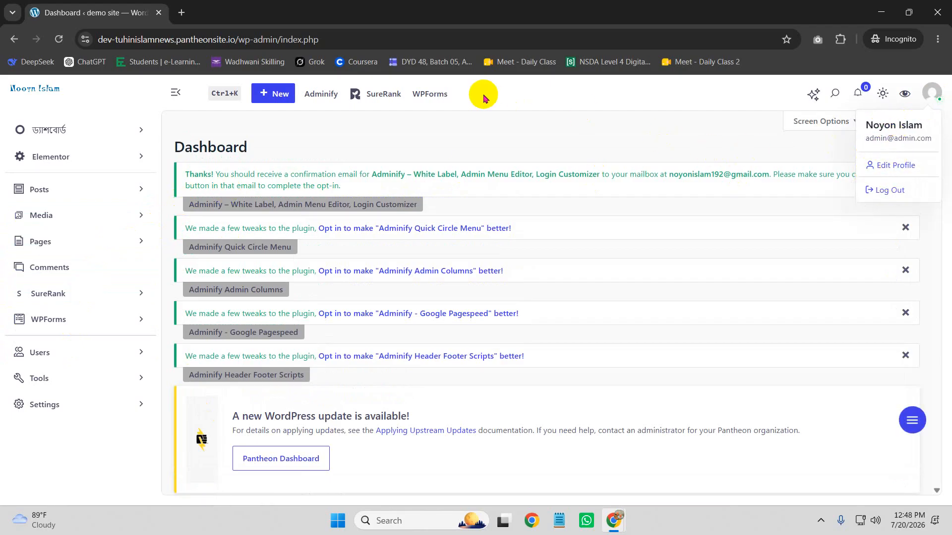
{"action": "left_click", "coordinate": [490, 128]}
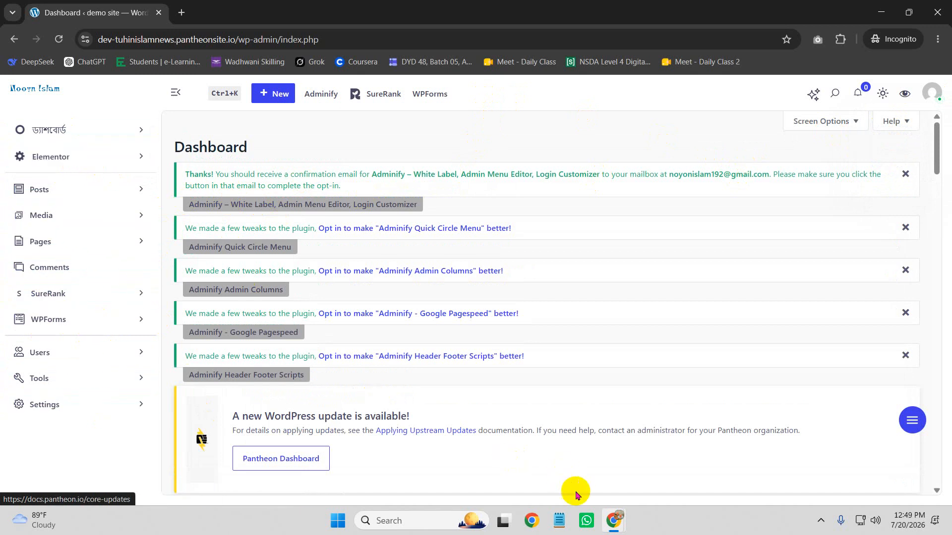
Back in Adminify, hide the Elementor menu item from the other user
{"action": "mouse_move", "coordinate": [613, 520]}
{"action": "left_click", "coordinate": [578, 462]}
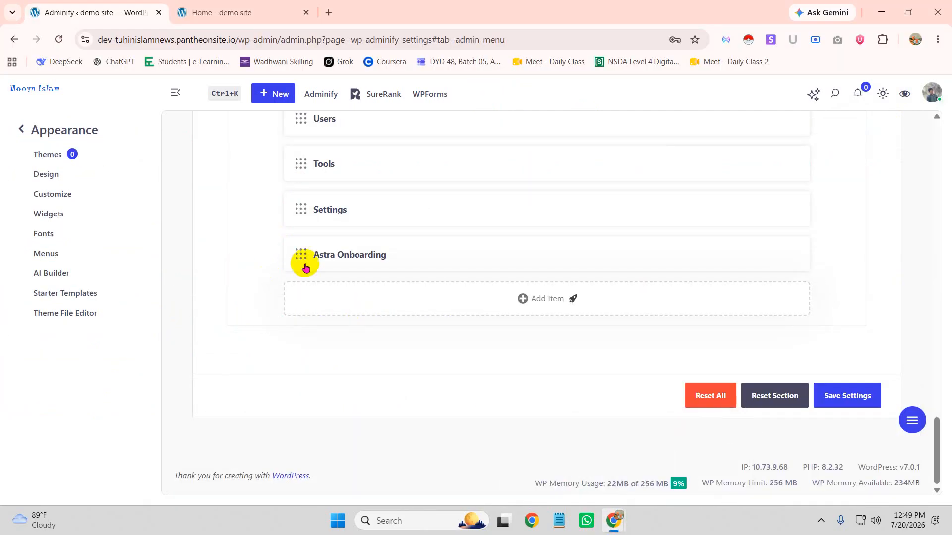
{"action": "scroll", "coordinate": [387, 274], "scroll_direction": "up", "scroll_amount": 11}
{"action": "scroll", "coordinate": [426, 342], "scroll_direction": "up", "scroll_amount": 4}
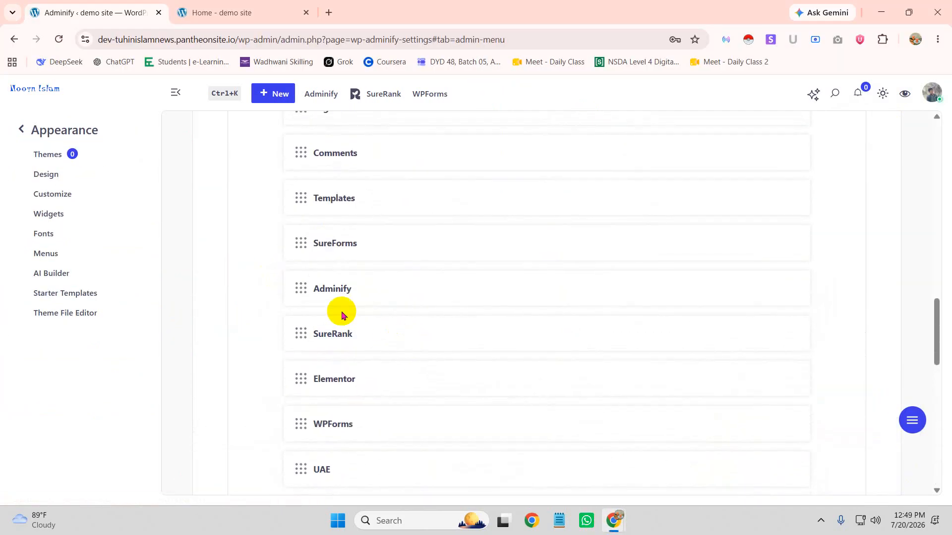
{"action": "scroll", "coordinate": [378, 284], "scroll_direction": "up", "scroll_amount": 4}
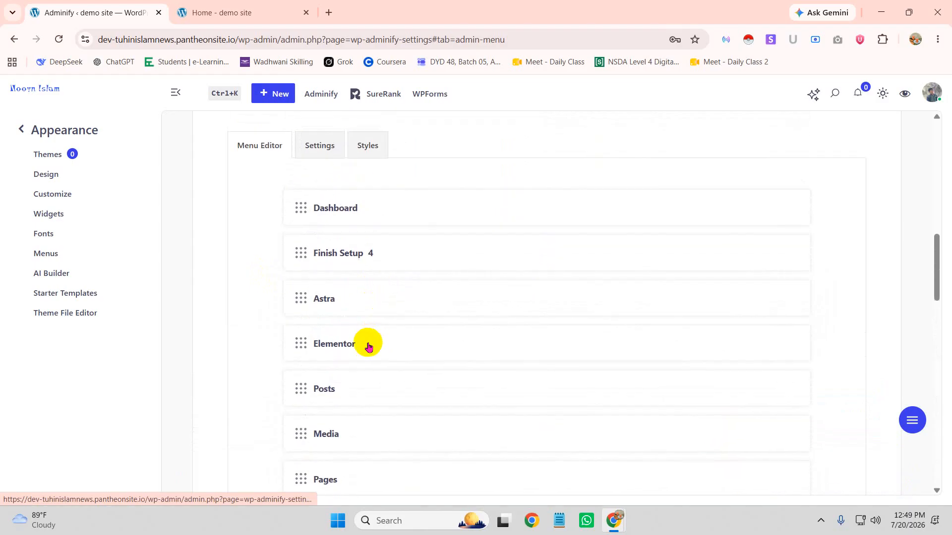
{"action": "left_click", "coordinate": [366, 342]}
{"action": "scroll", "coordinate": [627, 433], "scroll_direction": "down", "scroll_amount": 1}
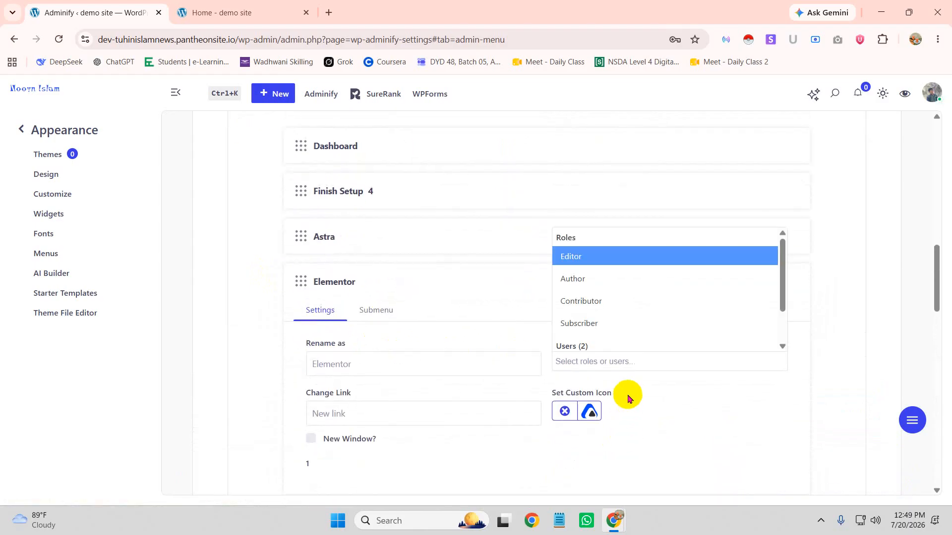
{"action": "scroll", "coordinate": [605, 318], "scroll_direction": "down", "scroll_amount": 3}
{"action": "left_click", "coordinate": [624, 326]}
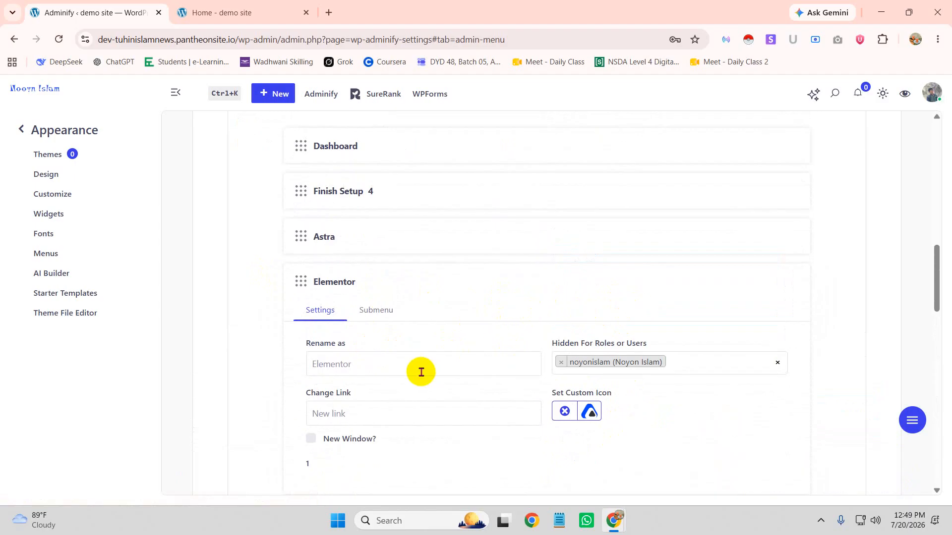
Hide the SureRank menu item from the other user
{"action": "scroll", "coordinate": [420, 369], "scroll_direction": "down", "scroll_amount": 6}
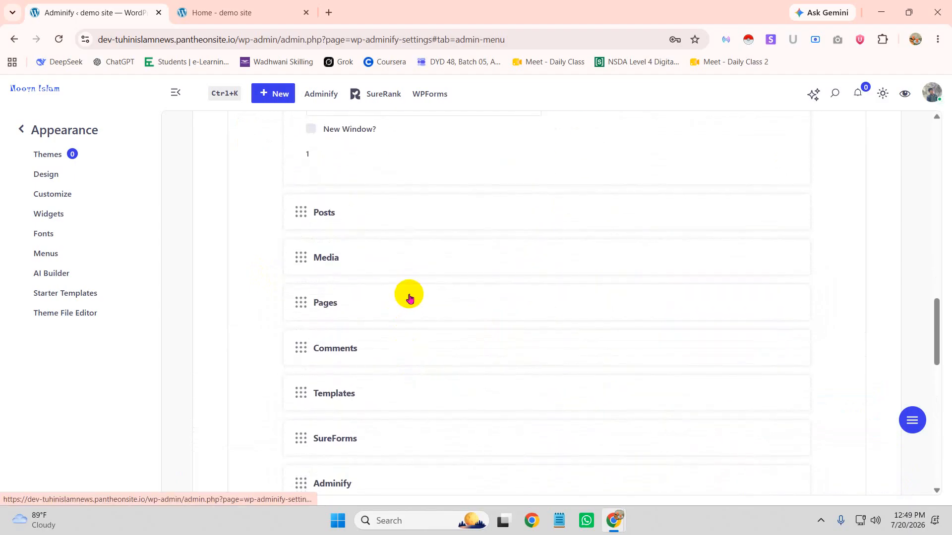
{"action": "scroll", "coordinate": [826, 159], "scroll_direction": "up", "scroll_amount": 10}
{"action": "scroll", "coordinate": [618, 221], "scroll_direction": "down", "scroll_amount": 14}
{"action": "scroll", "coordinate": [462, 305], "scroll_direction": "down", "scroll_amount": 2}
{"action": "left_click", "coordinate": [370, 226]}
{"action": "left_click", "coordinate": [609, 300]}
{"action": "scroll", "coordinate": [609, 347], "scroll_direction": "down", "scroll_amount": 4}
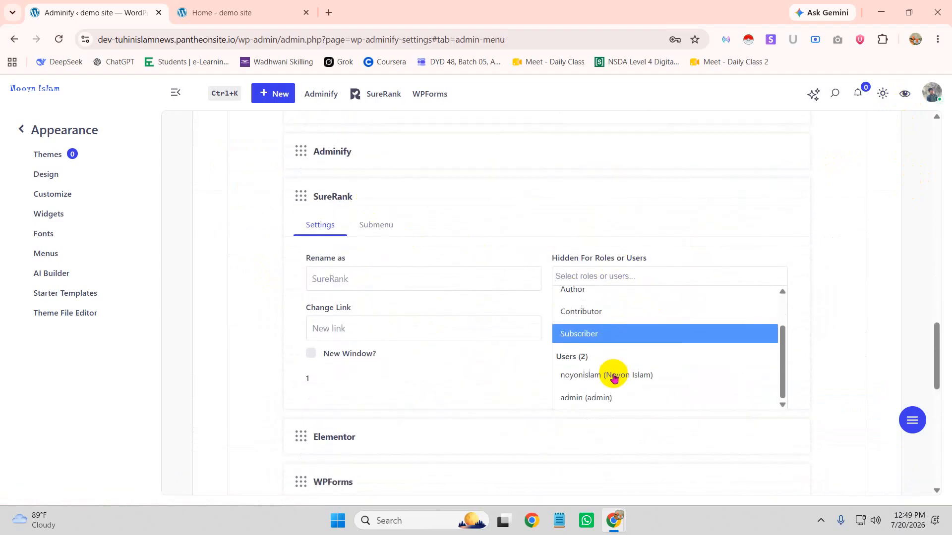
{"action": "left_click", "coordinate": [613, 336]}
Save the admin menu settings and open the demo site's home page
{"action": "scroll", "coordinate": [567, 339], "scroll_direction": "down", "scroll_amount": 4}
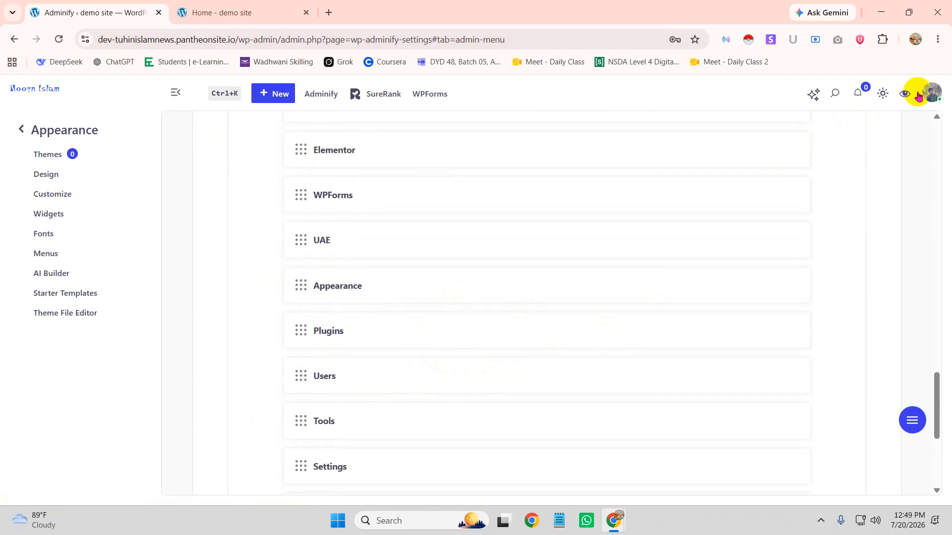
{"action": "scroll", "coordinate": [808, 297], "scroll_direction": "up", "scroll_amount": 15}
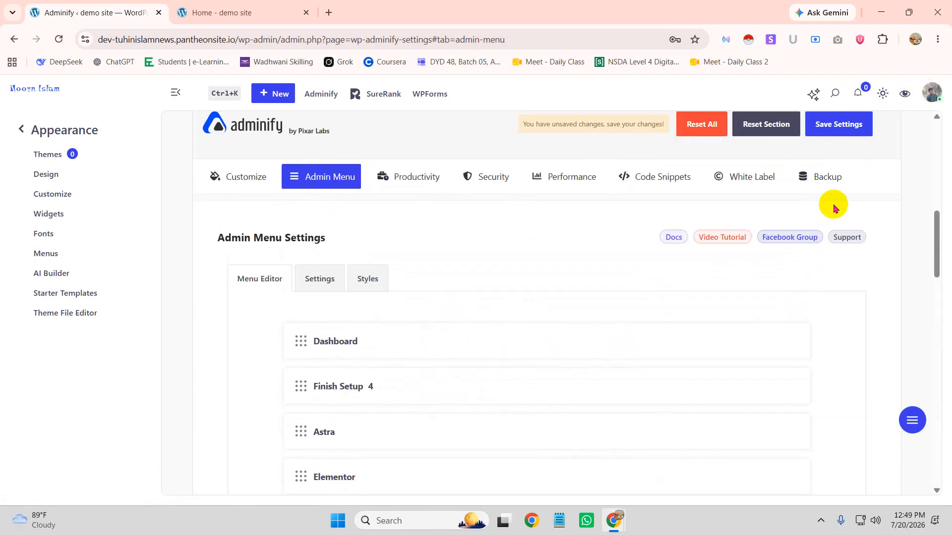
{"action": "left_click", "coordinate": [839, 126]}
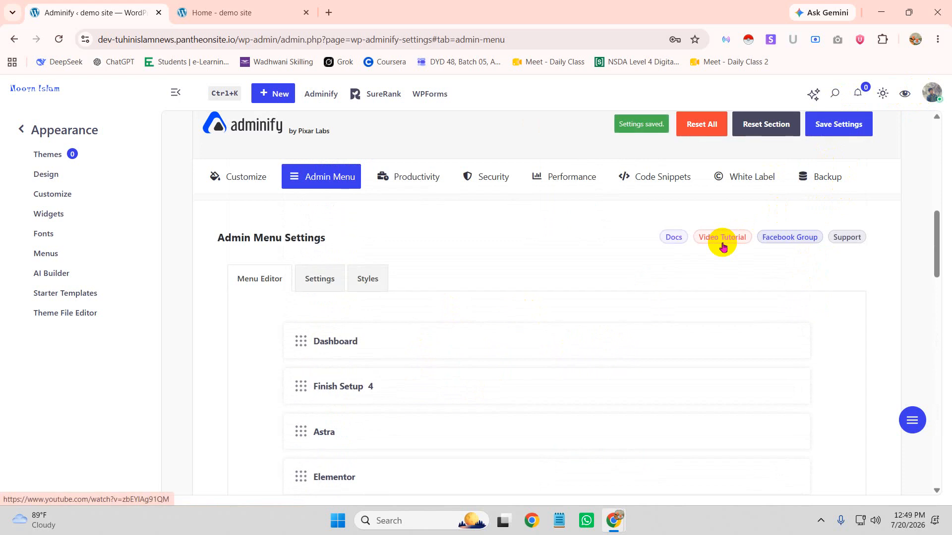
{"action": "left_click", "coordinate": [241, 14]}
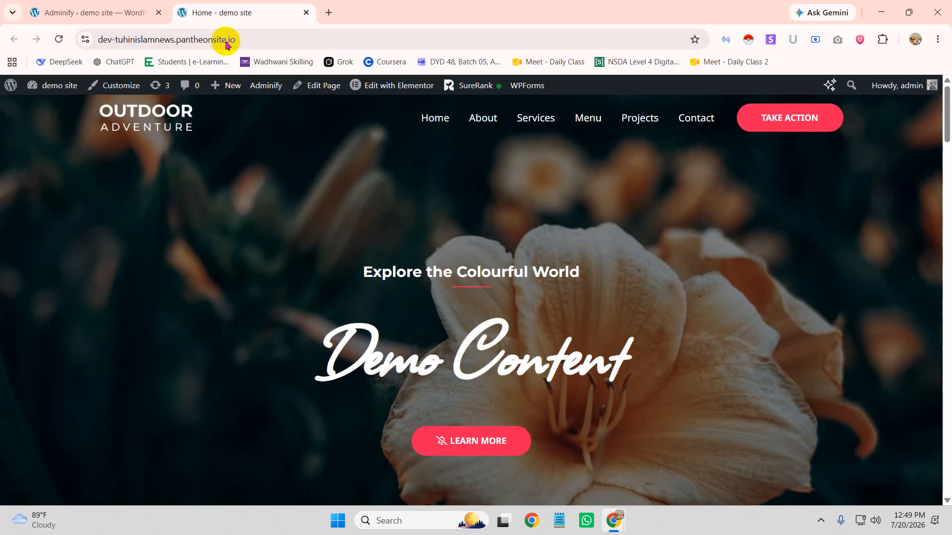
Check the other user's dashboard lacks Elementor and SureRank, then reopen Adminify's Admin Menu settings
{"action": "left_click", "coordinate": [97, 13]}
{"action": "mouse_move", "coordinate": [605, 523]}
{"action": "left_click", "coordinate": [703, 446]}
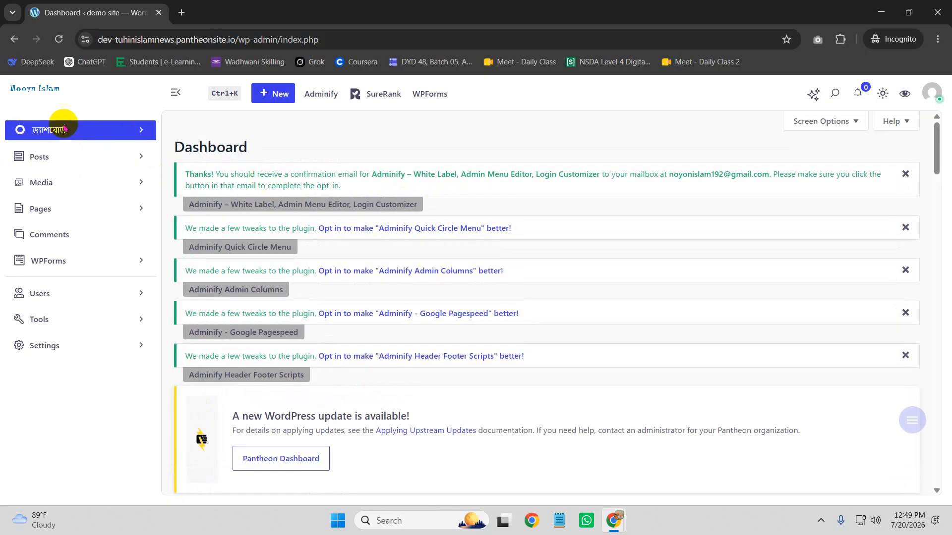
{"action": "left_click", "coordinate": [138, 319]}
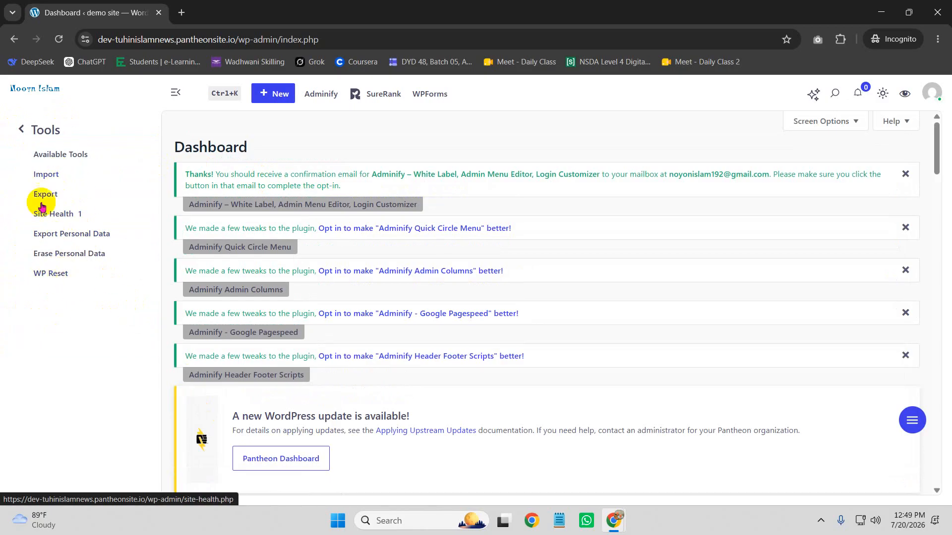
{"action": "left_click", "coordinate": [20, 133]}
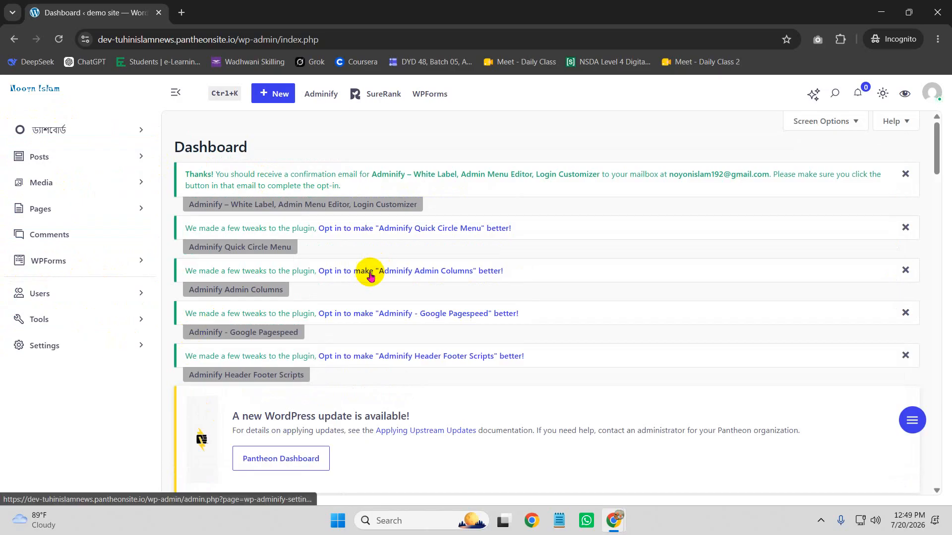
{"action": "left_click", "coordinate": [318, 96]}
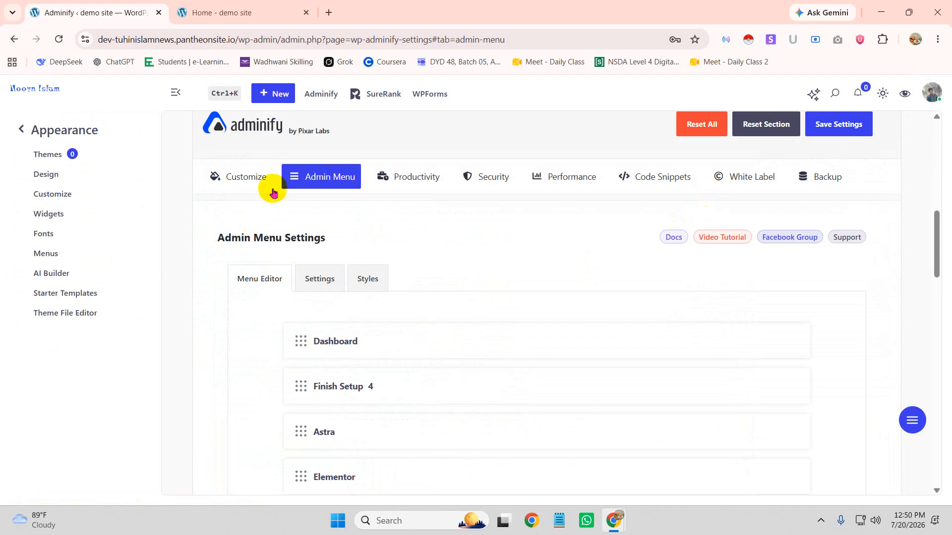
Expand Posts in the Menu Editor and open the All Posts submenu entry's rename and link settings
{"action": "scroll", "coordinate": [546, 250], "scroll_direction": "down", "scroll_amount": 15}
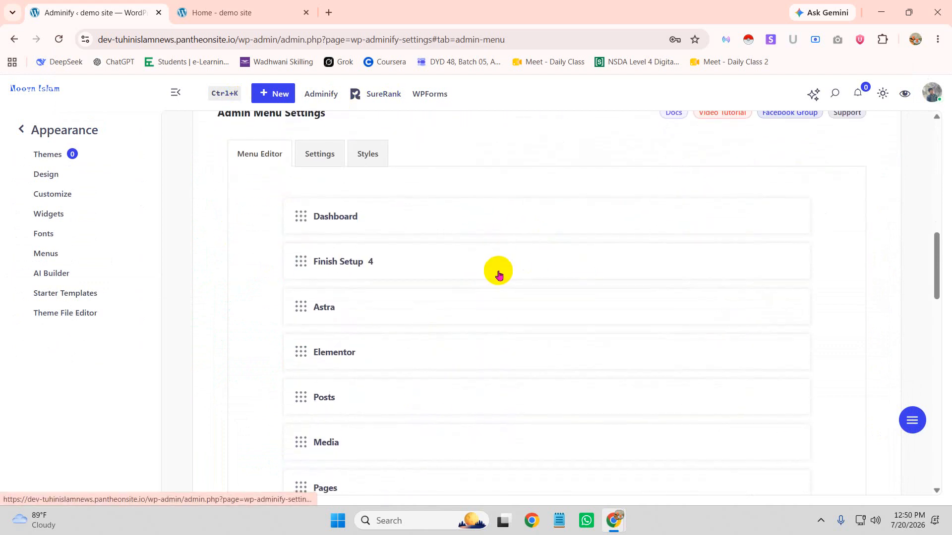
{"action": "scroll", "coordinate": [498, 276], "scroll_direction": "down", "scroll_amount": 5}
{"action": "scroll", "coordinate": [499, 276], "scroll_direction": "up", "scroll_amount": 5}
{"action": "scroll", "coordinate": [499, 276], "scroll_direction": "down", "scroll_amount": 5}
{"action": "scroll", "coordinate": [501, 279], "scroll_direction": "up", "scroll_amount": 10}
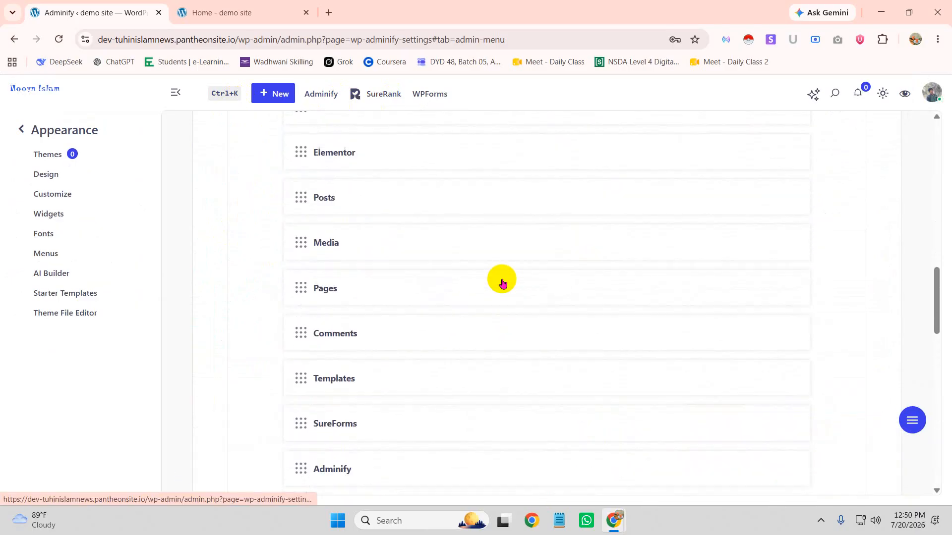
{"action": "scroll", "coordinate": [380, 308], "scroll_direction": "down", "scroll_amount": 4}
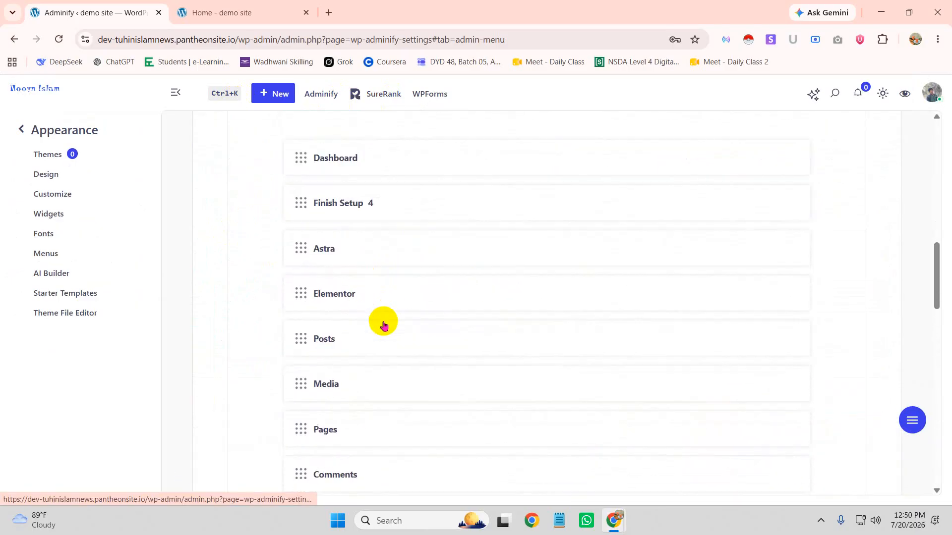
{"action": "left_click", "coordinate": [363, 266]}
{"action": "scroll", "coordinate": [388, 267], "scroll_direction": "down", "scroll_amount": 1}
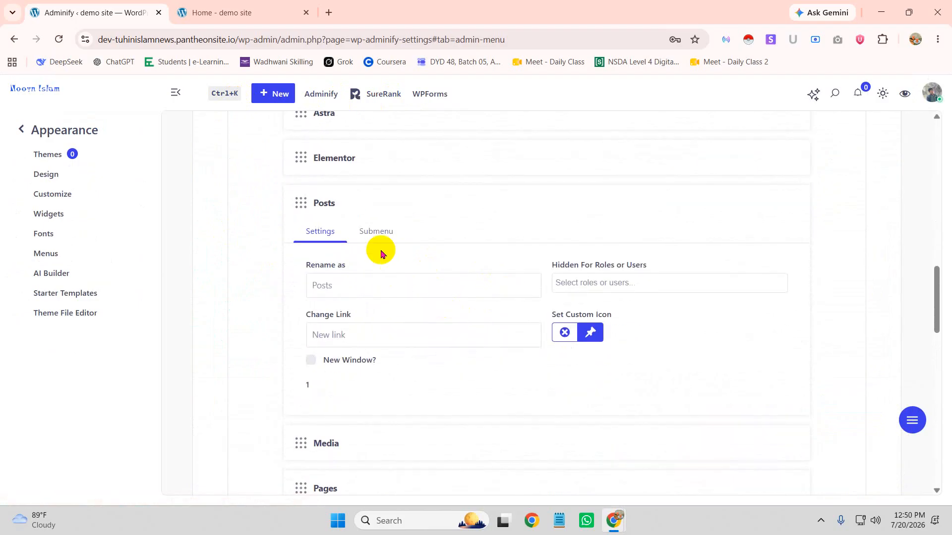
{"action": "left_click", "coordinate": [377, 231]}
{"action": "scroll", "coordinate": [555, 269], "scroll_direction": "down", "scroll_amount": 1}
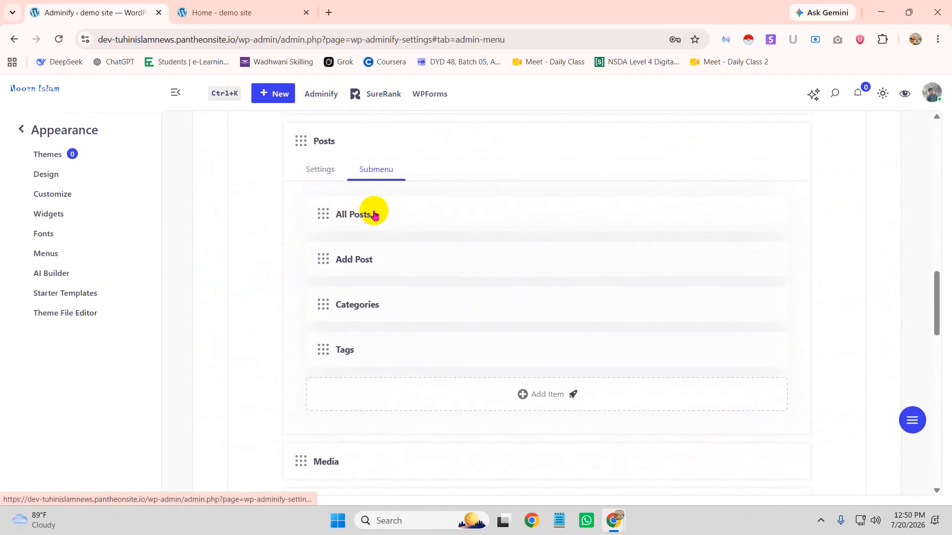
{"action": "left_click", "coordinate": [377, 214]}
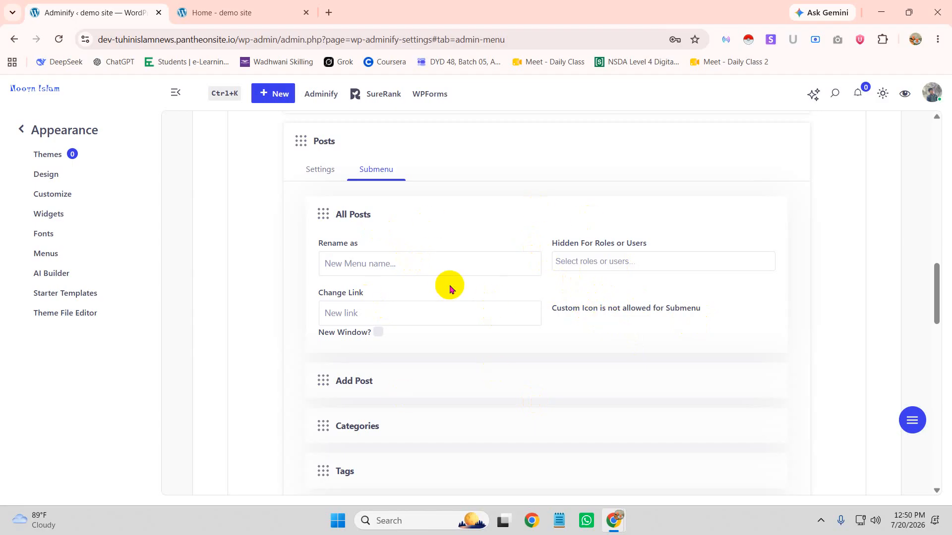
{"action": "left_click", "coordinate": [20, 130]}
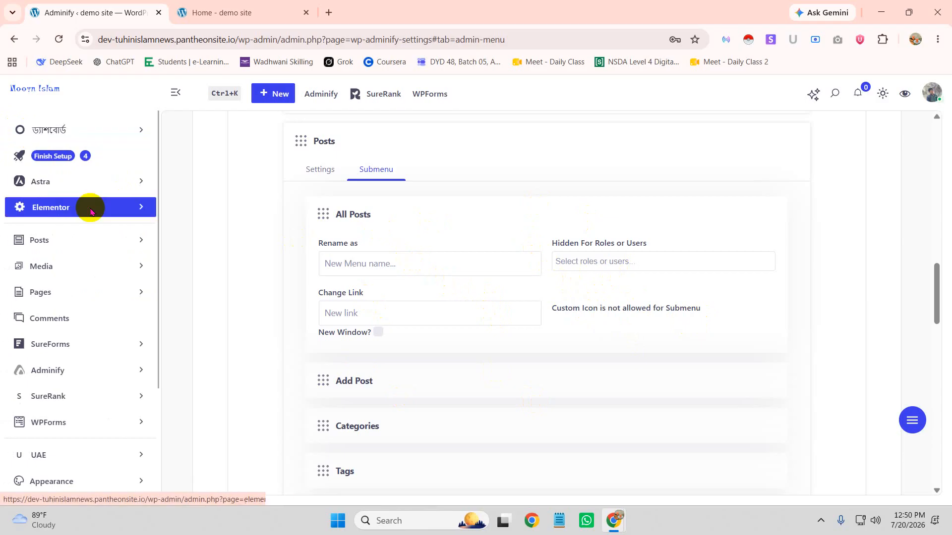
Open Adminify's Admin Columns page to the Post columns list, with the Posts sidebar submenu shown
{"action": "mouse_move", "coordinate": [326, 101]}
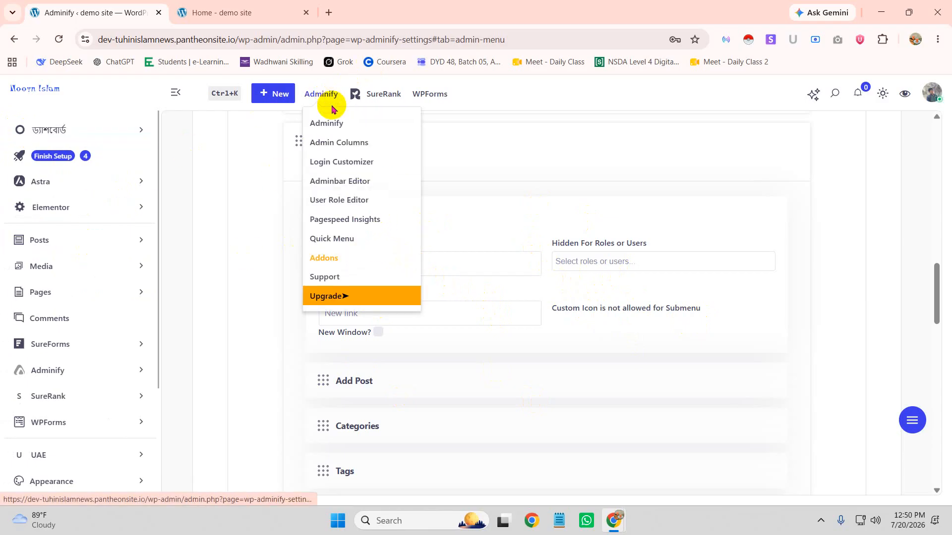
{"action": "left_click", "coordinate": [337, 147]}
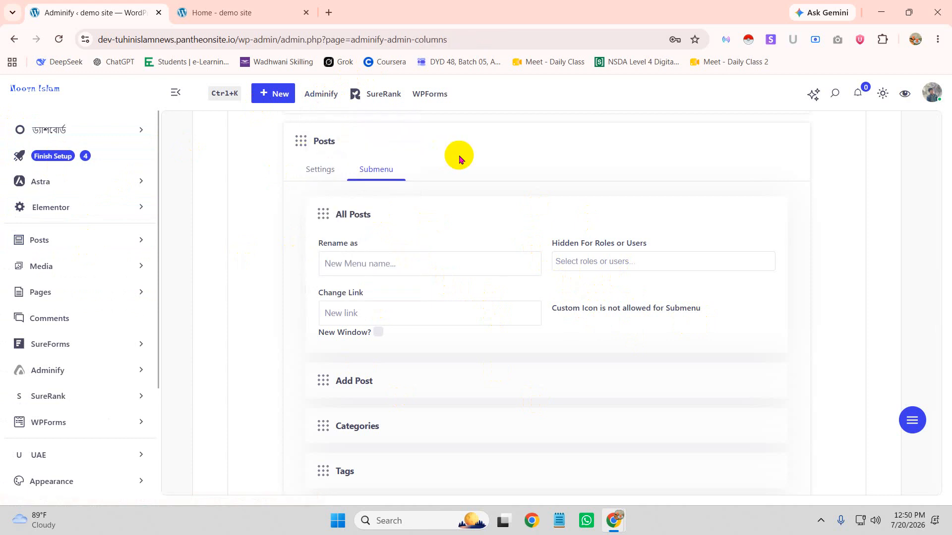
{"action": "scroll", "coordinate": [465, 170], "scroll_direction": "down", "scroll_amount": 3}
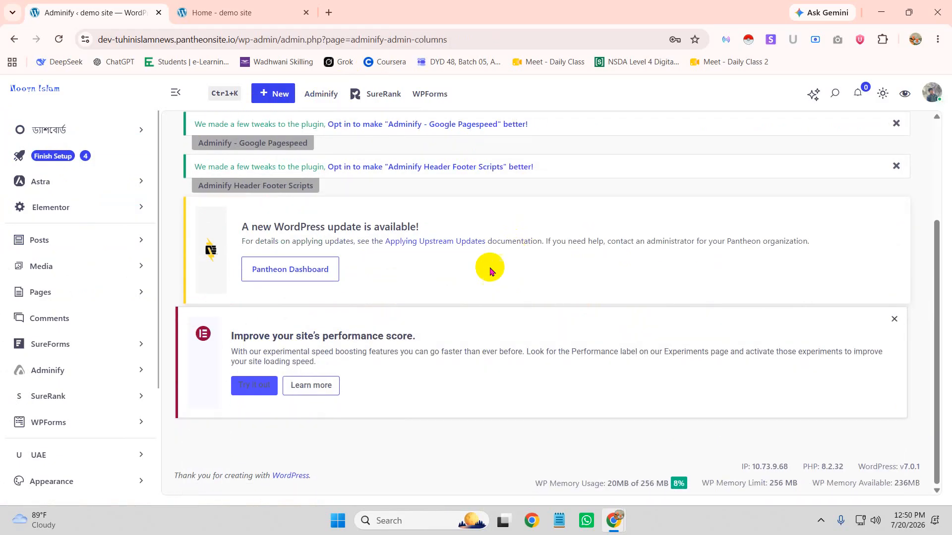
{"action": "scroll", "coordinate": [465, 296], "scroll_direction": "down", "scroll_amount": 7}
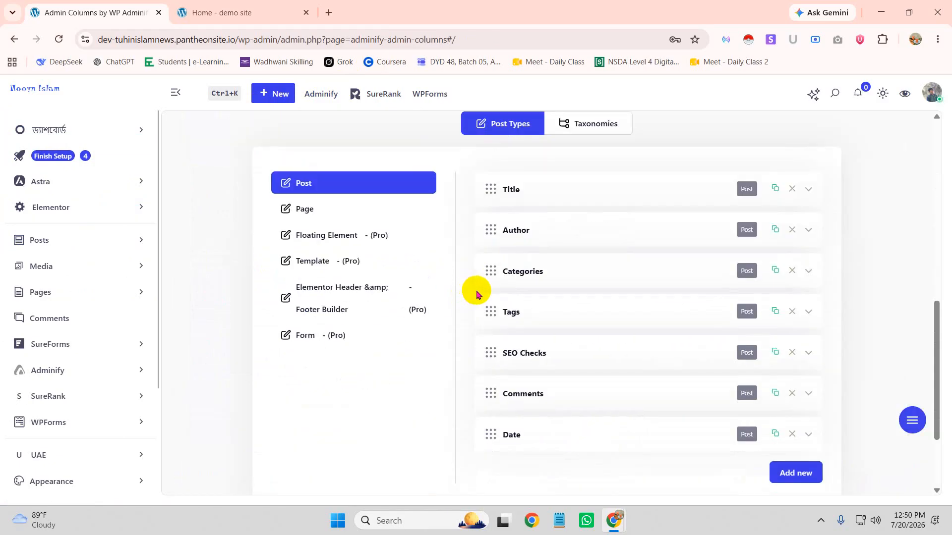
{"action": "scroll", "coordinate": [383, 196], "scroll_direction": "up", "scroll_amount": 1}
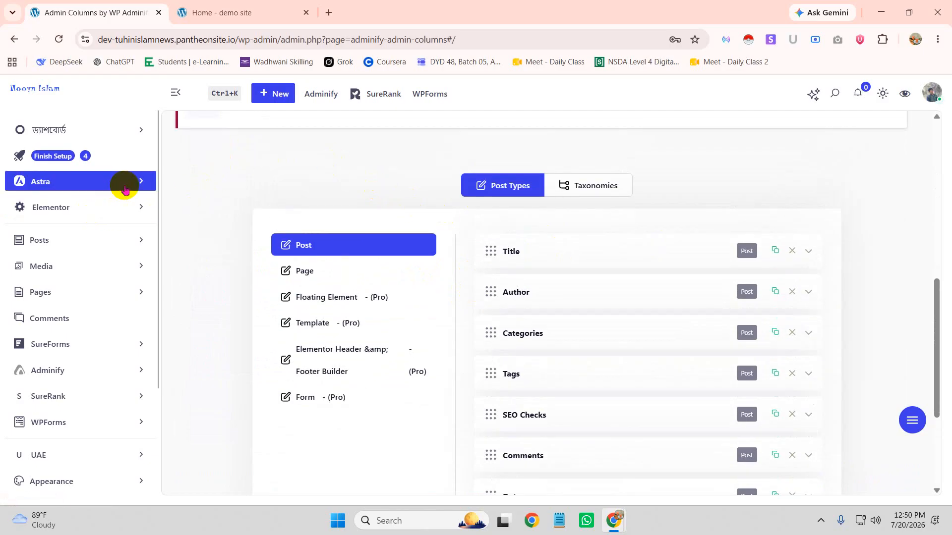
{"action": "scroll", "coordinate": [190, 183], "scroll_direction": "up", "scroll_amount": 2}
{"action": "scroll", "coordinate": [132, 208], "scroll_direction": "down", "scroll_amount": 1}
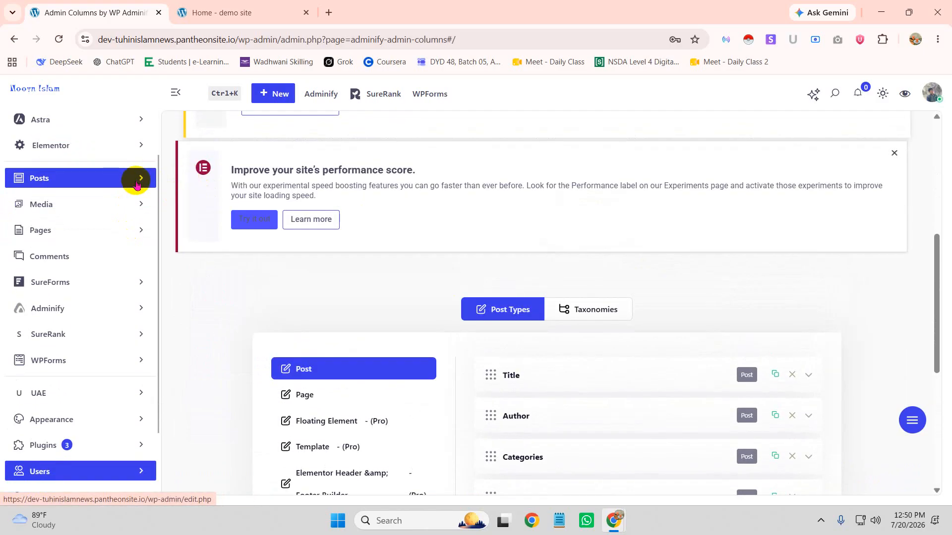
{"action": "left_click", "coordinate": [141, 182]}
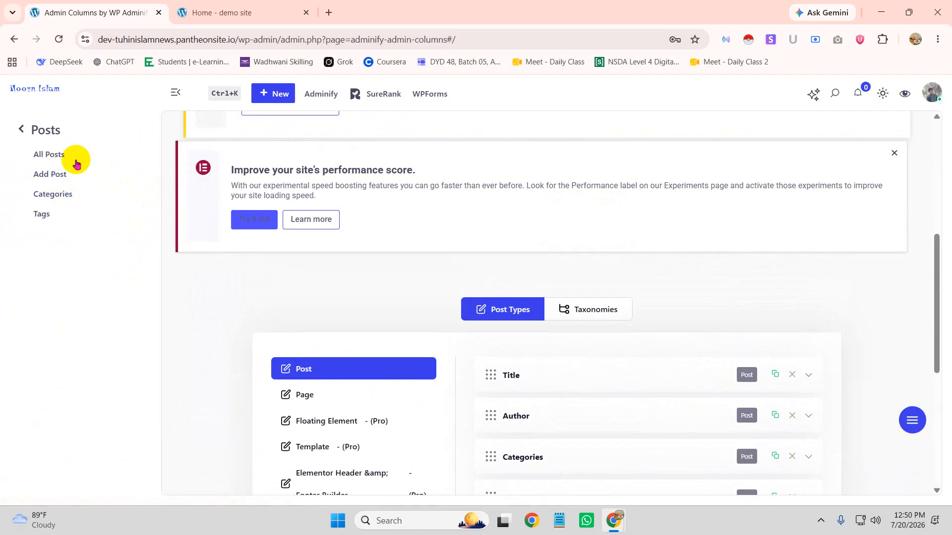
{"action": "left_click", "coordinate": [54, 157]}
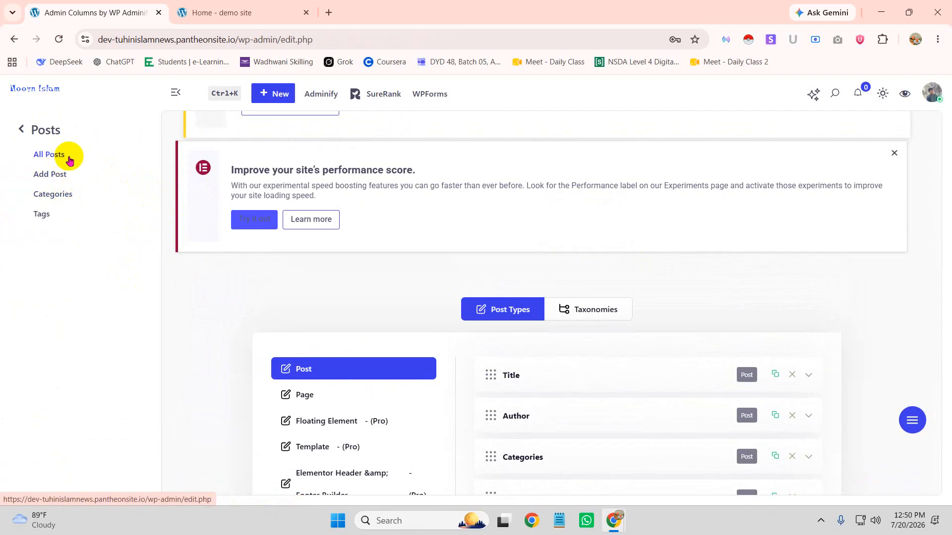
{"action": "scroll", "coordinate": [463, 295], "scroll_direction": "down", "scroll_amount": 8}
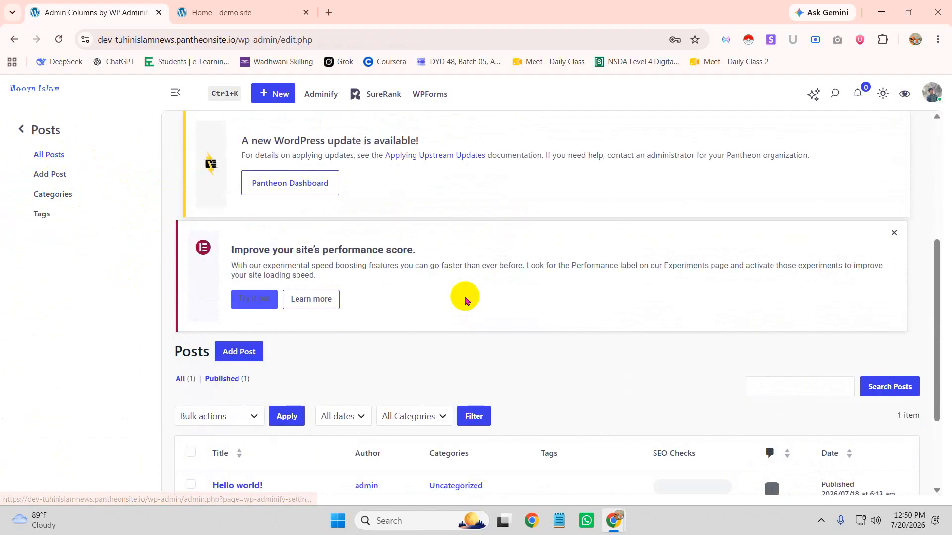
{"action": "scroll", "coordinate": [312, 340], "scroll_direction": "down", "scroll_amount": 10}
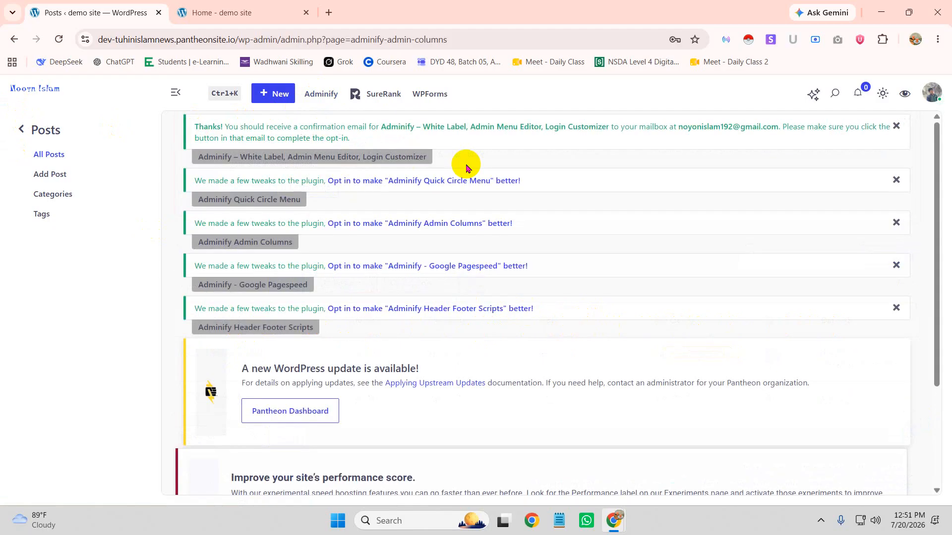
{"action": "scroll", "coordinate": [476, 199], "scroll_direction": "down", "scroll_amount": 10}
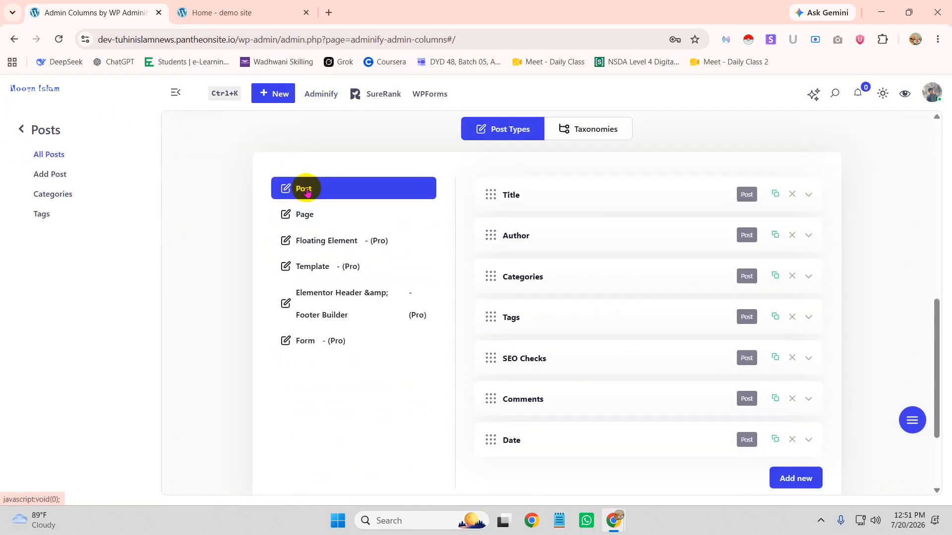
Expand the Post Title column's settings and check the Column Type list, leaving it as Title
{"action": "left_click", "coordinate": [303, 213]}
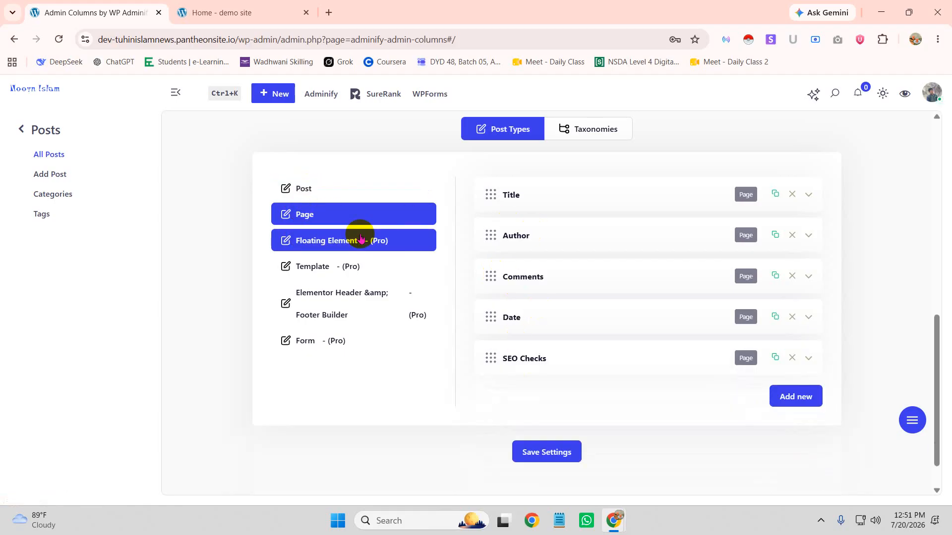
{"action": "left_click", "coordinate": [299, 188]}
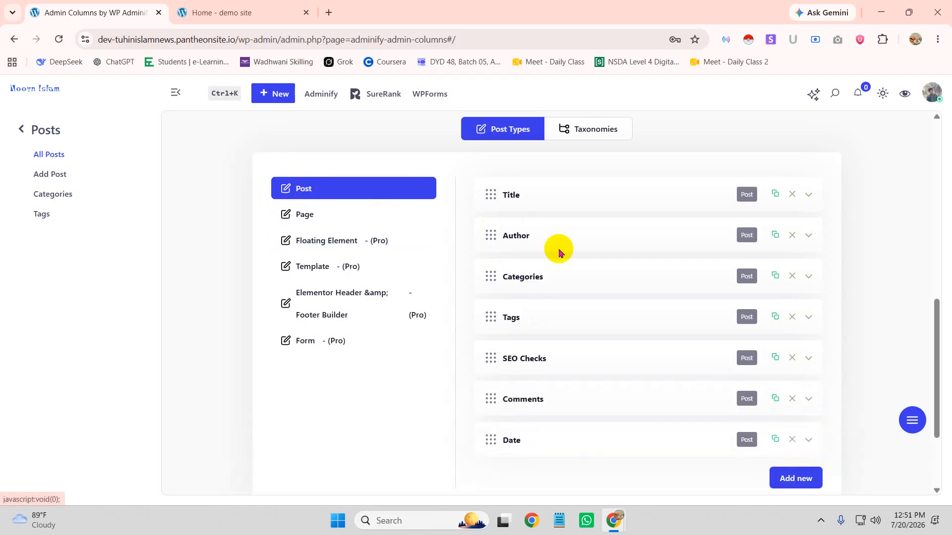
{"action": "scroll", "coordinate": [643, 381], "scroll_direction": "down", "scroll_amount": 3}
{"action": "scroll", "coordinate": [546, 303], "scroll_direction": "up", "scroll_amount": 3}
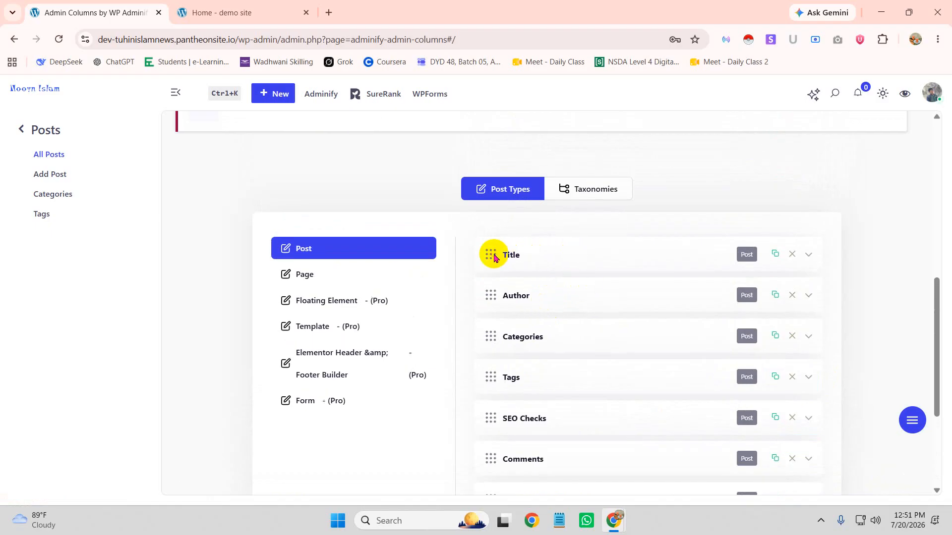
{"action": "left_click", "coordinate": [805, 258]}
{"action": "left_click", "coordinate": [660, 308]}
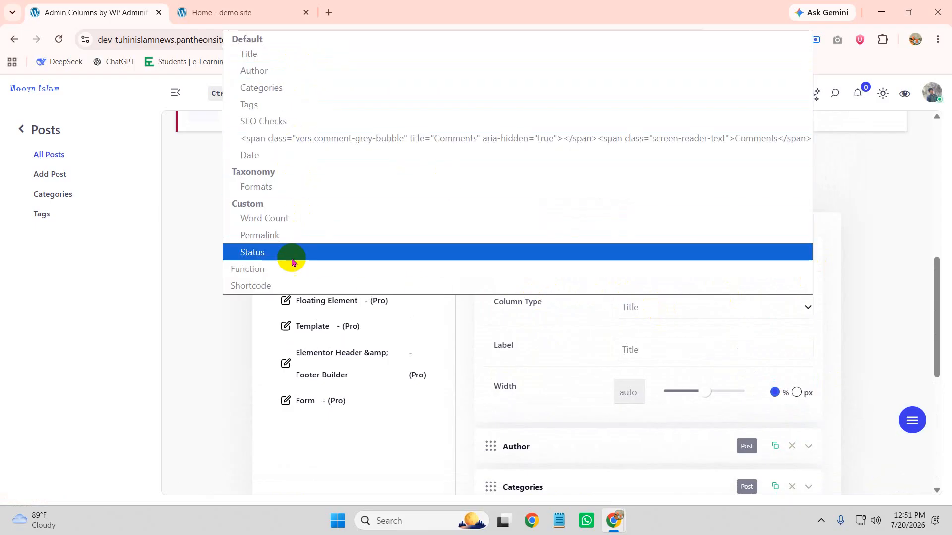
{"action": "left_click", "coordinate": [251, 335]}
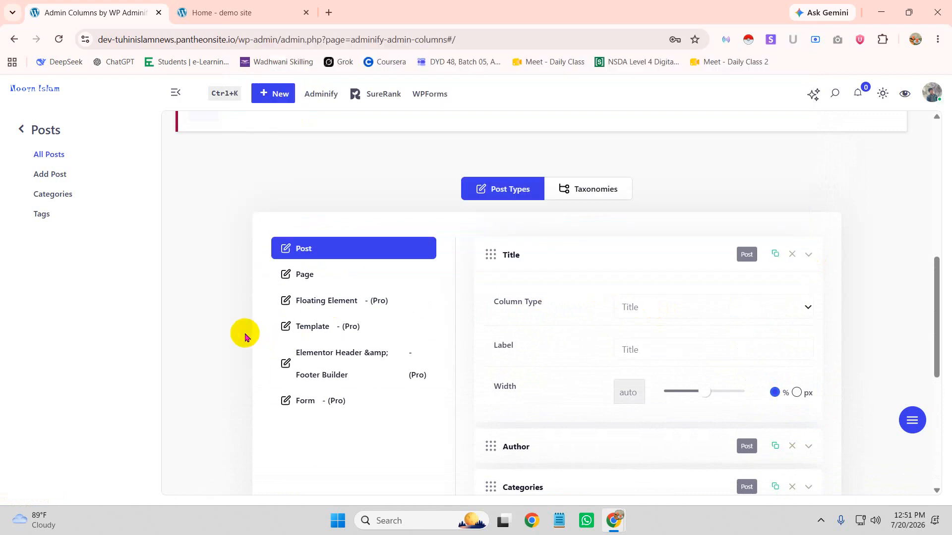
{"action": "scroll", "coordinate": [724, 335], "scroll_direction": "down", "scroll_amount": 7}
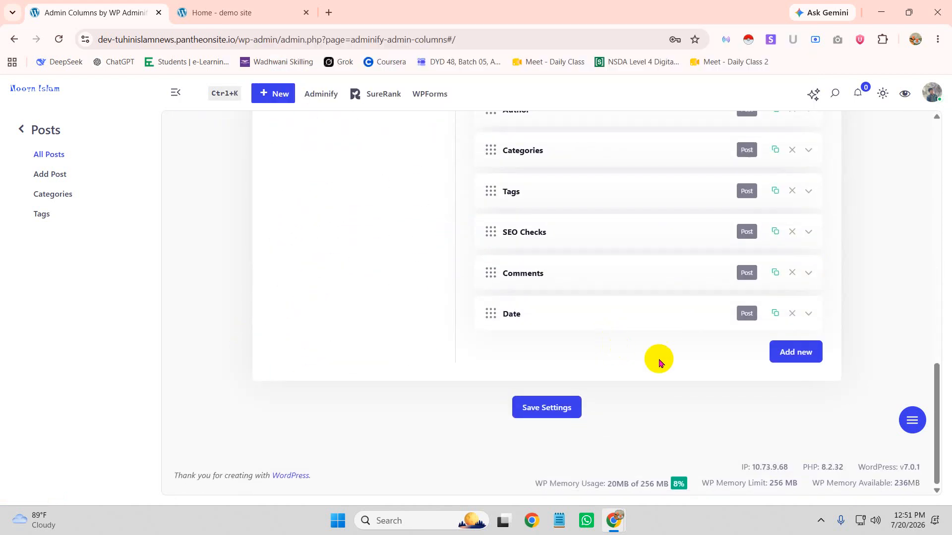
Add a new Post column and set its type to Word Count
{"action": "left_click", "coordinate": [791, 353]}
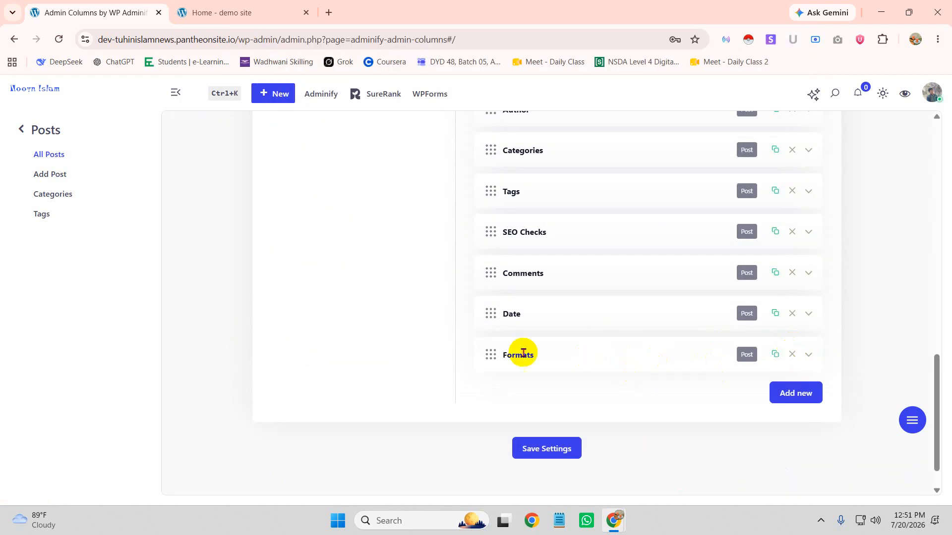
{"action": "left_click", "coordinate": [809, 356]}
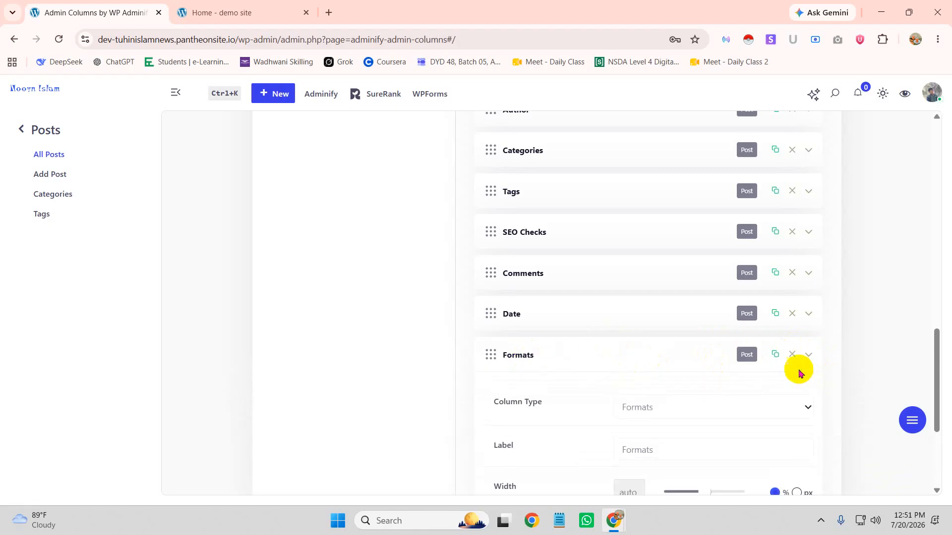
{"action": "scroll", "coordinate": [665, 378], "scroll_direction": "down", "scroll_amount": 4}
{"action": "left_click", "coordinate": [667, 235]}
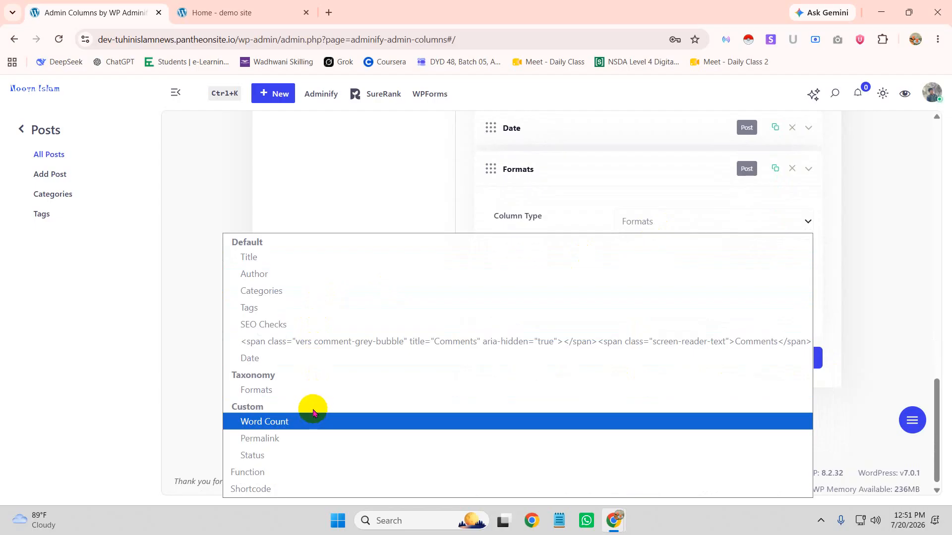
{"action": "left_click", "coordinate": [258, 422]}
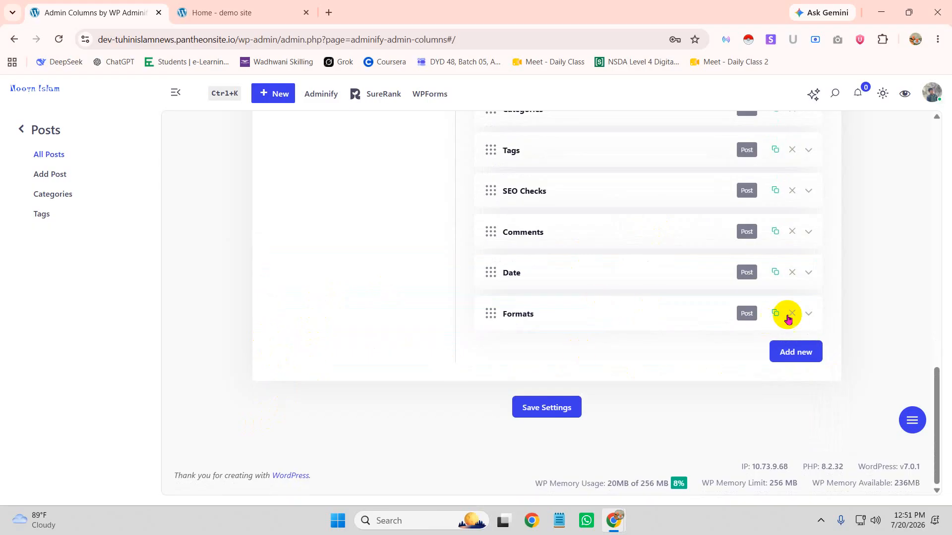
Clear the stray characters from the new column's Label field and save the Post column settings
{"action": "left_click", "coordinate": [808, 314]}
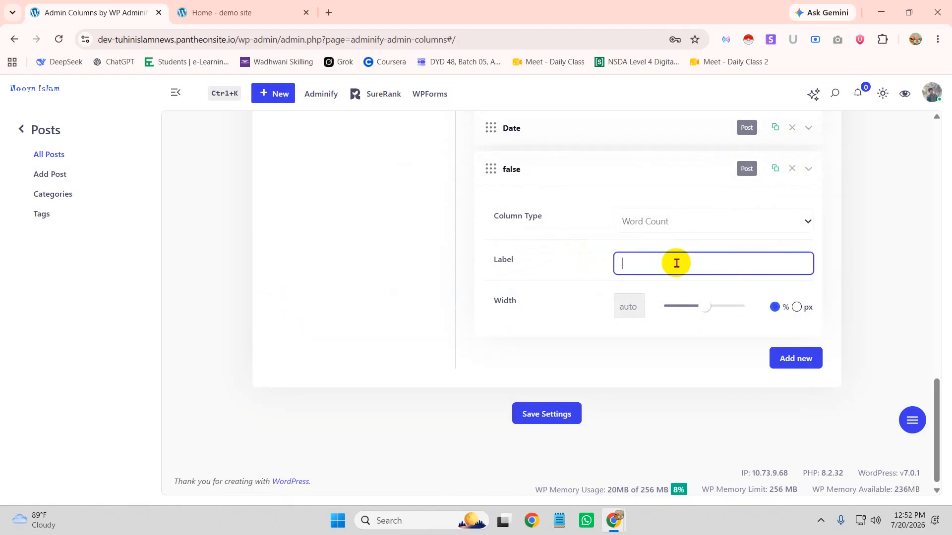
{"action": "type", "text": "wor"}
{"action": "key", "text": "BackSpace"}
{"action": "key", "text": "BackSpace"}
{"action": "key", "text": "BackSpace"}
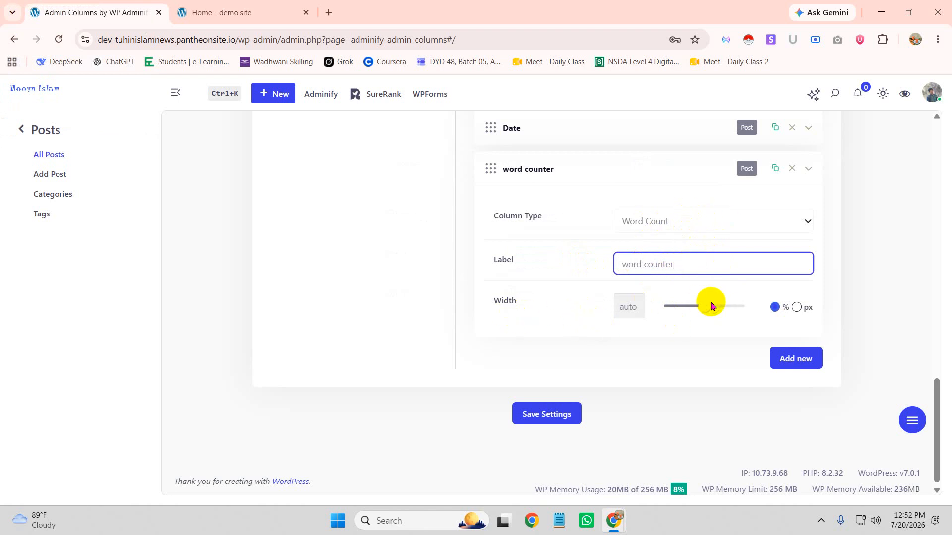
{"action": "scroll", "coordinate": [669, 357], "scroll_direction": "down", "scroll_amount": 1}
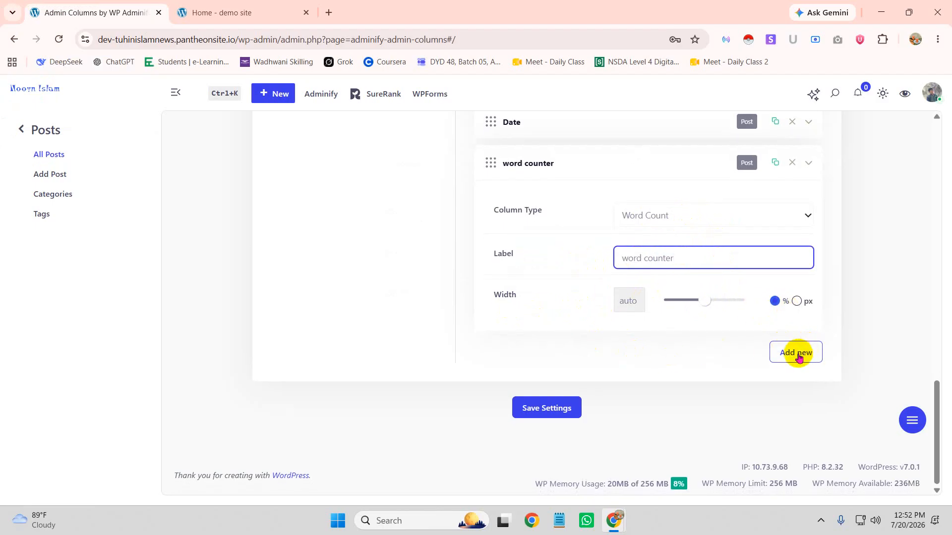
{"action": "left_click", "coordinate": [536, 413]}
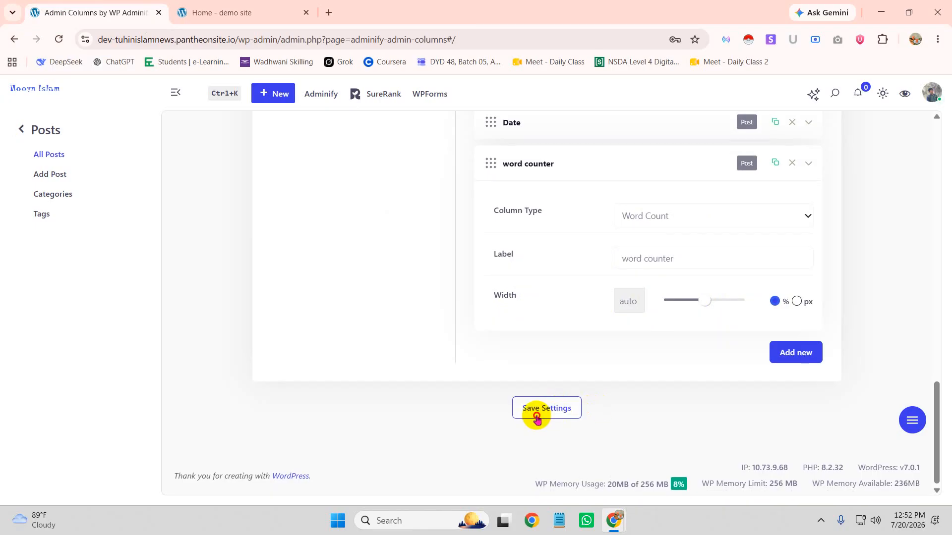
Add another column, delete the extra Formats row, and briefly view the demo site home page
{"action": "scroll", "coordinate": [662, 384], "scroll_direction": "up", "scroll_amount": 15}
{"action": "scroll", "coordinate": [715, 348], "scroll_direction": "down", "scroll_amount": 15}
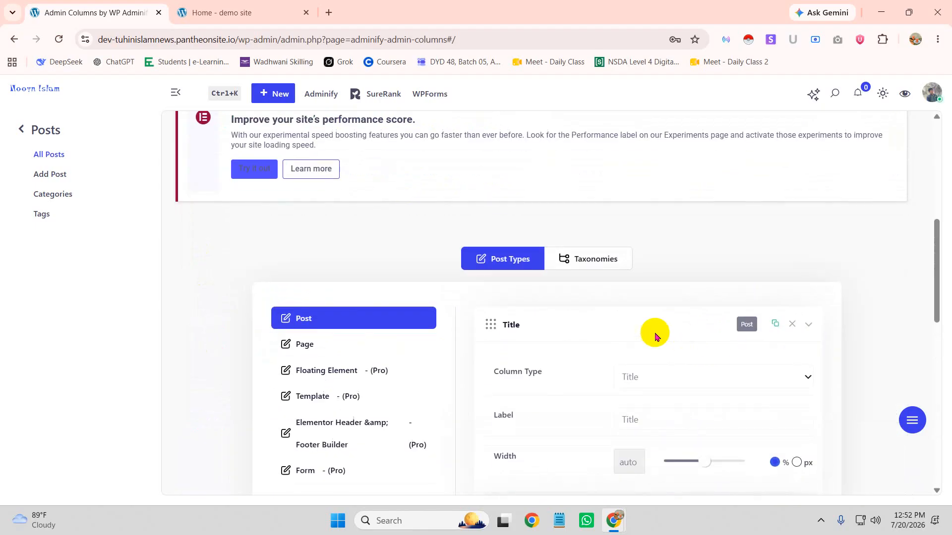
{"action": "left_click", "coordinate": [793, 342]}
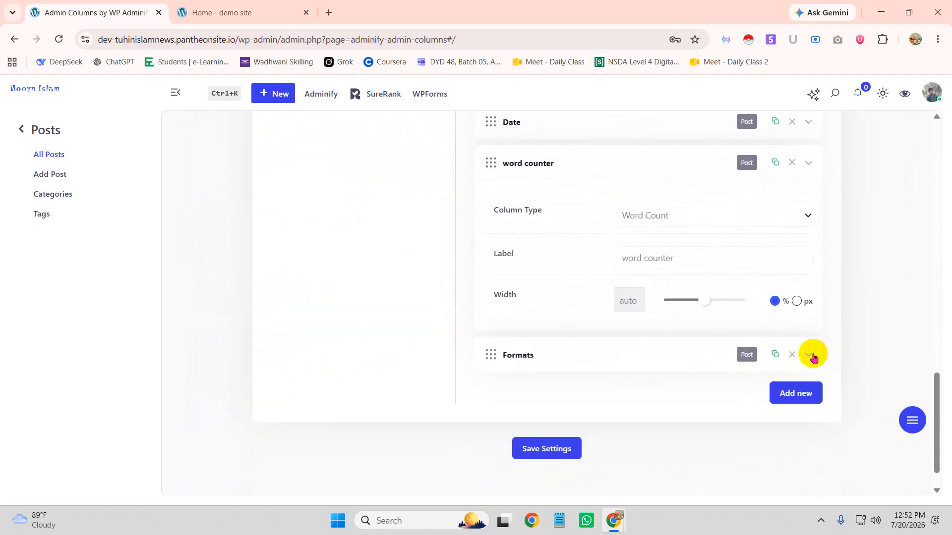
{"action": "left_click", "coordinate": [791, 355]}
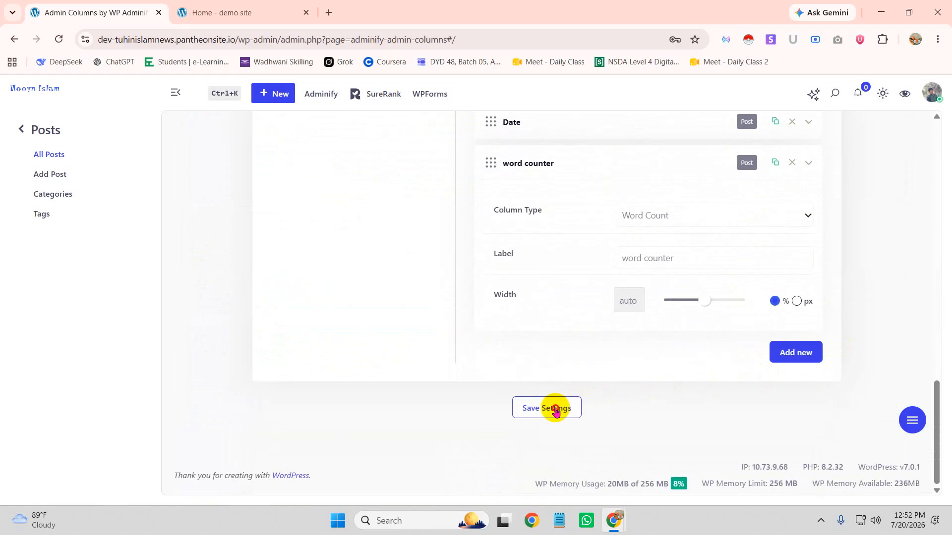
{"action": "left_click", "coordinate": [221, 13]}
{"action": "left_click", "coordinate": [102, 12]}
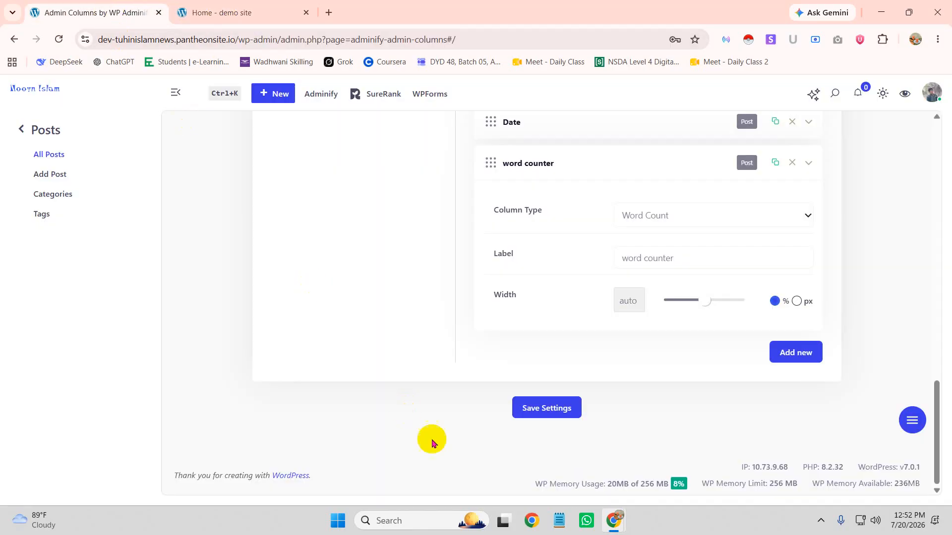
Reload, open Posts > All Posts, and confirm the word counter column reads 25 for Hello world!
{"action": "left_click", "coordinate": [59, 39]}
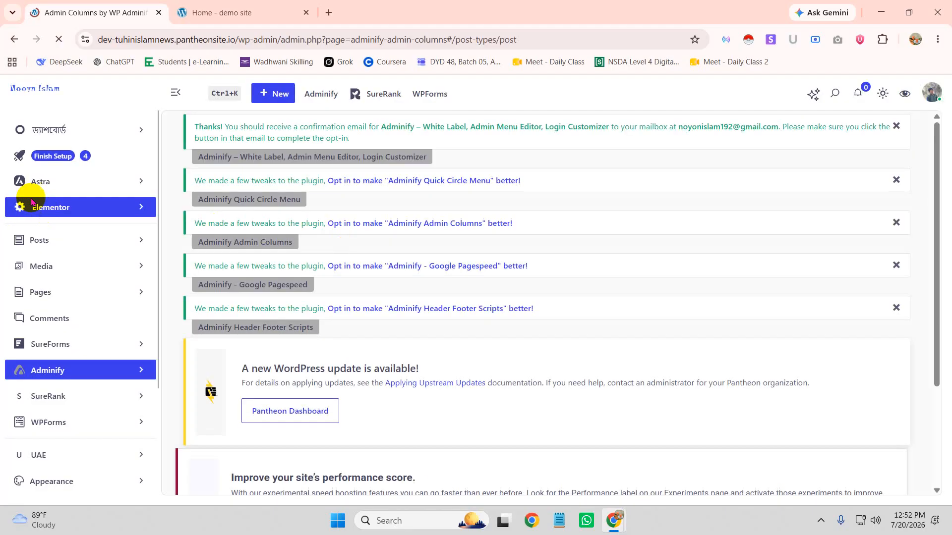
{"action": "left_click", "coordinate": [72, 244]}
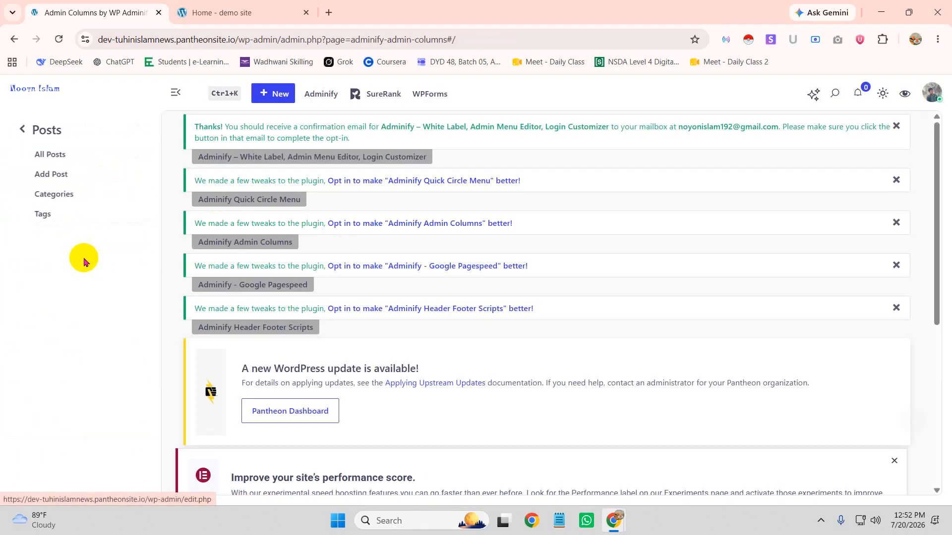
{"action": "left_click", "coordinate": [53, 155]}
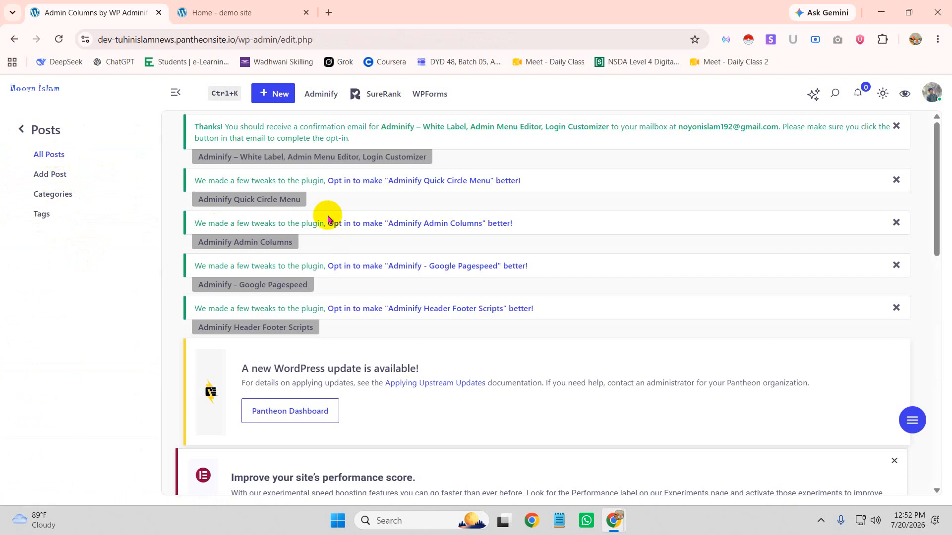
{"action": "scroll", "coordinate": [330, 213], "scroll_direction": "down", "scroll_amount": 10}
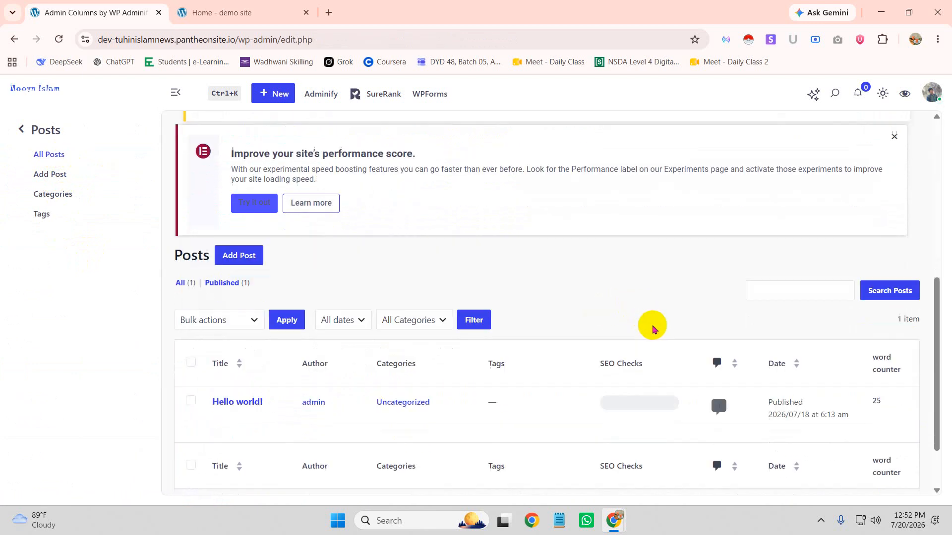
{"action": "scroll", "coordinate": [893, 337], "scroll_direction": "down", "scroll_amount": 8}
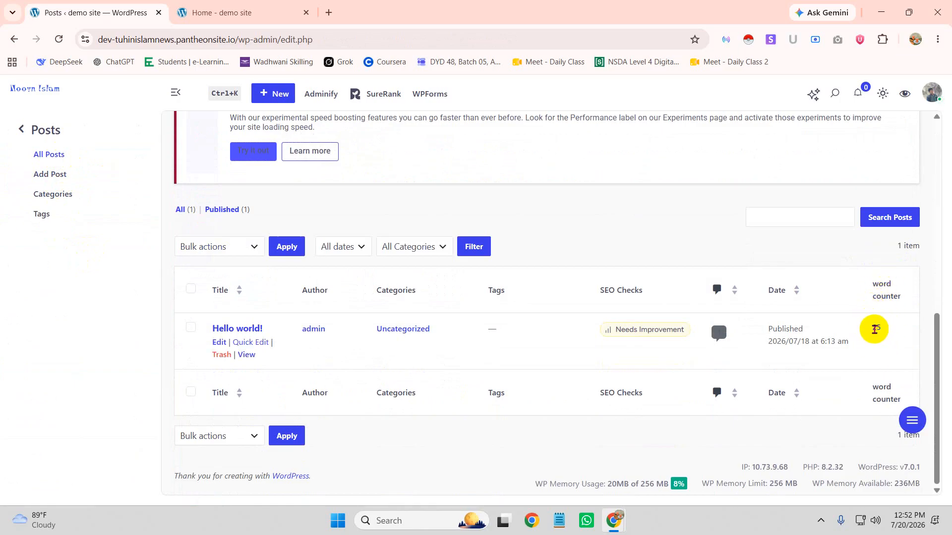
{"action": "double_click", "coordinate": [874, 328]}
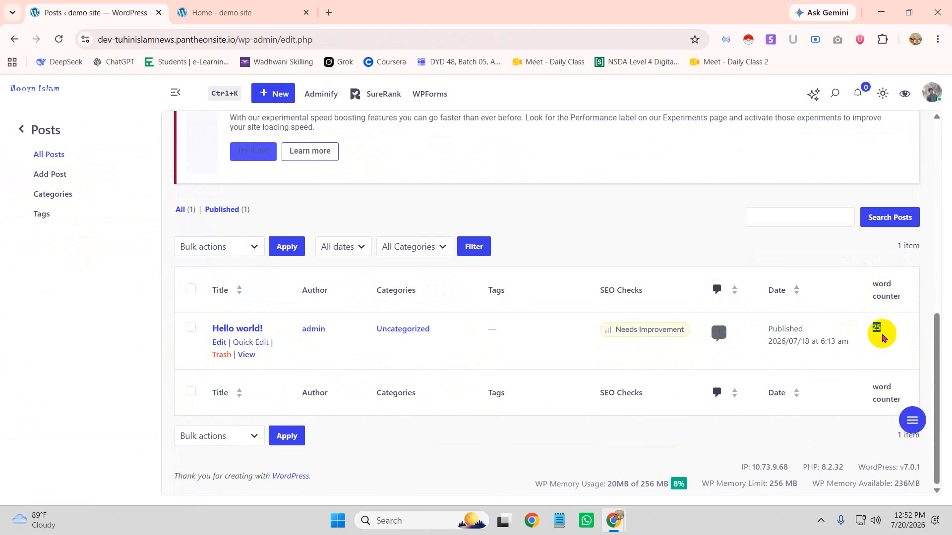
Open Adminify's Admin Columns in a new browser tab and switch to it
{"action": "mouse_move", "coordinate": [329, 95]}
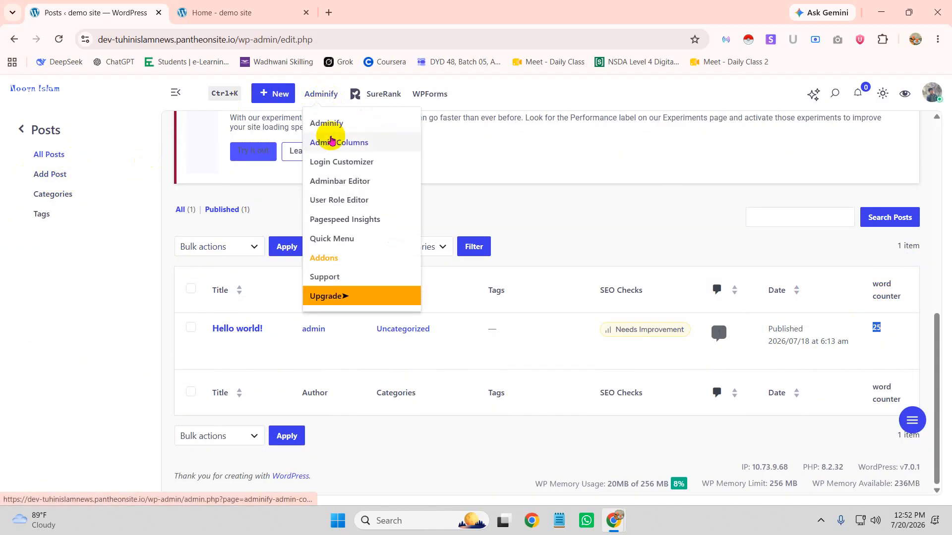
{"action": "right_click", "coordinate": [331, 140]}
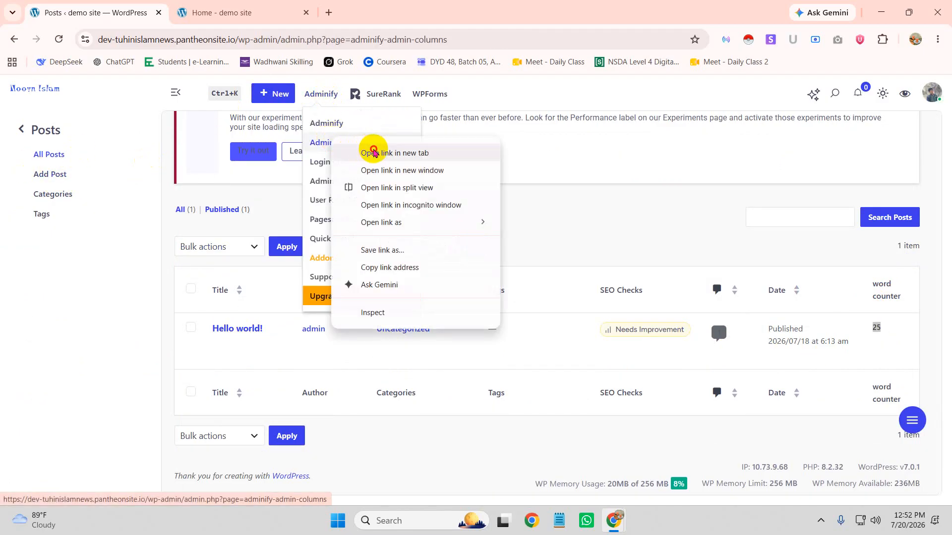
{"action": "left_click", "coordinate": [370, 151]}
{"action": "left_click", "coordinate": [350, 12]}
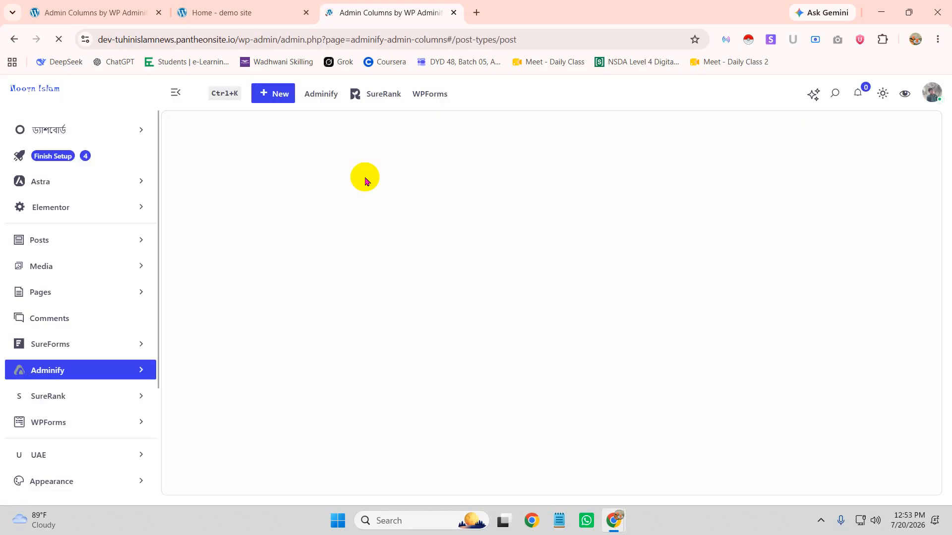
Move the word counter column above Date, then show the Page columns
{"action": "scroll", "coordinate": [446, 257], "scroll_direction": "down", "scroll_amount": 3}
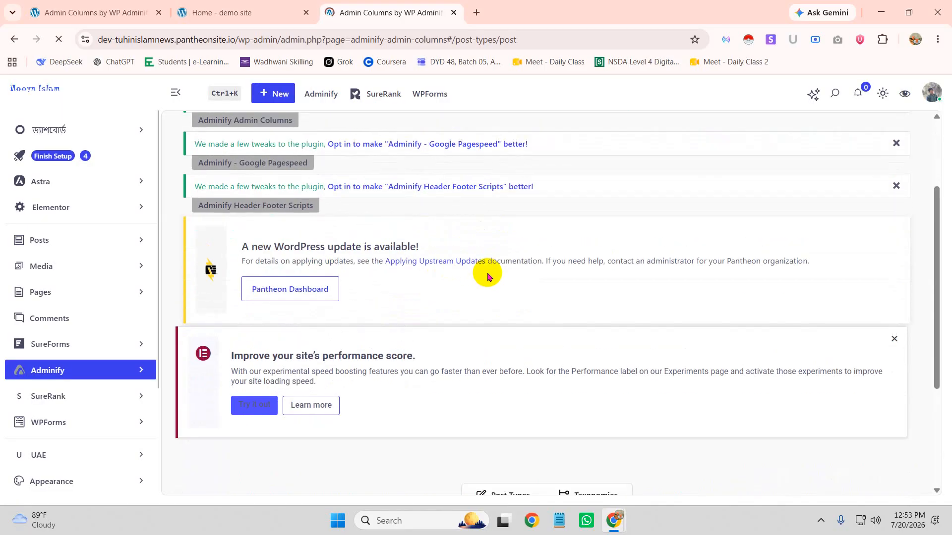
{"action": "scroll", "coordinate": [487, 276], "scroll_direction": "down", "scroll_amount": 3}
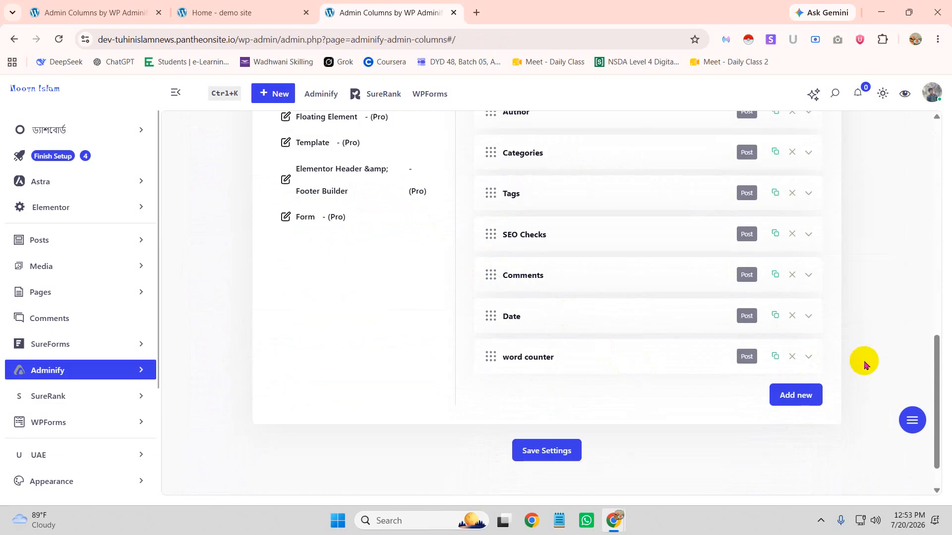
{"action": "mouse_move", "coordinate": [494, 356]}
{"action": "left_mouse_down"}
{"action": "mouse_move", "coordinate": [487, 334]}
{"action": "mouse_move", "coordinate": [495, 297]}
{"action": "mouse_move", "coordinate": [490, 356]}
{"action": "left_mouse_up"}
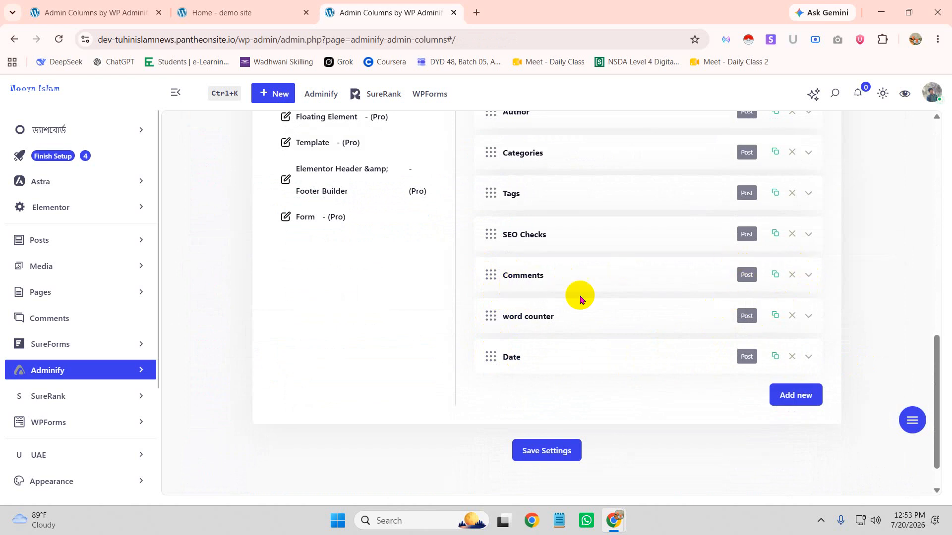
{"action": "scroll", "coordinate": [309, 236], "scroll_direction": "up", "scroll_amount": 3}
{"action": "left_click", "coordinate": [304, 213]}
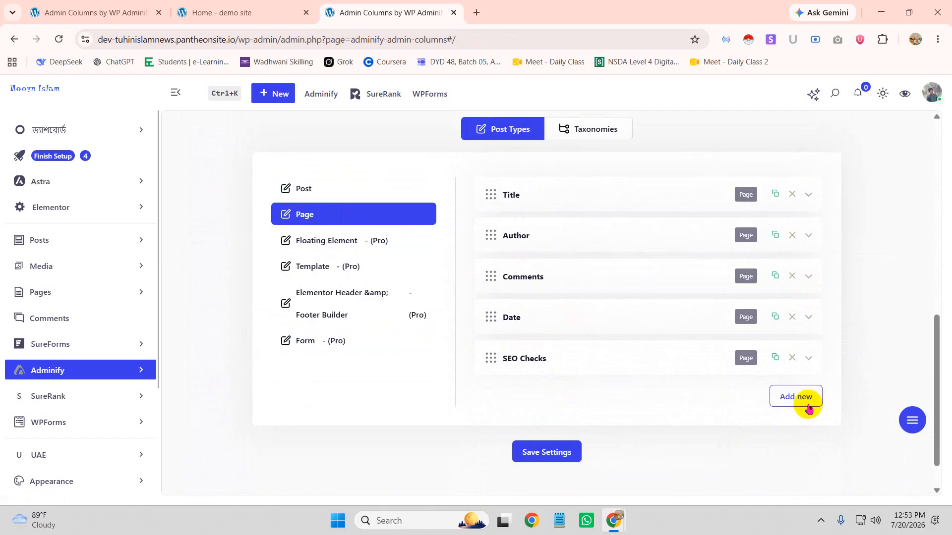
Add a Word Count column after SEO Checks in the Page columns, keep its type, and save
{"action": "left_click", "coordinate": [806, 406]}
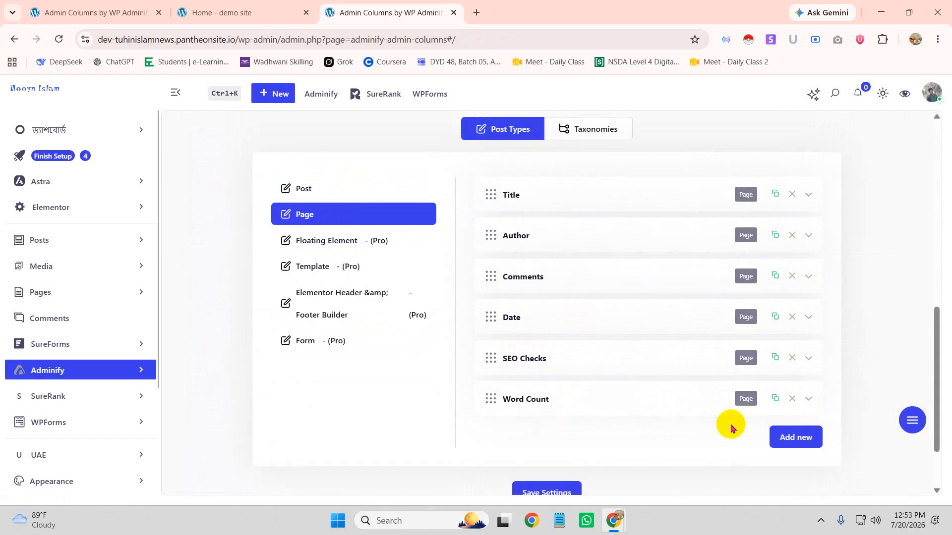
{"action": "left_click", "coordinate": [806, 402]}
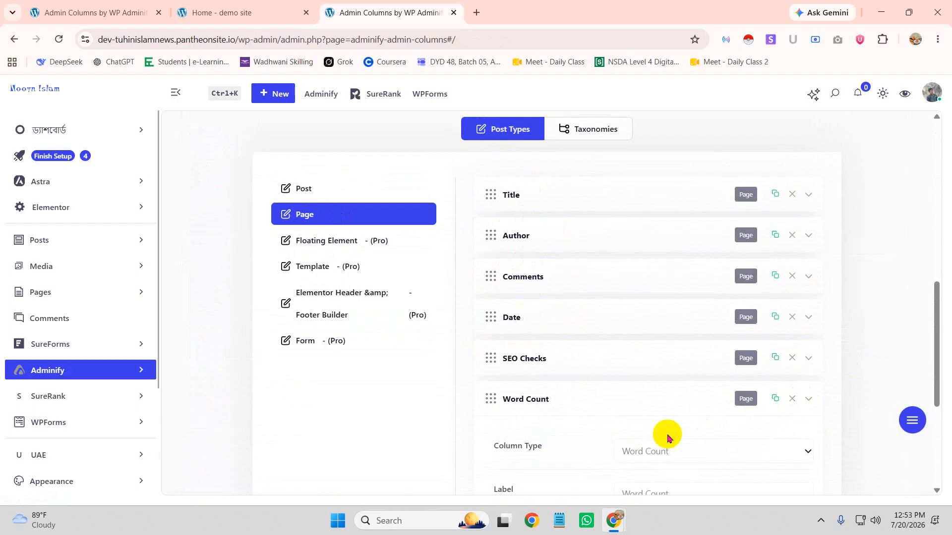
{"action": "scroll", "coordinate": [684, 397], "scroll_direction": "down", "scroll_amount": 2}
{"action": "left_click", "coordinate": [653, 328]}
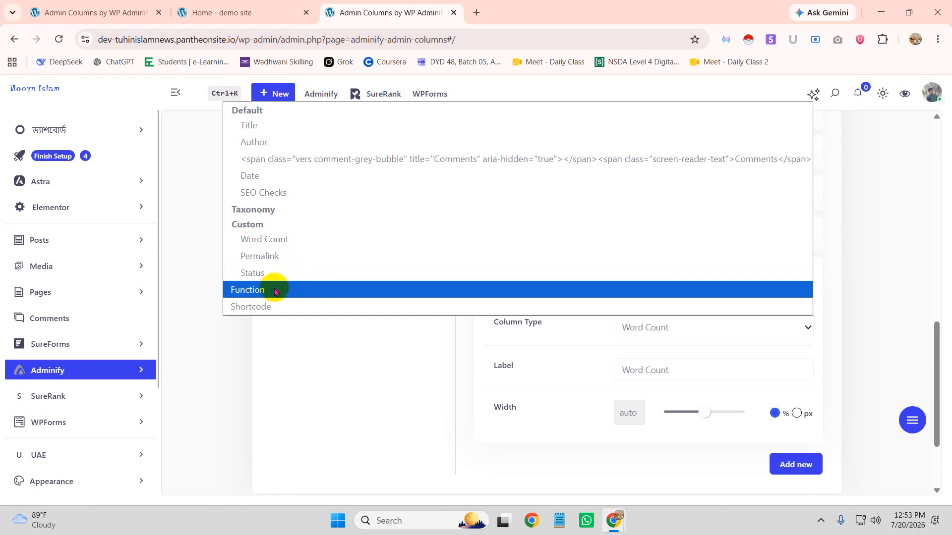
{"action": "left_click", "coordinate": [199, 393]}
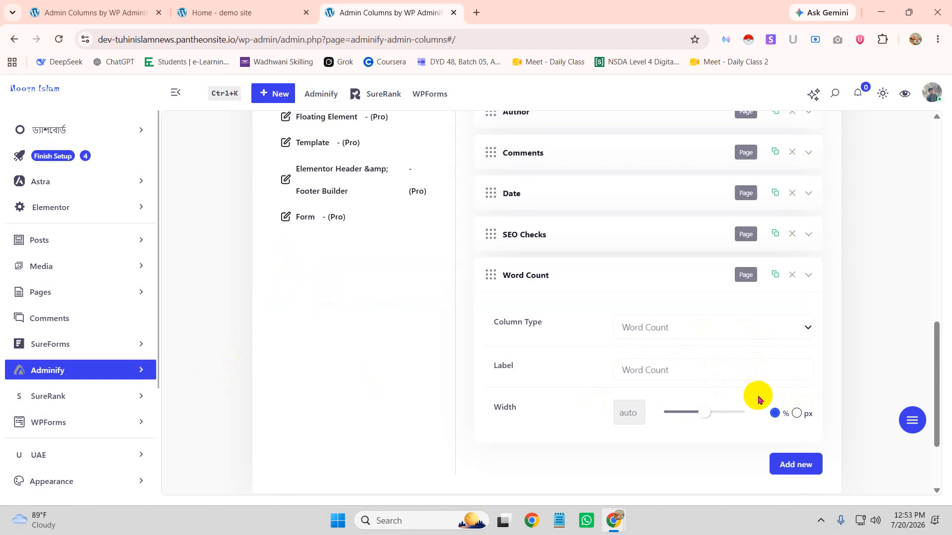
{"action": "scroll", "coordinate": [665, 434], "scroll_direction": "down", "scroll_amount": 3}
{"action": "left_click", "coordinate": [543, 407]}
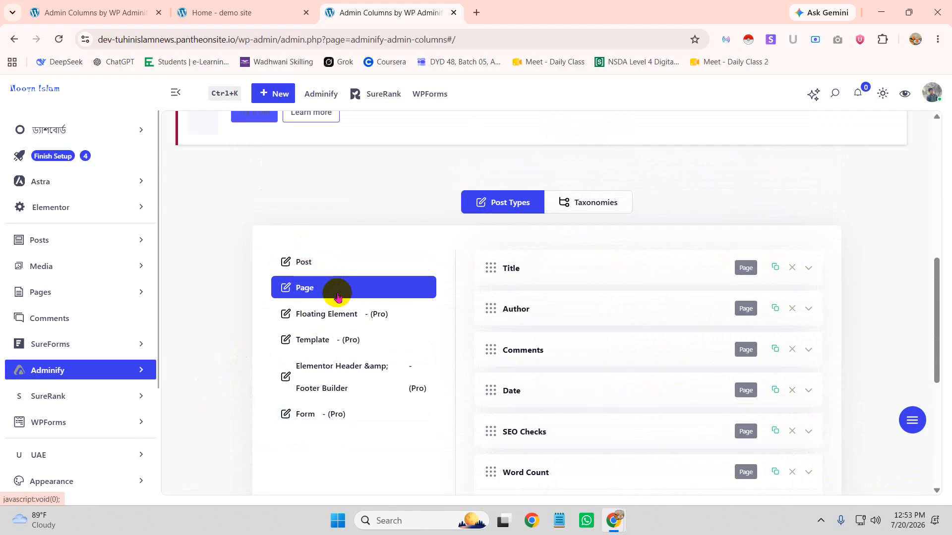
Switch to the Taxonomies settings, listing Category's Name, Description, Slug and Count columns
{"action": "left_click", "coordinate": [599, 198]}
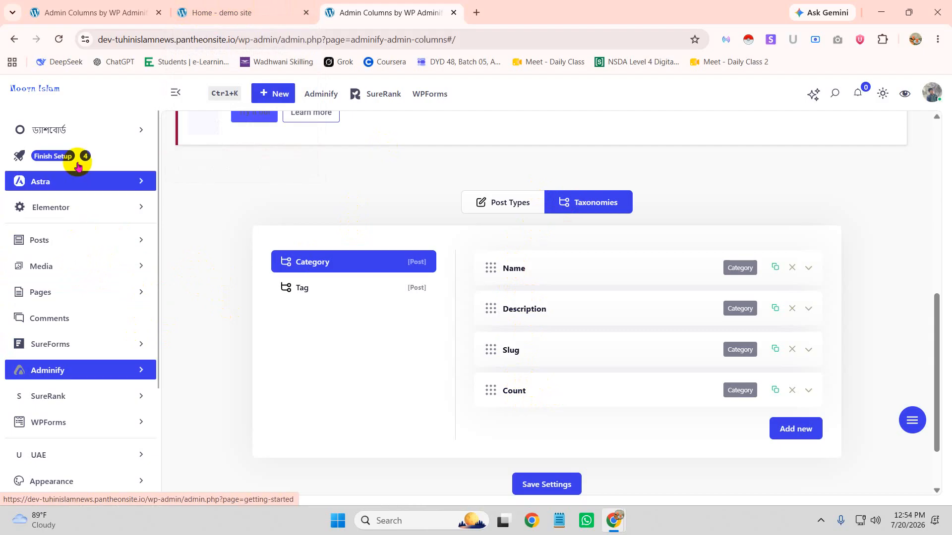
{"action": "mouse_move", "coordinate": [316, 94]}
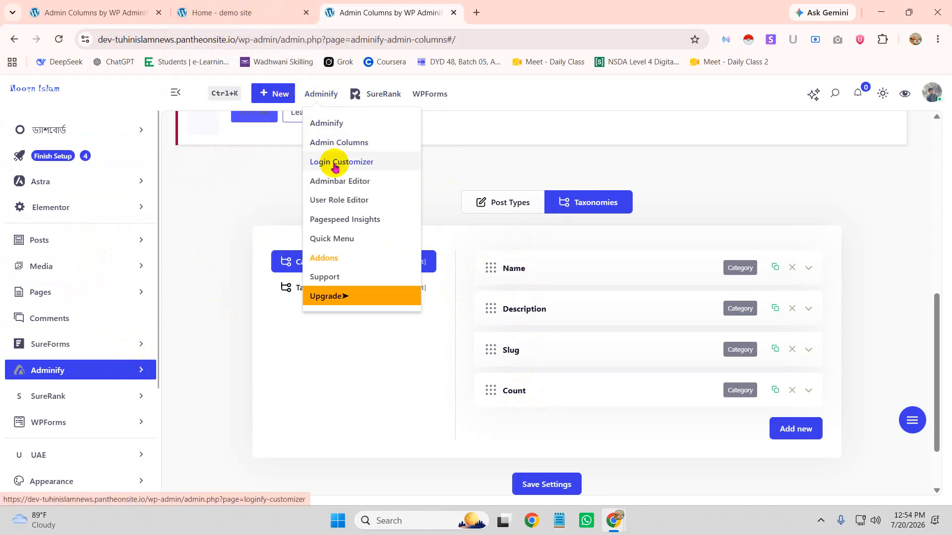
{"action": "left_click", "coordinate": [338, 163]}
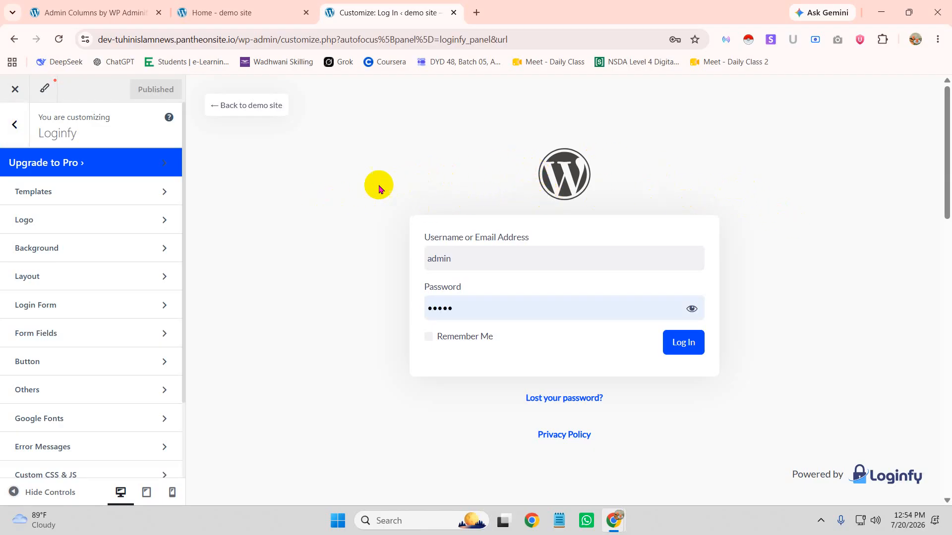
{"action": "scroll", "coordinate": [291, 212], "scroll_direction": "down", "scroll_amount": 1}
{"action": "scroll", "coordinate": [278, 299], "scroll_direction": "down", "scroll_amount": 10}
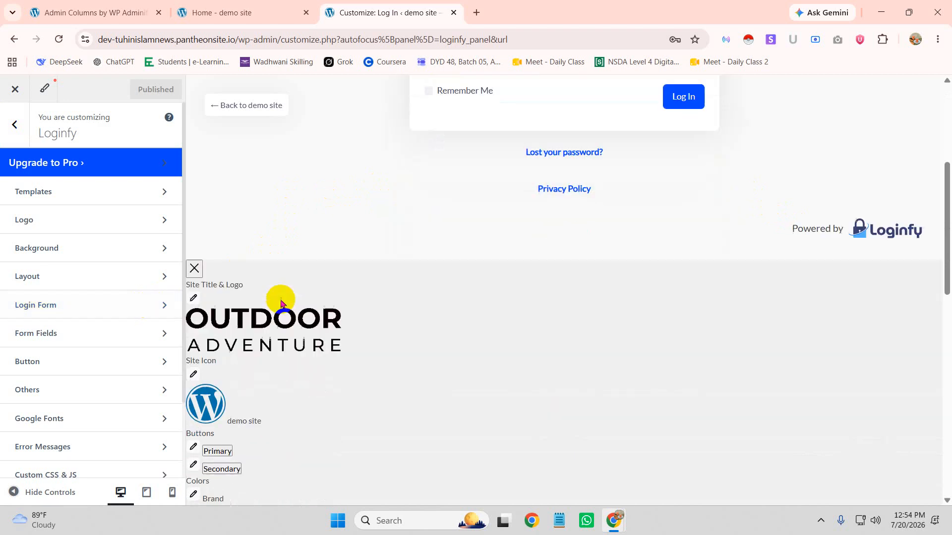
{"action": "scroll", "coordinate": [320, 304], "scroll_direction": "up", "scroll_amount": 7}
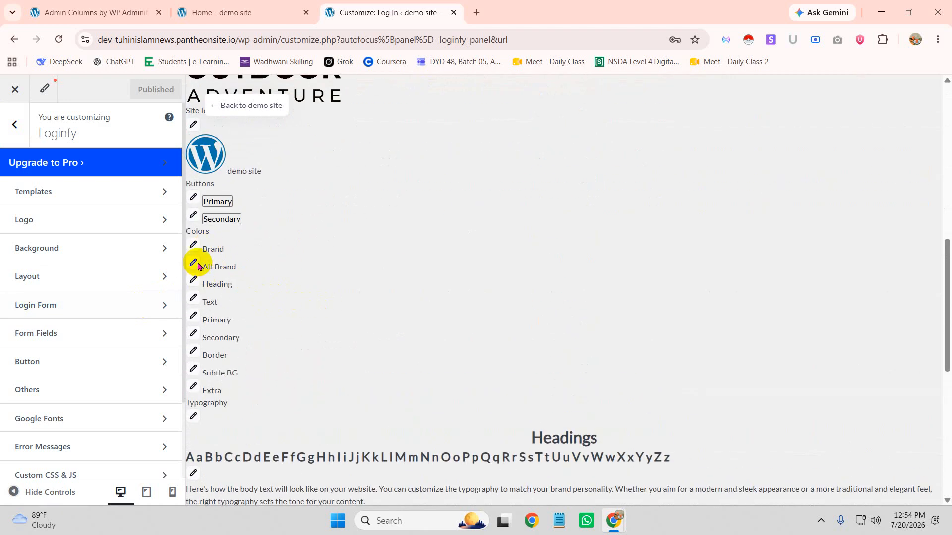
{"action": "scroll", "coordinate": [194, 252], "scroll_direction": "up", "scroll_amount": 3}
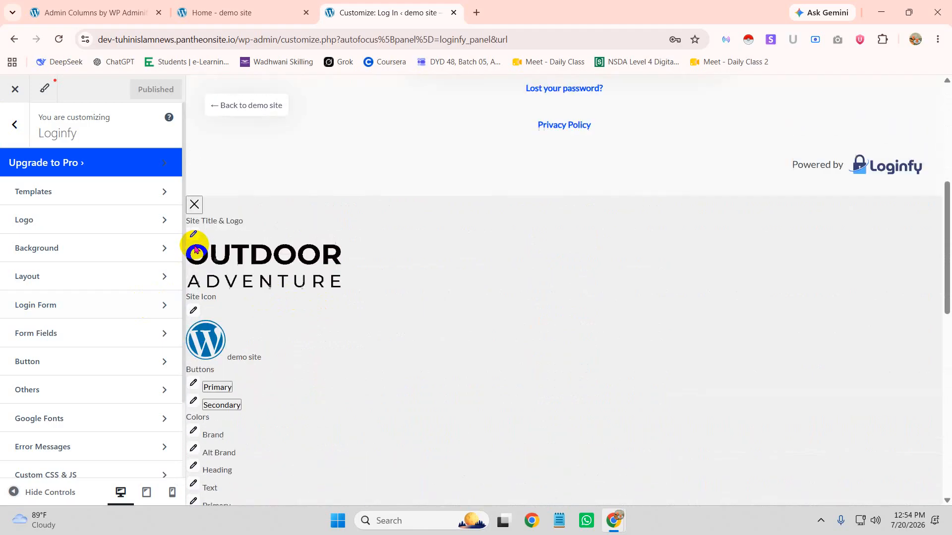
{"action": "left_click", "coordinate": [196, 206]}
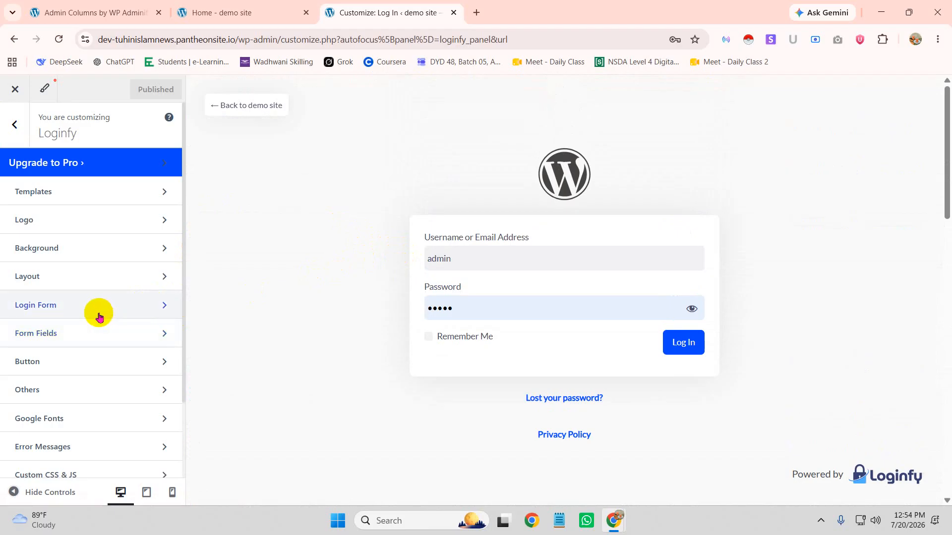
{"action": "scroll", "coordinate": [101, 304], "scroll_direction": "down", "scroll_amount": 2}
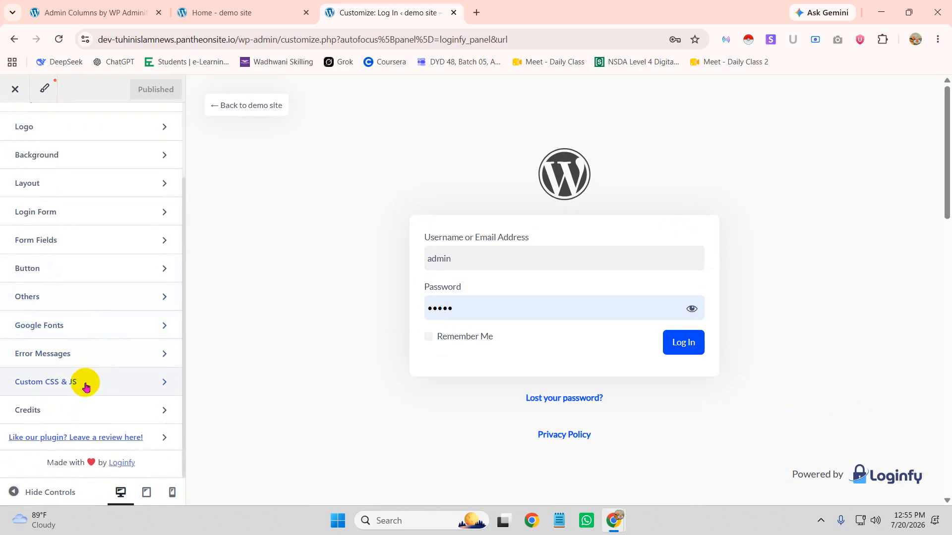
{"action": "scroll", "coordinate": [98, 322], "scroll_direction": "up", "scroll_amount": 2}
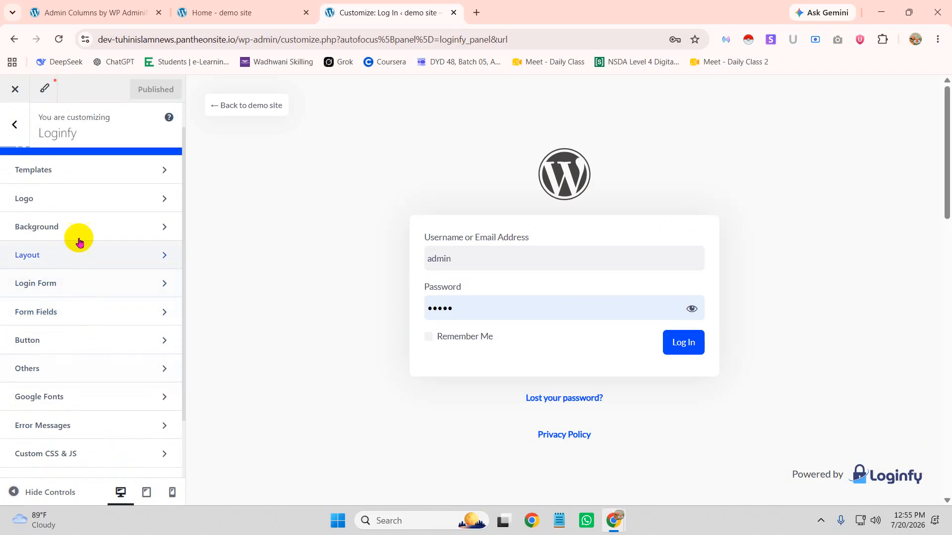
Set the login logo to the first Media Library image, the Harley-Davidson picture
{"action": "left_click", "coordinate": [107, 197]}
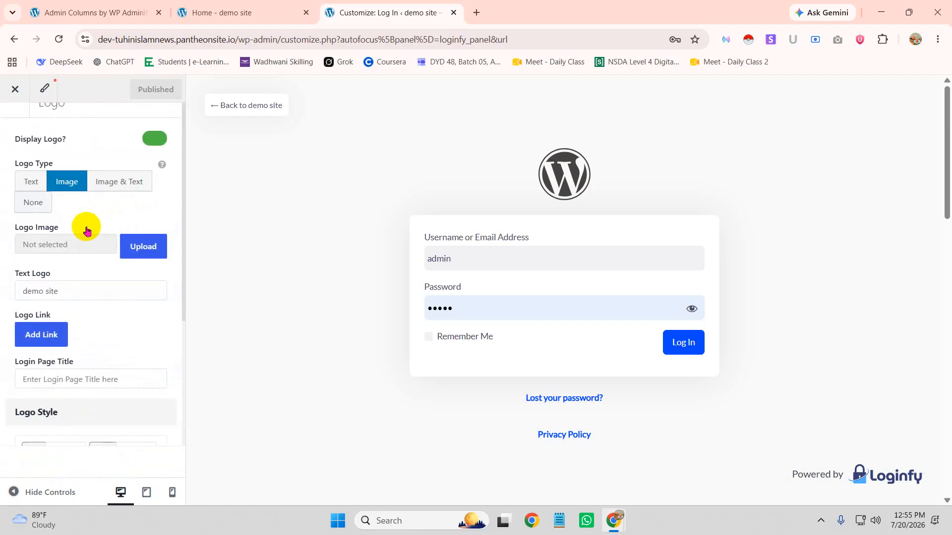
{"action": "scroll", "coordinate": [106, 312], "scroll_direction": "down", "scroll_amount": 1}
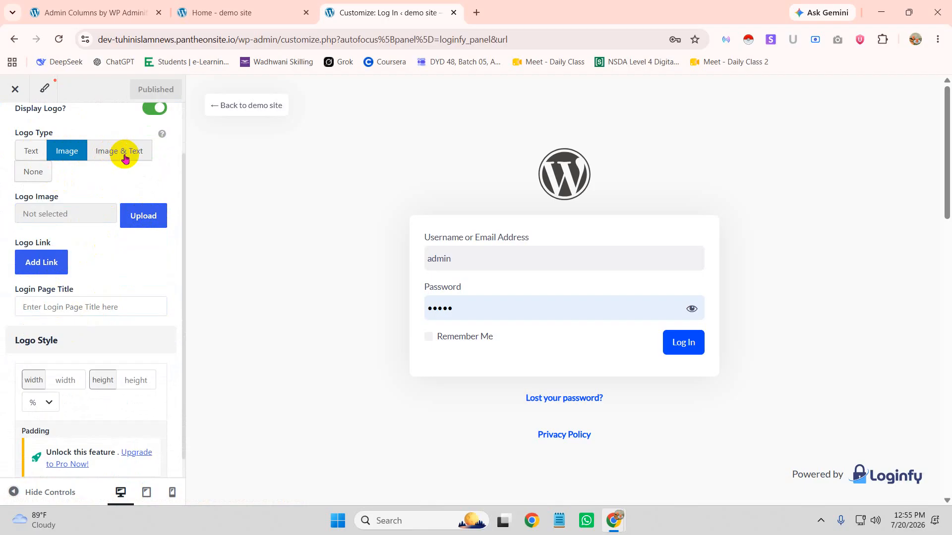
{"action": "left_click", "coordinate": [142, 217]}
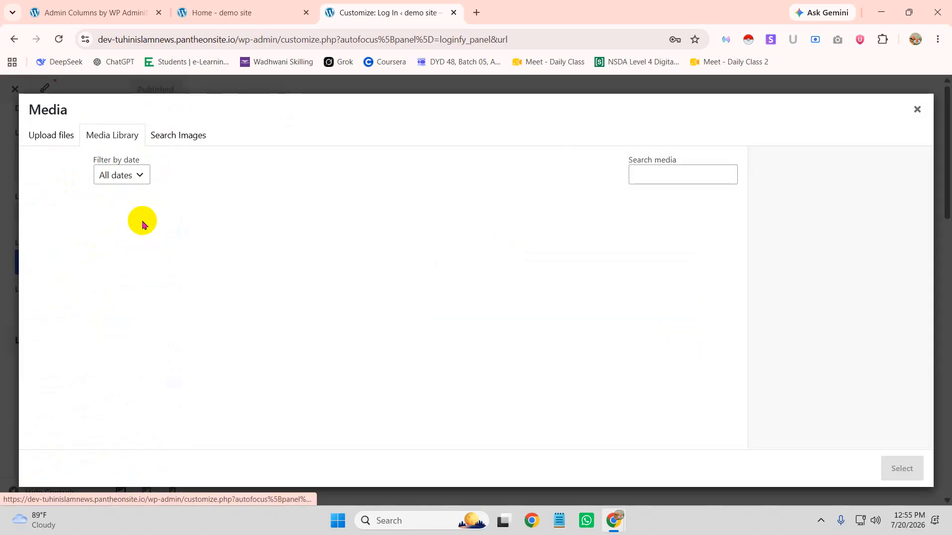
{"action": "left_click", "coordinate": [68, 233]}
{"action": "left_click", "coordinate": [901, 468]}
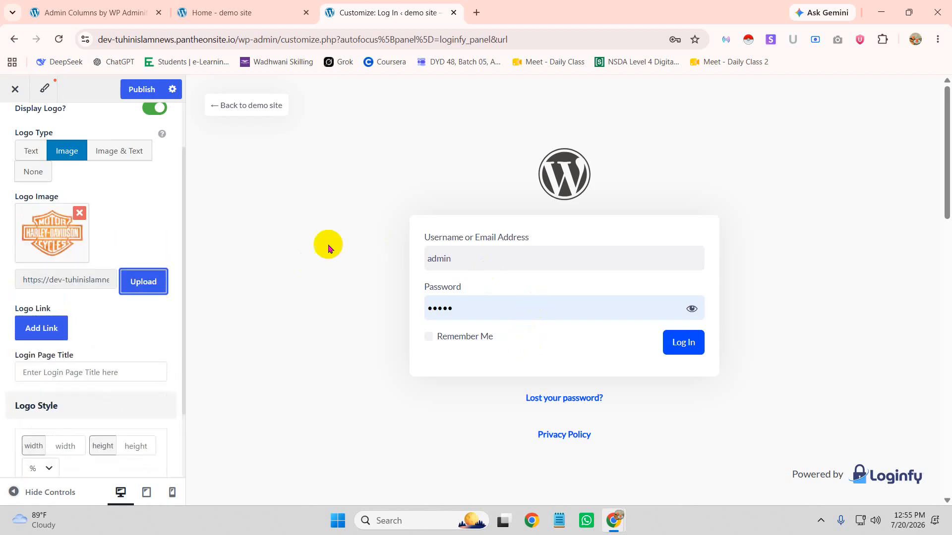
Publish the new login logo and reload the Customizer
{"action": "scroll", "coordinate": [84, 312], "scroll_direction": "down", "scroll_amount": 2}
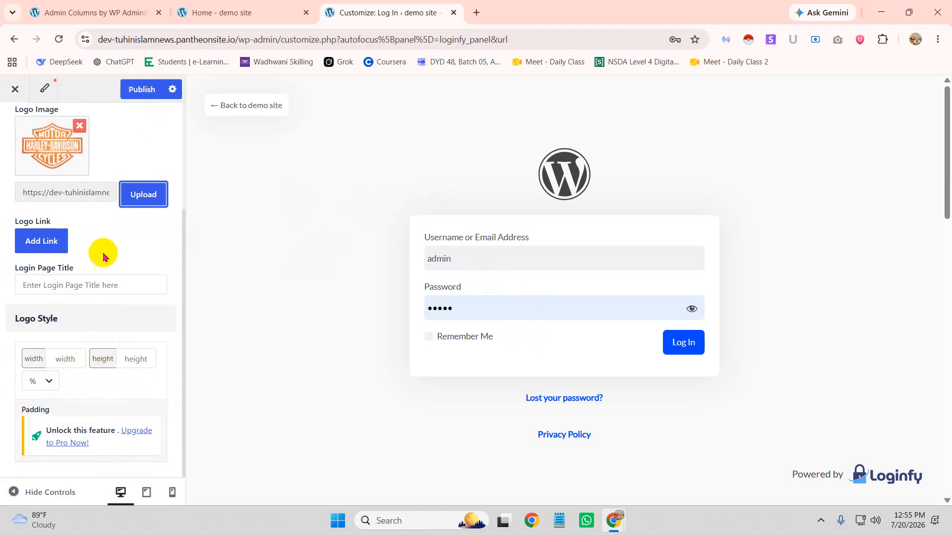
{"action": "scroll", "coordinate": [102, 272], "scroll_direction": "up", "scroll_amount": 3}
{"action": "left_click", "coordinate": [138, 88]}
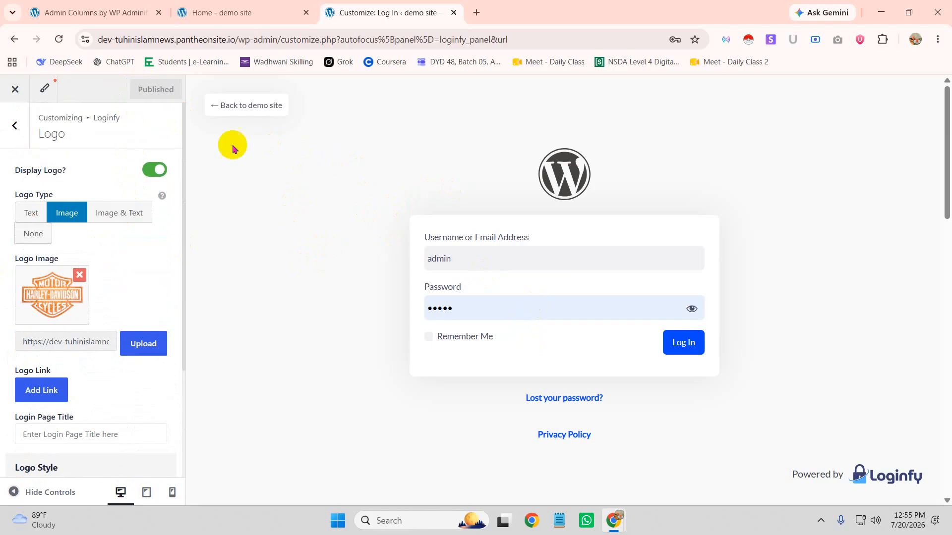
{"action": "left_click", "coordinate": [59, 41]}
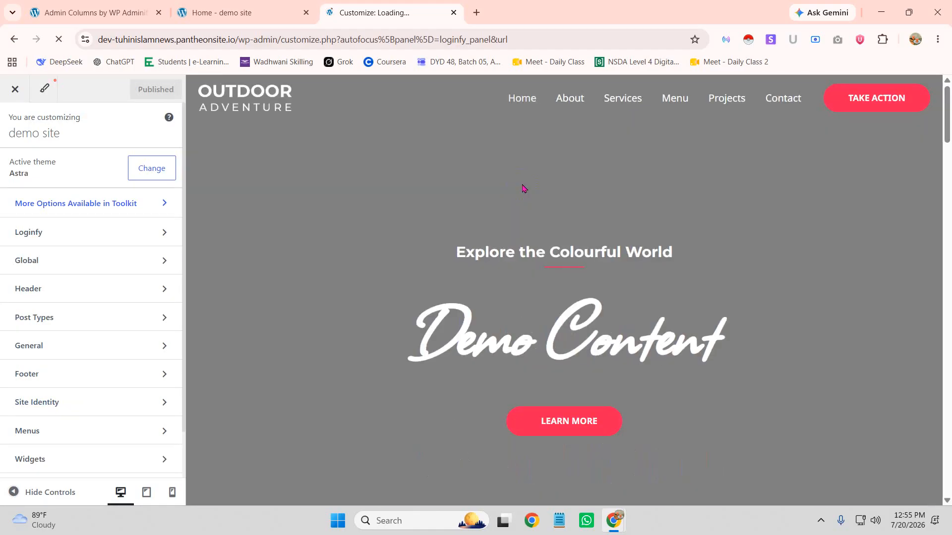
{"action": "left_click", "coordinate": [523, 188]}
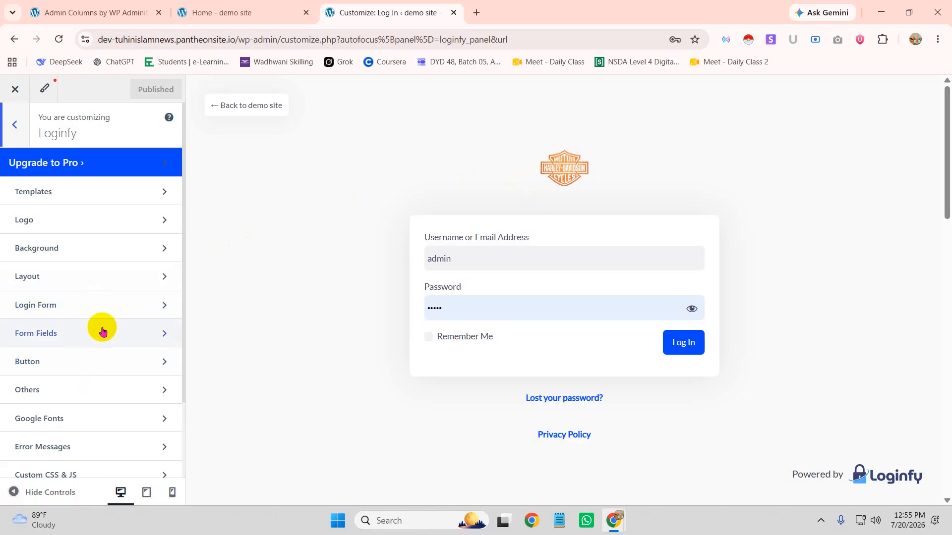
In Login Form settings, try a Gradient background, then revert to Color & Image
{"action": "left_click", "coordinate": [82, 316]}
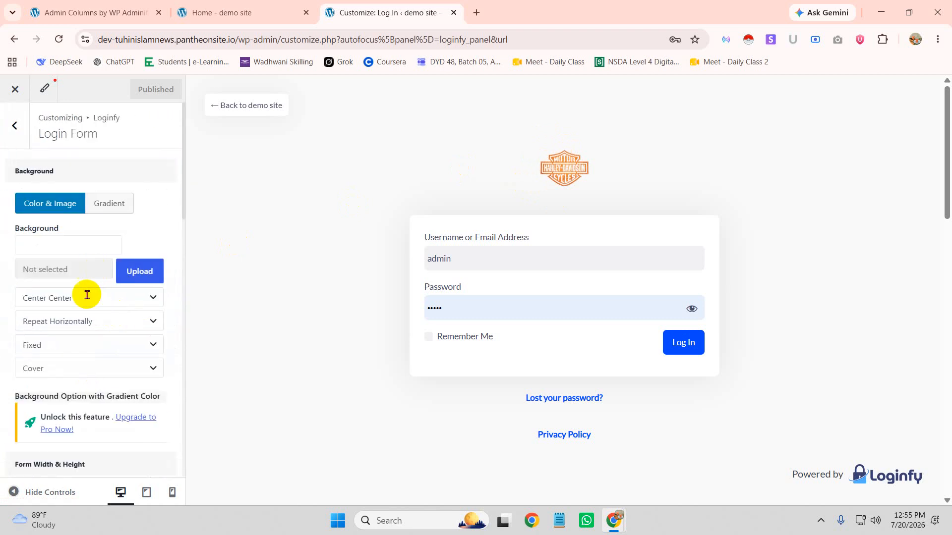
{"action": "scroll", "coordinate": [102, 427], "scroll_direction": "down", "scroll_amount": 4}
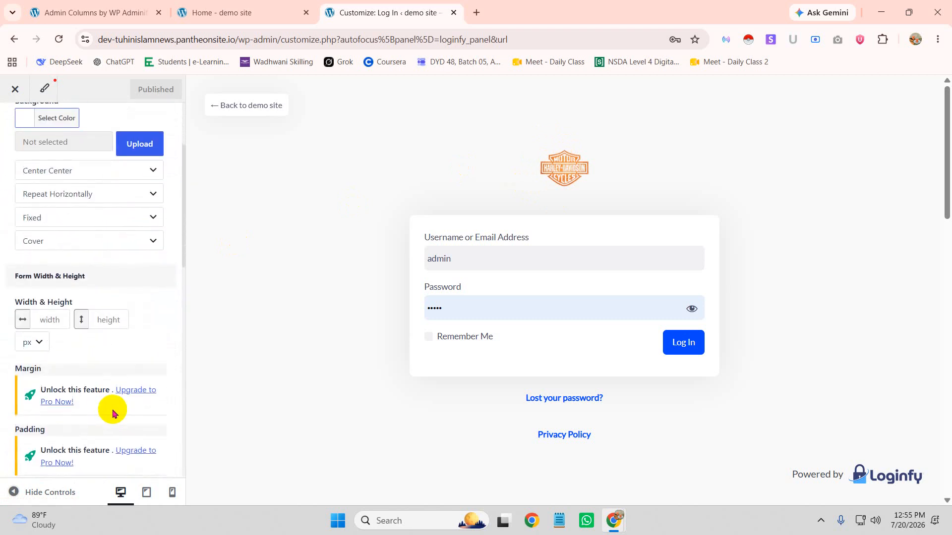
{"action": "scroll", "coordinate": [117, 404], "scroll_direction": "up", "scroll_amount": 4}
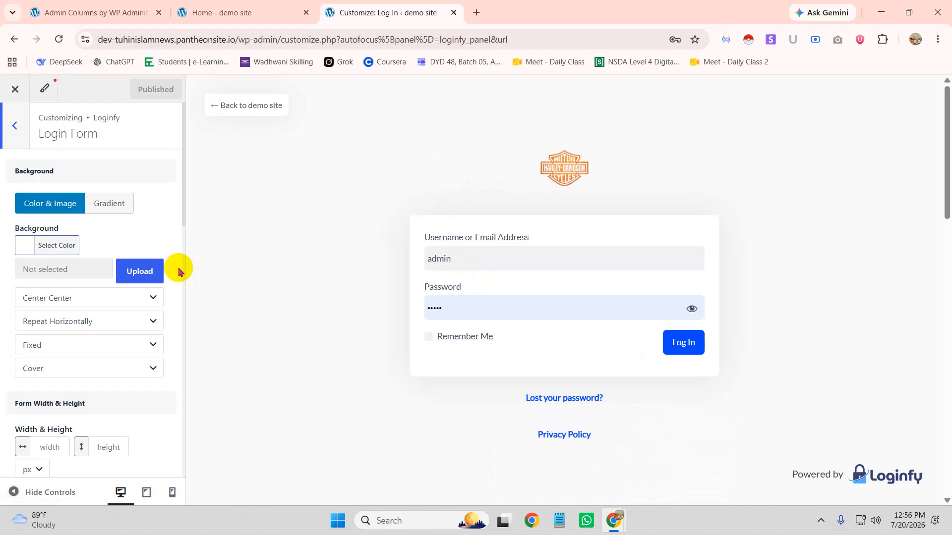
{"action": "left_click", "coordinate": [115, 200]}
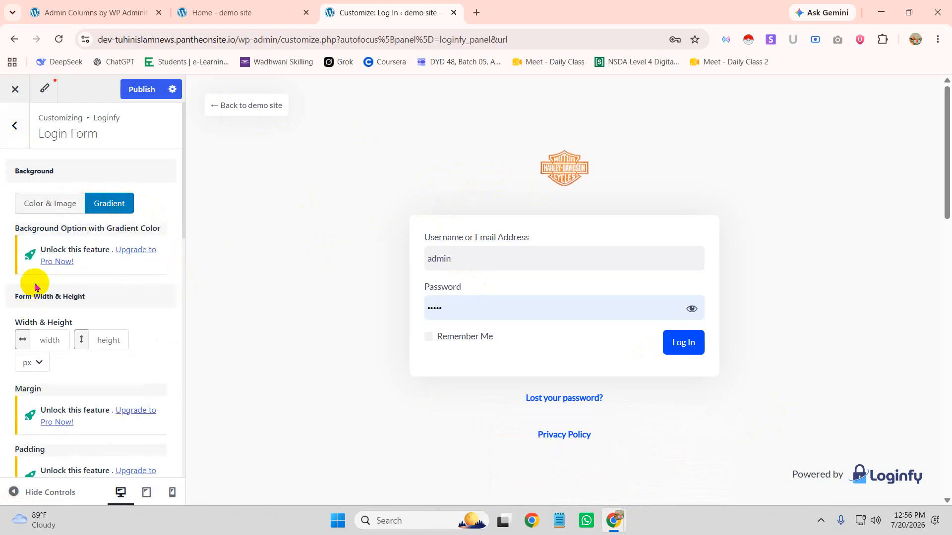
{"action": "left_click", "coordinate": [44, 204]}
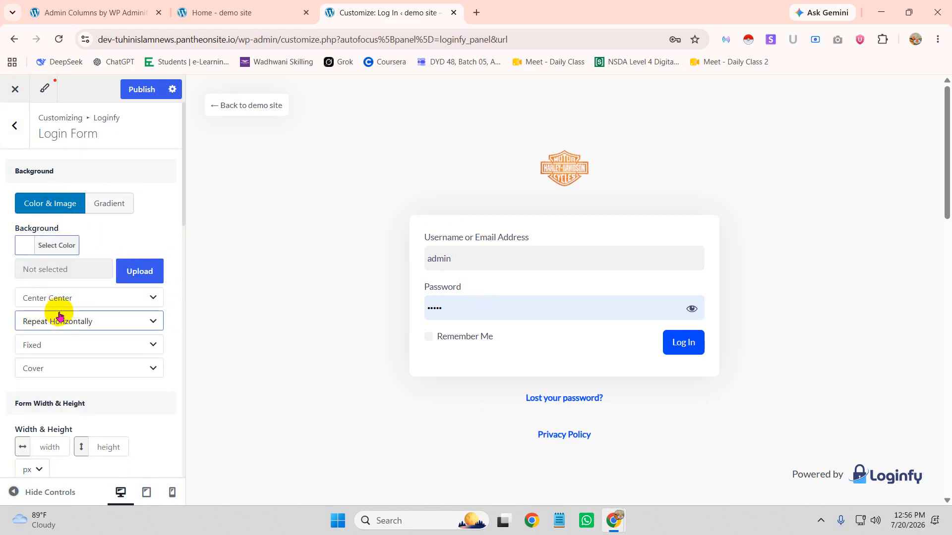
Go back to the Loginfy section list and open Error Messages
{"action": "left_click", "coordinate": [15, 125]}
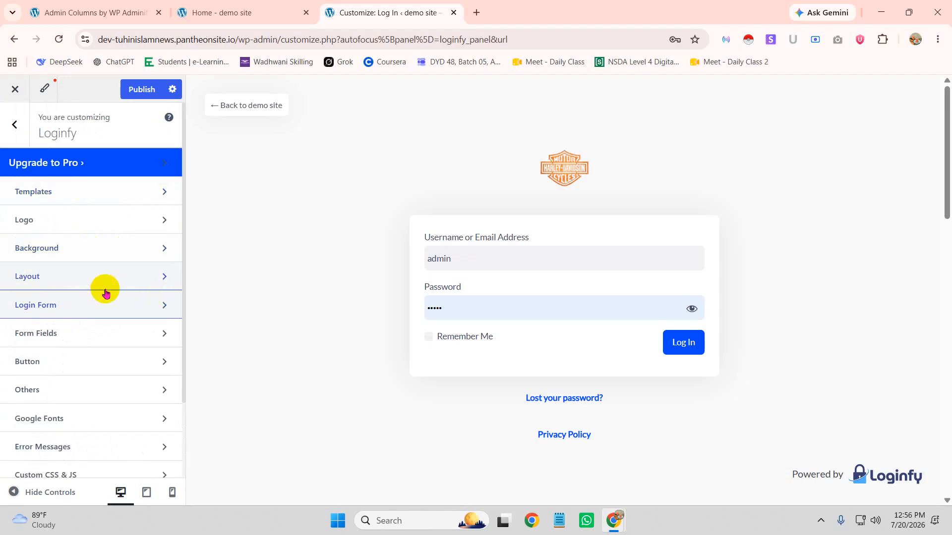
{"action": "scroll", "coordinate": [102, 298], "scroll_direction": "down", "scroll_amount": 2}
{"action": "left_click", "coordinate": [96, 386]}
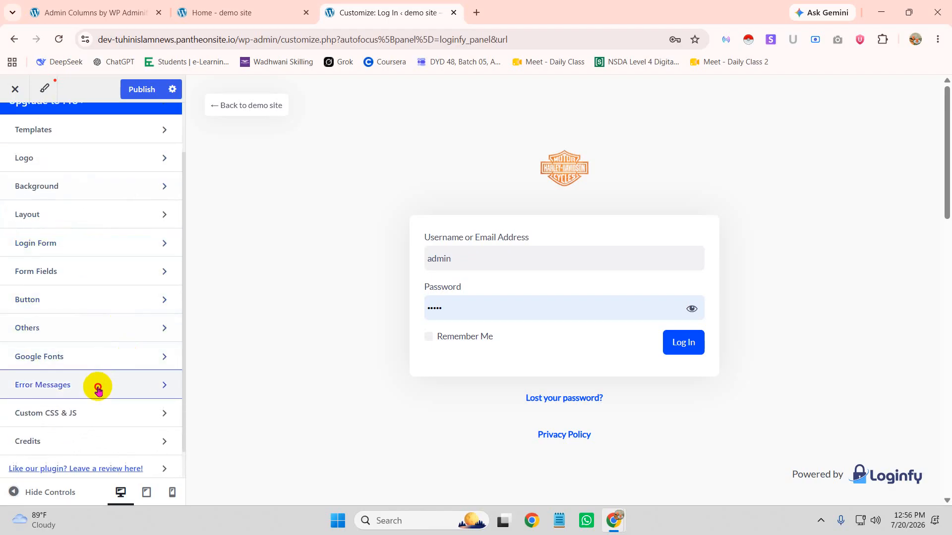
Review the Username, Password and Email error messages without edits, then return to the section list
{"action": "left_click", "coordinate": [138, 243]}
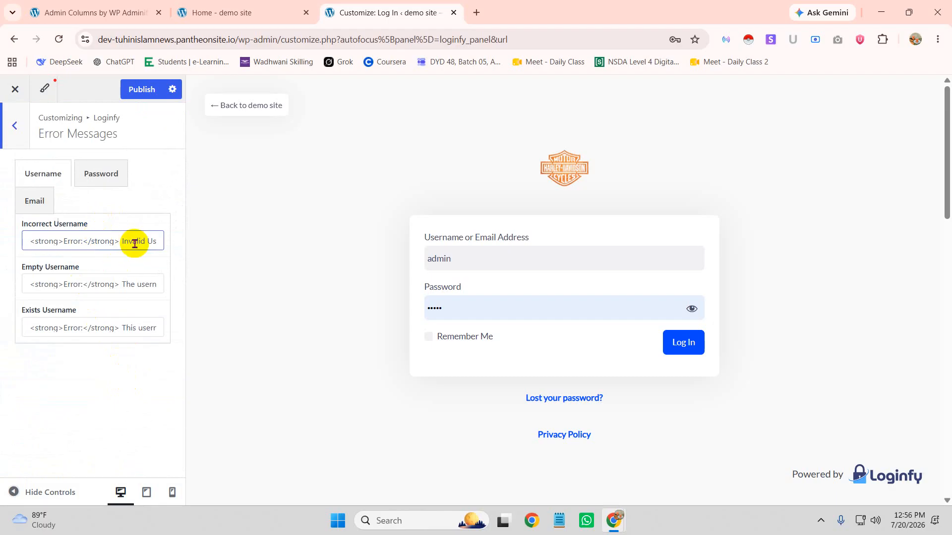
{"action": "left_click_drag", "start_coordinate": [124, 241], "coordinate": [208, 250]}
{"action": "left_click_drag", "start_coordinate": [124, 284], "coordinate": [206, 283]}
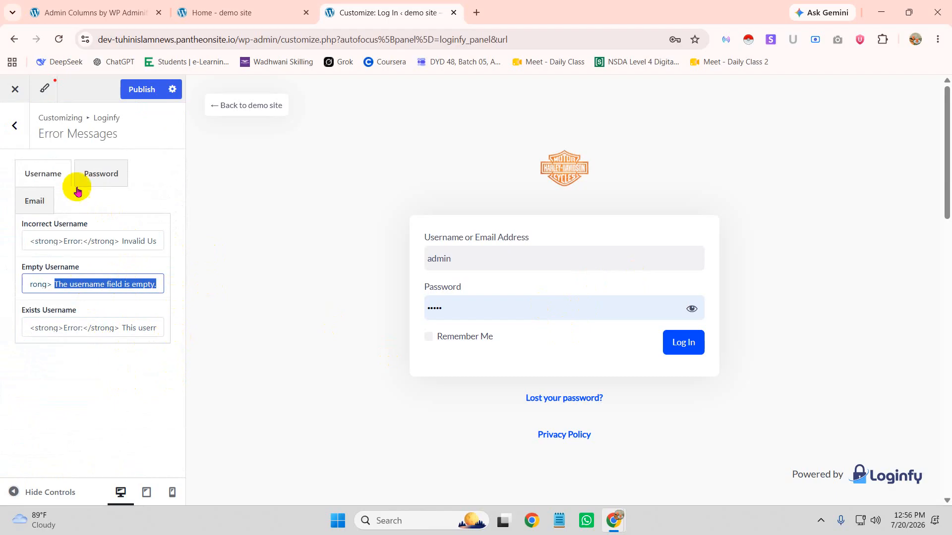
{"action": "left_click", "coordinate": [86, 174]}
{"action": "left_click", "coordinate": [35, 201]}
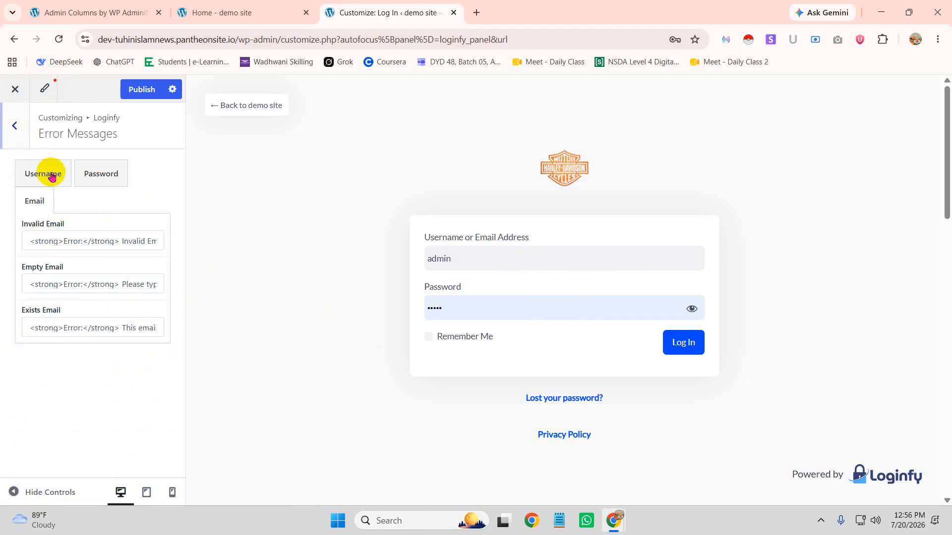
{"action": "left_click", "coordinate": [16, 123]}
{"action": "scroll", "coordinate": [69, 332], "scroll_direction": "down", "scroll_amount": 2}
{"action": "scroll", "coordinate": [73, 342], "scroll_direction": "down", "scroll_amount": 1}
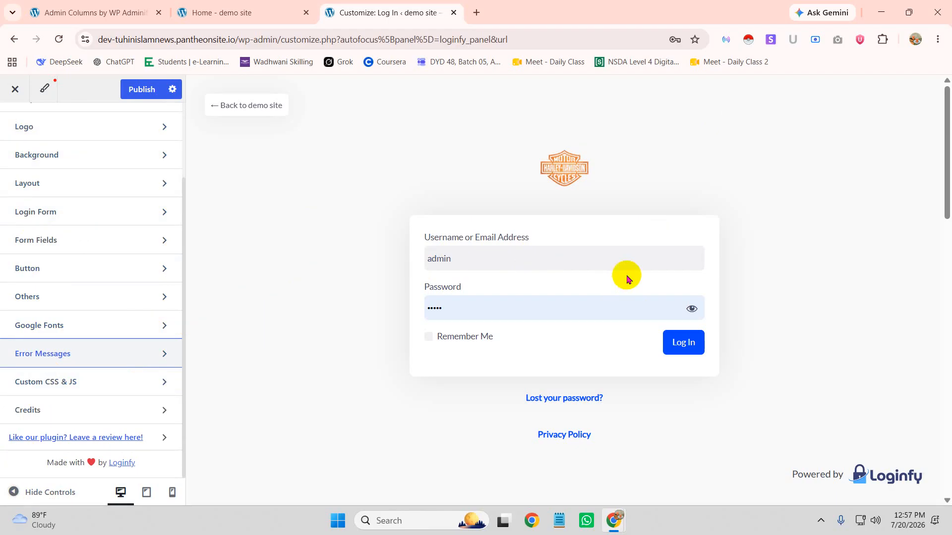
Switch off Enable Credits in Loginfy's Credits section and publish
{"action": "left_click", "coordinate": [85, 409]}
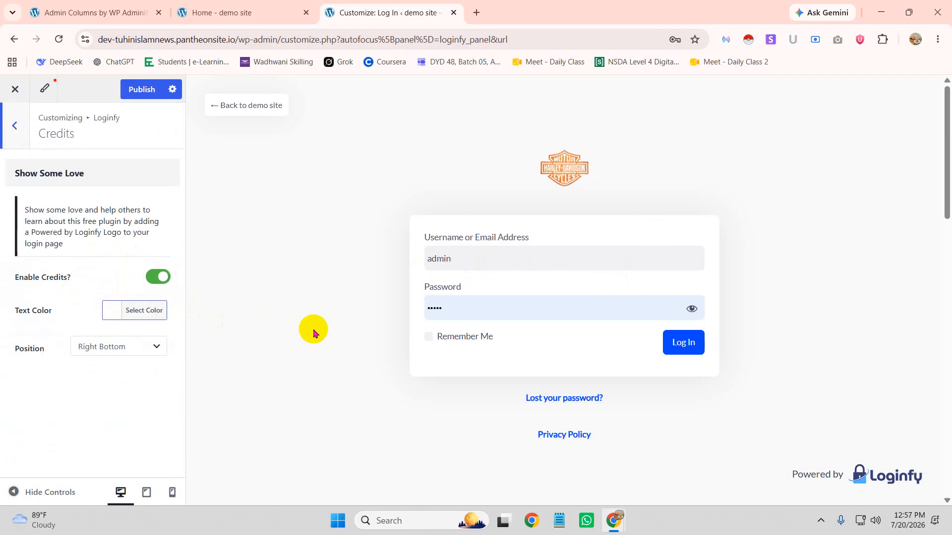
{"action": "scroll", "coordinate": [513, 450], "scroll_direction": "down", "scroll_amount": 5}
{"action": "scroll", "coordinate": [382, 290], "scroll_direction": "up", "scroll_amount": 1}
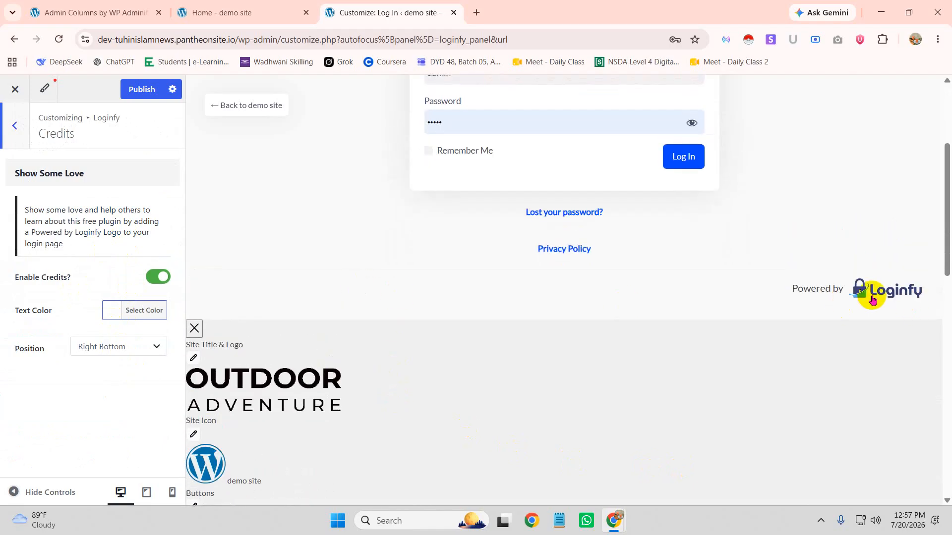
{"action": "left_click", "coordinate": [154, 280]}
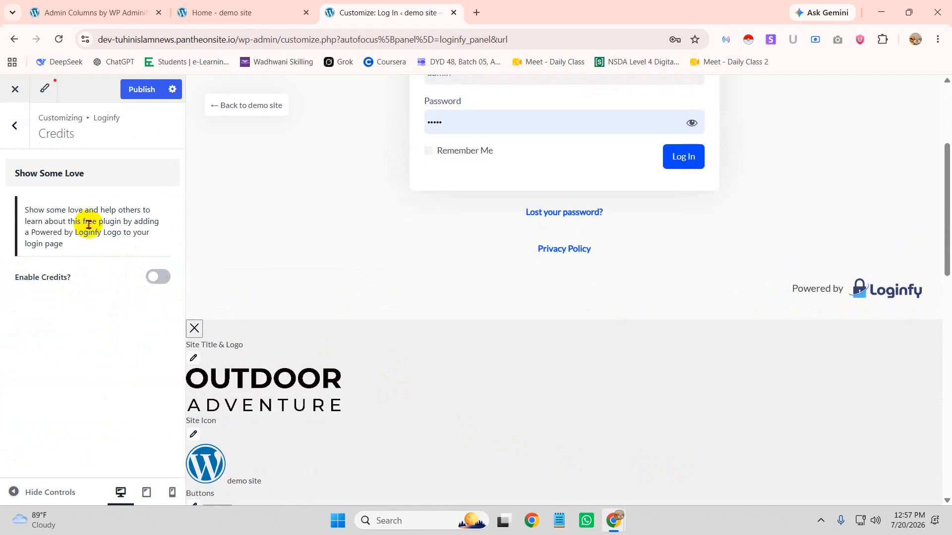
{"action": "left_click", "coordinate": [141, 89]}
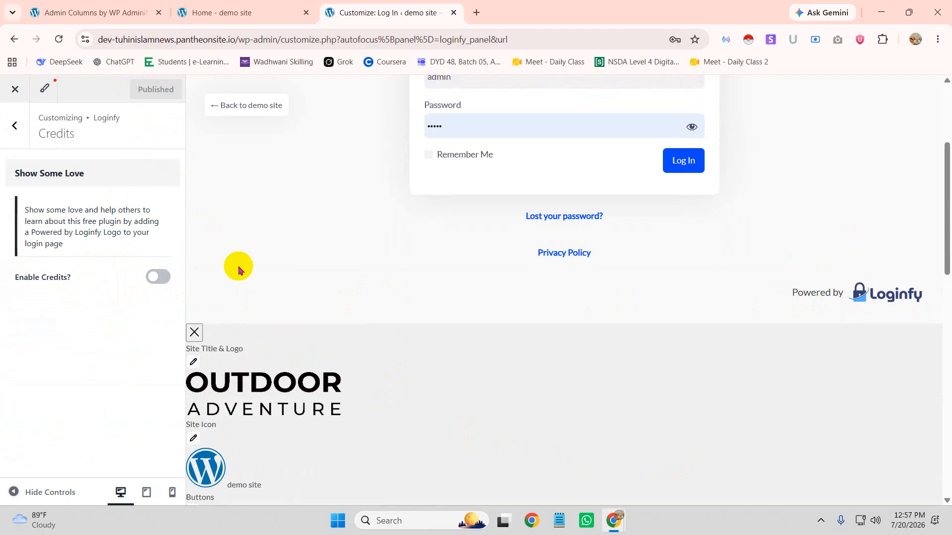
Return to the section list and look over the empty Custom CSS & JS editors
{"action": "left_click", "coordinate": [14, 125]}
{"action": "scroll", "coordinate": [148, 297], "scroll_direction": "down", "scroll_amount": 2}
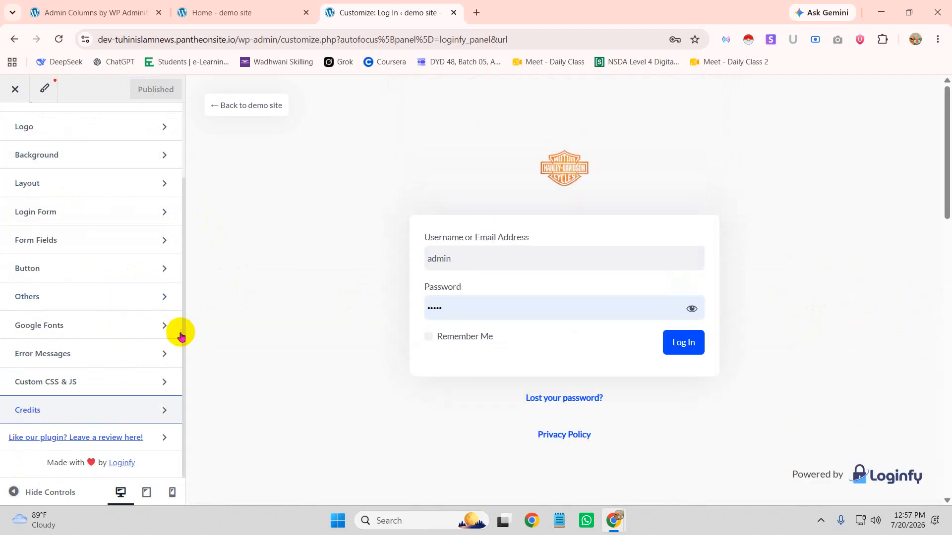
{"action": "left_click", "coordinate": [106, 380]}
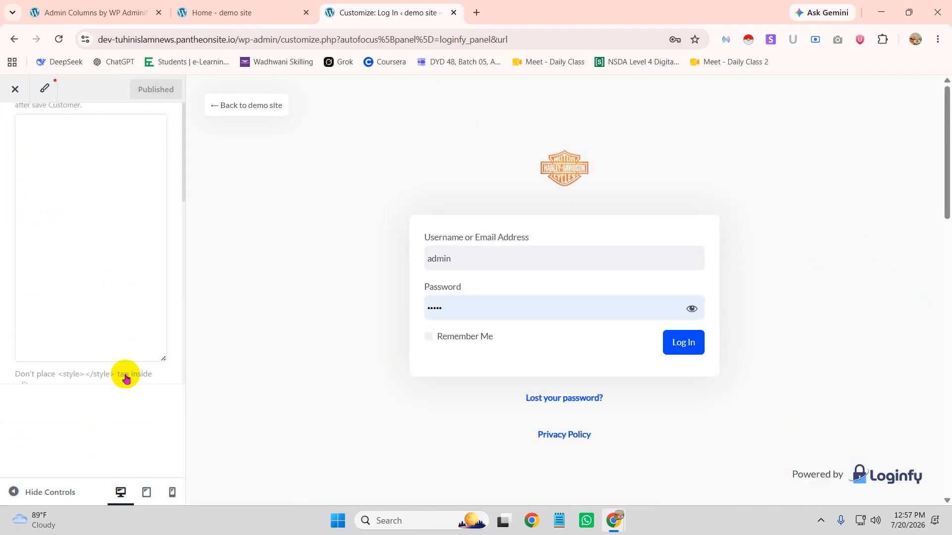
{"action": "scroll", "coordinate": [100, 287], "scroll_direction": "down", "scroll_amount": 5}
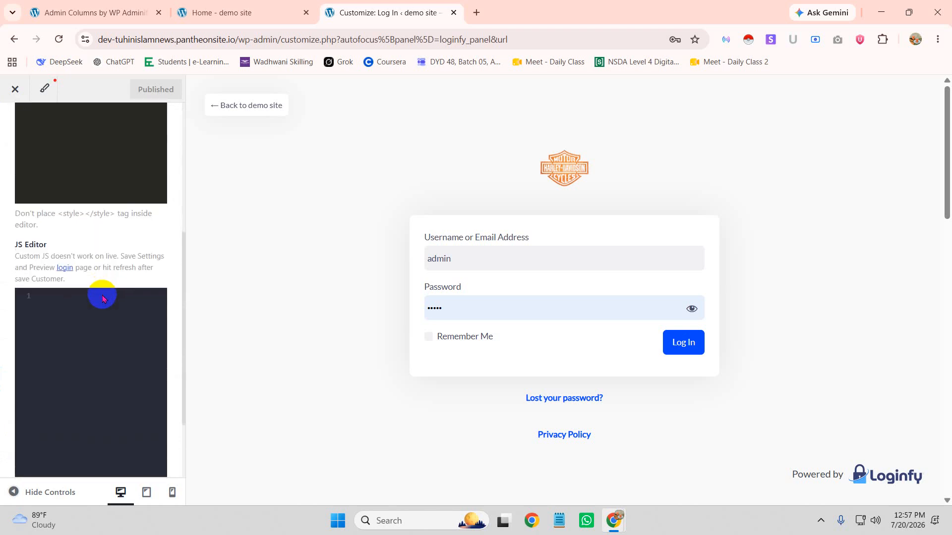
{"action": "scroll", "coordinate": [80, 288], "scroll_direction": "up", "scroll_amount": 5}
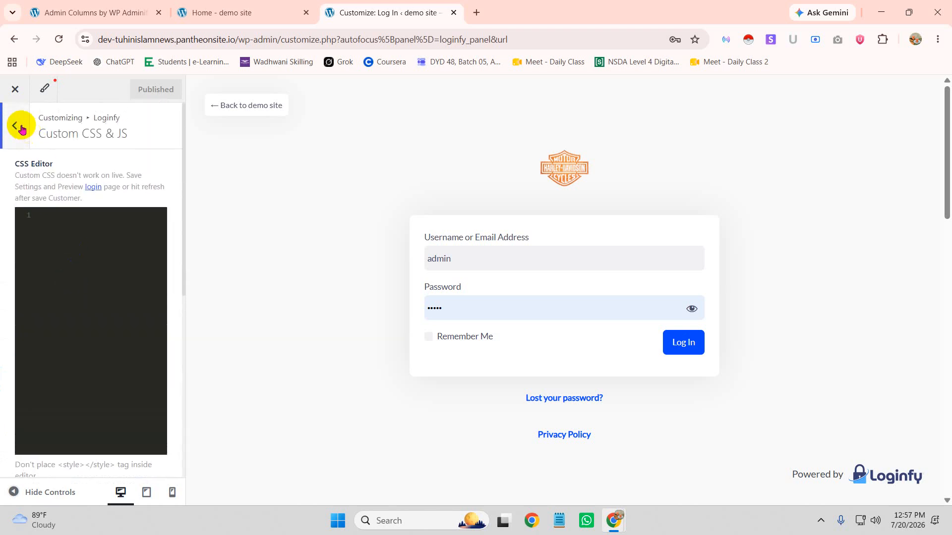
Check the Pro-only Google Fonts section and go back to the Loginfy section list
{"action": "left_click", "coordinate": [20, 126]}
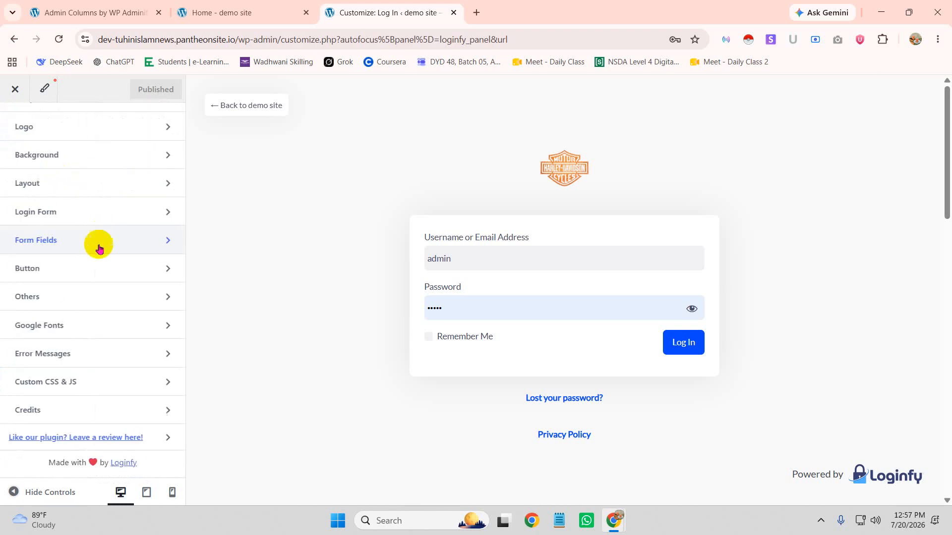
{"action": "left_click", "coordinate": [86, 330]}
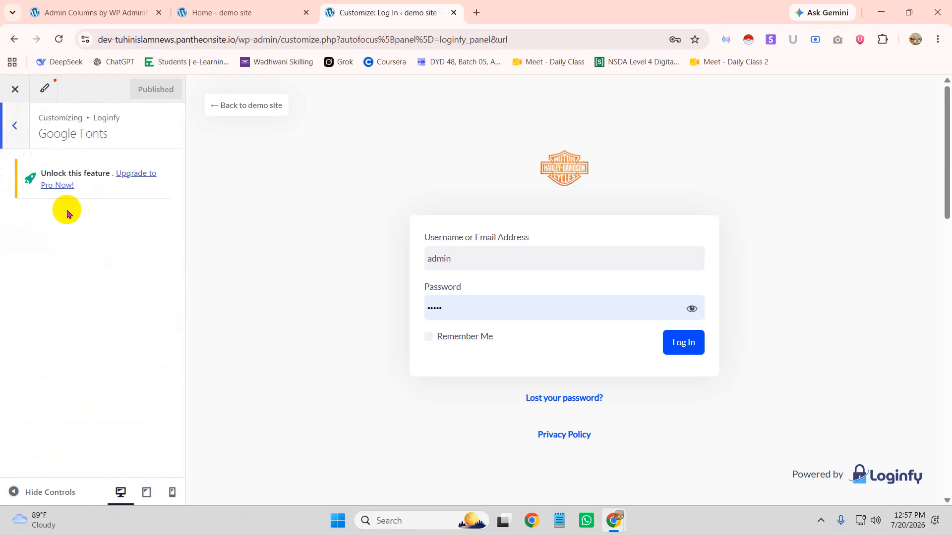
{"action": "left_click", "coordinate": [16, 124]}
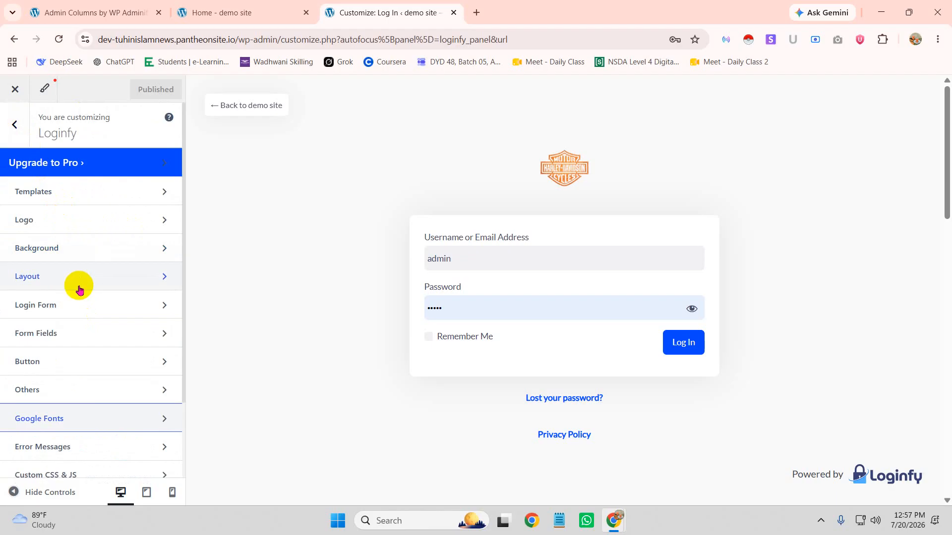
Try Hide Remember Me in Loginfy's Others options, leave it off, and publish the login customizations
{"action": "left_click", "coordinate": [102, 390]}
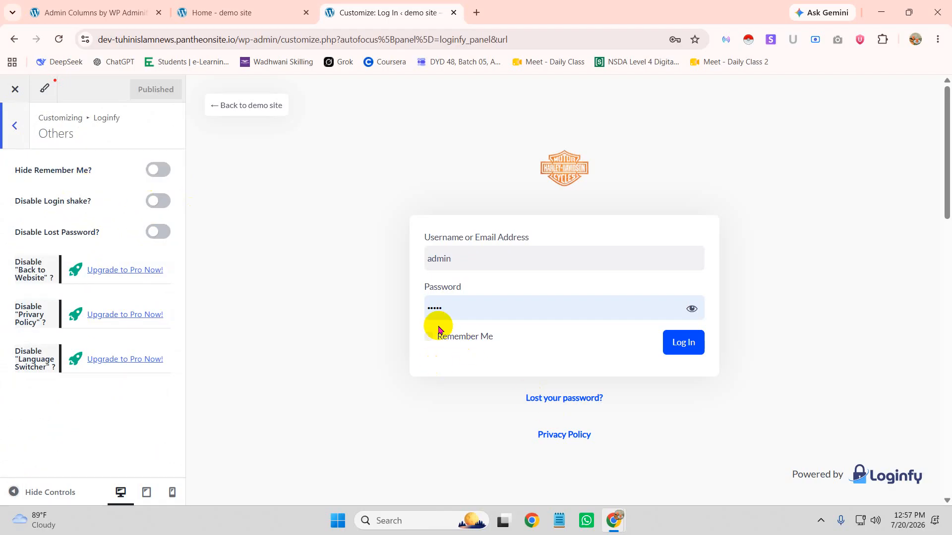
{"action": "left_click", "coordinate": [156, 173]}
{"action": "left_click", "coordinate": [158, 170]}
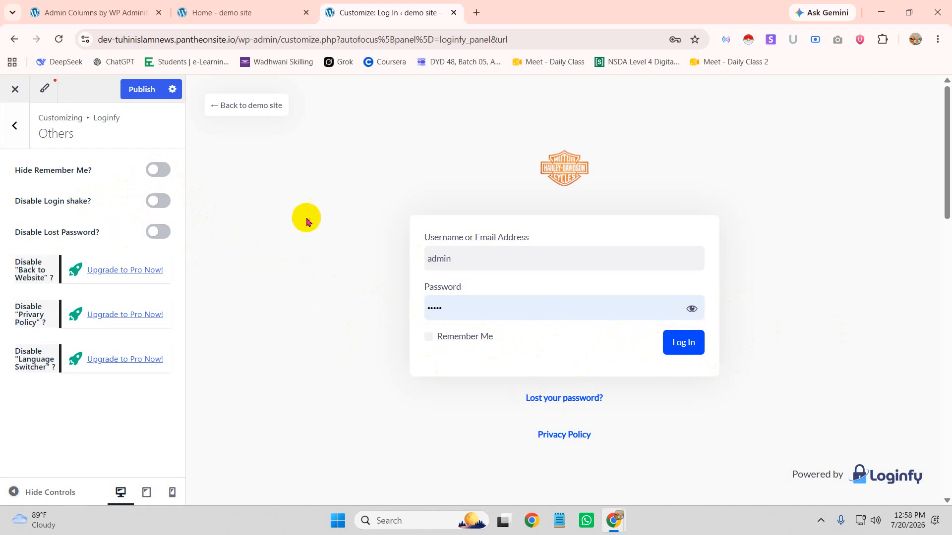
{"action": "left_click", "coordinate": [14, 125]}
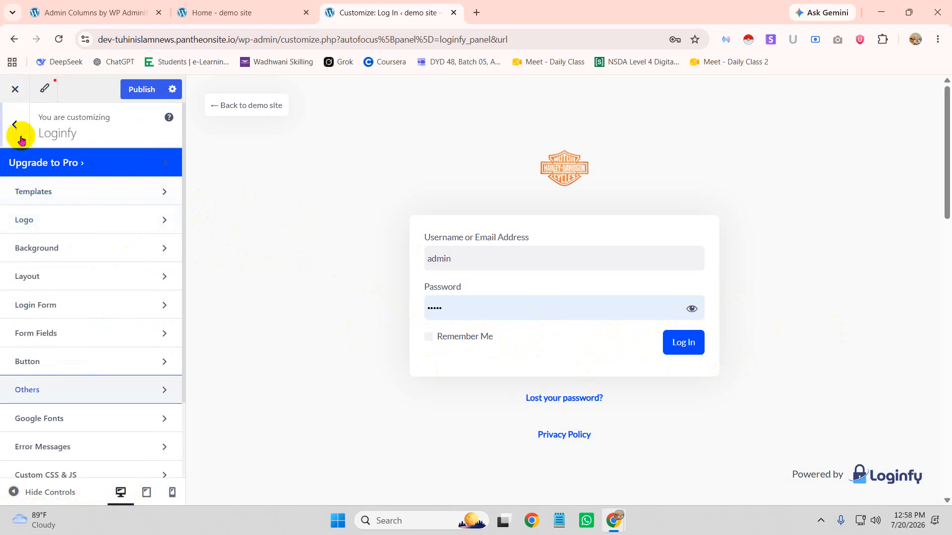
{"action": "left_click", "coordinate": [139, 99]}
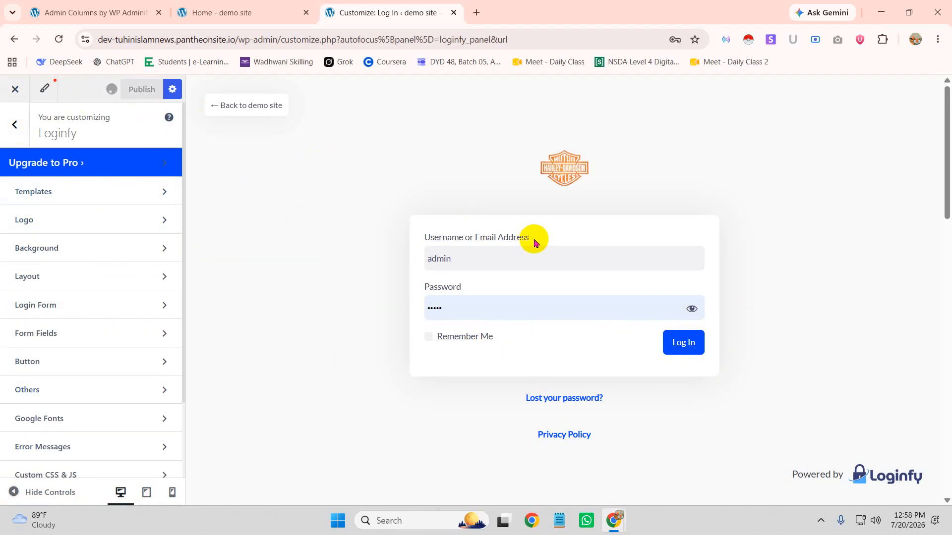
Reload the Customizer after publishing, return to its main panel, and exit to the admin Dashboard
{"action": "left_click", "coordinate": [59, 39]}
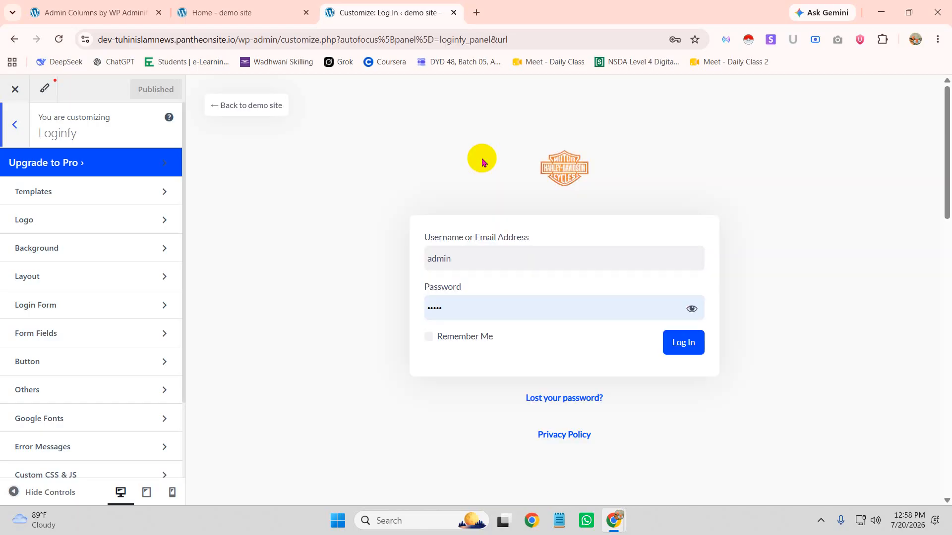
{"action": "scroll", "coordinate": [590, 259], "scroll_direction": "down", "scroll_amount": 5}
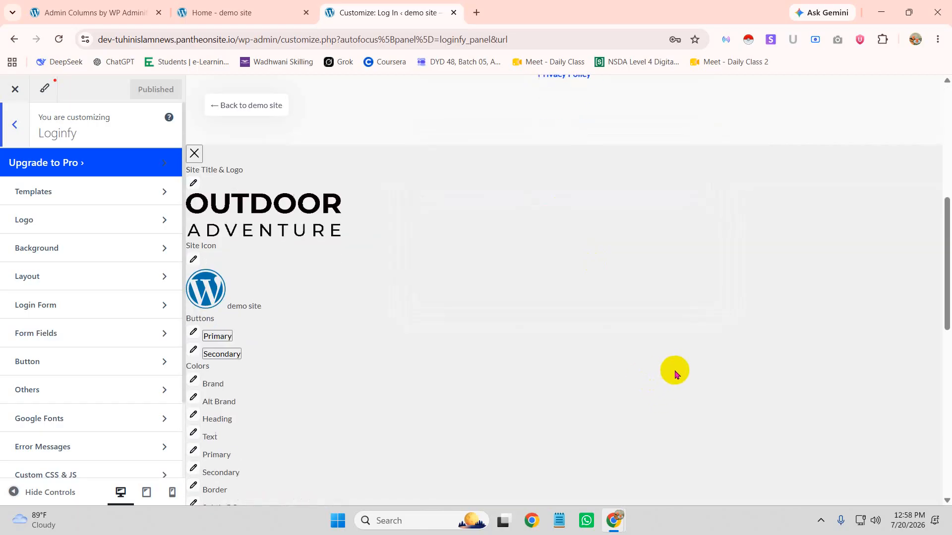
{"action": "scroll", "coordinate": [790, 336], "scroll_direction": "up", "scroll_amount": 3}
{"action": "scroll", "coordinate": [540, 361], "scroll_direction": "up", "scroll_amount": 2}
{"action": "left_click", "coordinate": [5, 126]}
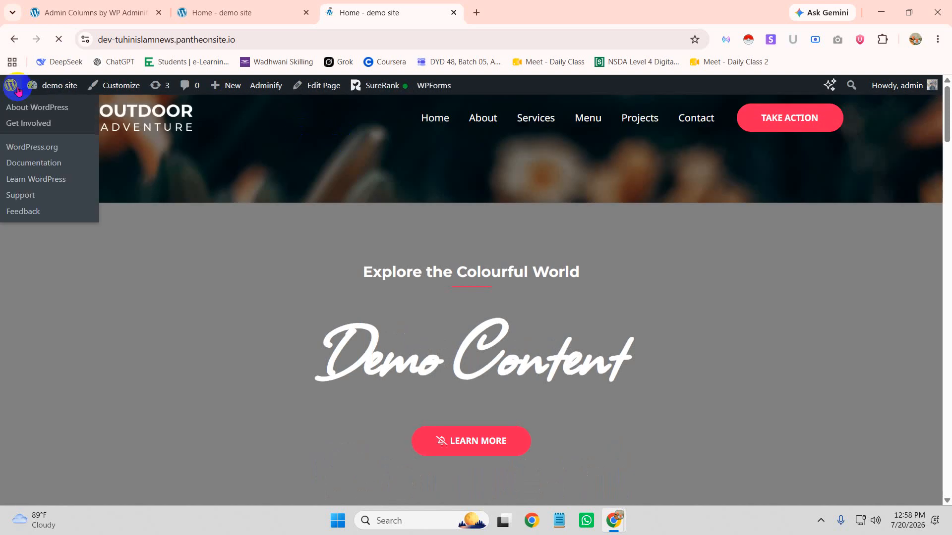
{"action": "mouse_move", "coordinate": [64, 86]}
{"action": "left_click", "coordinate": [56, 114]}
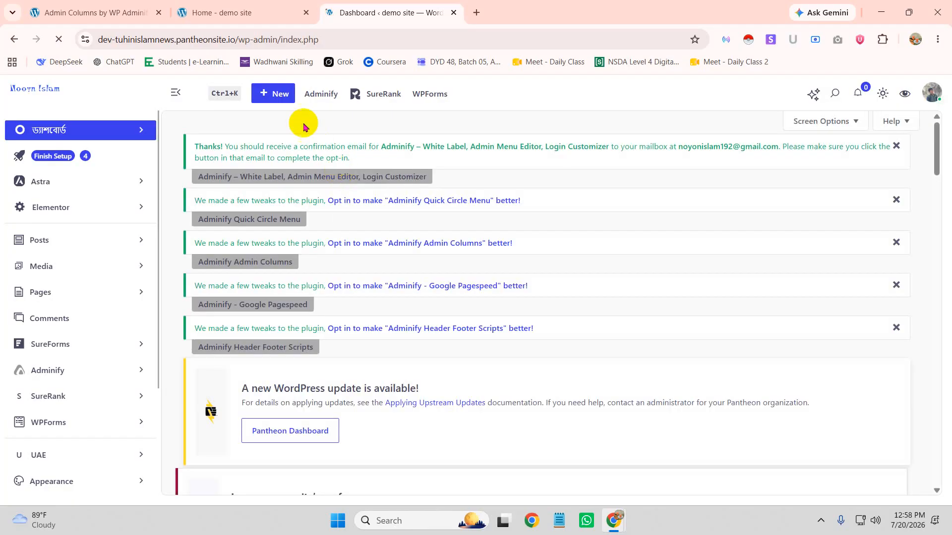
Open Adminbar Editor from the Adminify admin bar dropdown and browse its item list
{"action": "mouse_move", "coordinate": [310, 93]}
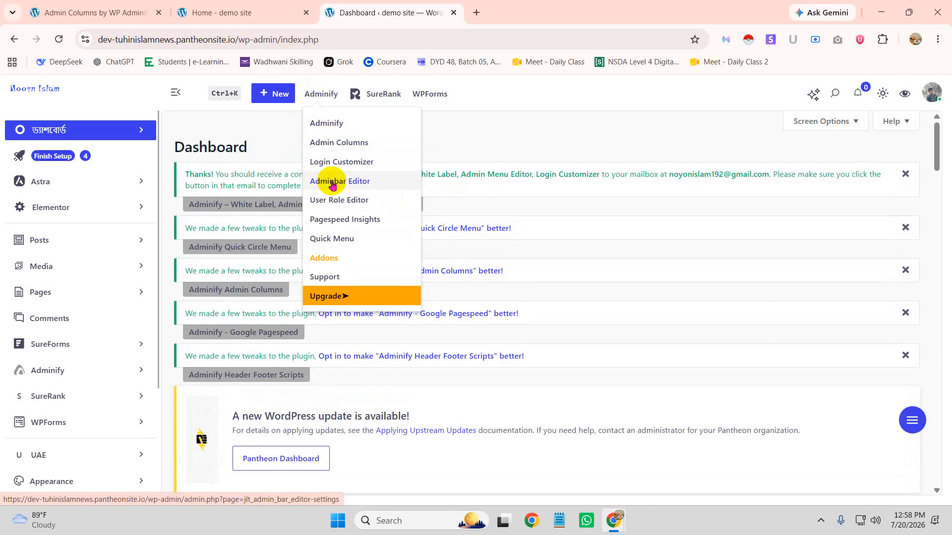
{"action": "left_click", "coordinate": [333, 184]}
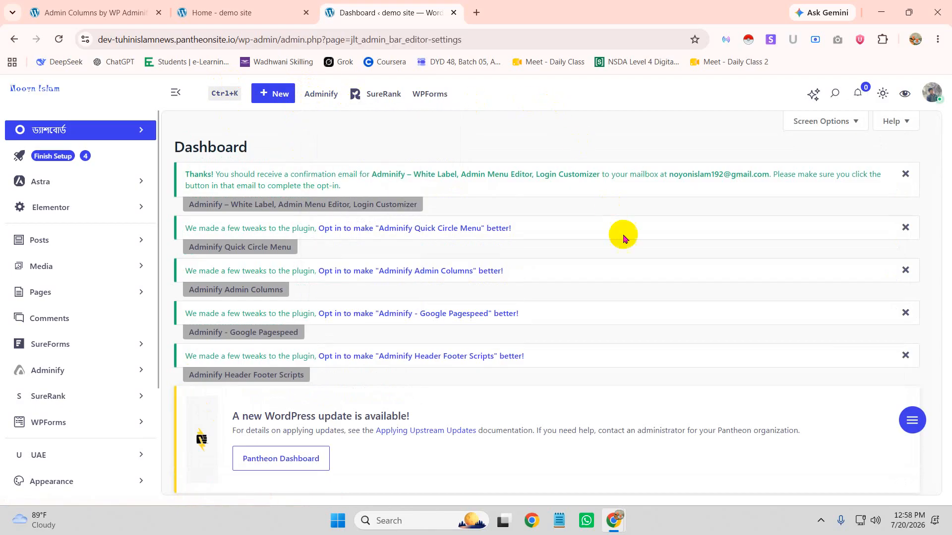
{"action": "scroll", "coordinate": [618, 257], "scroll_direction": "down", "scroll_amount": 3}
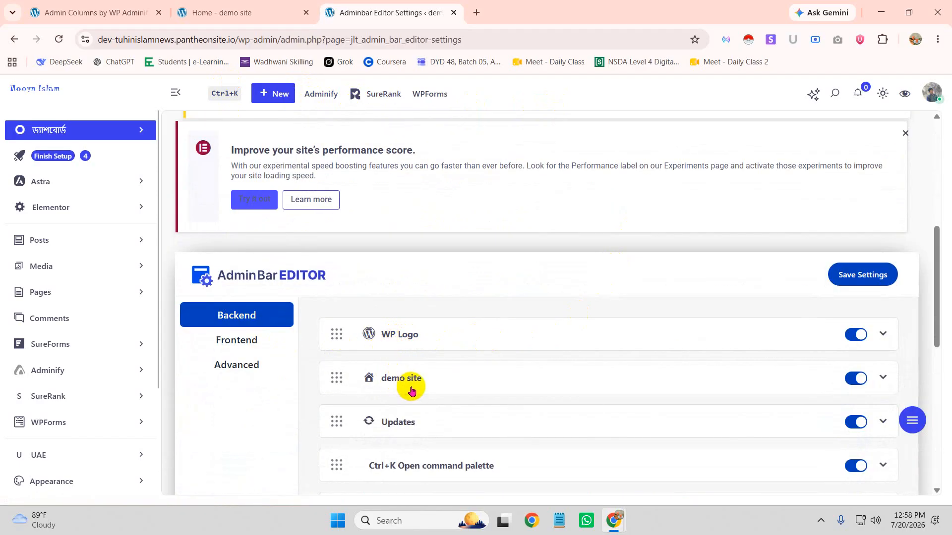
Expand the Updates admin bar item and review its Submenu and Settings tabs
{"action": "scroll", "coordinate": [413, 394], "scroll_direction": "down", "scroll_amount": 1}
{"action": "scroll", "coordinate": [421, 365], "scroll_direction": "down", "scroll_amount": 3}
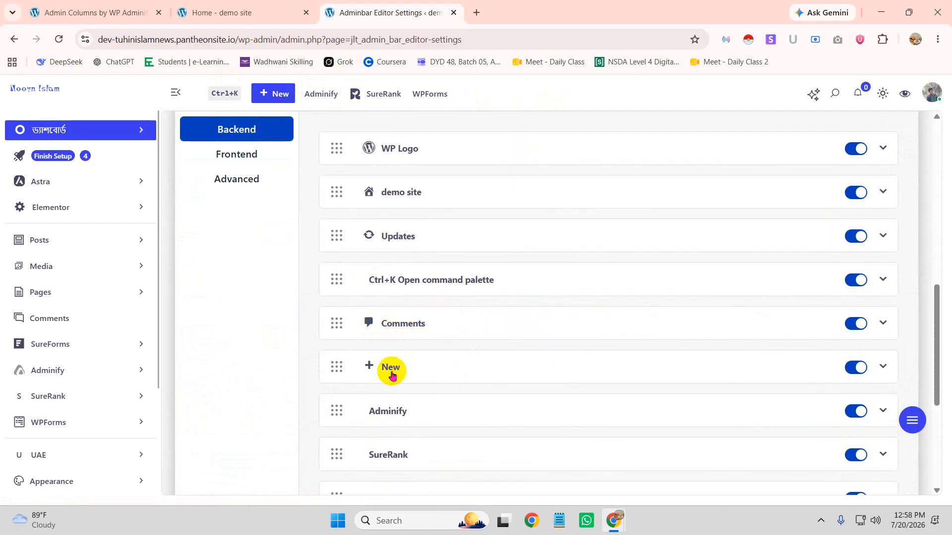
{"action": "scroll", "coordinate": [391, 372], "scroll_direction": "down", "scroll_amount": 1}
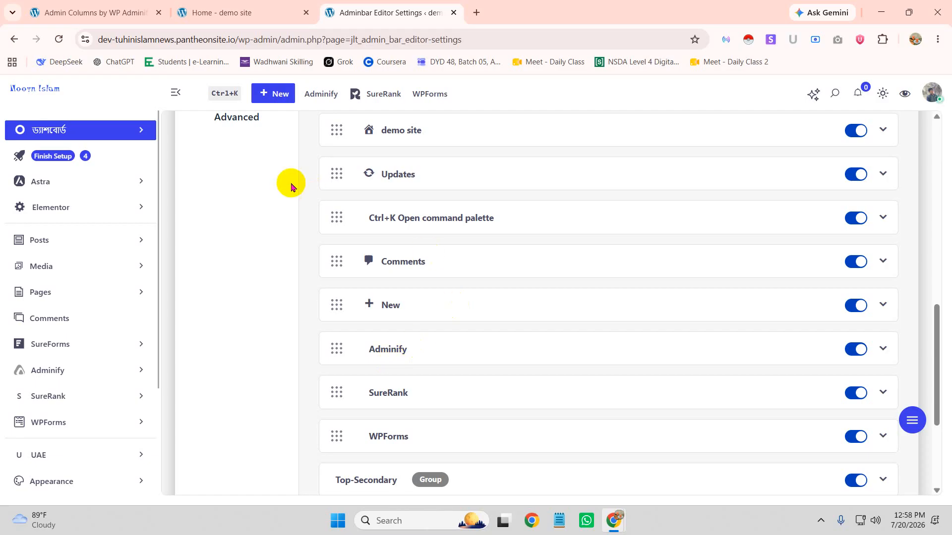
{"action": "scroll", "coordinate": [291, 187], "scroll_direction": "up", "scroll_amount": 3}
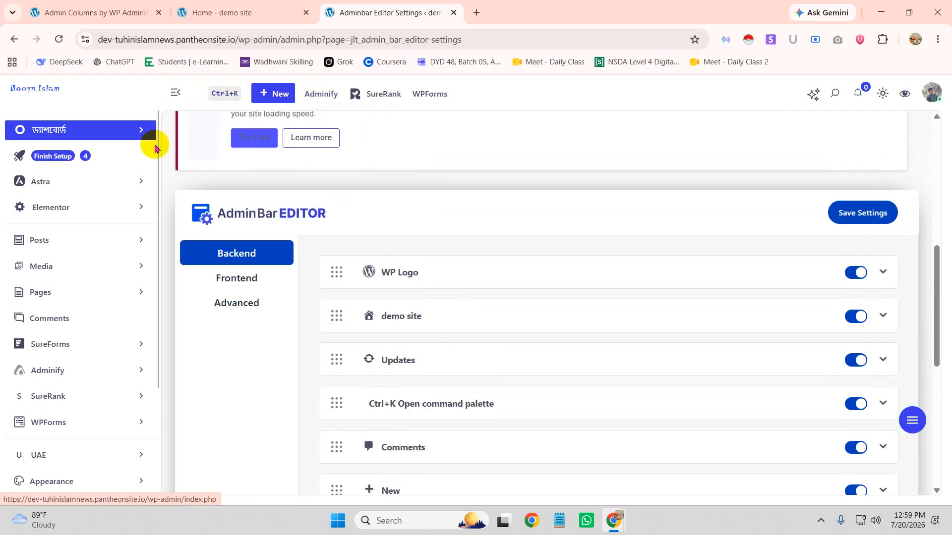
{"action": "scroll", "coordinate": [144, 138], "scroll_direction": "down", "scroll_amount": 3}
{"action": "scroll", "coordinate": [111, 155], "scroll_direction": "up", "scroll_amount": 3}
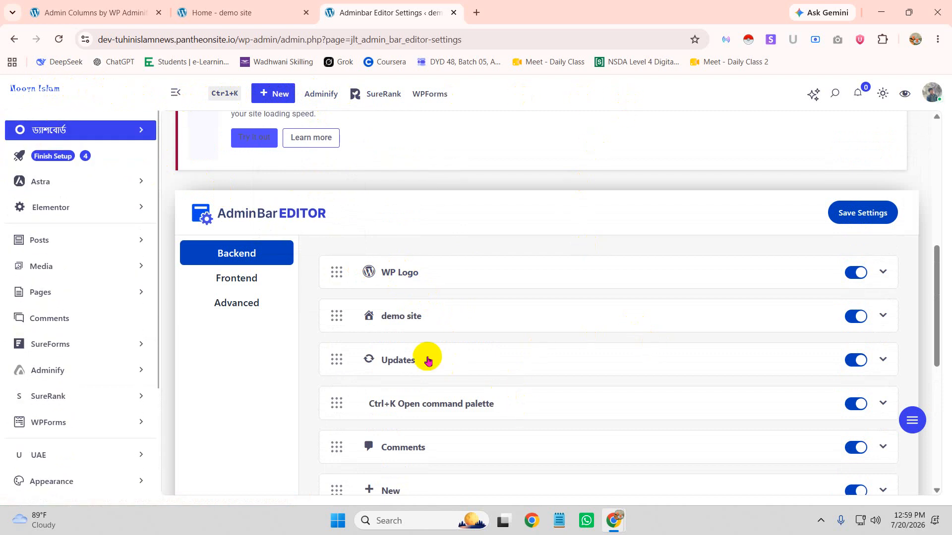
{"action": "left_click", "coordinate": [457, 364]}
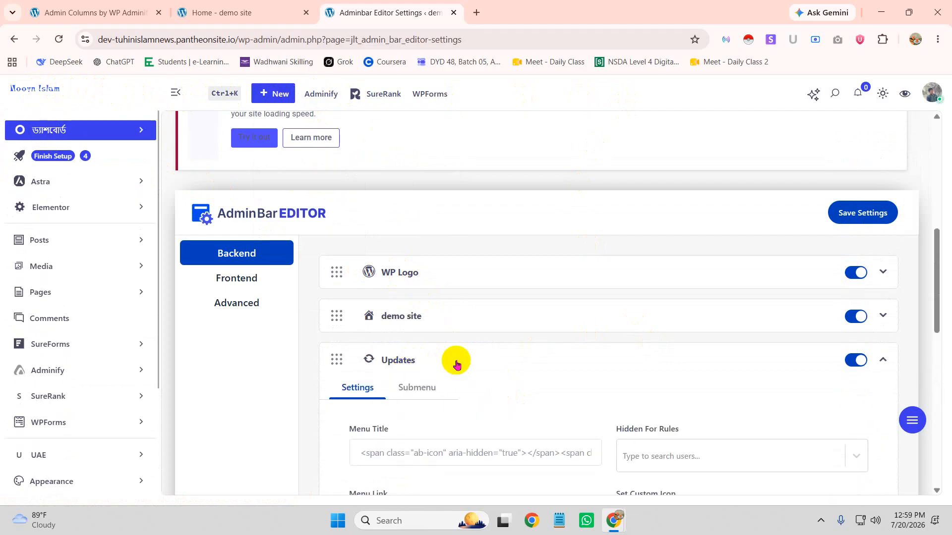
{"action": "scroll", "coordinate": [546, 377], "scroll_direction": "down", "scroll_amount": 2}
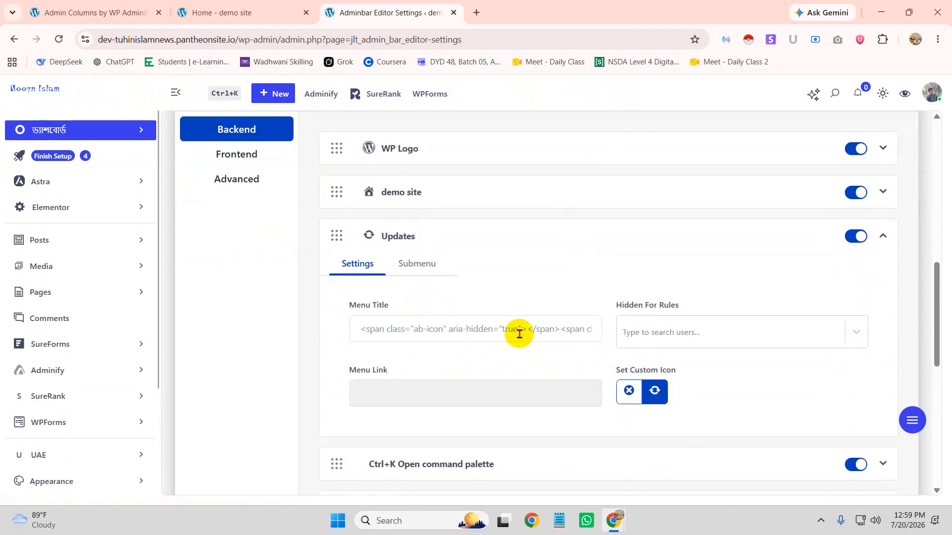
{"action": "left_click", "coordinate": [427, 264]}
{"action": "left_click", "coordinate": [357, 263]}
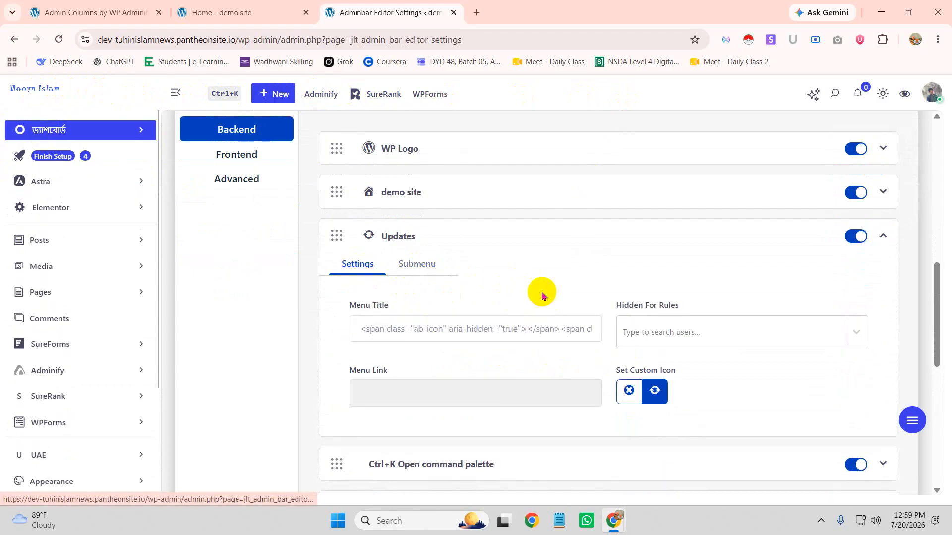
{"action": "scroll", "coordinate": [708, 282], "scroll_direction": "up", "scroll_amount": 4}
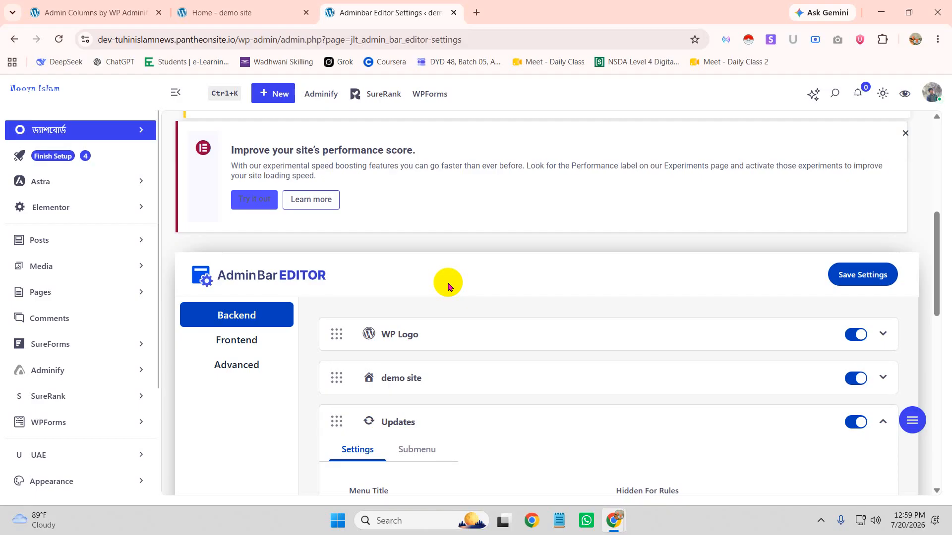
Save the Adminbar Editor settings and expand the Adminify item
{"action": "left_click", "coordinate": [862, 275]}
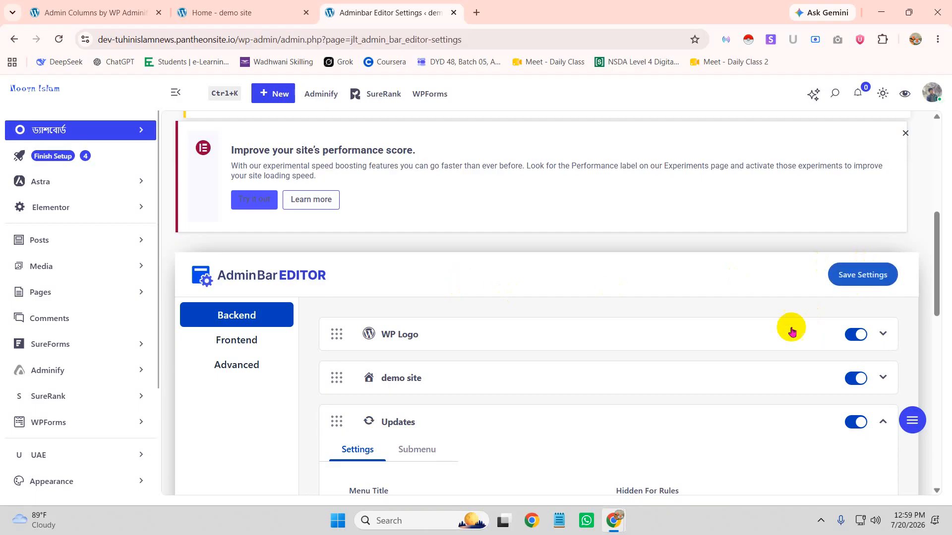
{"action": "scroll", "coordinate": [492, 414], "scroll_direction": "down", "scroll_amount": 10}
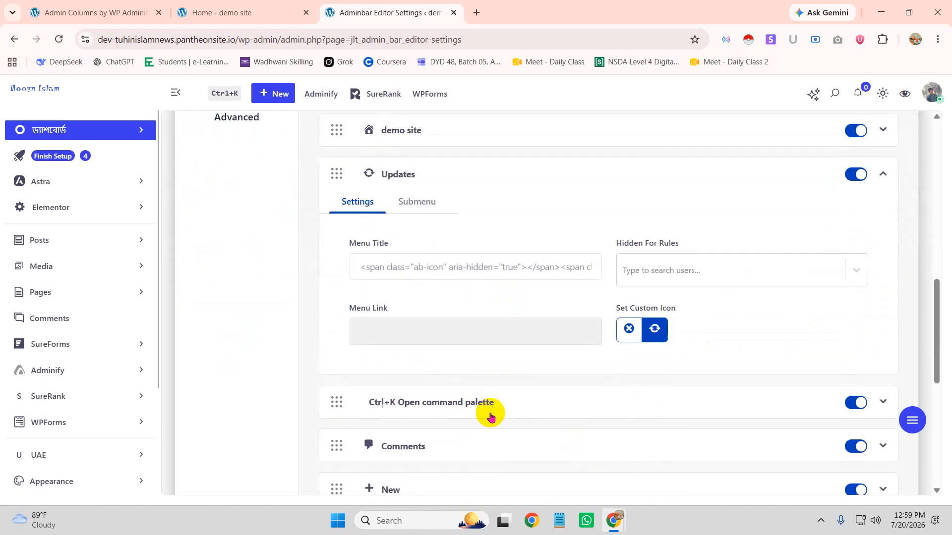
{"action": "left_click", "coordinate": [441, 288]}
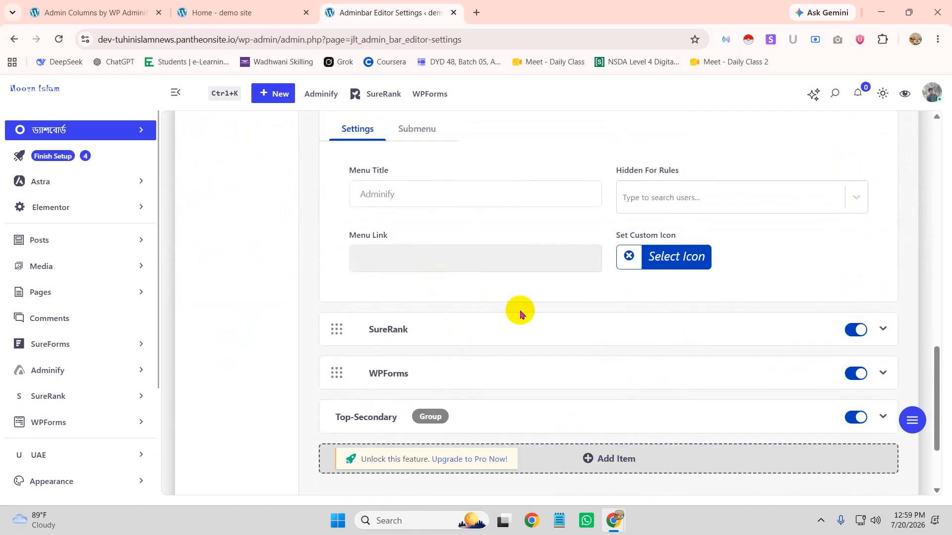
Insert the globe icon from the Admin Bar Icon Picker for the Adminify item and view its submenu
{"action": "scroll", "coordinate": [546, 303], "scroll_direction": "up", "scroll_amount": 3}
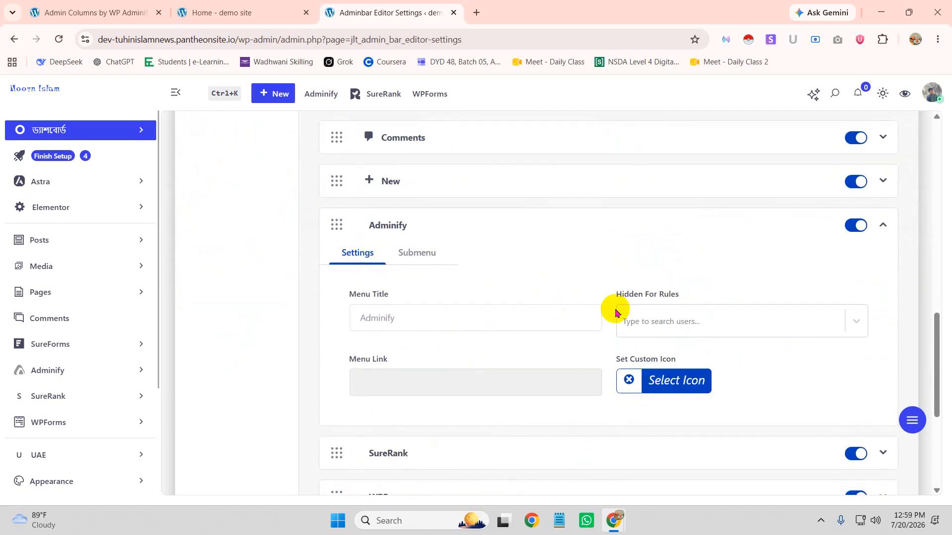
{"action": "left_click", "coordinate": [674, 387]}
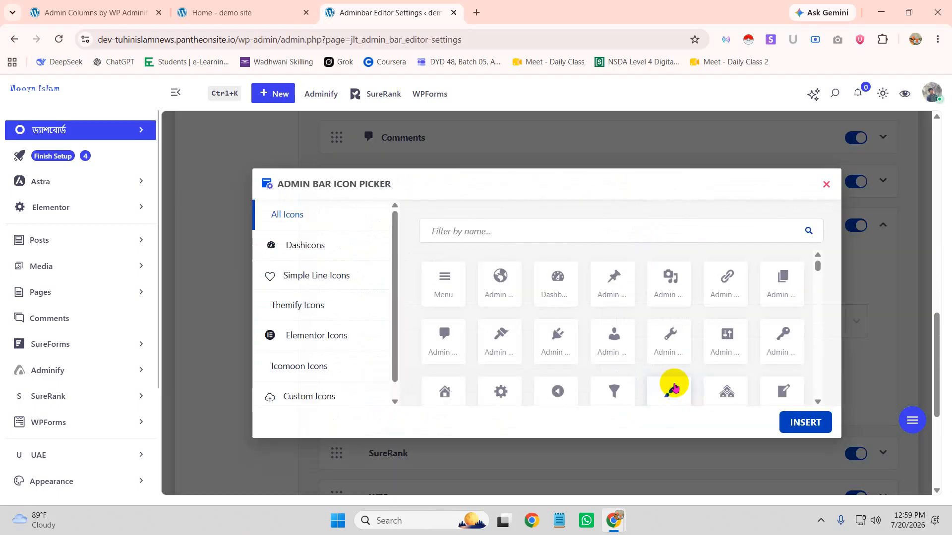
{"action": "left_click", "coordinate": [500, 280]}
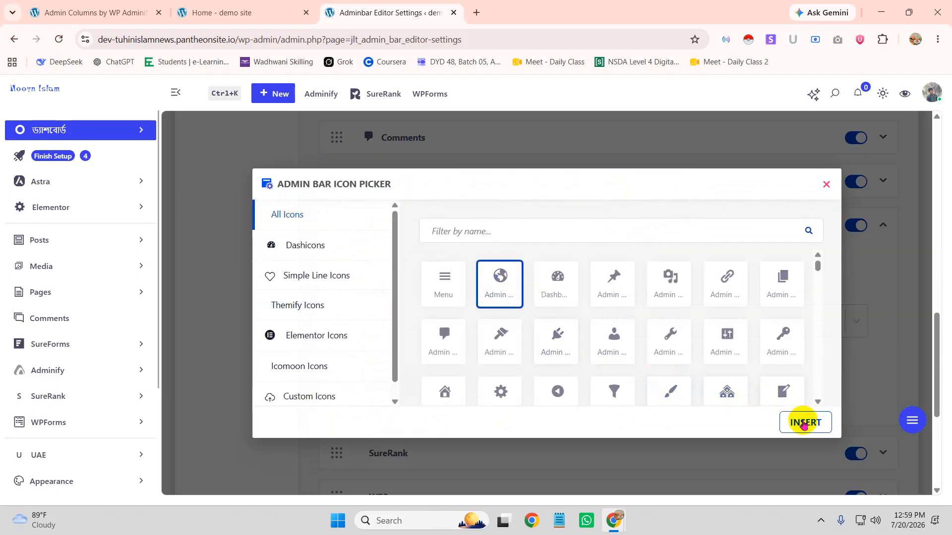
{"action": "left_click", "coordinate": [805, 421]}
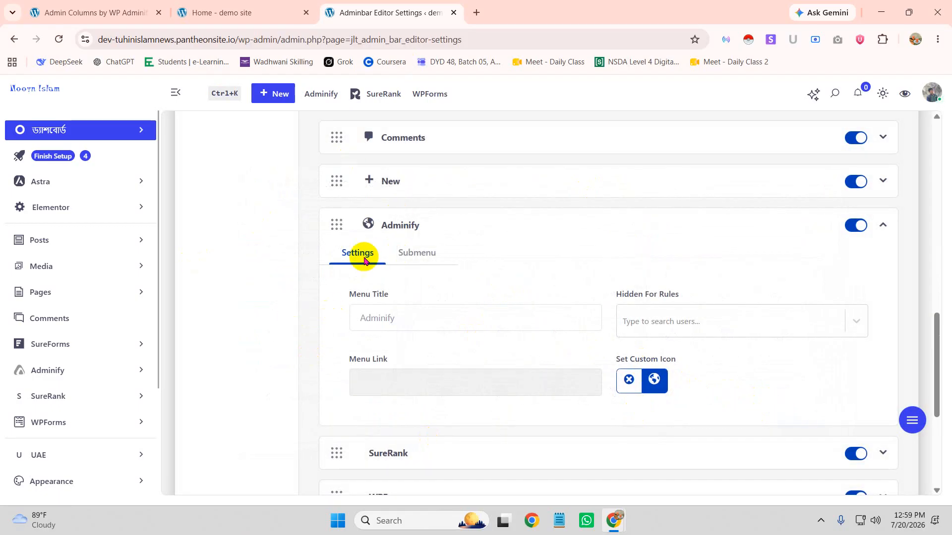
{"action": "left_click", "coordinate": [432, 257]}
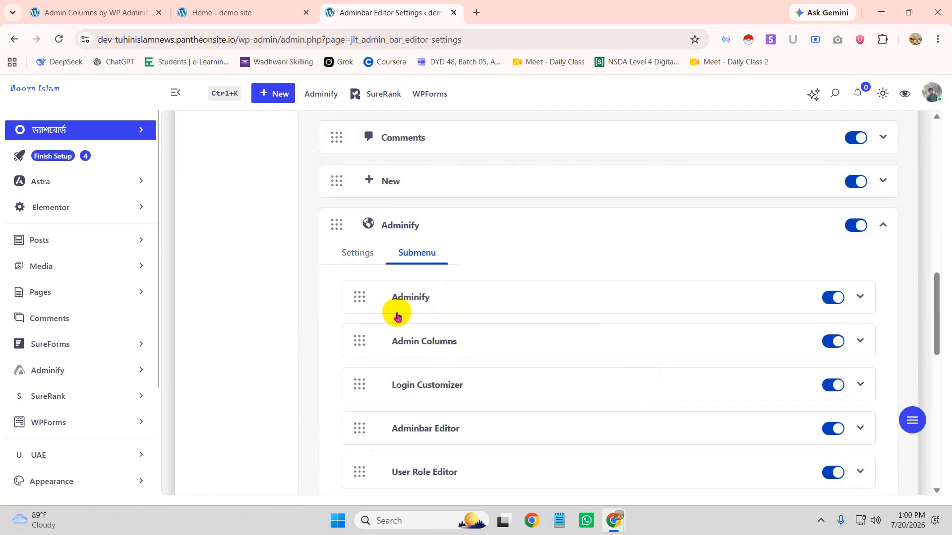
Switch off the Upgrade, Addons and Support entries in the Adminify item's submenu
{"action": "mouse_move", "coordinate": [319, 96]}
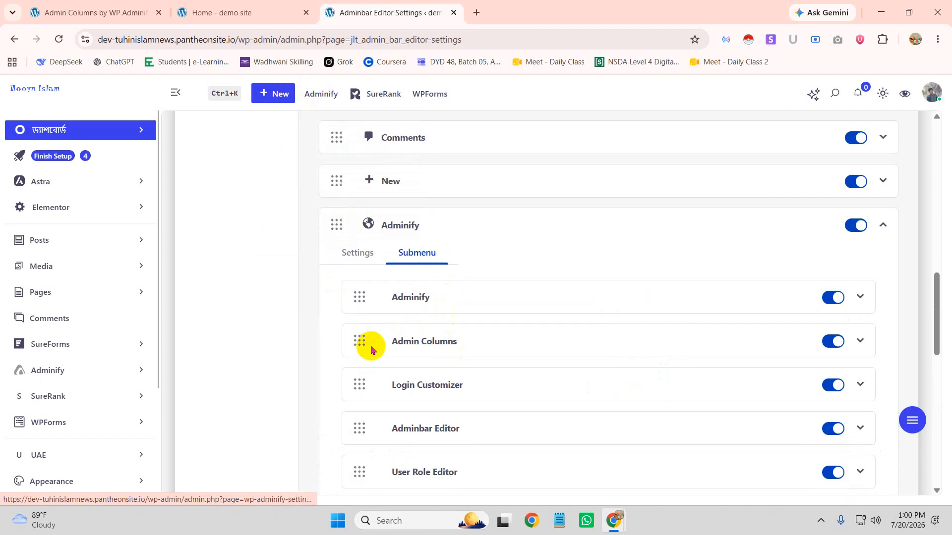
{"action": "scroll", "coordinate": [446, 323], "scroll_direction": "down", "scroll_amount": 5}
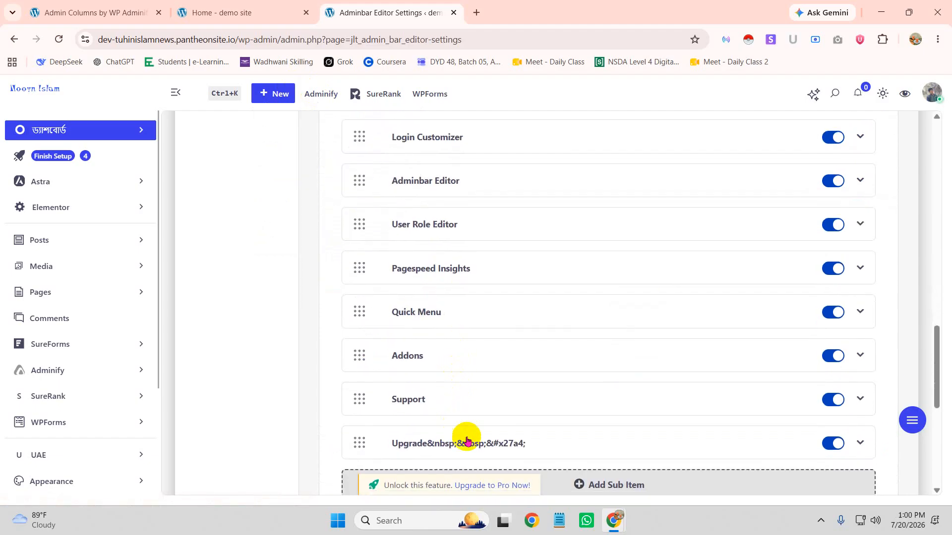
{"action": "left_click", "coordinate": [835, 445]}
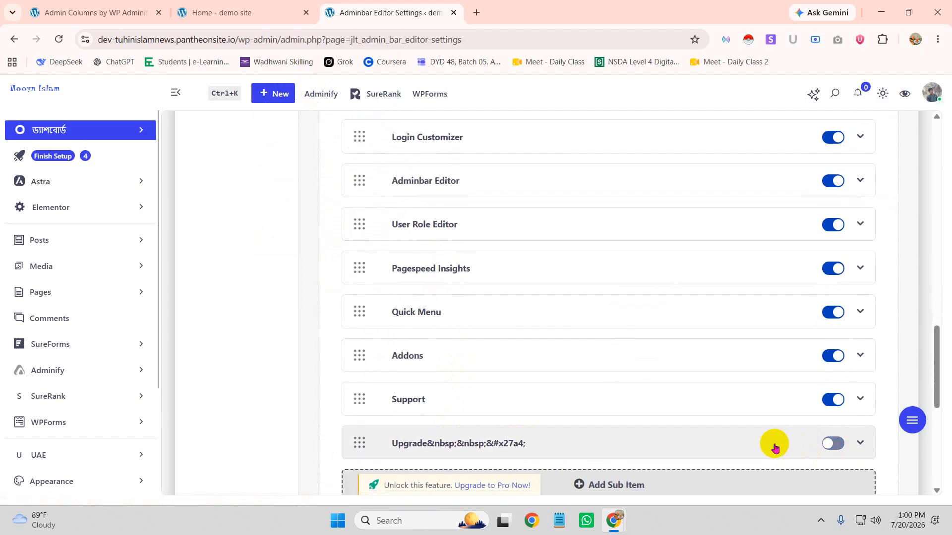
{"action": "mouse_move", "coordinate": [317, 93]}
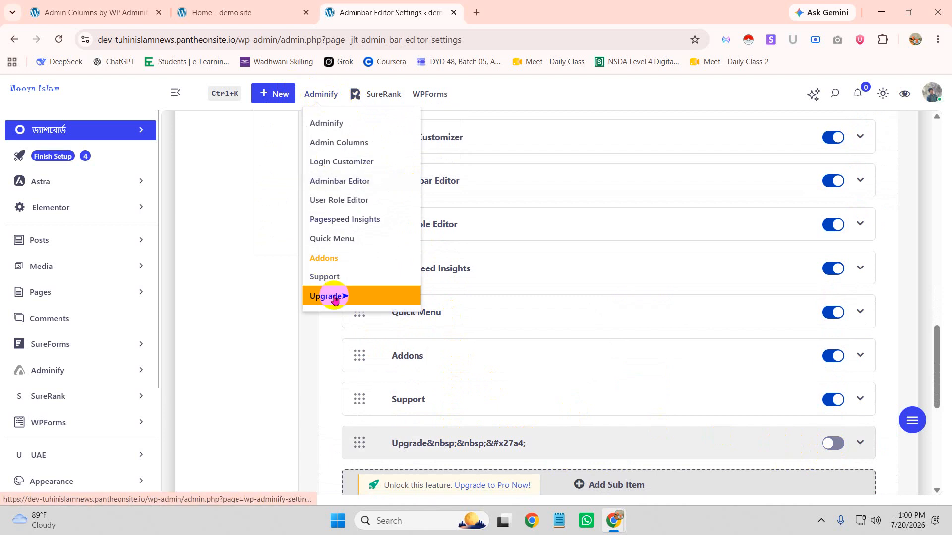
{"action": "left_click", "coordinate": [827, 363]}
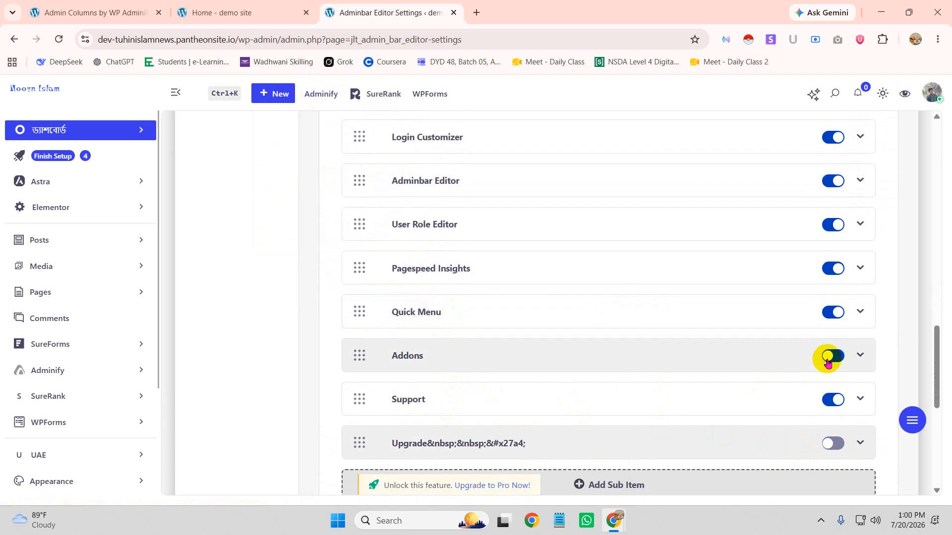
{"action": "left_click", "coordinate": [838, 402]}
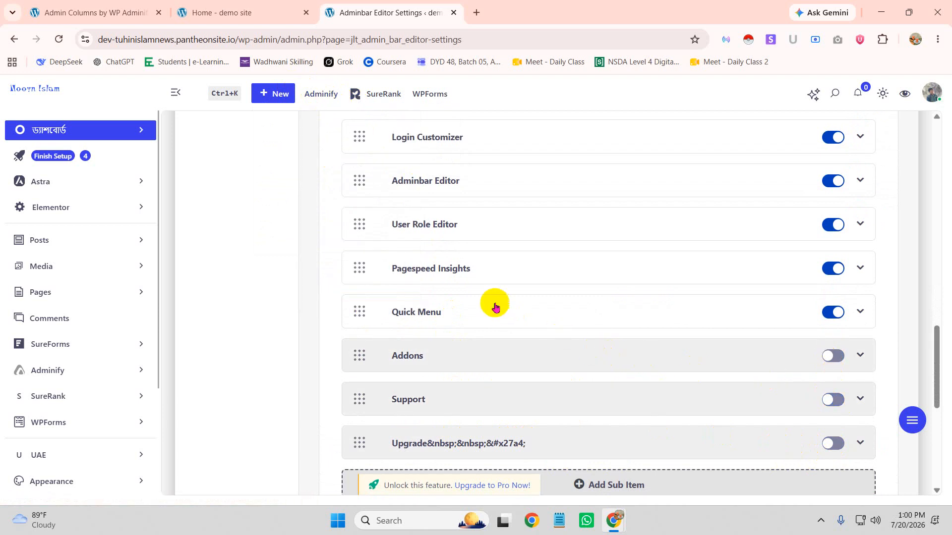
{"action": "scroll", "coordinate": [495, 312], "scroll_direction": "up", "scroll_amount": 5}
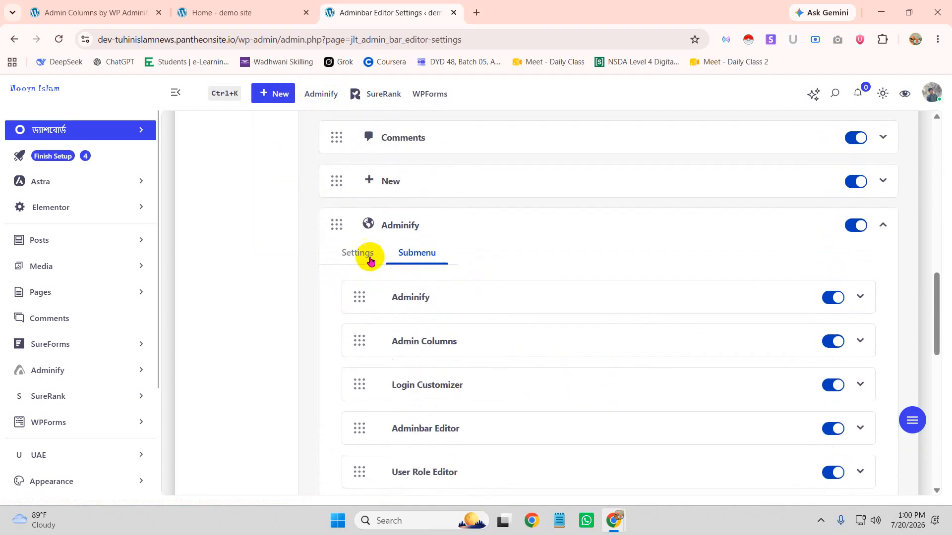
{"action": "left_click", "coordinate": [354, 252]}
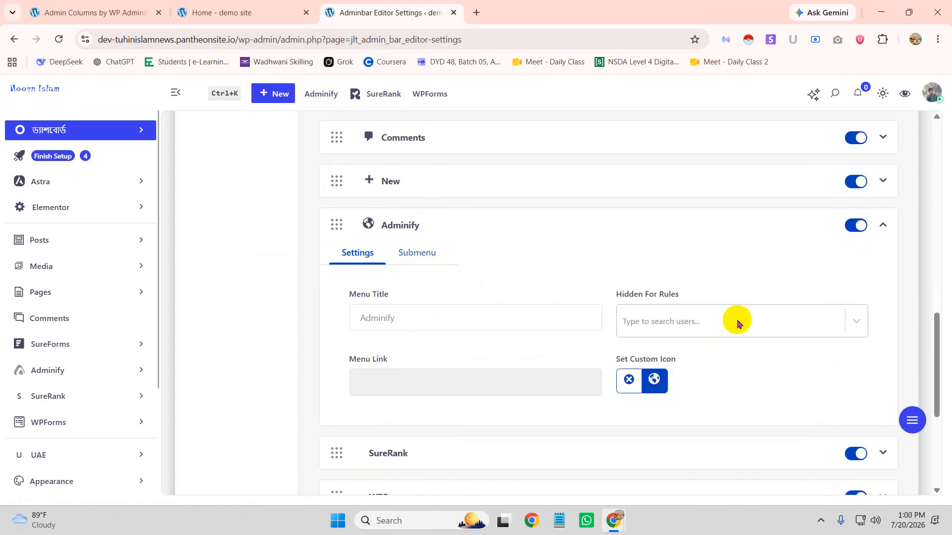
Add a specific user to the Adminify item's Hidden For rules
{"action": "left_click", "coordinate": [773, 333]}
{"action": "scroll", "coordinate": [681, 412], "scroll_direction": "down", "scroll_amount": 2}
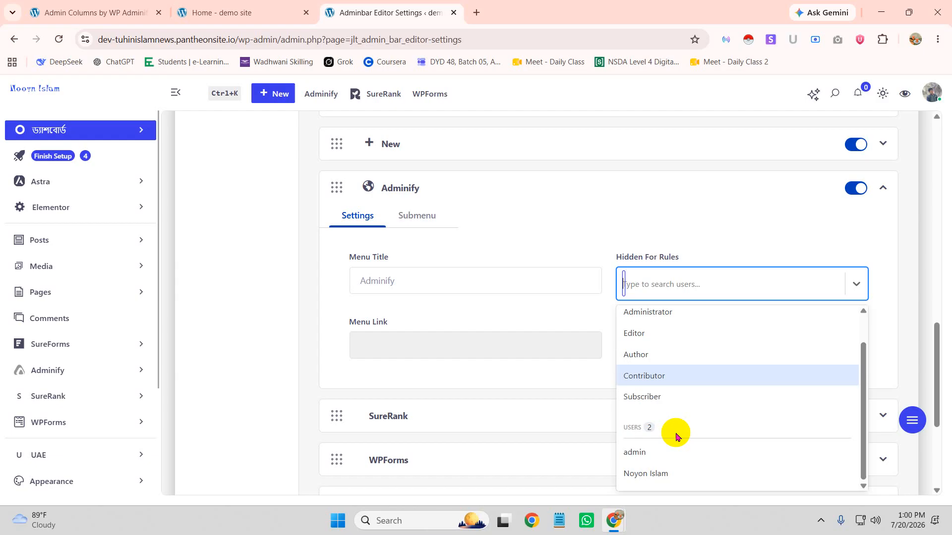
{"action": "left_click", "coordinate": [654, 476]}
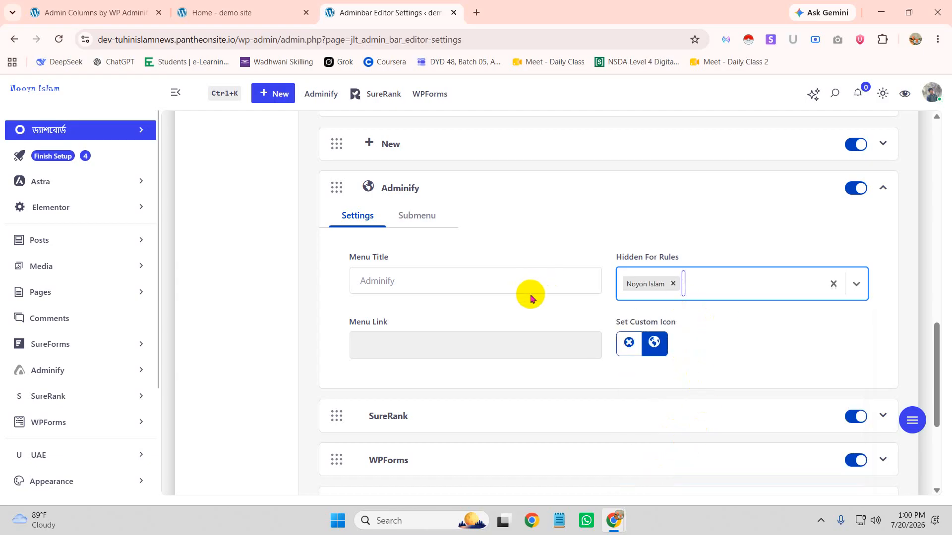
{"action": "scroll", "coordinate": [530, 297], "scroll_direction": "up", "scroll_amount": 3}
Save the Adminbar Editor settings and bring up the incognito Dashboard window
{"action": "mouse_move", "coordinate": [314, 95]}
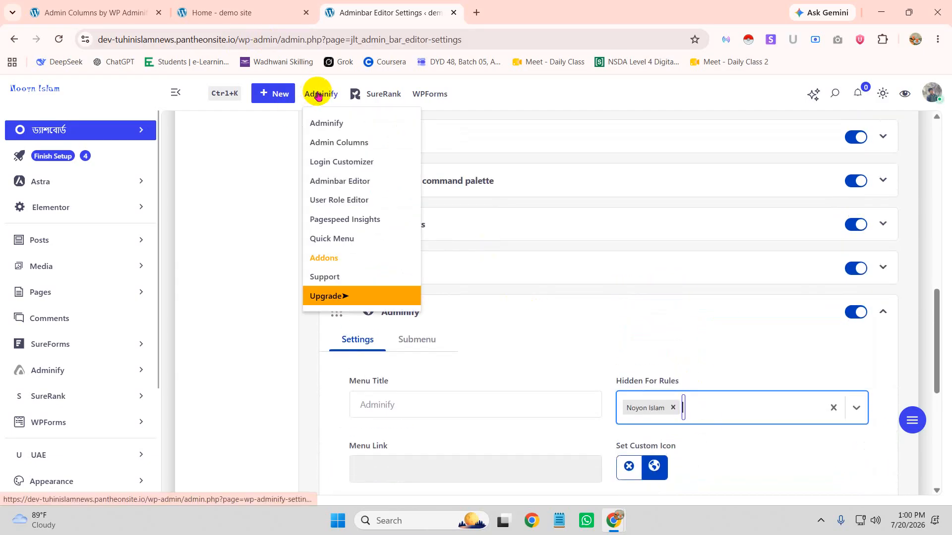
{"action": "mouse_move", "coordinate": [385, 100]}
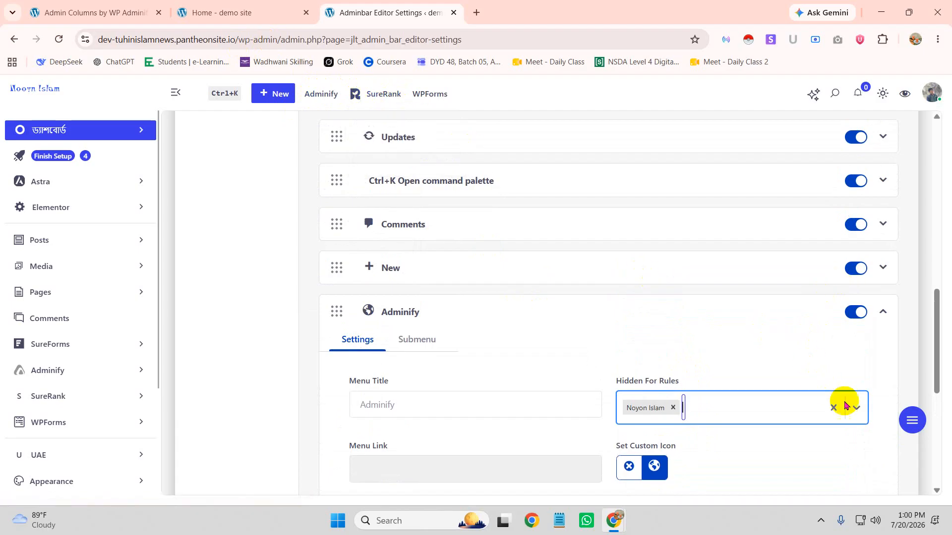
{"action": "scroll", "coordinate": [810, 278], "scroll_direction": "down", "scroll_amount": 6}
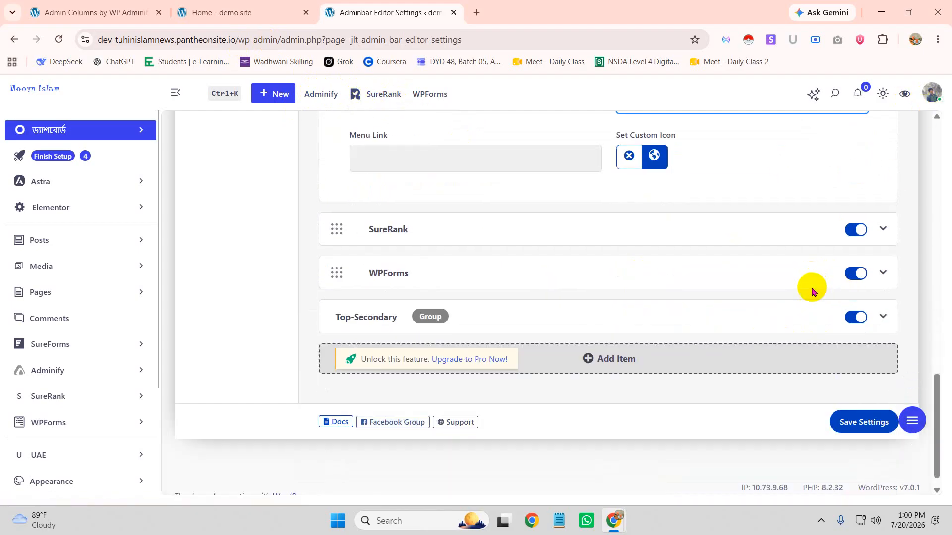
{"action": "left_click", "coordinate": [853, 412]}
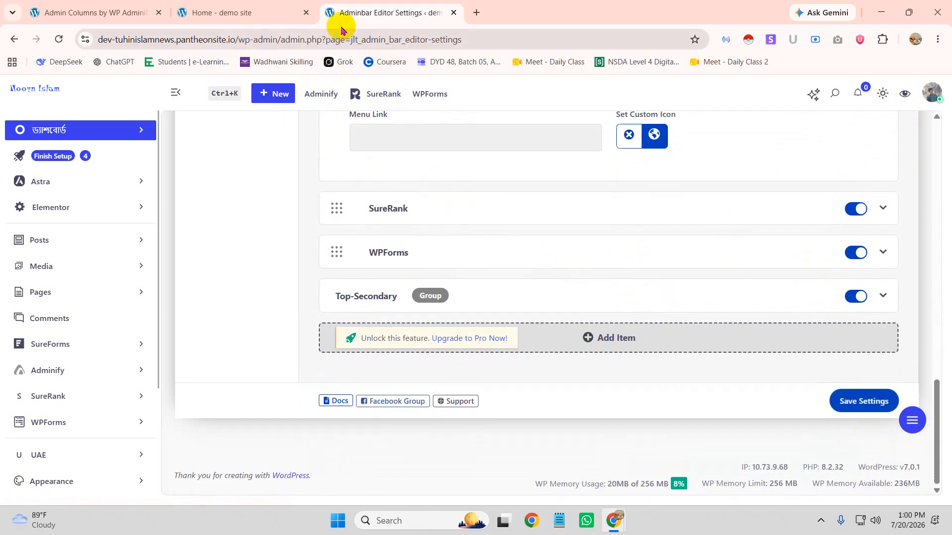
{"action": "mouse_move", "coordinate": [621, 529]}
{"action": "left_click", "coordinate": [666, 459]}
Reload the incognito Dashboard and open the Adminify page from its admin bar
{"action": "left_click", "coordinate": [58, 38]}
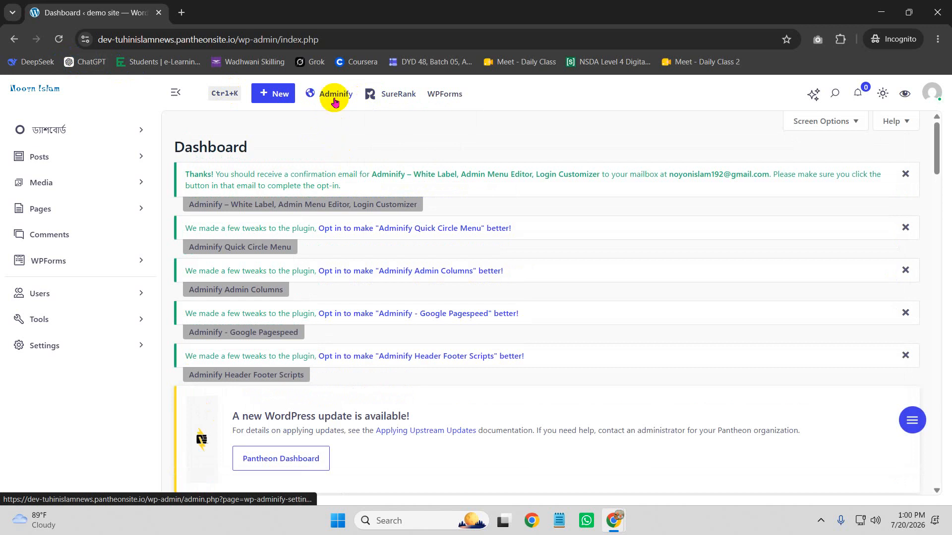
{"action": "left_click", "coordinate": [342, 93]}
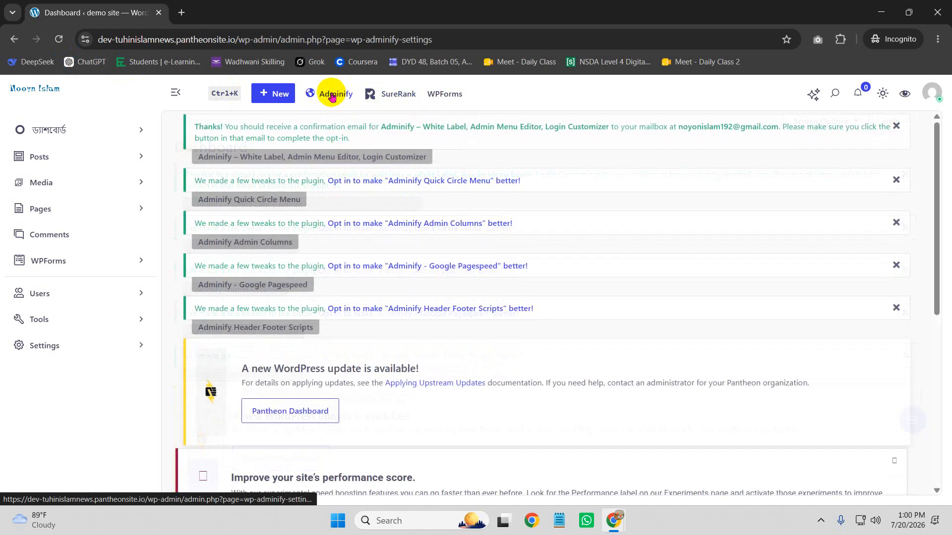
{"action": "scroll", "coordinate": [437, 290], "scroll_direction": "down", "scroll_amount": 5}
{"action": "scroll", "coordinate": [442, 293], "scroll_direction": "up", "scroll_amount": 5}
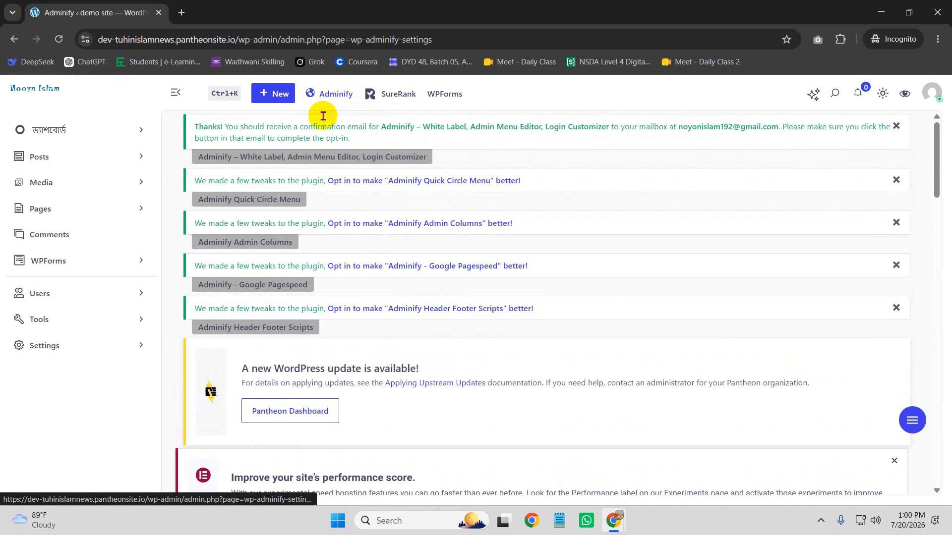
In the Adminbar Editor window, switch off the entire Adminify admin bar item
{"action": "mouse_move", "coordinate": [614, 523]}
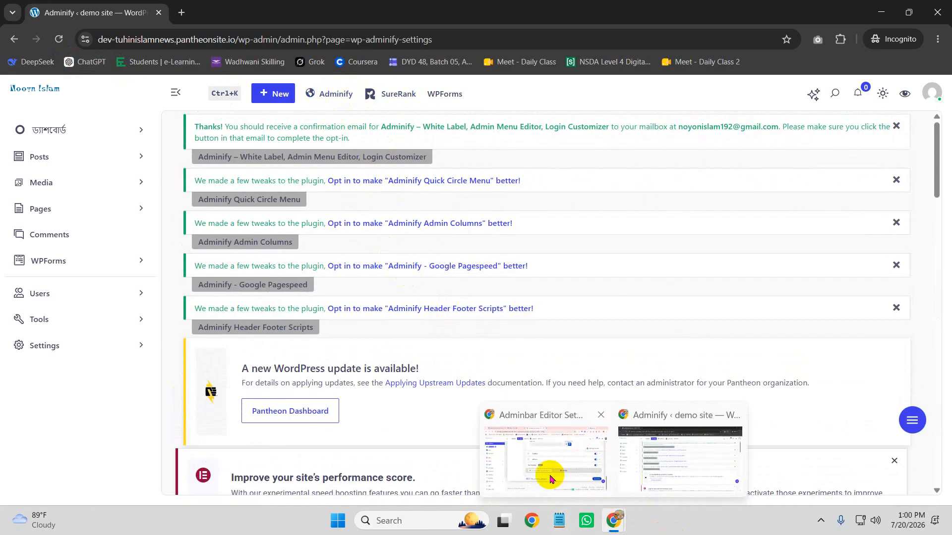
{"action": "left_click", "coordinate": [534, 466]}
{"action": "scroll", "coordinate": [571, 357], "scroll_direction": "up", "scroll_amount": 6}
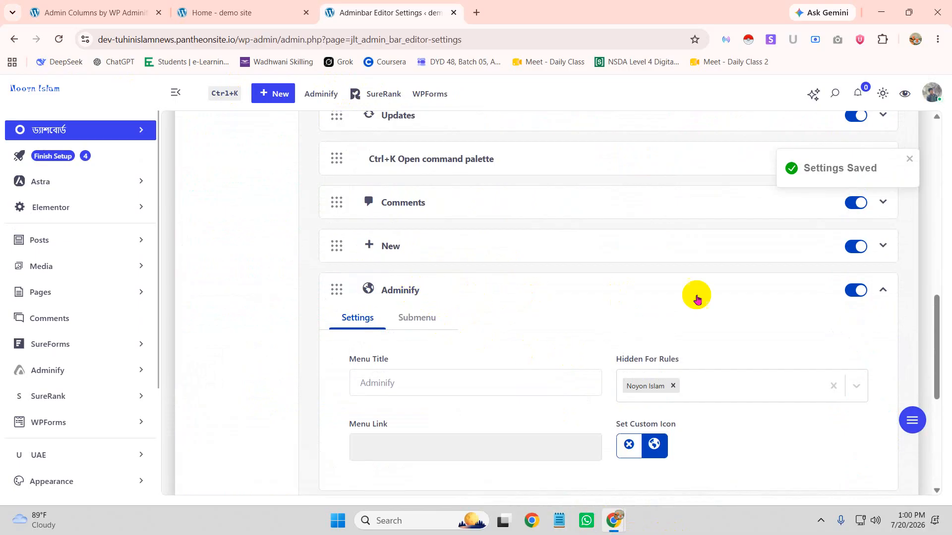
{"action": "left_click", "coordinate": [859, 290]}
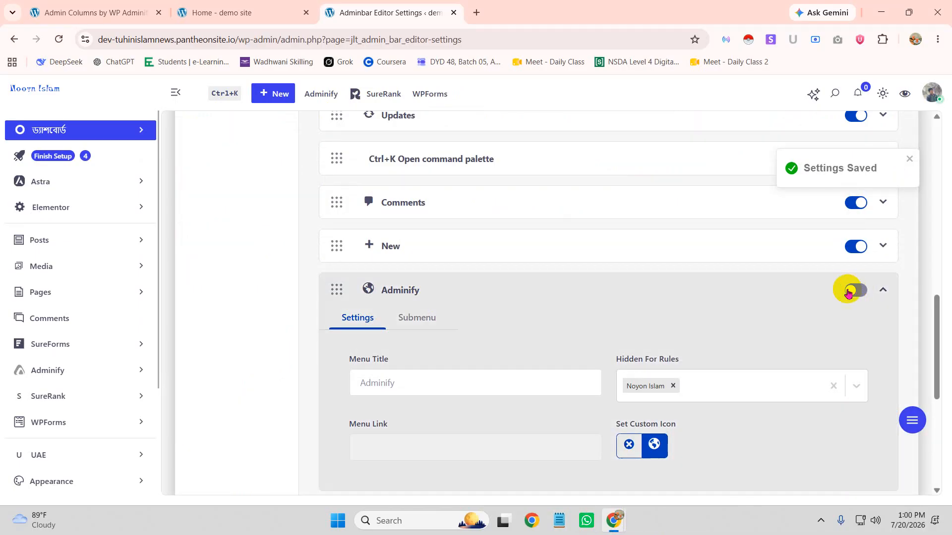
{"action": "scroll", "coordinate": [346, 159], "scroll_direction": "up", "scroll_amount": 4}
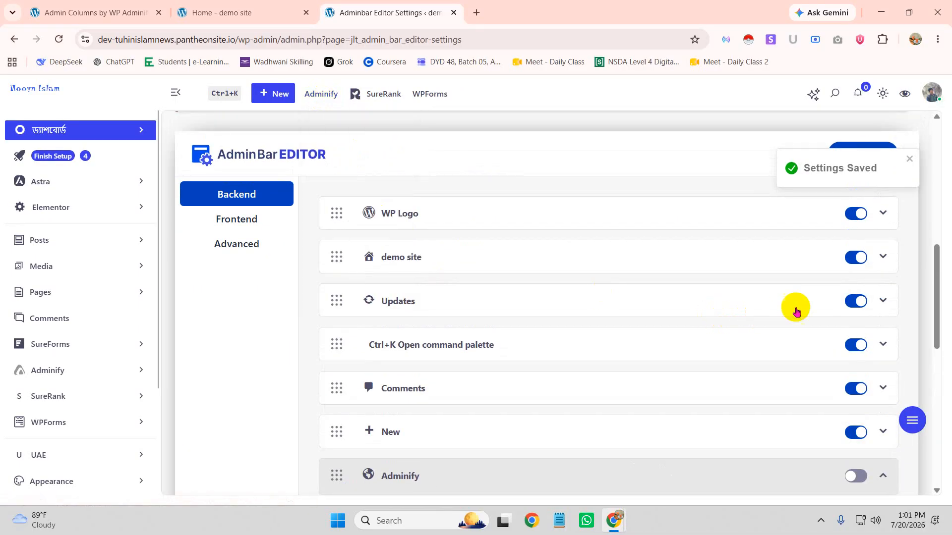
{"action": "scroll", "coordinate": [759, 316], "scroll_direction": "down", "scroll_amount": 10}
Save the settings and confirm Adminify is gone from the incognito admin bar
{"action": "left_click", "coordinate": [848, 402]}
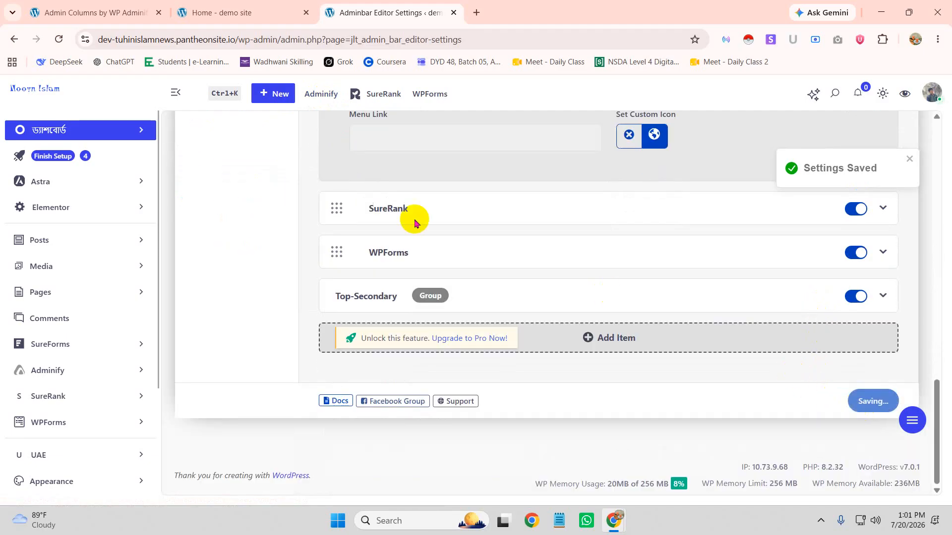
{"action": "left_click", "coordinate": [251, 9]}
{"action": "mouse_move", "coordinate": [623, 526]}
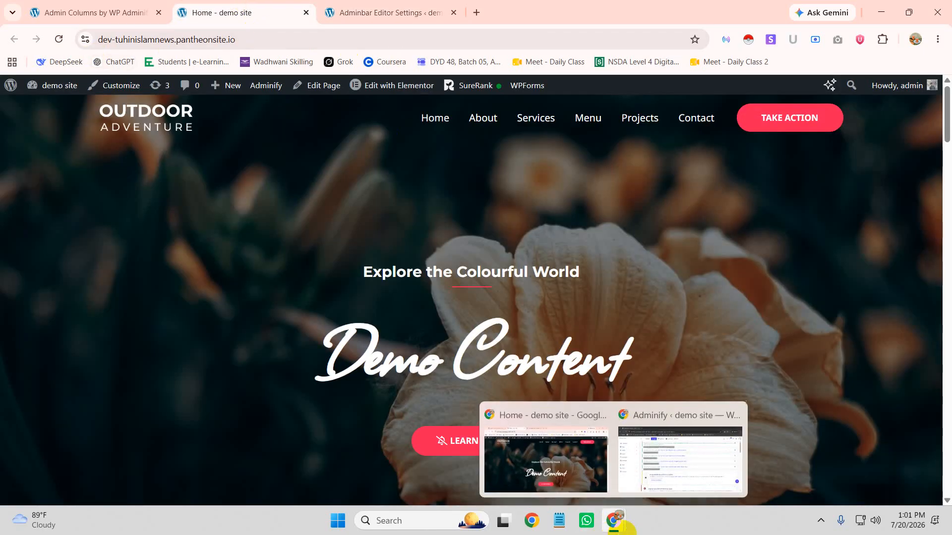
{"action": "left_click", "coordinate": [667, 451]}
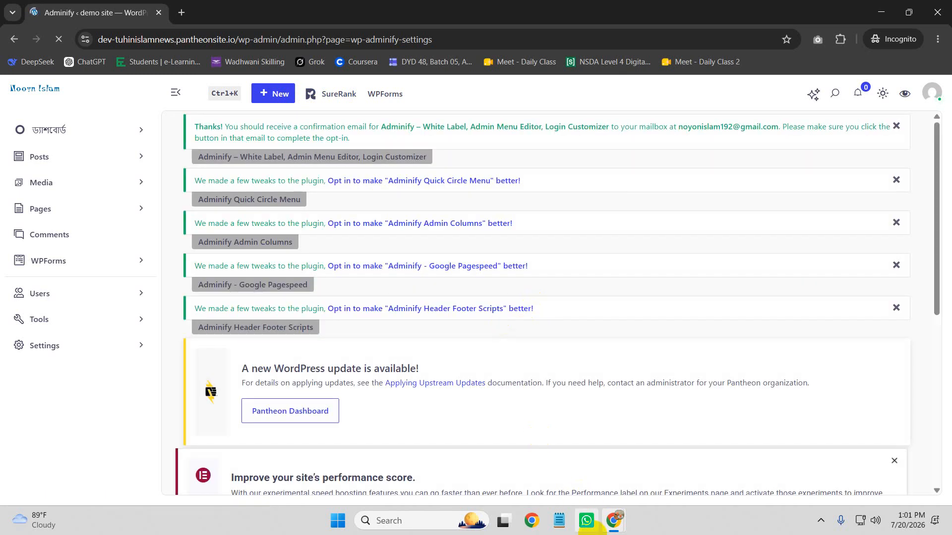
Return to the Adminbar Editor Settings tab in the main window
{"action": "mouse_move", "coordinate": [609, 525]}
{"action": "left_click", "coordinate": [555, 466]}
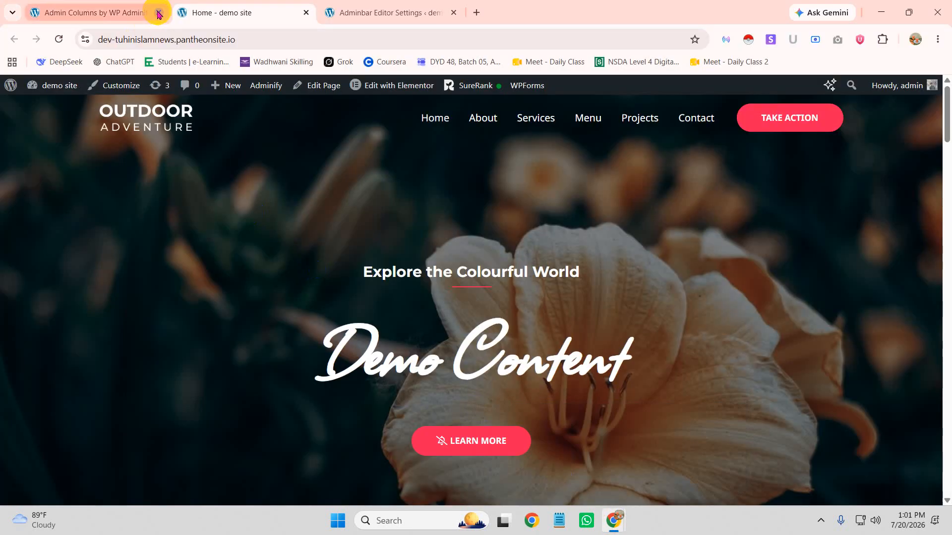
{"action": "left_click", "coordinate": [404, 10]}
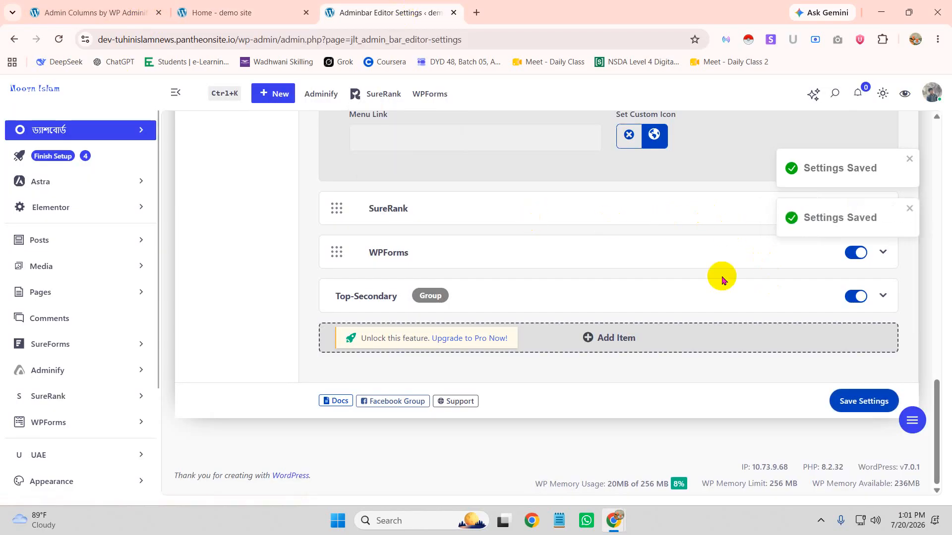
Switch off the demo site, Updates, command palette, Comments and New admin bar items
{"action": "scroll", "coordinate": [639, 248], "scroll_direction": "up", "scroll_amount": 14}
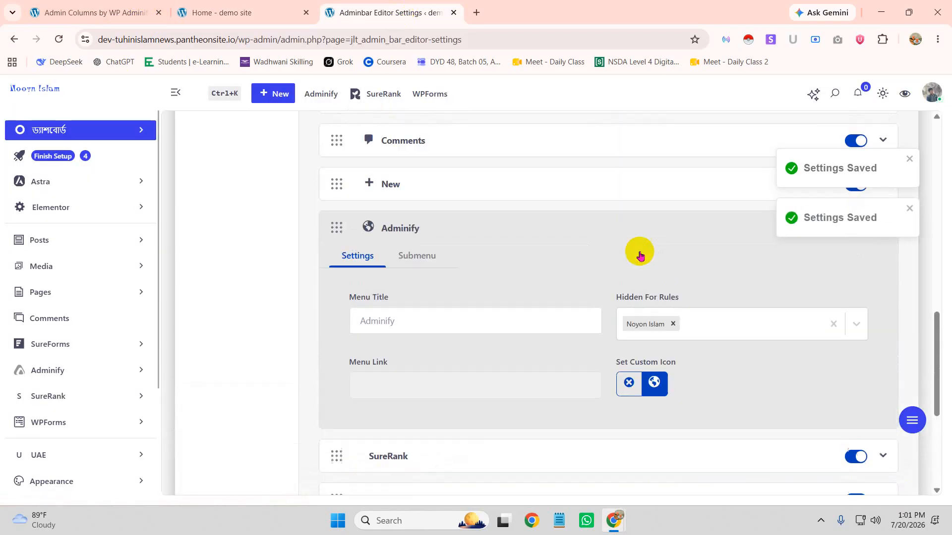
{"action": "scroll", "coordinate": [639, 255], "scroll_direction": "down", "scroll_amount": 2}
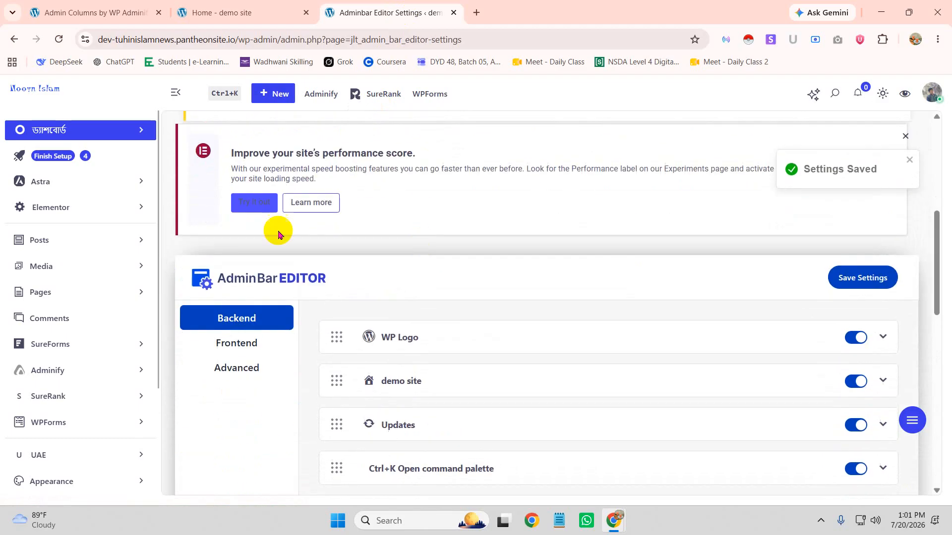
{"action": "scroll", "coordinate": [533, 378], "scroll_direction": "down", "scroll_amount": 1}
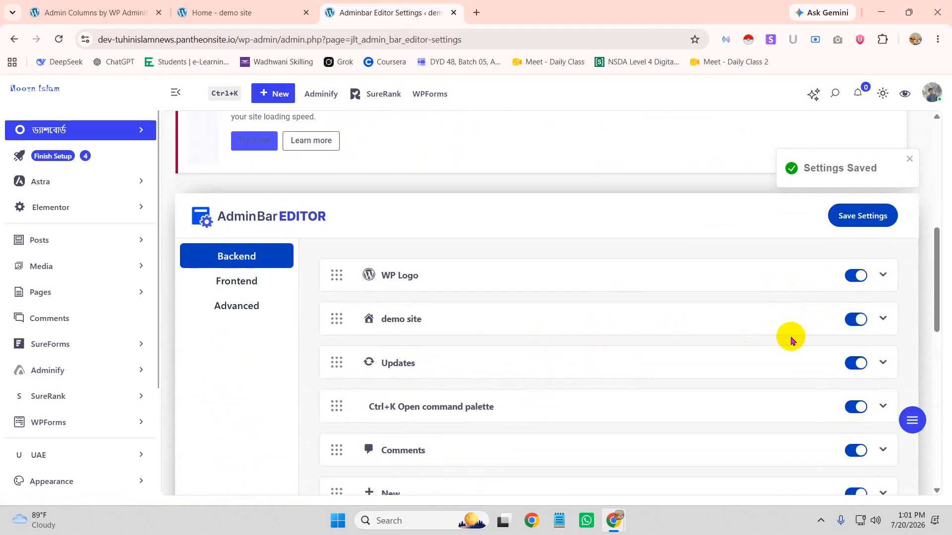
{"action": "left_click", "coordinate": [863, 320]}
{"action": "left_click", "coordinate": [854, 364]}
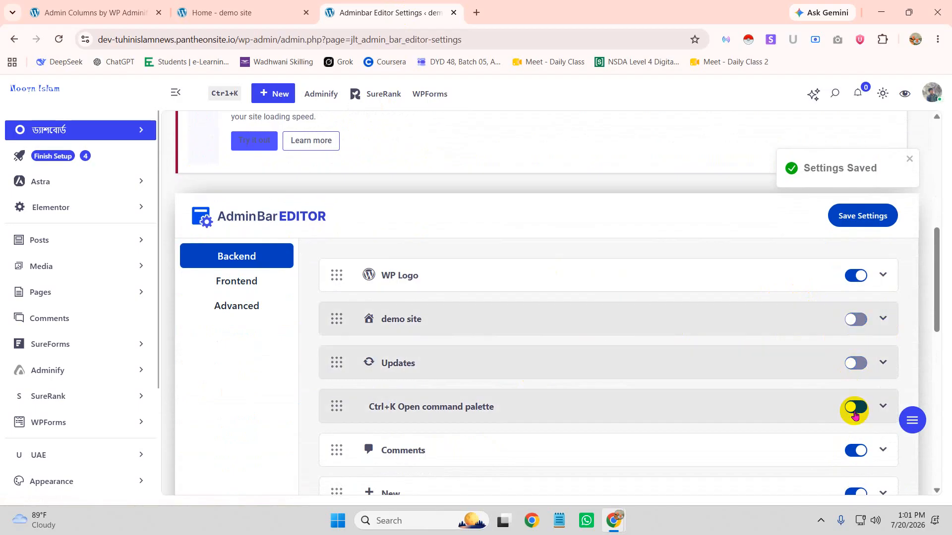
{"action": "left_click", "coordinate": [854, 407]}
{"action": "scroll", "coordinate": [833, 416], "scroll_direction": "down", "scroll_amount": 2}
{"action": "left_click", "coordinate": [857, 329]}
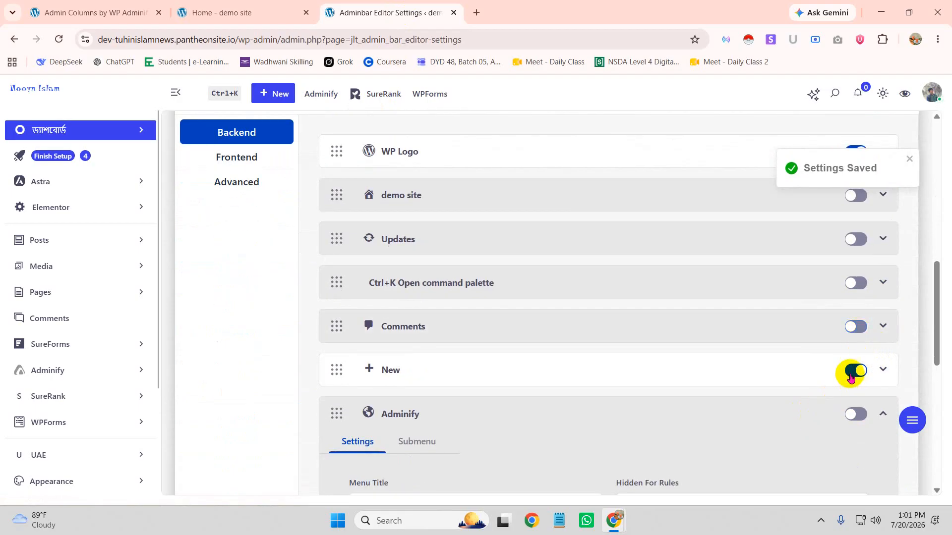
{"action": "left_click", "coordinate": [855, 371]}
Collapse Adminify and switch off Adminify, SureRank, WPForms and the Top-Secondary group
{"action": "left_click", "coordinate": [858, 414]}
{"action": "left_click", "coordinate": [871, 418]}
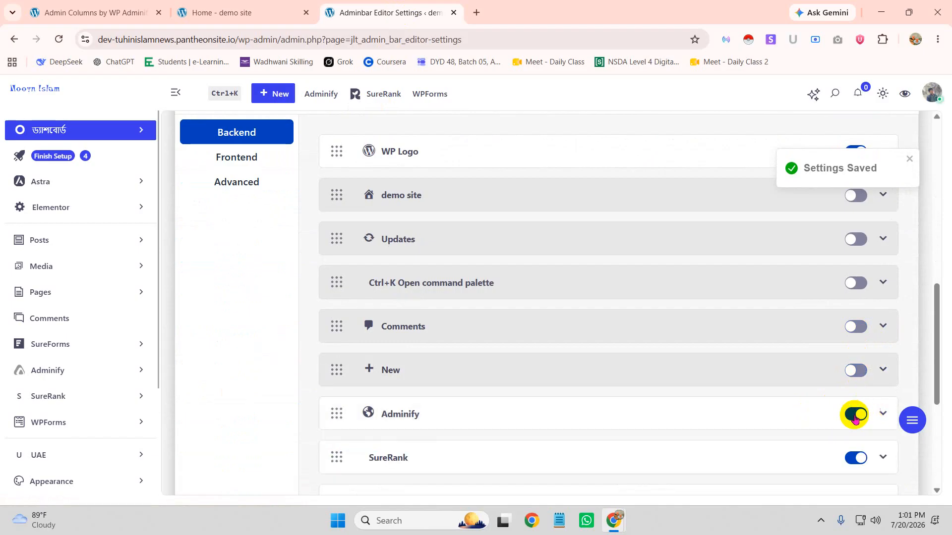
{"action": "scroll", "coordinate": [866, 420], "scroll_direction": "down", "scroll_amount": 1}
{"action": "left_click", "coordinate": [850, 352]}
{"action": "scroll", "coordinate": [851, 393], "scroll_direction": "down", "scroll_amount": 1}
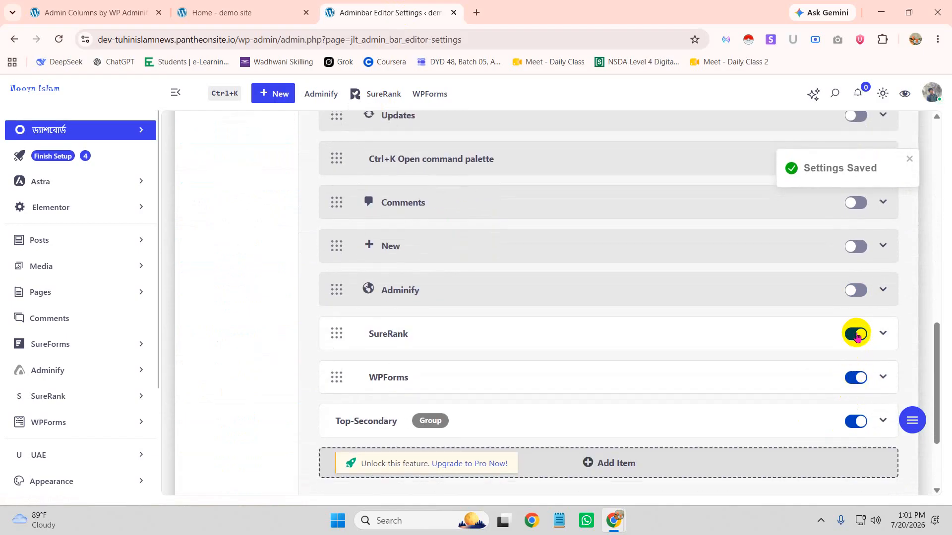
{"action": "left_click", "coordinate": [853, 334]}
{"action": "left_click", "coordinate": [854, 377]}
{"action": "left_click", "coordinate": [853, 420]}
Save the Adminbar Editor settings and switch to the incognito admin window
{"action": "scroll", "coordinate": [760, 393], "scroll_direction": "down", "scroll_amount": 2}
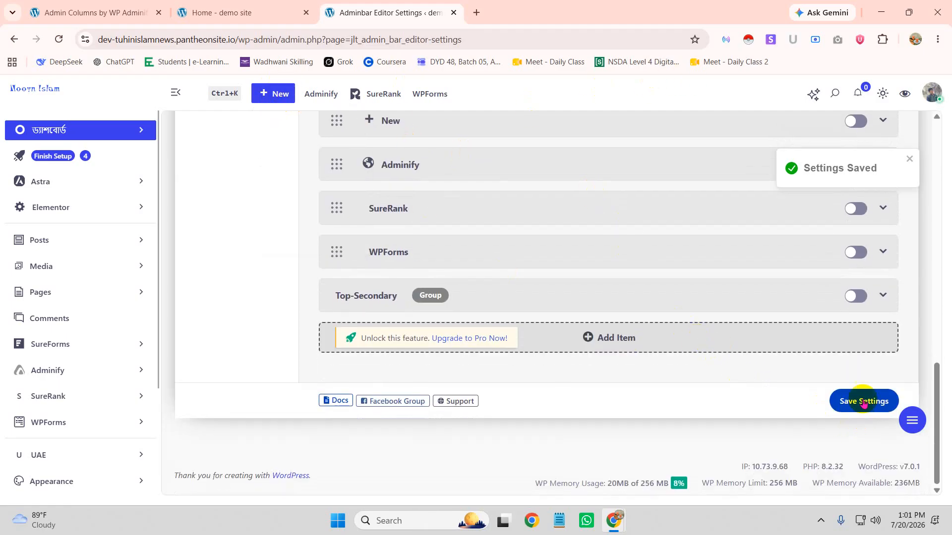
{"action": "left_click", "coordinate": [861, 420]}
{"action": "mouse_move", "coordinate": [614, 520]}
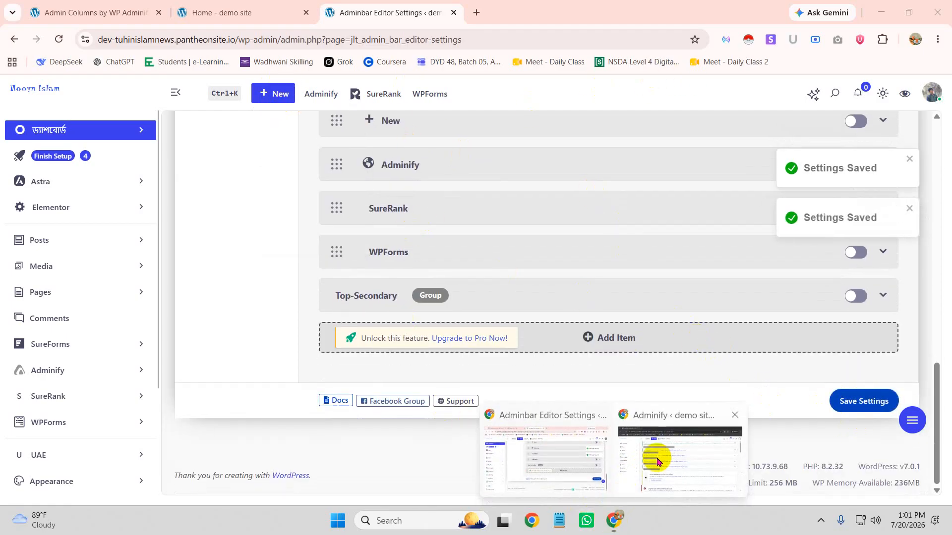
{"action": "left_click", "coordinate": [646, 470]}
Reload the incognito dashboard to confirm the switched-off admin bar items are gone, then return to Adminbar Editor
{"action": "left_click", "coordinate": [59, 42]}
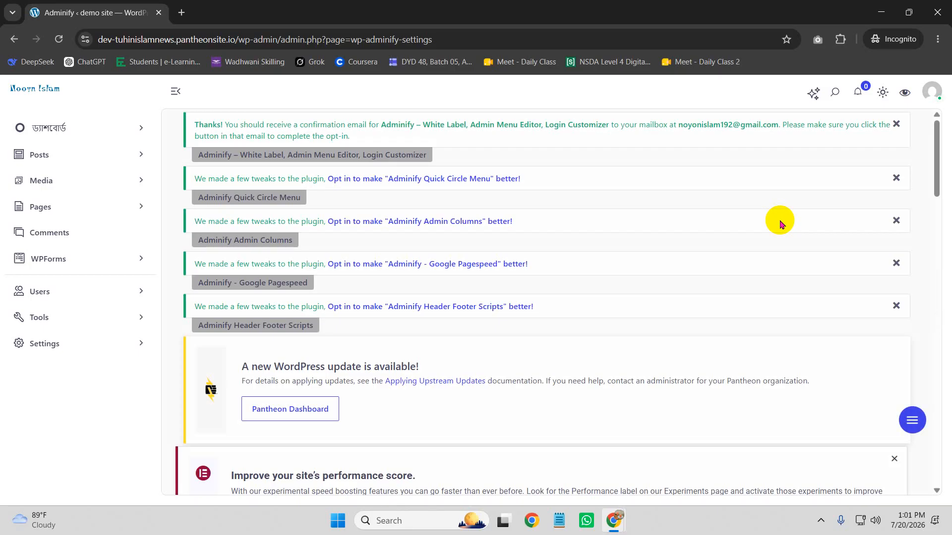
{"action": "mouse_move", "coordinate": [613, 529]}
{"action": "left_click", "coordinate": [557, 388]}
{"action": "scroll", "coordinate": [510, 295], "scroll_direction": "up", "scroll_amount": 10}
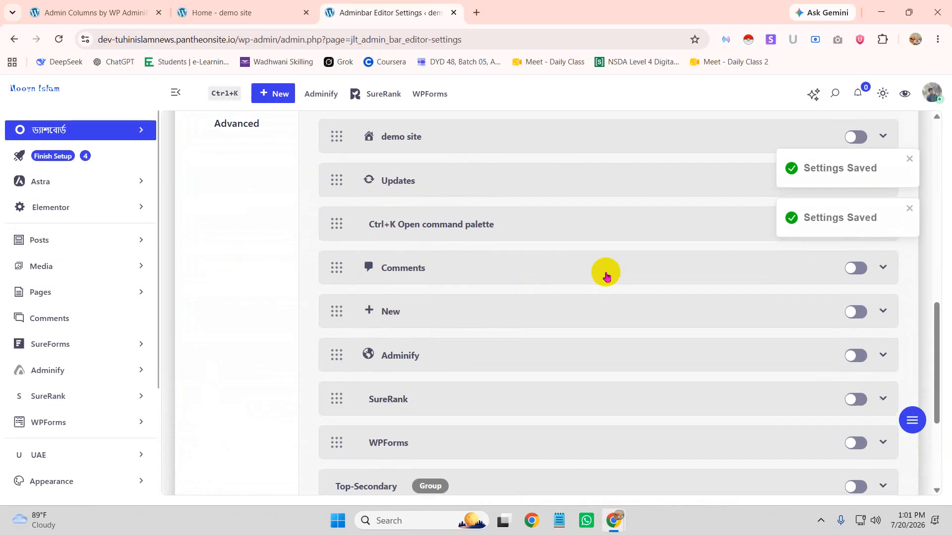
{"action": "scroll", "coordinate": [666, 271], "scroll_direction": "up", "scroll_amount": 2}
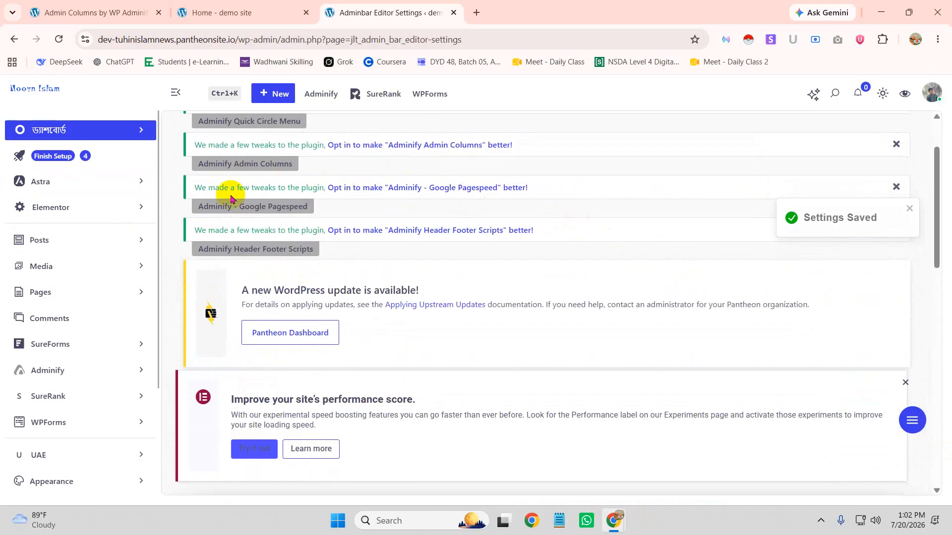
{"action": "scroll", "coordinate": [67, 371], "scroll_direction": "down", "scroll_amount": 1}
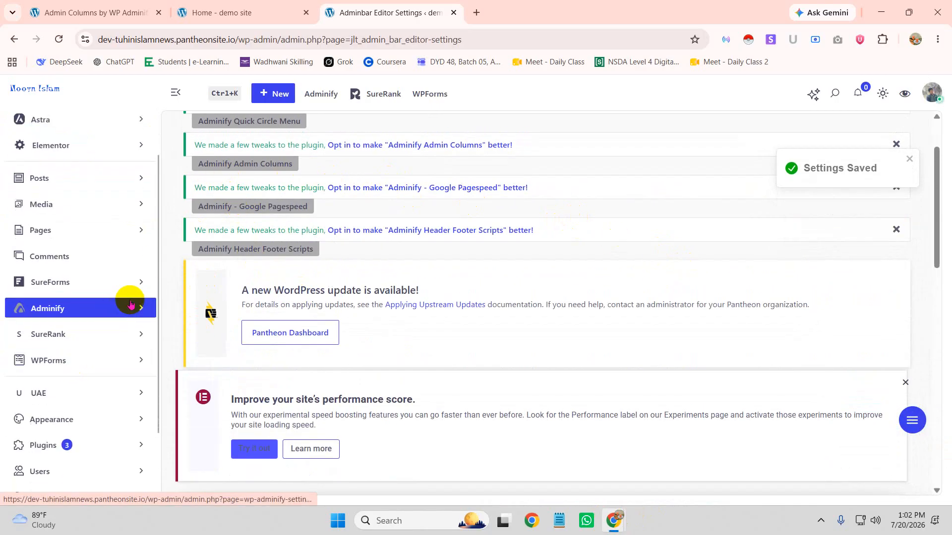
Preview the floating quick menu, then go to Adminify's Quick Menu settings page
{"action": "left_click", "coordinate": [140, 308]}
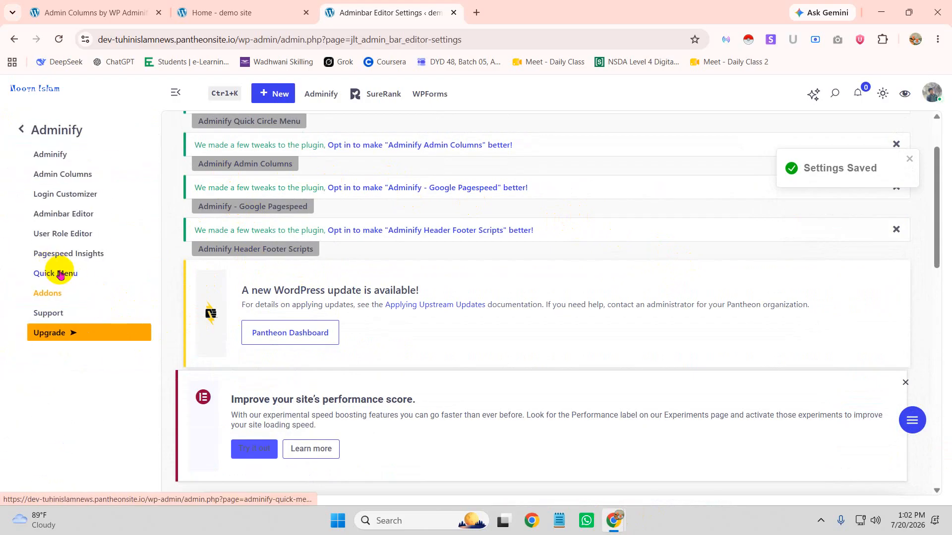
{"action": "left_click", "coordinate": [917, 420]}
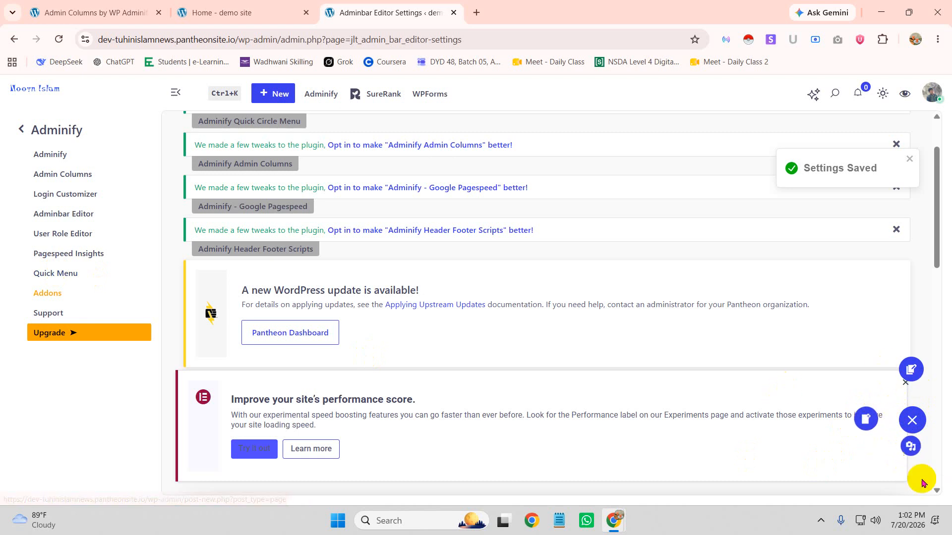
{"action": "mouse_move", "coordinate": [911, 419]}
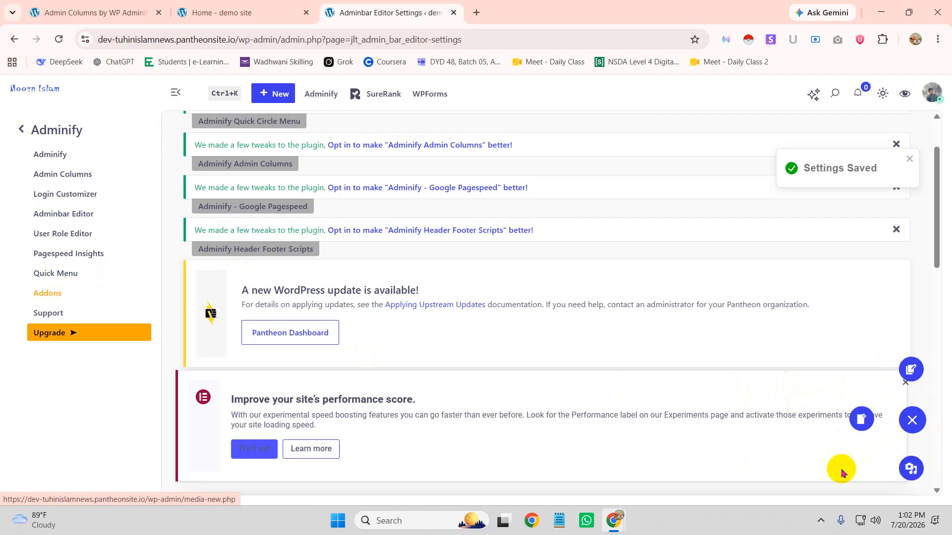
{"action": "left_click", "coordinate": [52, 272]}
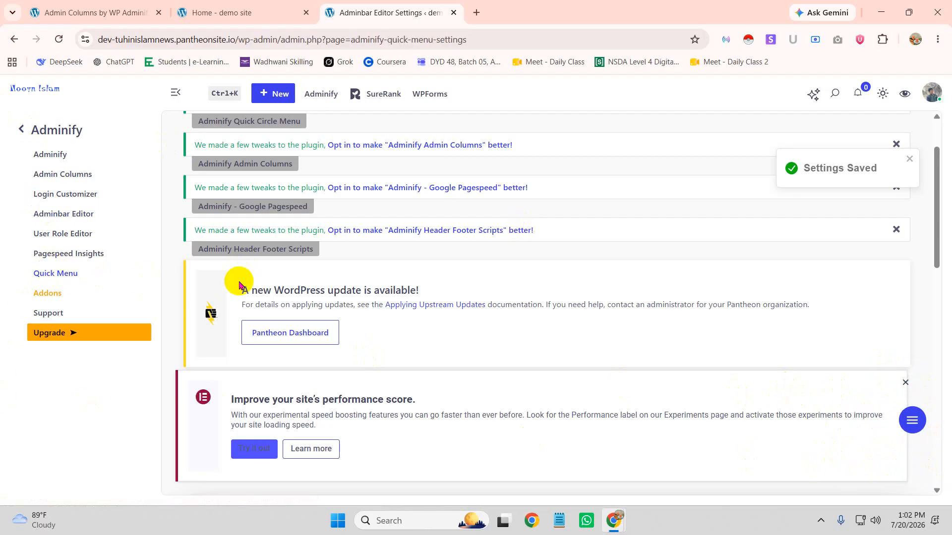
Add a new fourth entry to the Quick Menu list
{"action": "scroll", "coordinate": [575, 334], "scroll_direction": "down", "scroll_amount": 6}
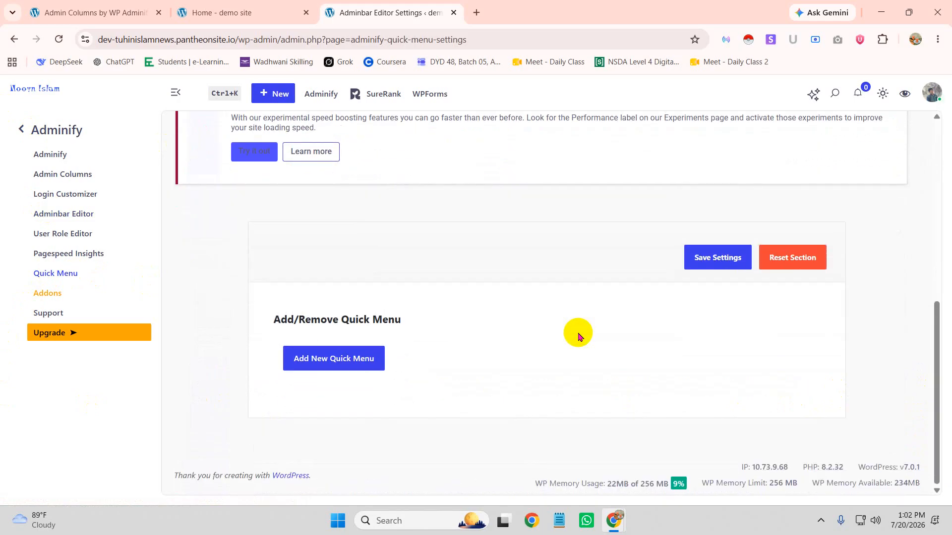
{"action": "scroll", "coordinate": [447, 391], "scroll_direction": "down", "scroll_amount": 3}
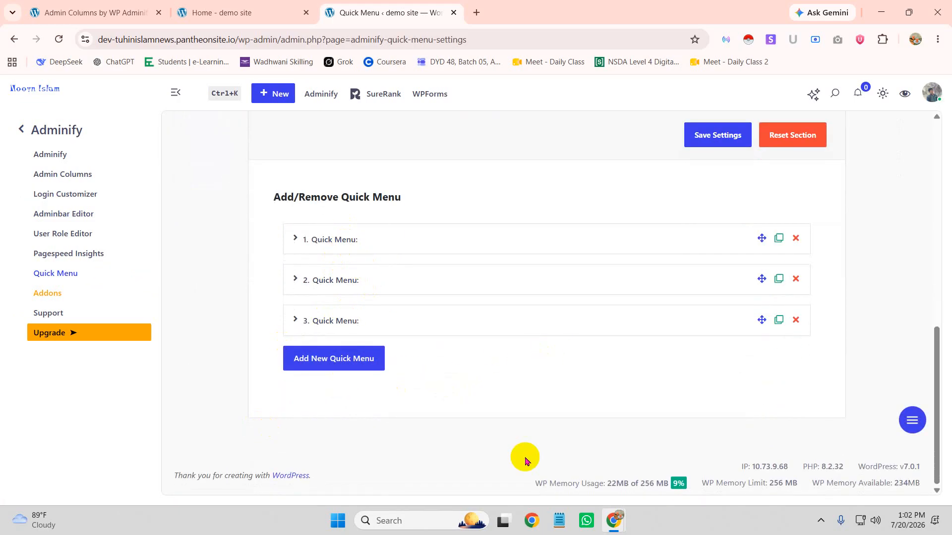
{"action": "left_click", "coordinate": [378, 360]}
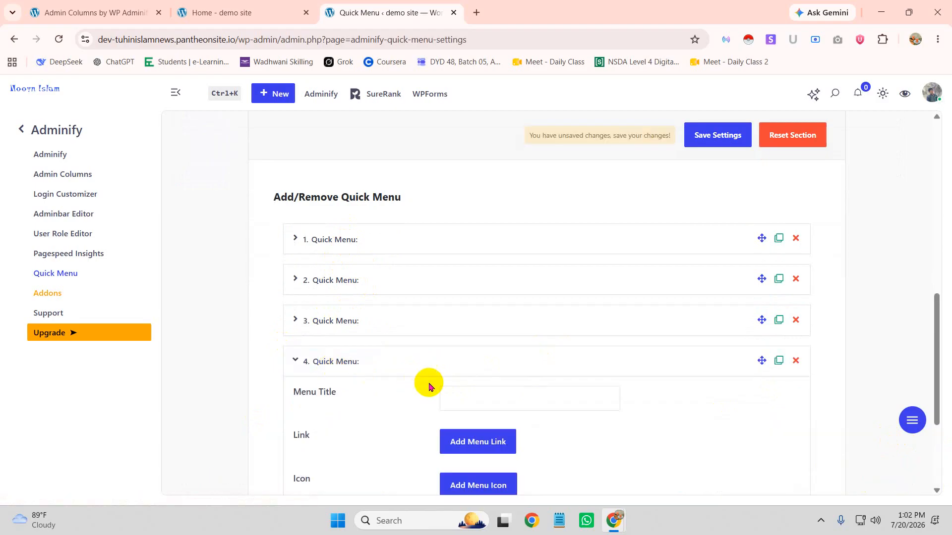
{"action": "scroll", "coordinate": [506, 300], "scroll_direction": "down", "scroll_amount": 2}
Give the new entry the face icon and the menu title 'দরকার নাই'
{"action": "left_click", "coordinate": [516, 274]}
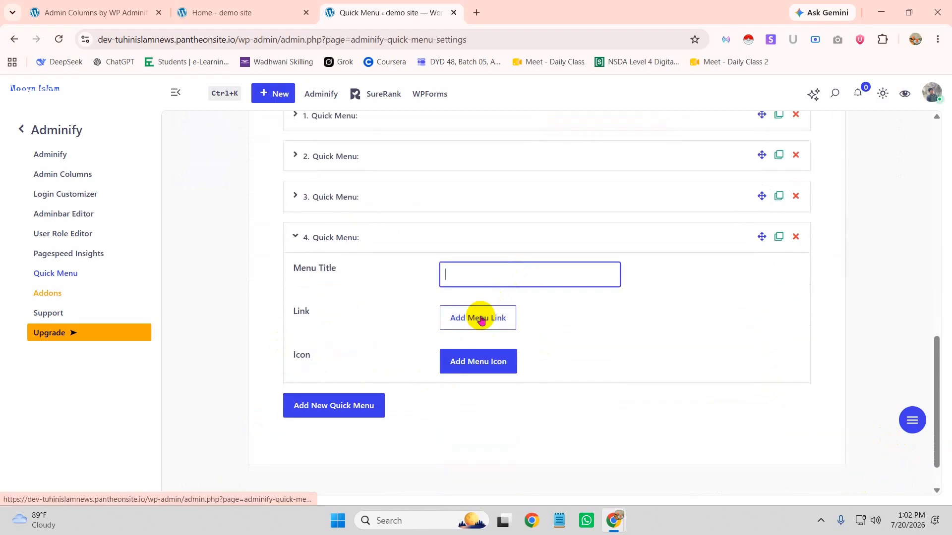
{"action": "left_click", "coordinate": [487, 359]}
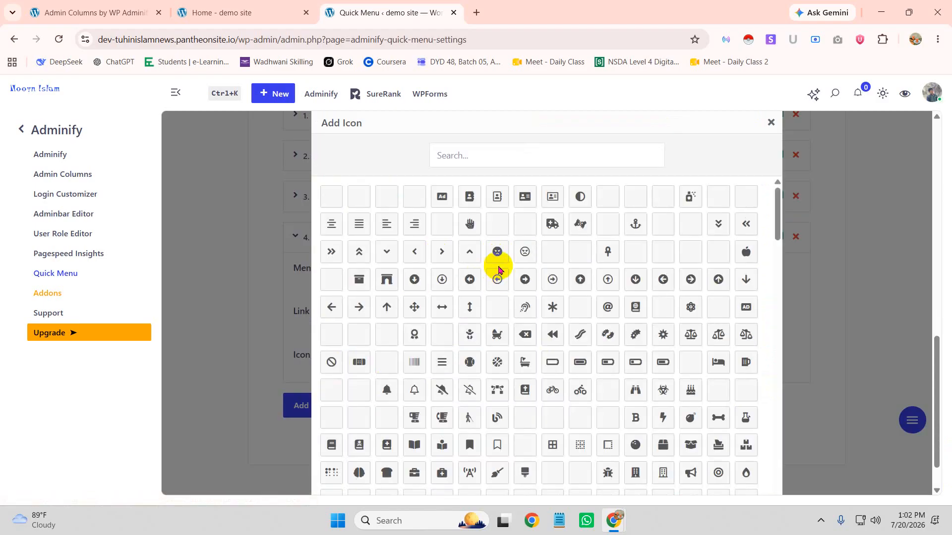
{"action": "left_click", "coordinate": [495, 257]}
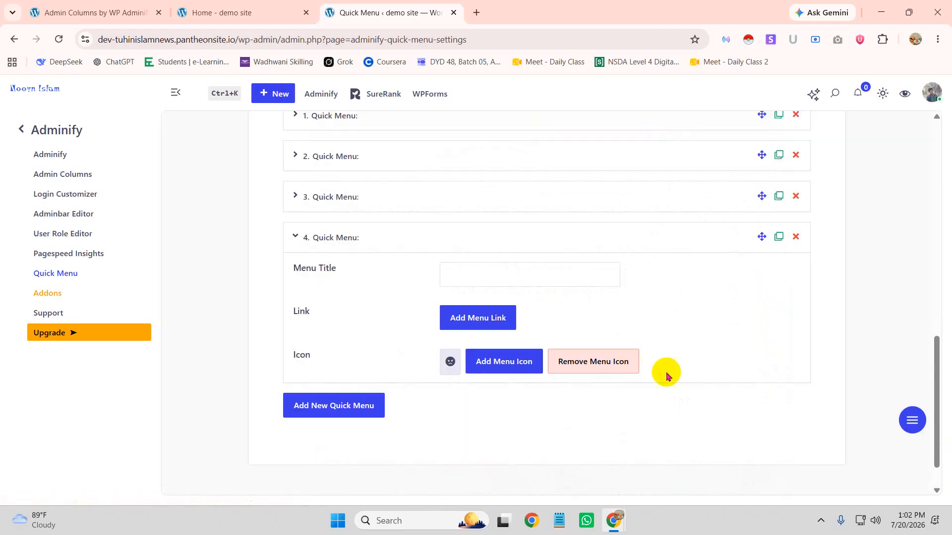
{"action": "left_click", "coordinate": [498, 276]}
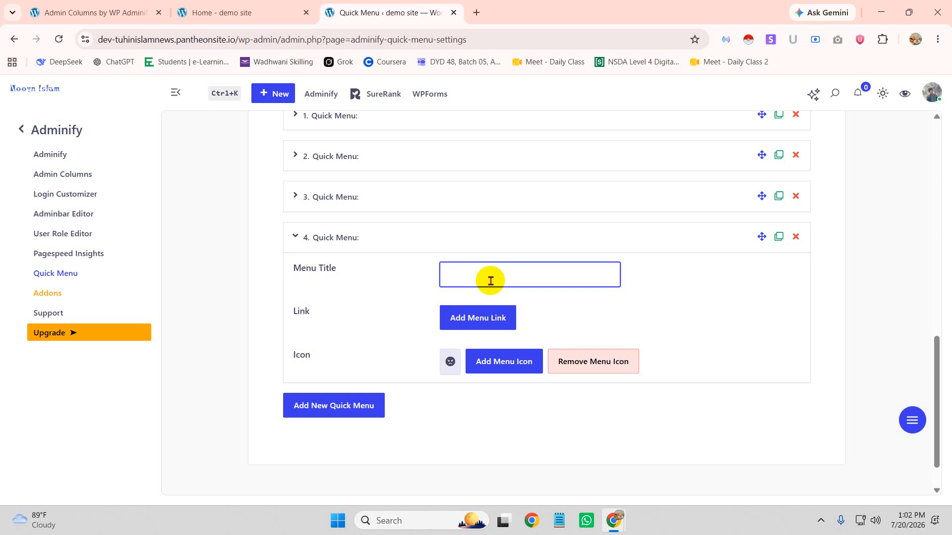
{"action": "type", "text": "দরকার নাই"}
{"action": "scroll", "coordinate": [680, 386], "scroll_direction": "down", "scroll_amount": 1}
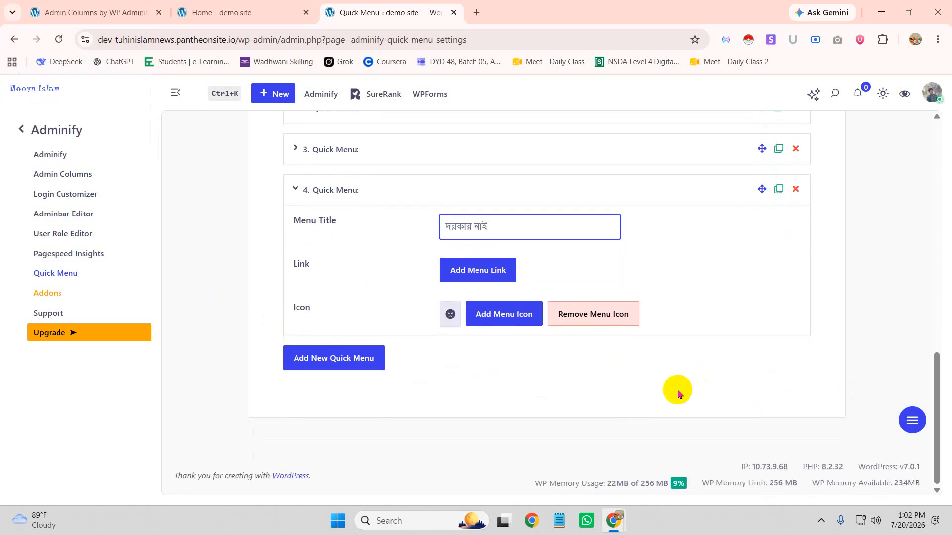
{"action": "scroll", "coordinate": [570, 353], "scroll_direction": "up", "scroll_amount": 15}
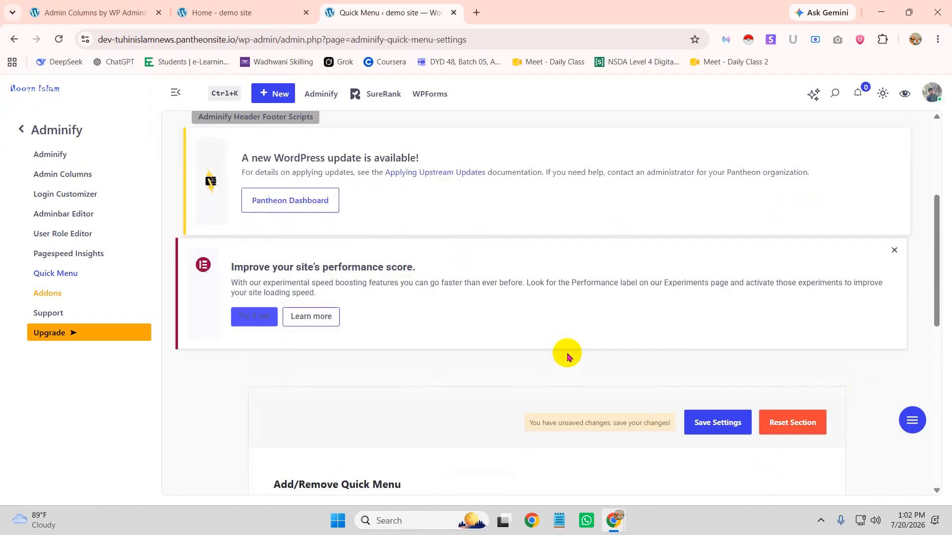
{"action": "scroll", "coordinate": [622, 349], "scroll_direction": "down", "scroll_amount": 3}
Save the Quick Menu settings and check the floating quick menu now shows four items
{"action": "left_click", "coordinate": [717, 386]}
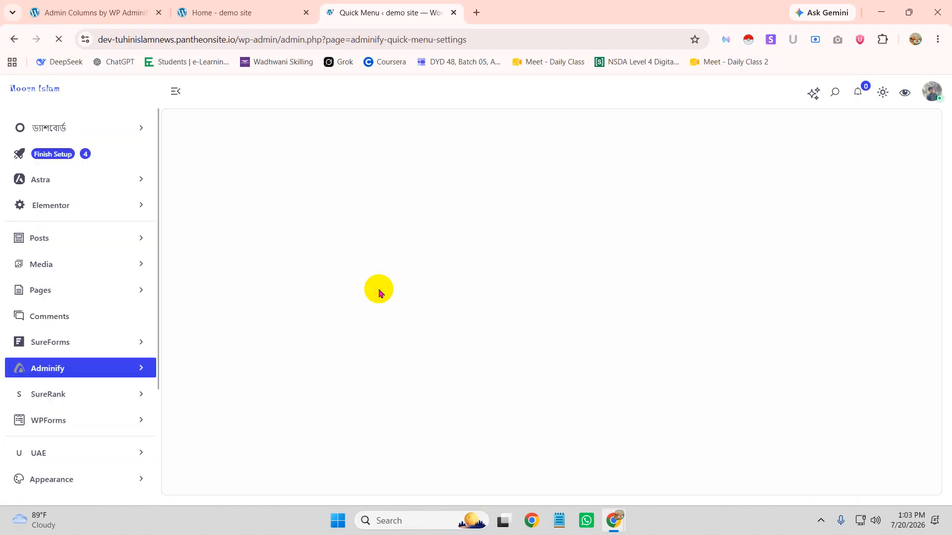
{"action": "scroll", "coordinate": [842, 421], "scroll_direction": "down", "scroll_amount": 10}
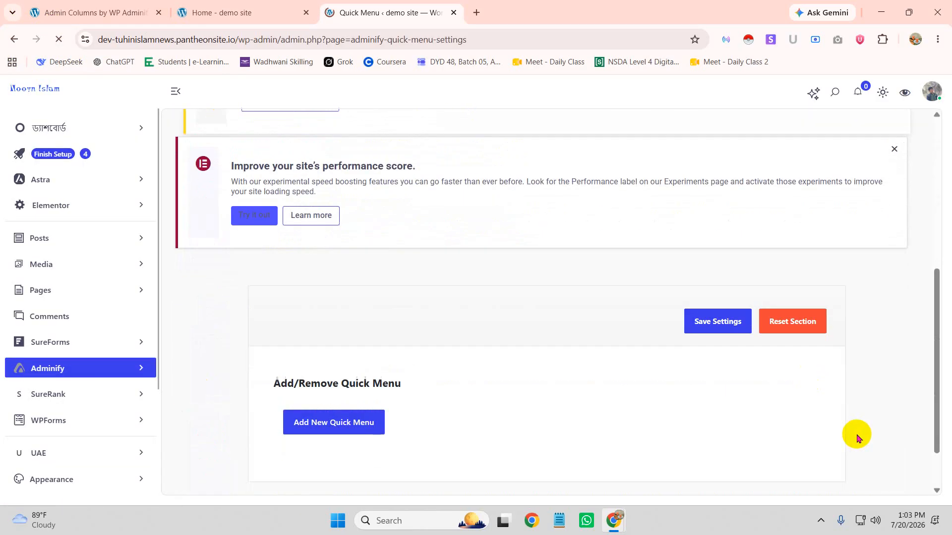
{"action": "scroll", "coordinate": [826, 425], "scroll_direction": "down", "scroll_amount": 4}
{"action": "mouse_move", "coordinate": [911, 417]}
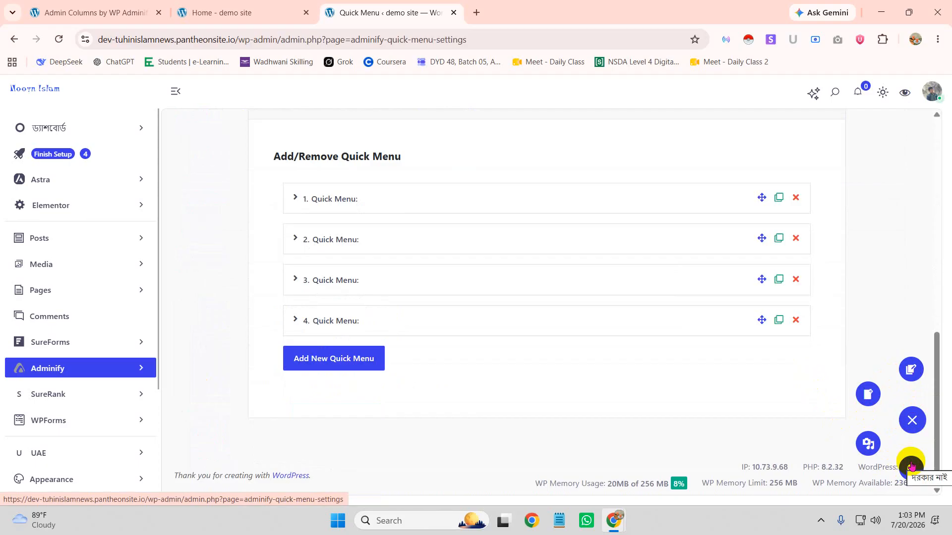
{"action": "scroll", "coordinate": [80, 389], "scroll_direction": "down", "scroll_amount": 3}
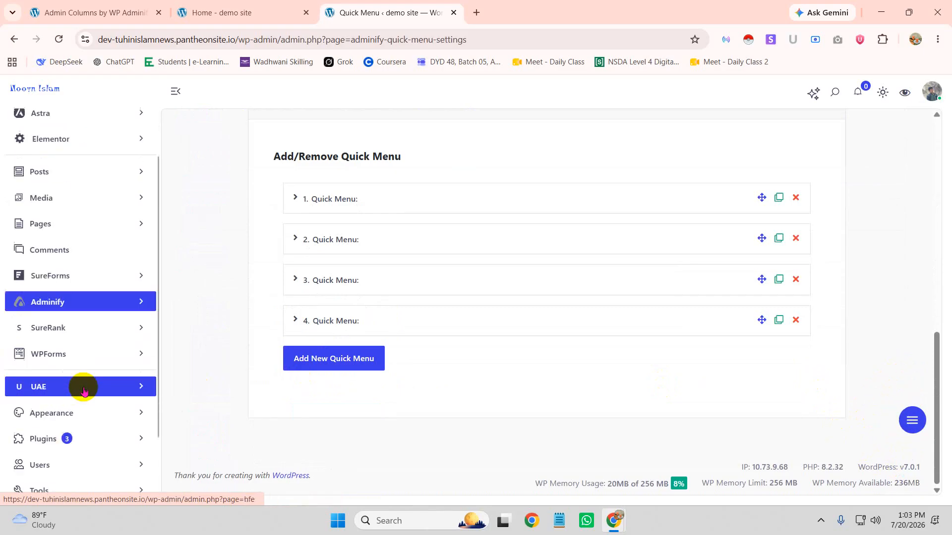
{"action": "scroll", "coordinate": [122, 362], "scroll_direction": "up", "scroll_amount": 2}
{"action": "scroll", "coordinate": [122, 362], "scroll_direction": "up", "scroll_amount": 1}
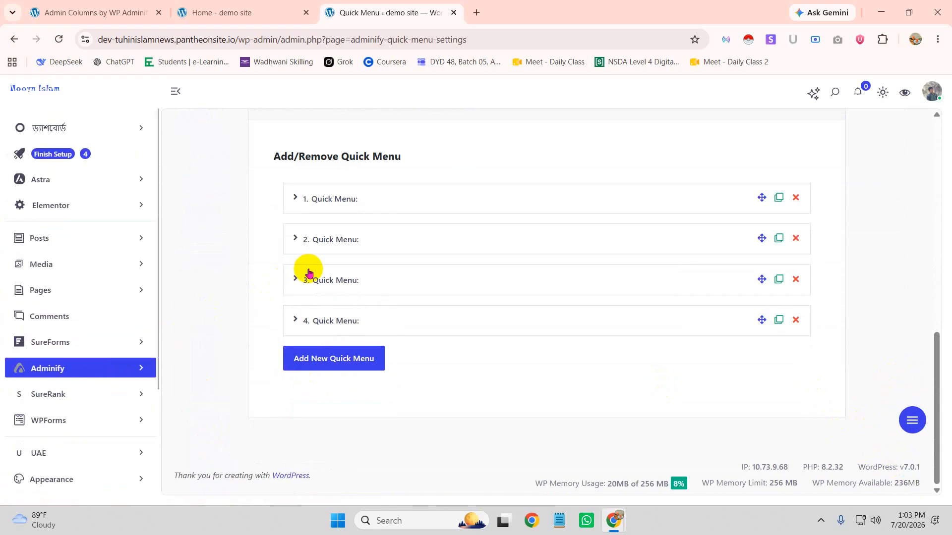
{"action": "scroll", "coordinate": [311, 268], "scroll_direction": "up", "scroll_amount": 10}
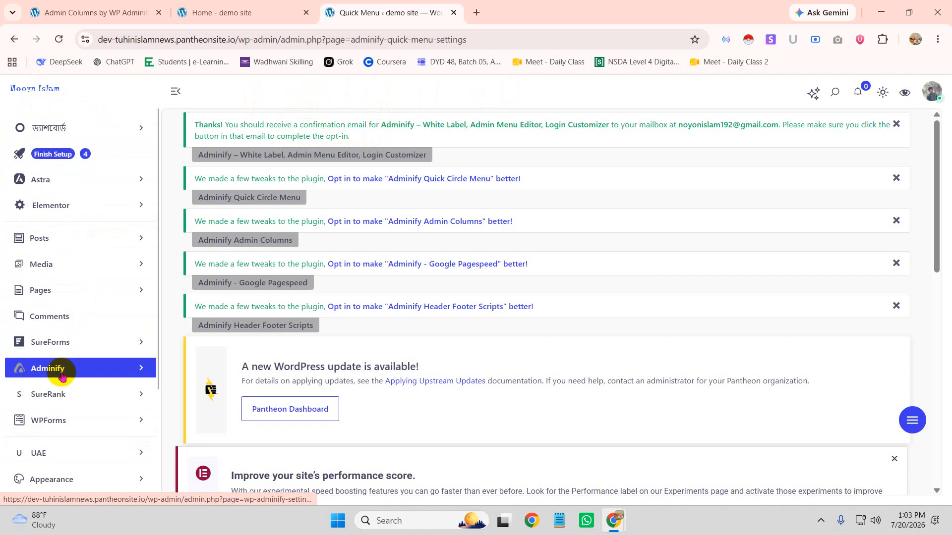
{"action": "scroll", "coordinate": [62, 371], "scroll_direction": "down", "scroll_amount": 3}
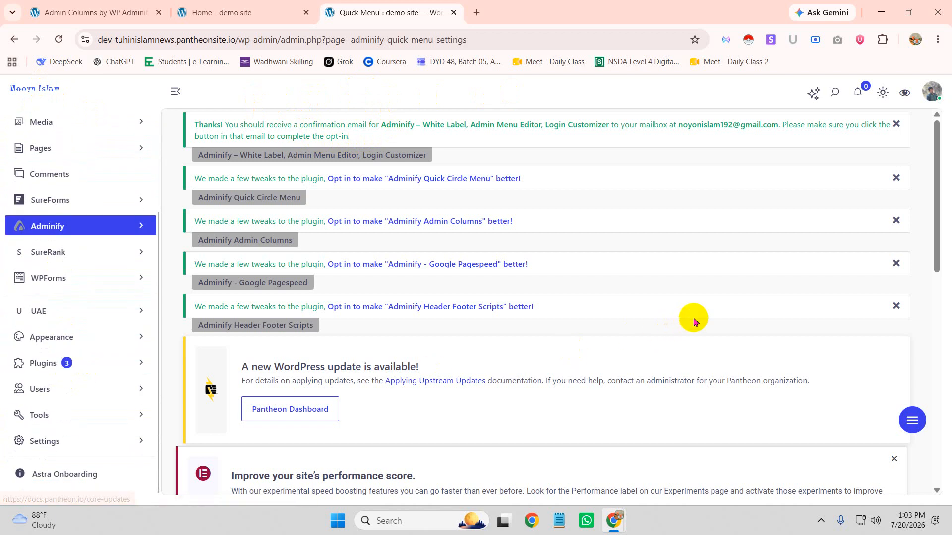